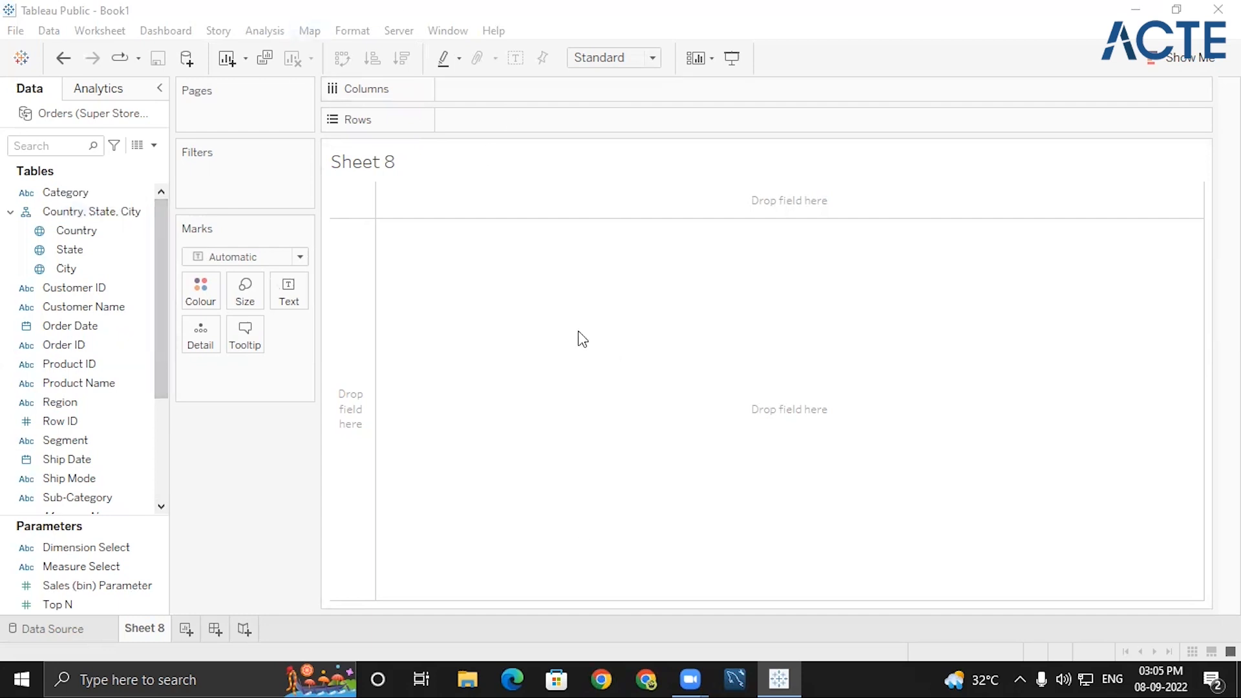
pyautogui.moveTo(518, 238); pyautogui.dragTo(499, 260)
pyautogui.moveTo(544, 259)
pyautogui.mouseDown()
pyautogui.moveTo(646, 246)
pyautogui.moveTo(639, 257)
pyautogui.mouseUp()
pyautogui.moveTo(574, 222); pyautogui.dragTo(566, 260)
pyautogui.moveTo(689, 233); pyautogui.dragTo(1032, 263)
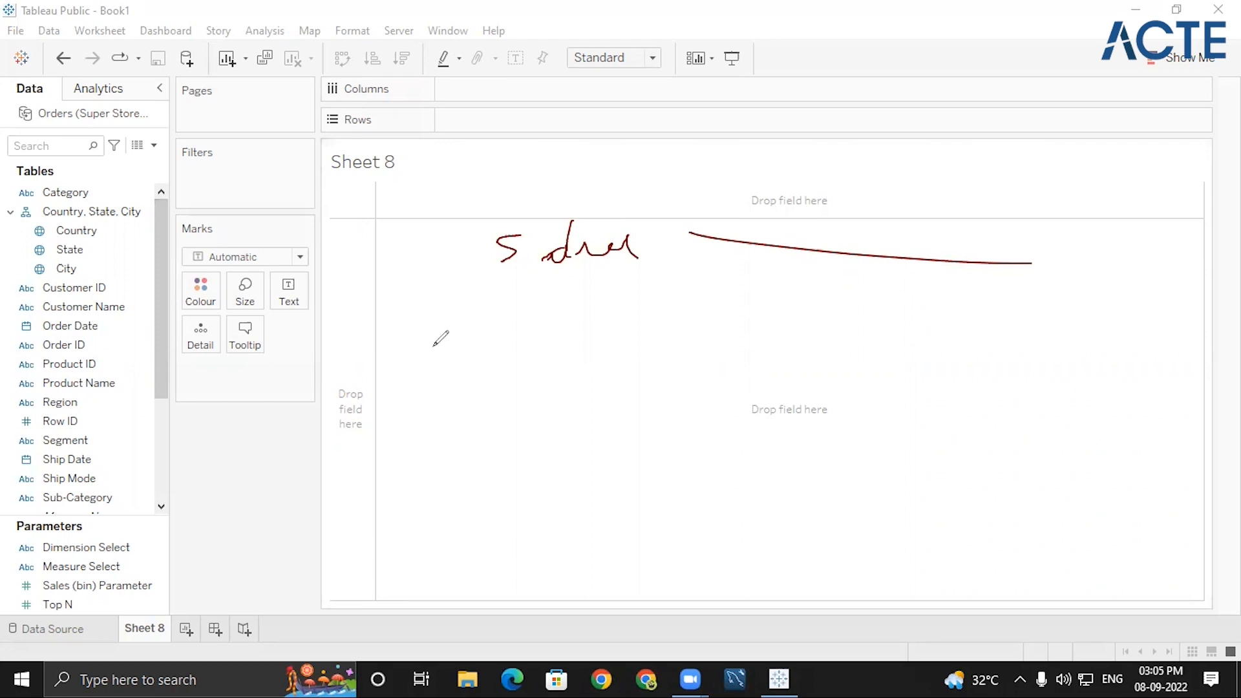
pyautogui.moveTo(441, 343); pyautogui.dragTo(495, 354)
pyautogui.moveTo(509, 344); pyautogui.dragTo(525, 373)
pyautogui.moveTo(537, 364)
pyautogui.mouseDown()
pyautogui.moveTo(591, 353)
pyautogui.moveTo(586, 343)
pyautogui.mouseUp()
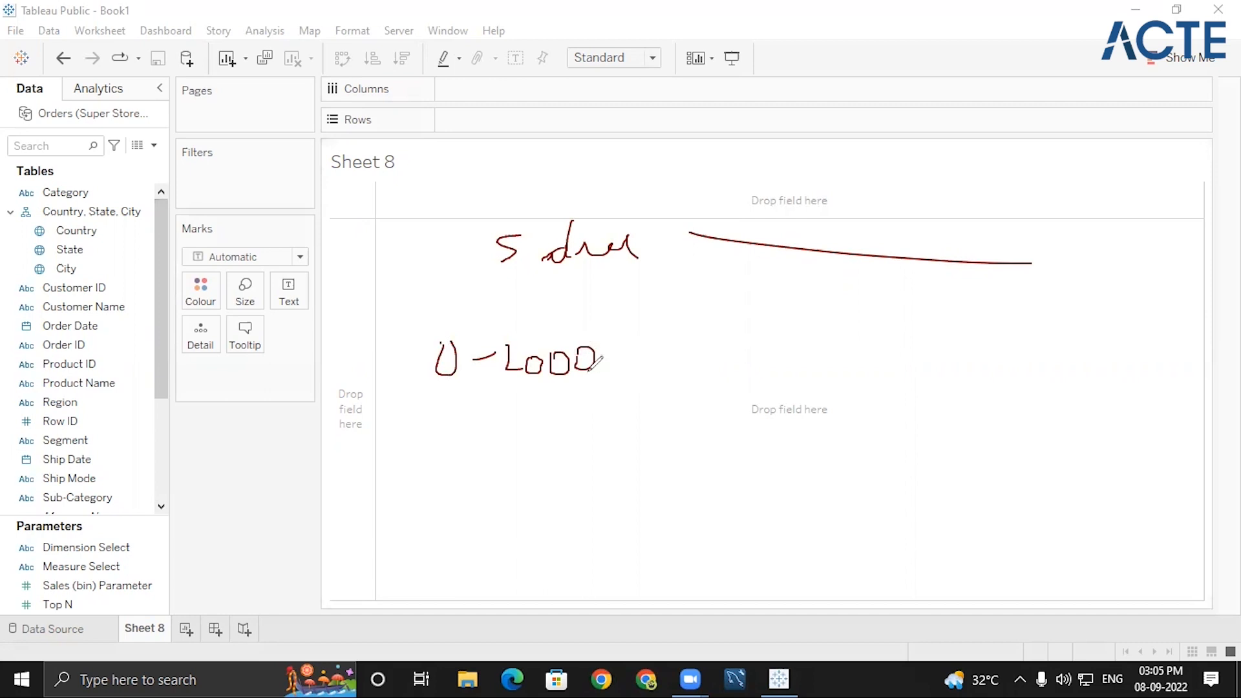
pyautogui.moveTo(402, 276); pyautogui.dragTo(386, 316)
pyautogui.click(367, 292)
pyautogui.click(410, 306)
pyautogui.moveTo(681, 347)
pyautogui.mouseDown()
pyautogui.moveTo(720, 386)
pyautogui.moveTo(722, 360)
pyautogui.moveTo(739, 371)
pyautogui.mouseUp()
pyautogui.moveTo(742, 366)
pyautogui.mouseDown()
pyautogui.moveTo(790, 391)
pyautogui.moveTo(826, 383)
pyautogui.mouseUp()
pyautogui.moveTo(895, 334)
pyautogui.mouseDown()
pyautogui.moveTo(919, 389)
pyautogui.moveTo(993, 355)
pyautogui.moveTo(1054, 352)
pyautogui.mouseUp()
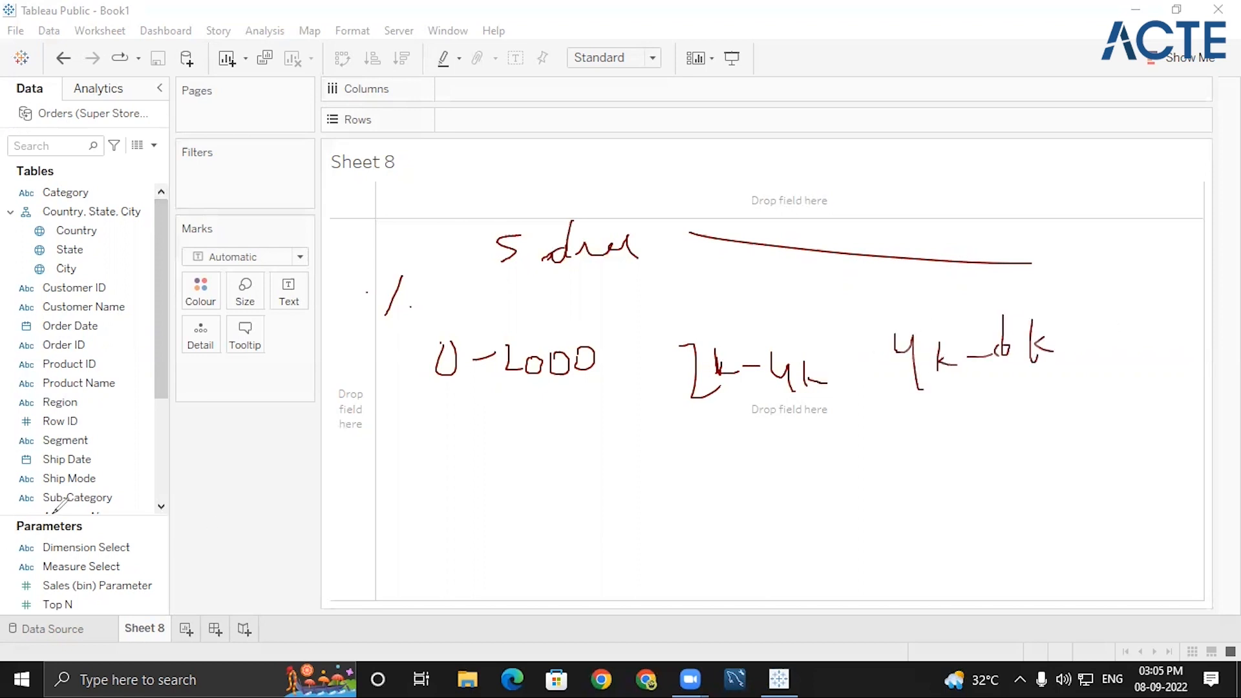
pyautogui.moveTo(425, 392); pyautogui.dragTo(551, 383)
pyautogui.moveTo(642, 415); pyautogui.dragTo(742, 409)
pyautogui.moveTo(905, 416); pyautogui.dragTo(1090, 385)
pyautogui.moveTo(417, 378)
pyautogui.mouseDown()
pyautogui.moveTo(427, 343)
pyautogui.moveTo(574, 373)
pyautogui.mouseUp()
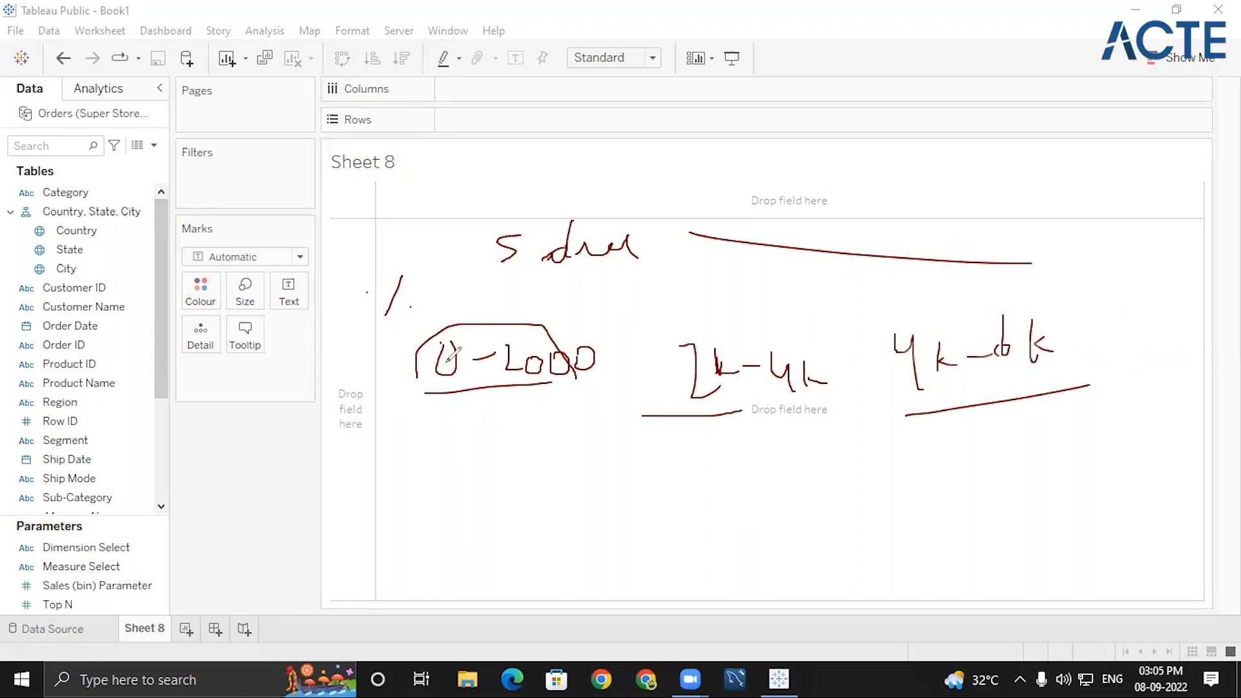
pyautogui.moveTo(476, 332)
pyautogui.mouseDown()
pyautogui.moveTo(443, 283)
pyautogui.moveTo(479, 299)
pyautogui.mouseUp()
pyautogui.moveTo(680, 337); pyautogui.dragTo(694, 333)
pyautogui.moveTo(821, 348); pyautogui.dragTo(818, 366)
pyautogui.moveTo(980, 290)
pyautogui.mouseDown()
pyautogui.moveTo(1036, 369)
pyautogui.moveTo(1014, 316)
pyautogui.mouseUp()
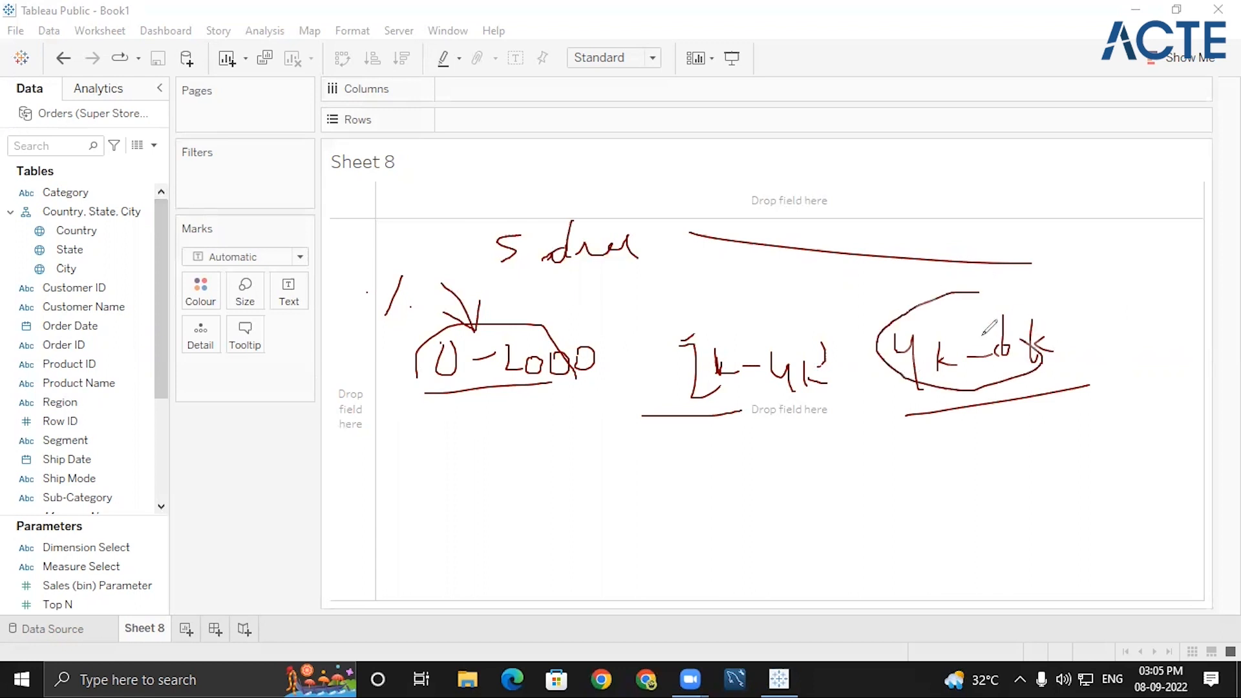
pyautogui.click(792, 195)
pyautogui.click(923, 100)
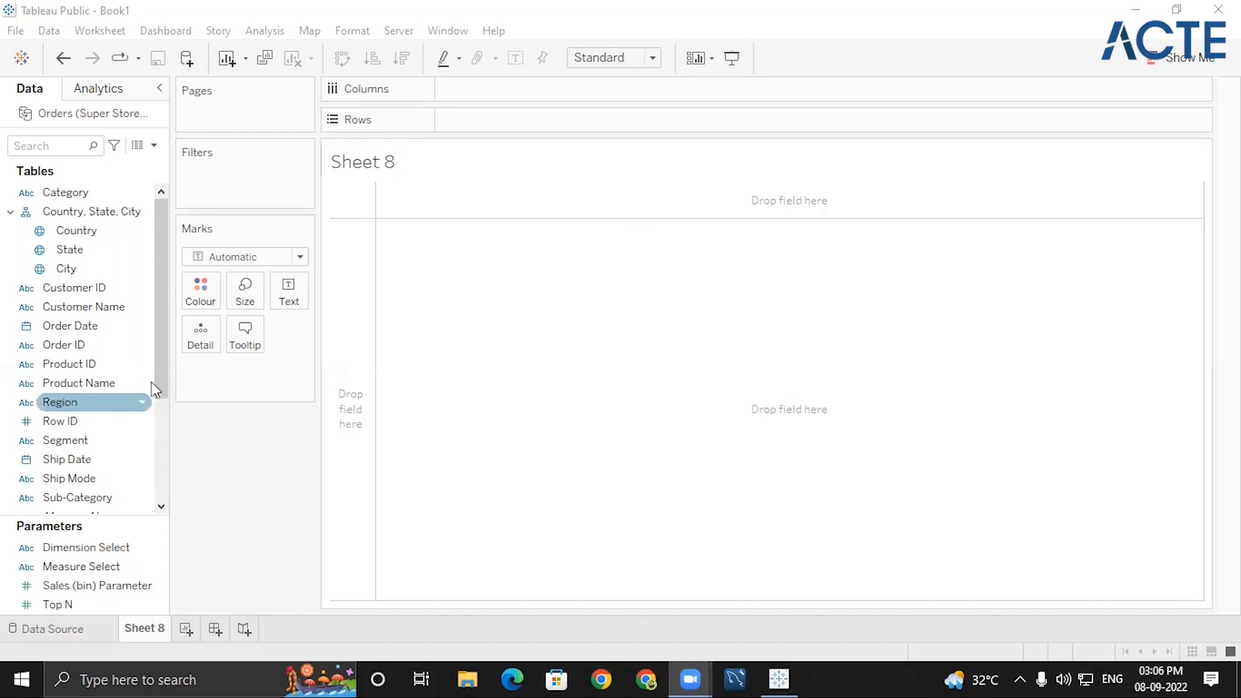
# - Replace the sheet title text with "% of sales"
pyautogui.moveTo(163, 404); pyautogui.dragTo(162, 507)
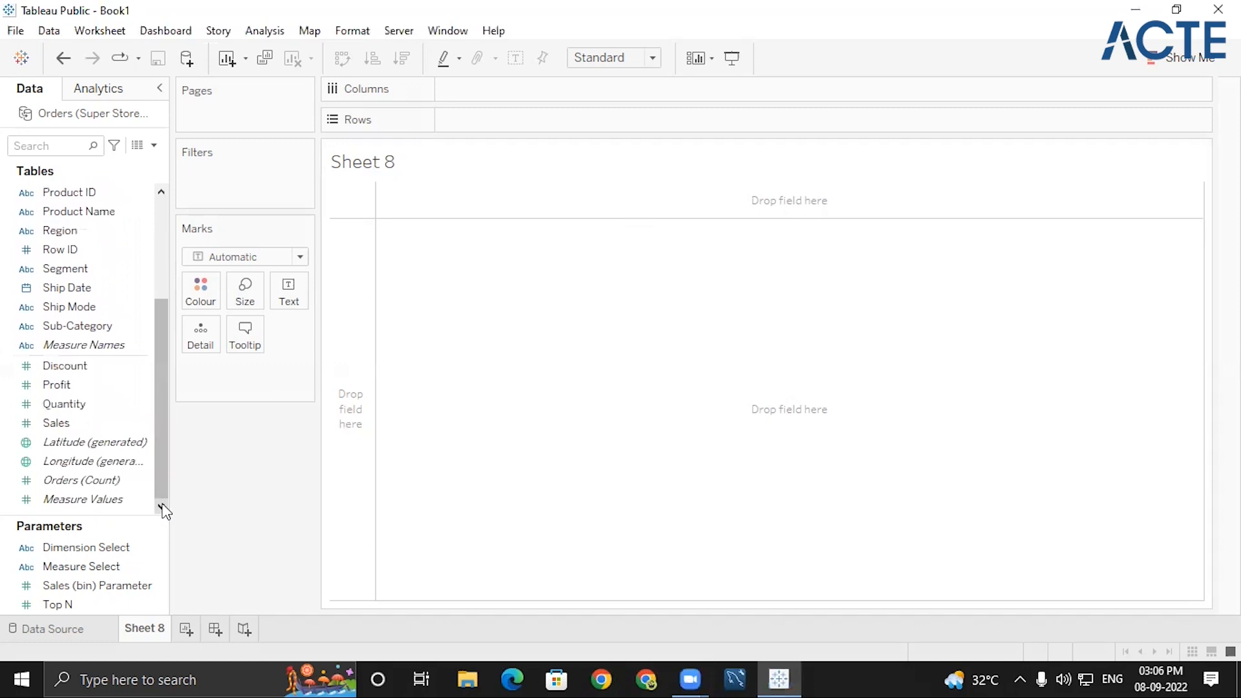
pyautogui.doubleClick(355, 164)
pyautogui.doubleClick(667, 287)
pyautogui.press('BackSpace')
pyautogui.write('% ')
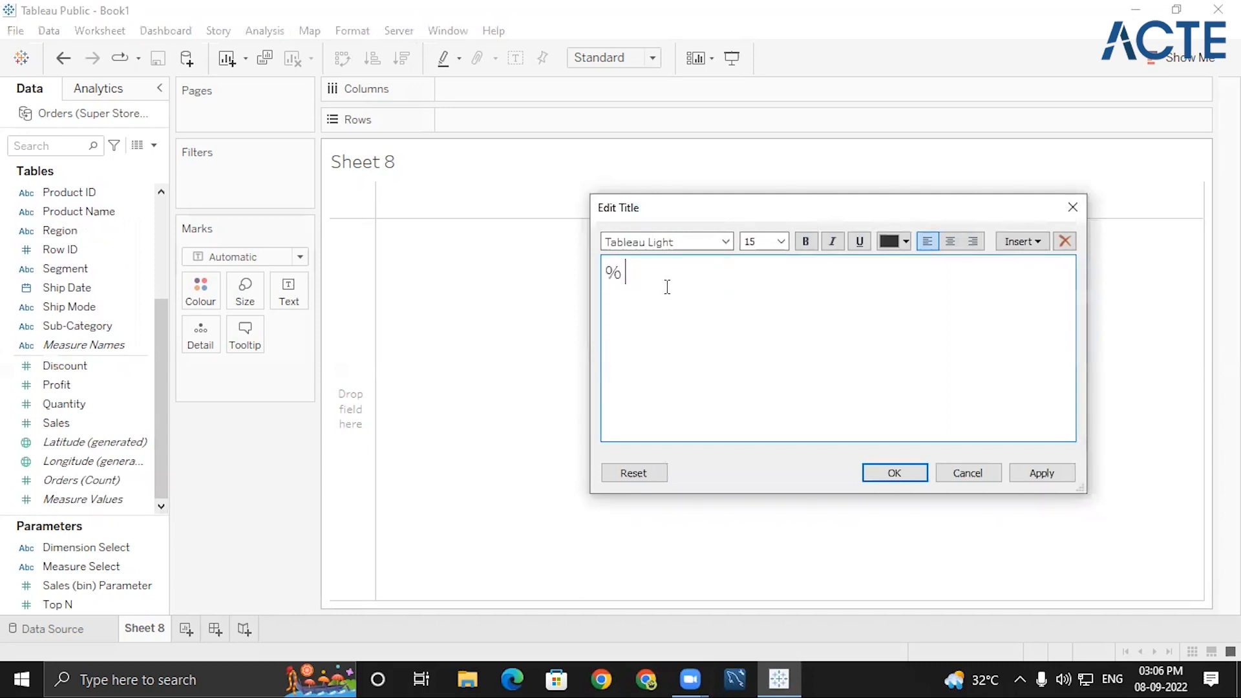
pyautogui.write('sales')
pyautogui.press('Left')
pyautogui.press('Left')
pyautogui.press('Left')
pyautogui.press('Left')
pyautogui.press('Left')
pyautogui.write('of')
pyautogui.press('Right')
pyautogui.press('Right')
pyautogui.press('Right')
pyautogui.press('Right')
pyautogui.press('Right')
# - Append "for slabs 1-2000,2001-4000,4001-6000" to the sheet title and apply it
pyautogui.write('for slabs 1-2000,2001-4000')
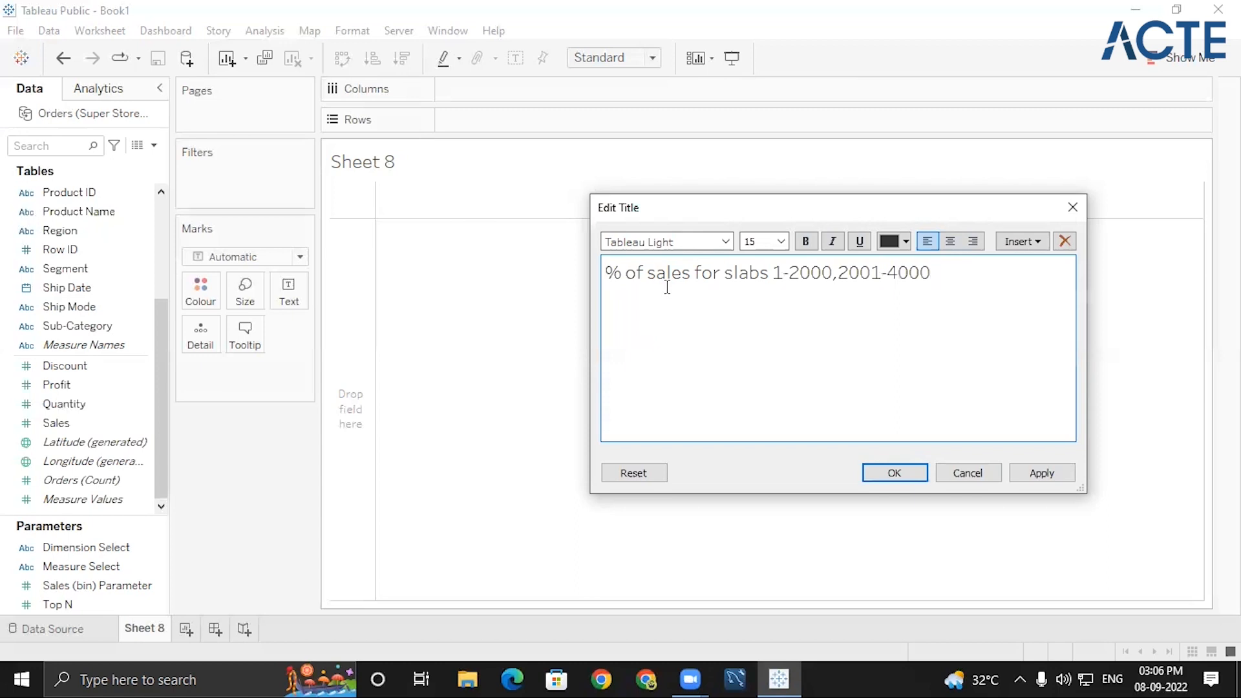
pyautogui.write(',40001-6000')
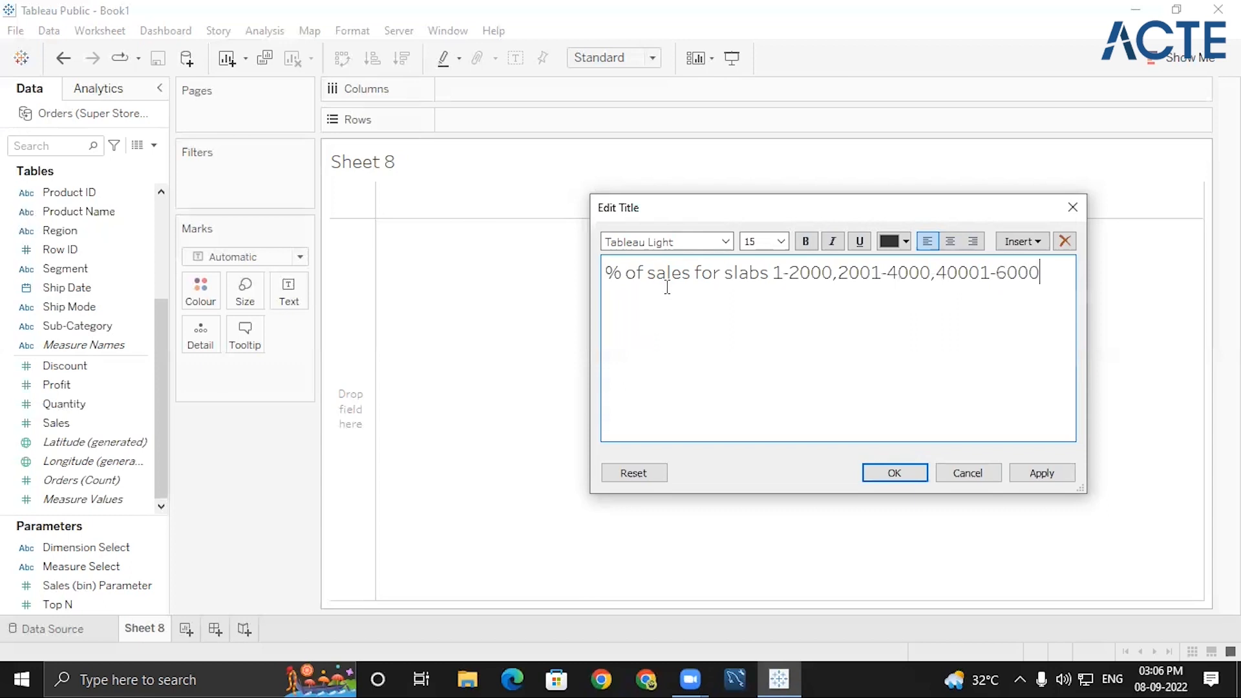
pyautogui.press('Left')
pyautogui.press('Left')
pyautogui.press('Left')
pyautogui.press('Left')
pyautogui.press('Left')
pyautogui.press('Left')
pyautogui.press('BackSpace')
pyautogui.click(891, 473)
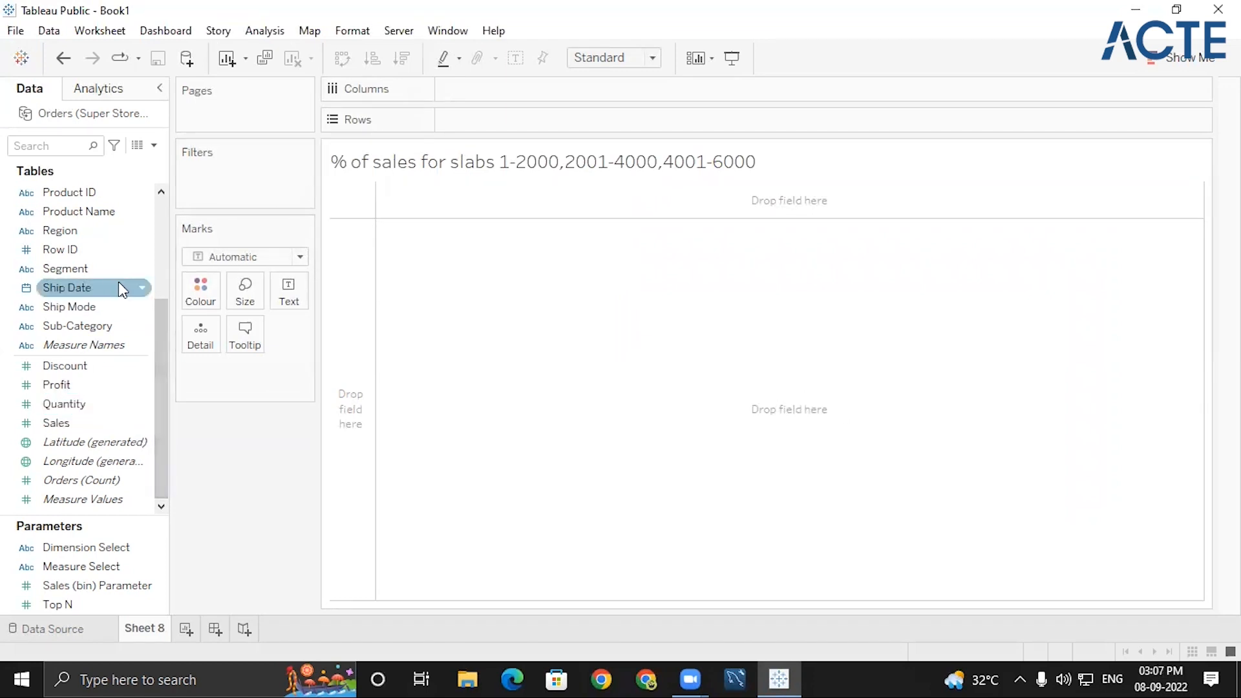
pyautogui.doubleClick(72, 305)
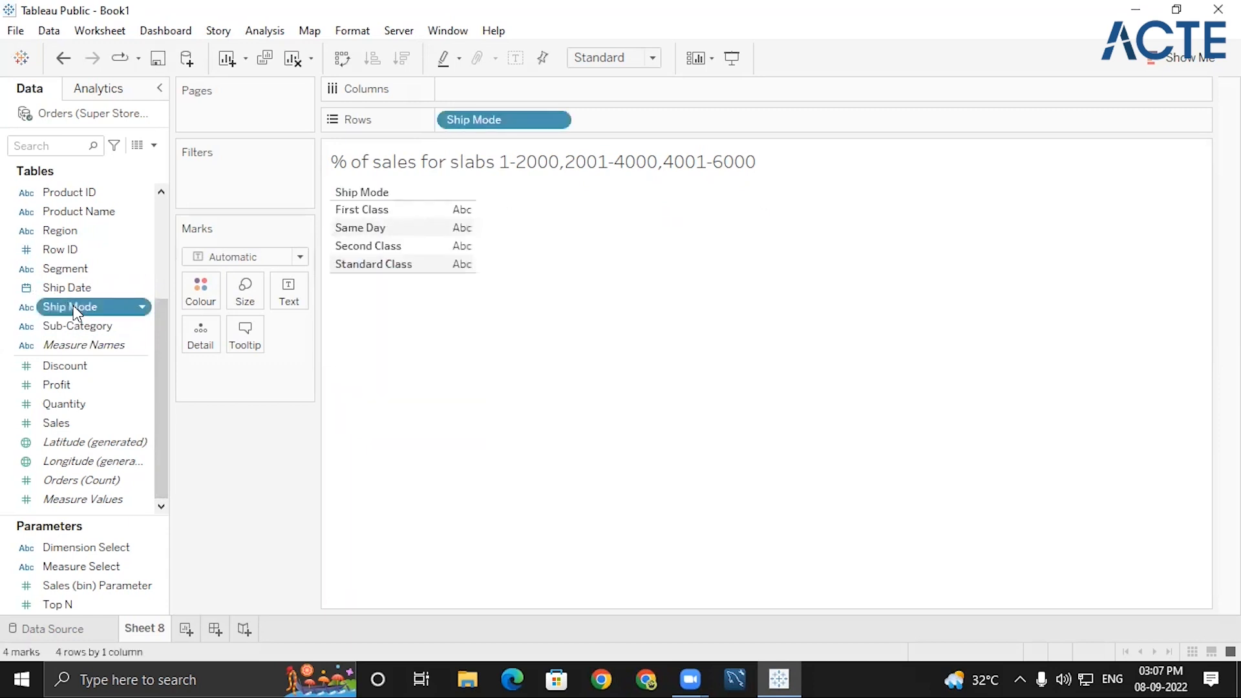
pyautogui.click(555, 120)
pyautogui.click(510, 426)
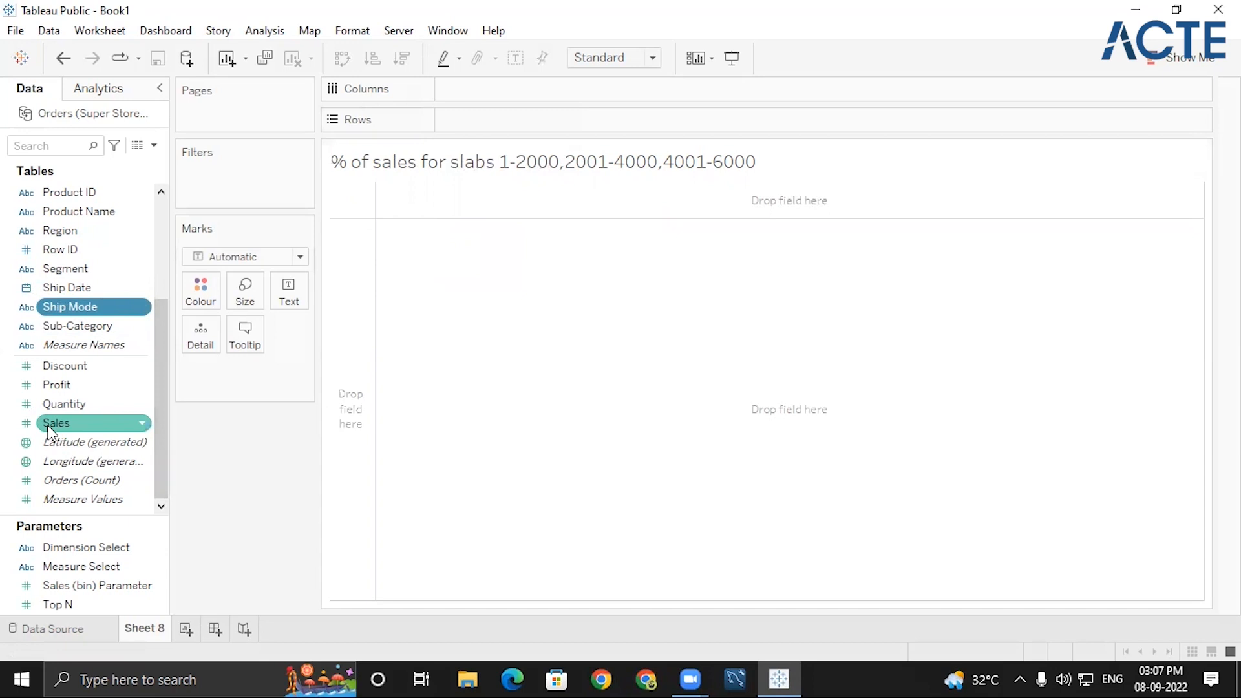
# - Create bins from the Sales measure with a bin size of 2000
pyautogui.rightClick(137, 424)
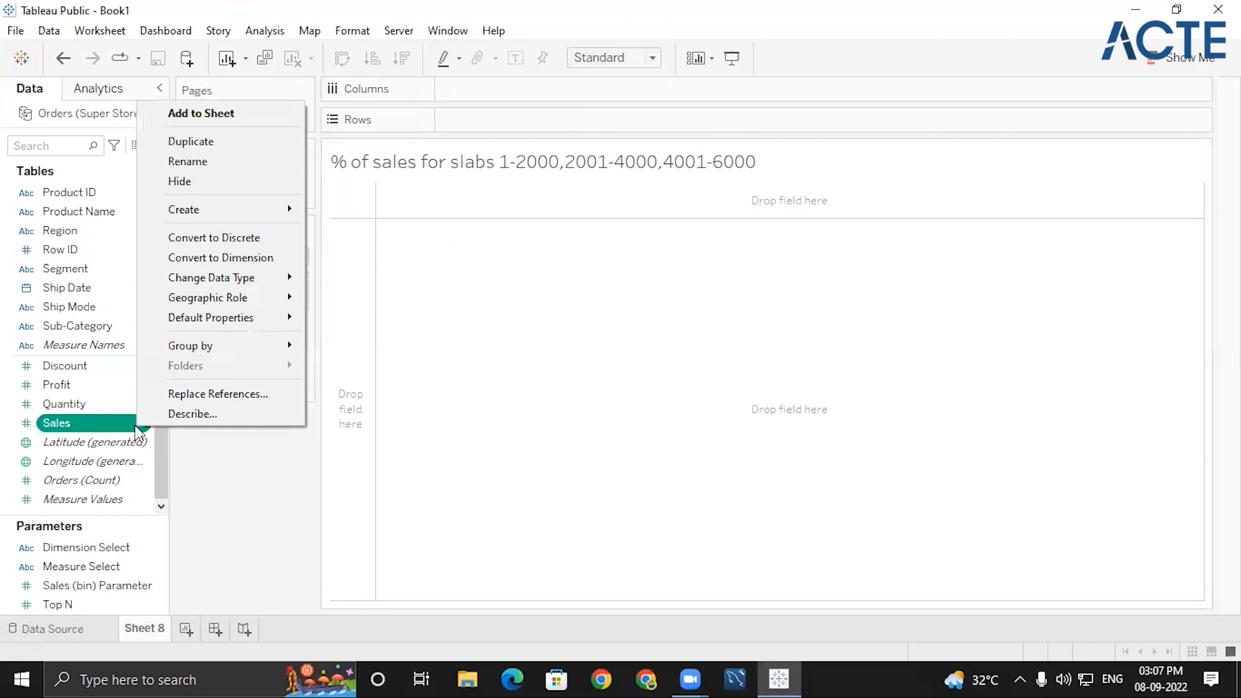
pyautogui.moveTo(183, 212)
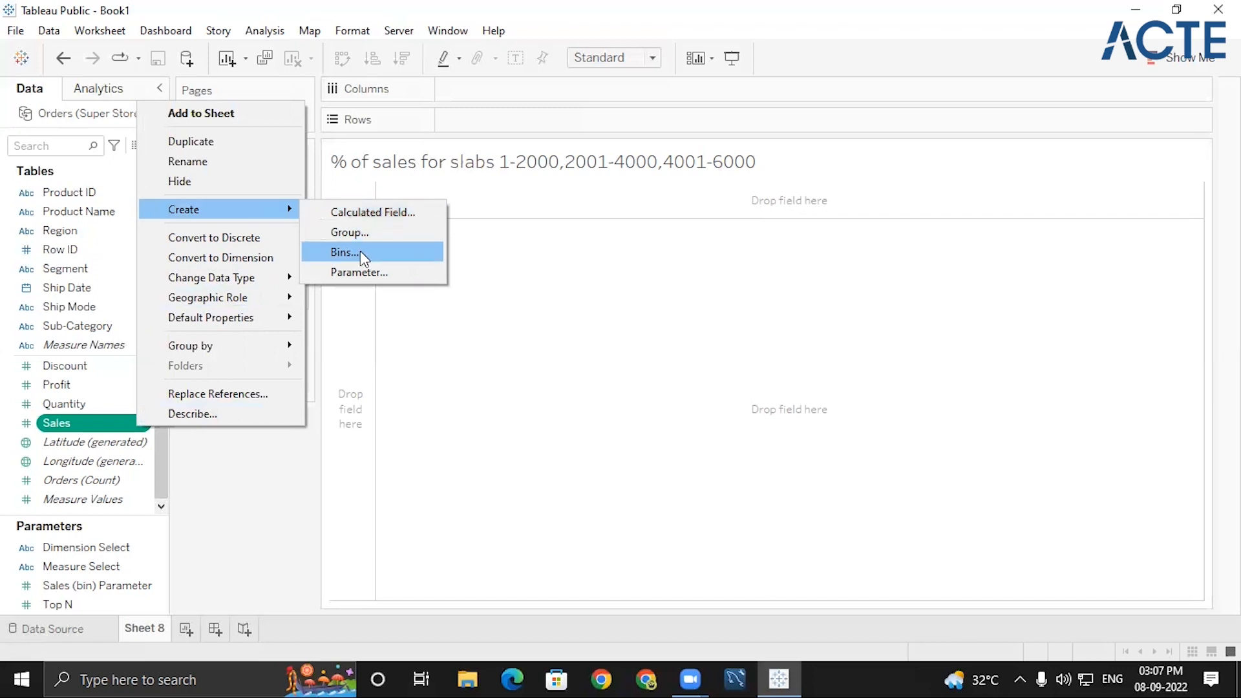
pyautogui.click(343, 252)
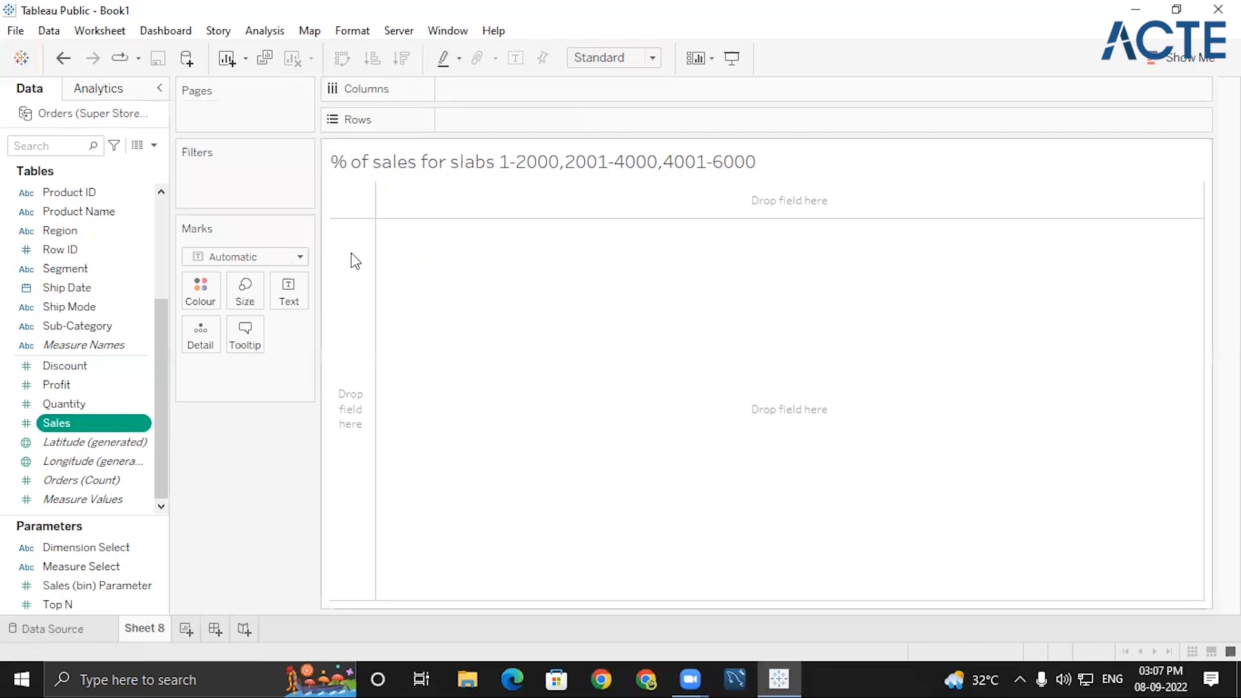
pyautogui.click(627, 280)
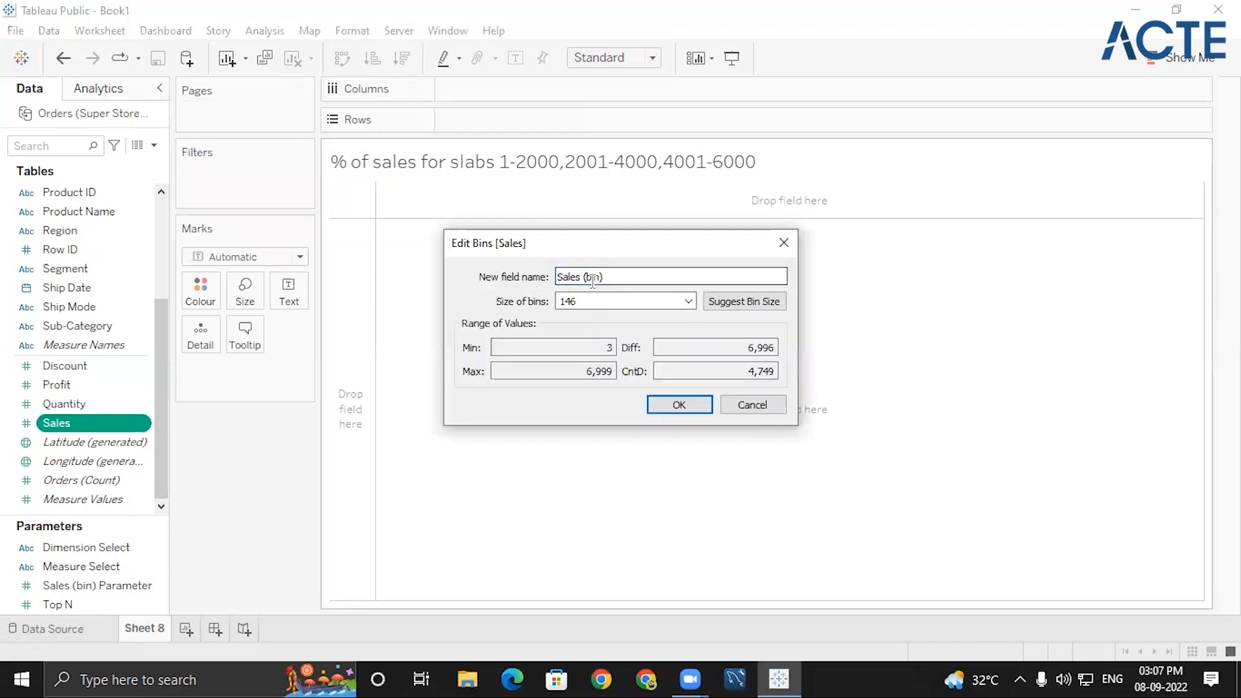
pyautogui.click(600, 303)
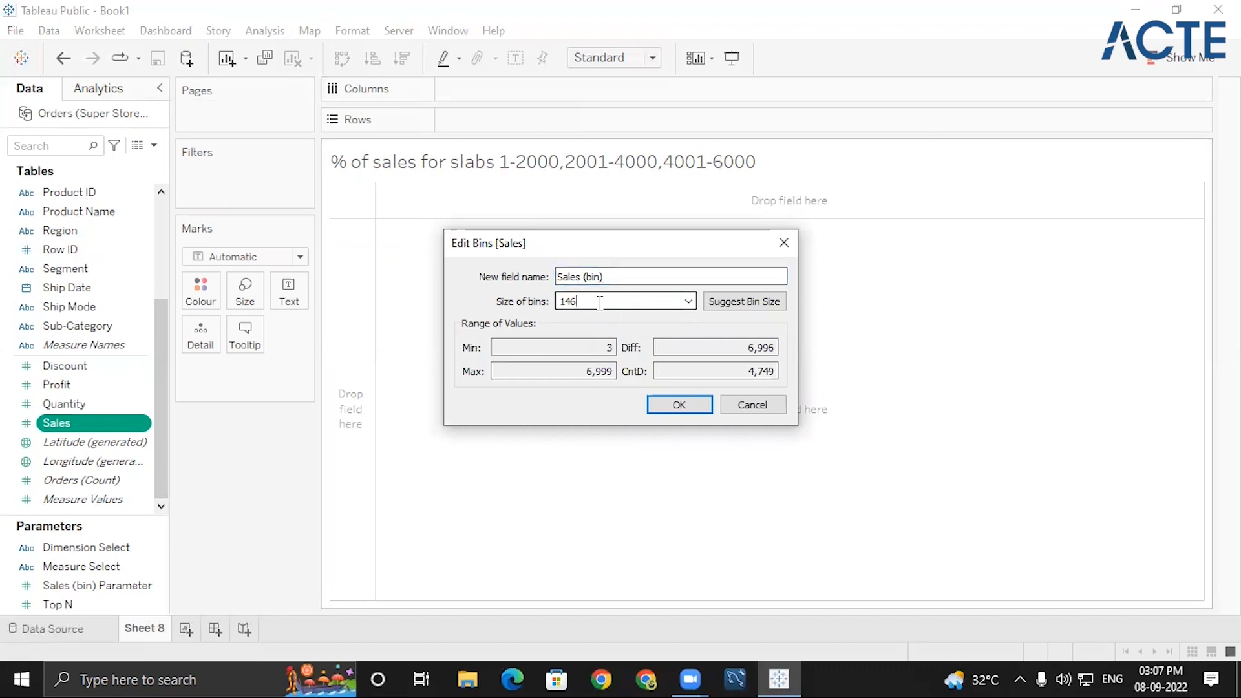
pyautogui.press('BackSpace')
pyautogui.press('BackSpace')
pyautogui.press('BackSpace')
pyautogui.write('146')
pyautogui.press('BackSpace')
pyautogui.press('BackSpace')
pyautogui.press('BackSpace')
pyautogui.write('2000')
pyautogui.click(674, 406)
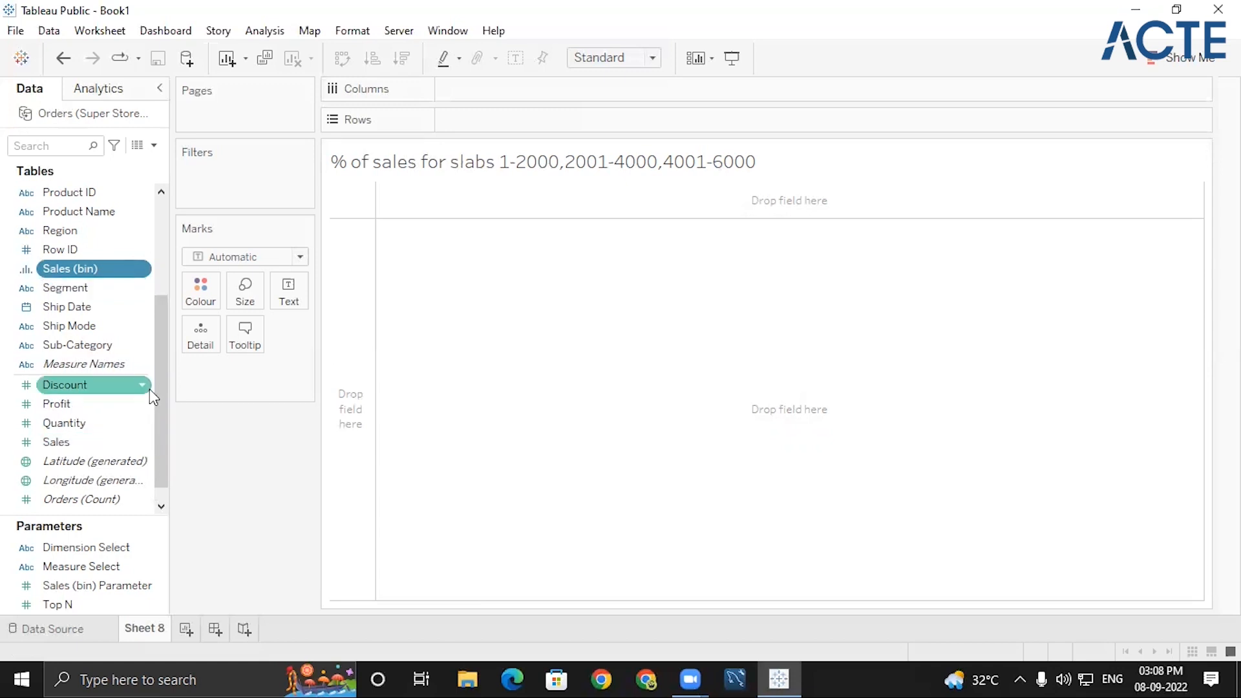
# - Build a text table with Sales (bin) as rows and Sales as the values
pyautogui.doubleClick(64, 272)
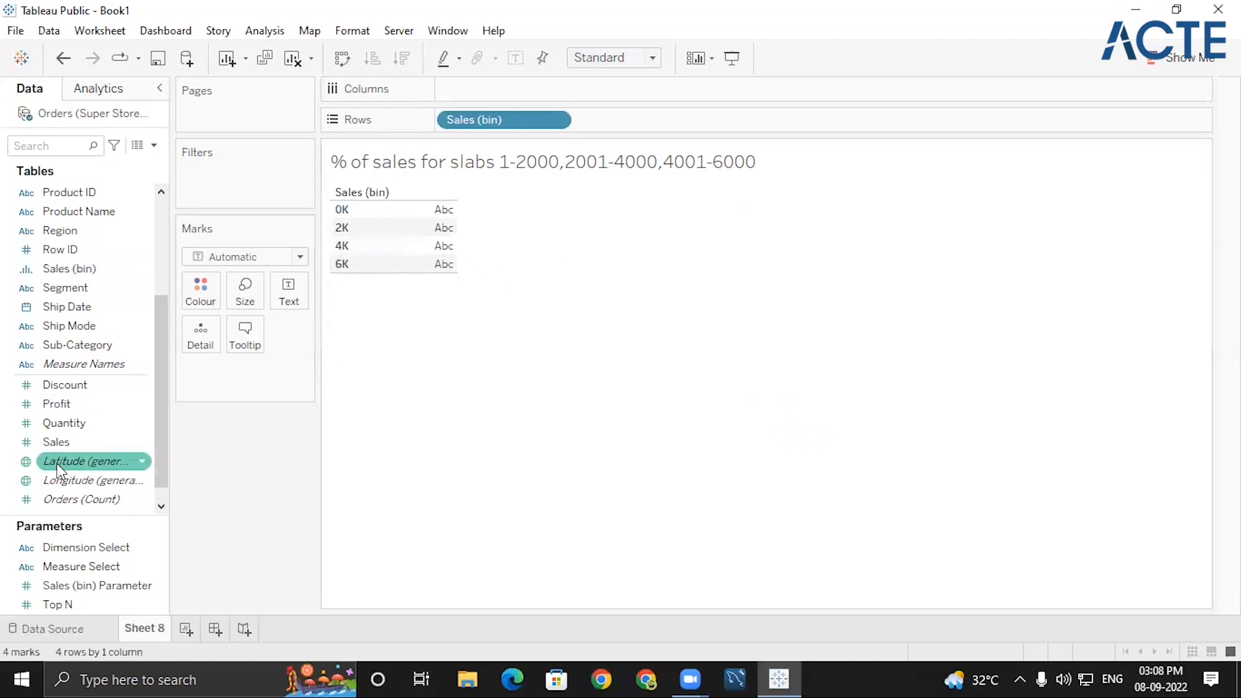
pyautogui.doubleClick(64, 444)
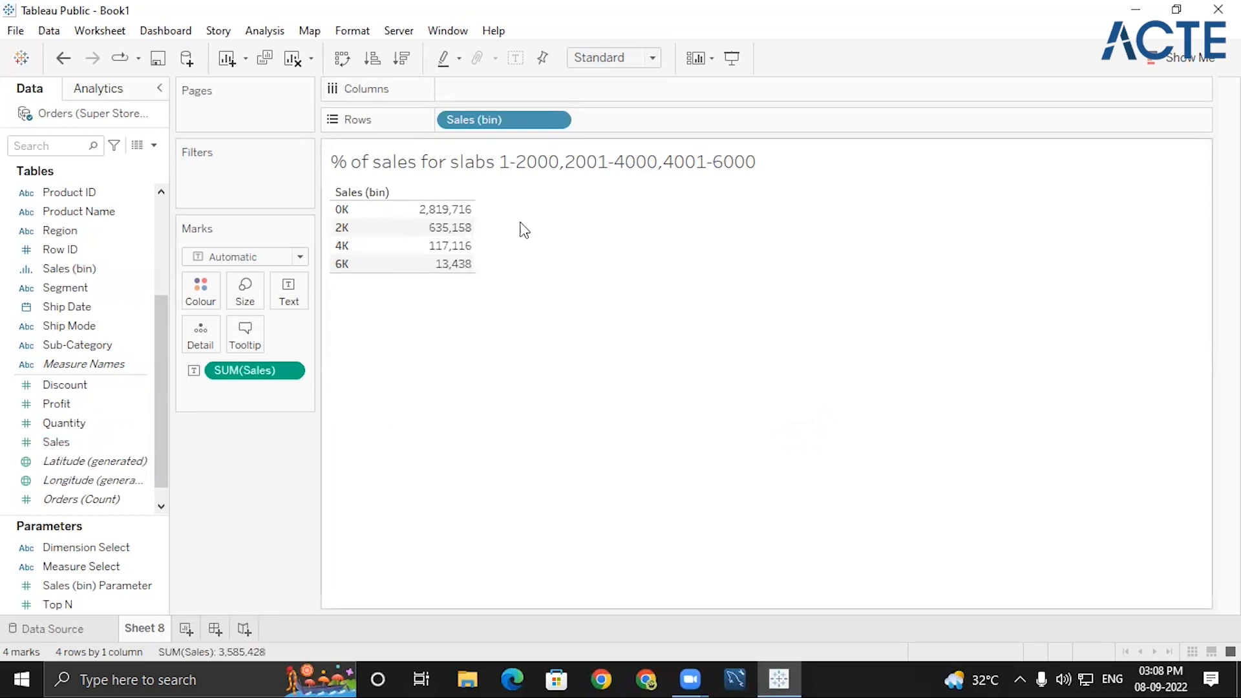
pyautogui.click(1193, 59)
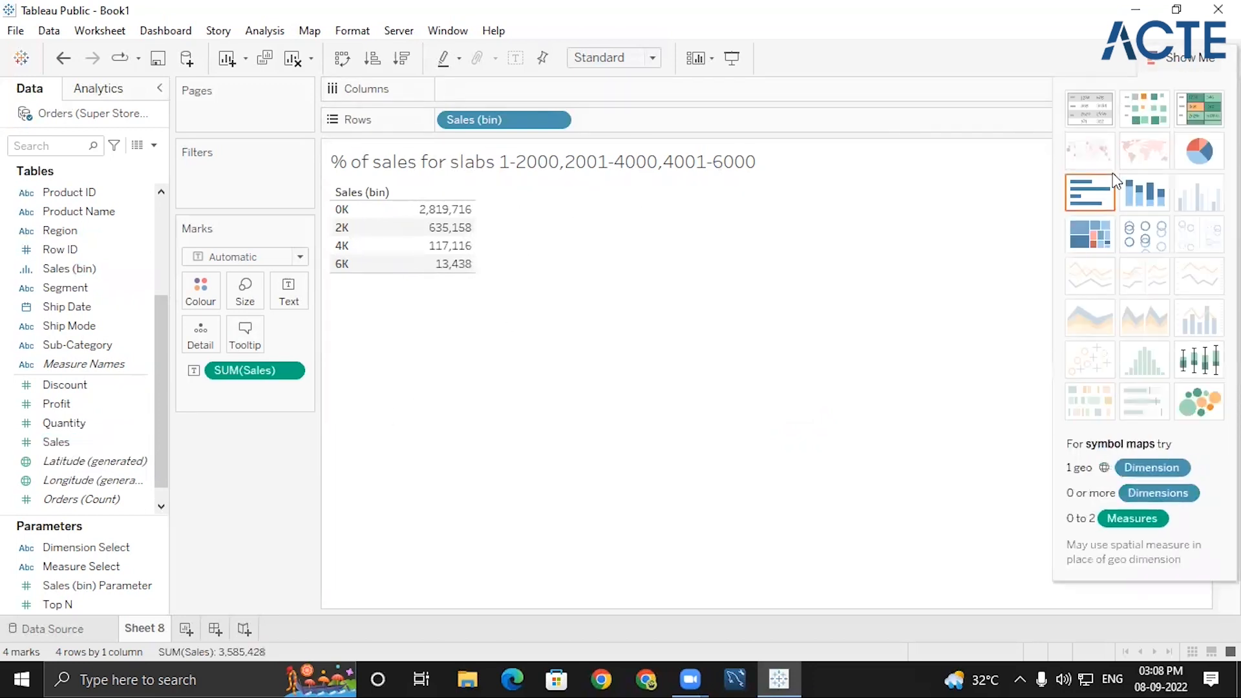
pyautogui.click(1098, 194)
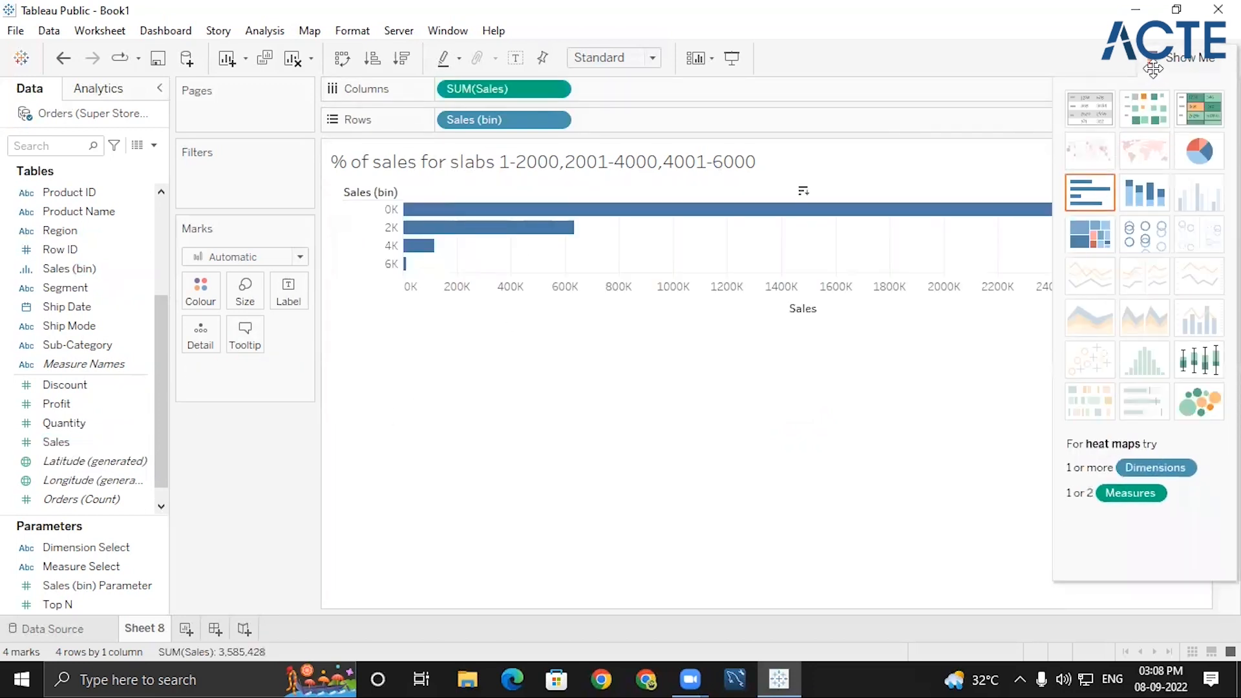
pyautogui.click(1072, 123)
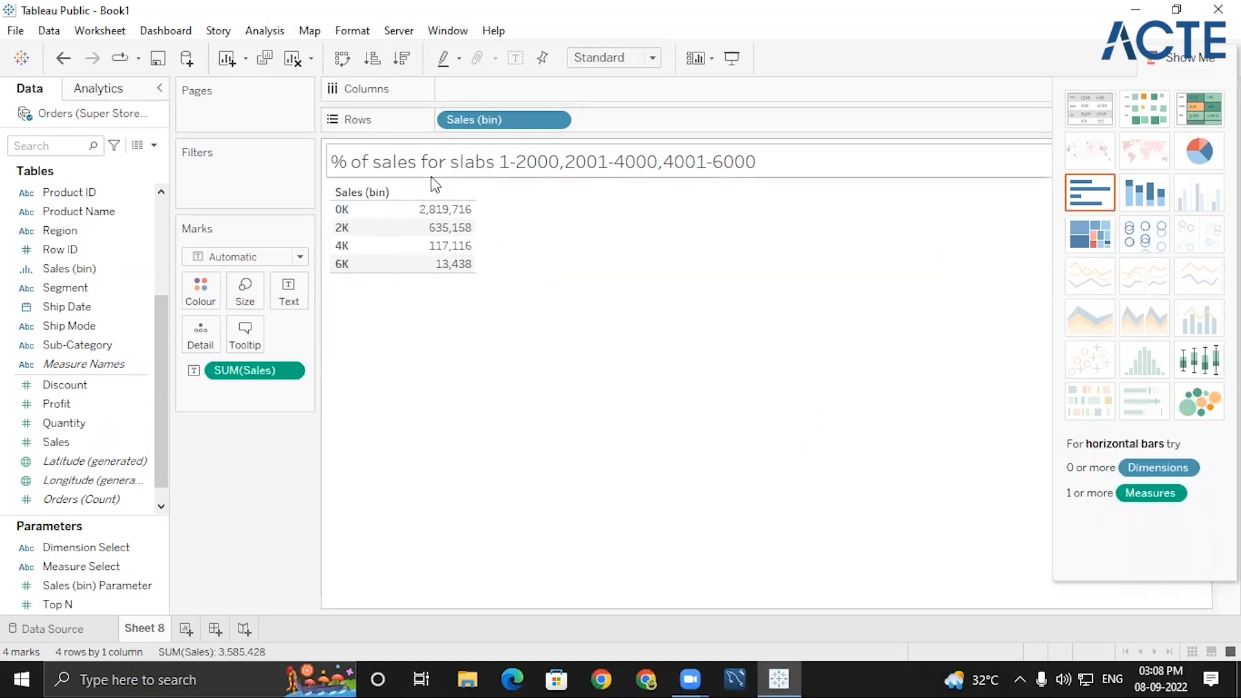
# - Apply the Percent of Total quick table calculation to the SUM(Sales) values
pyautogui.click(297, 371)
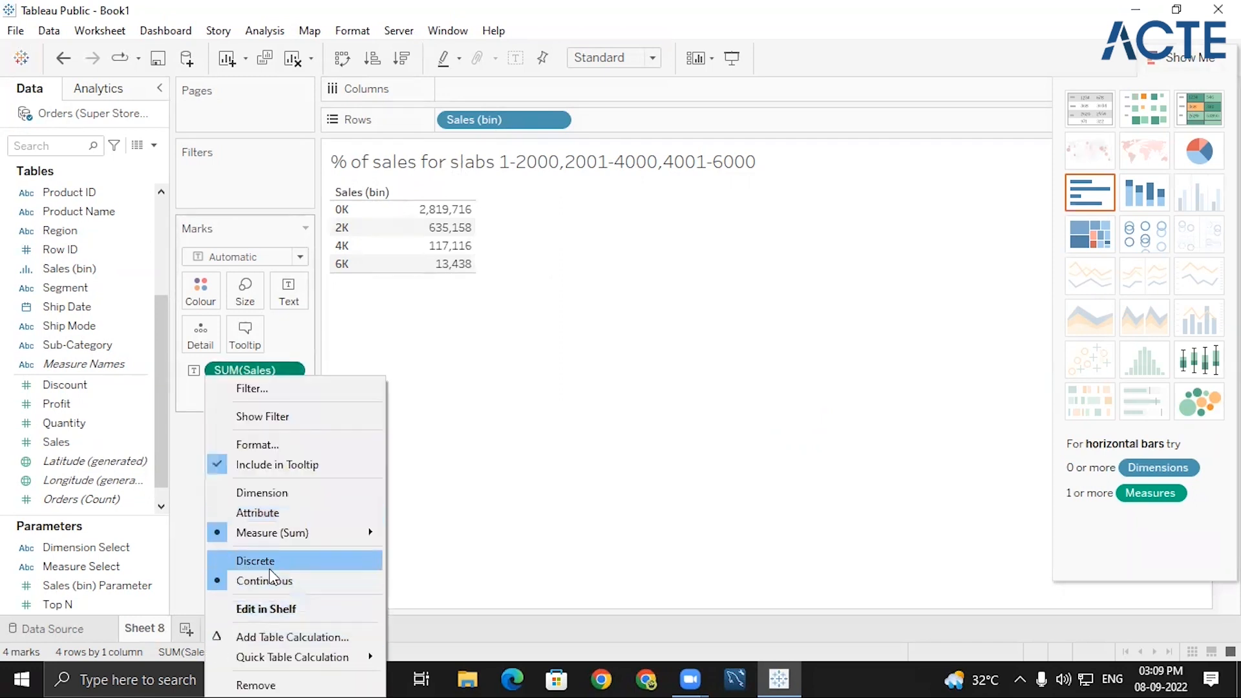
pyautogui.moveTo(285, 656)
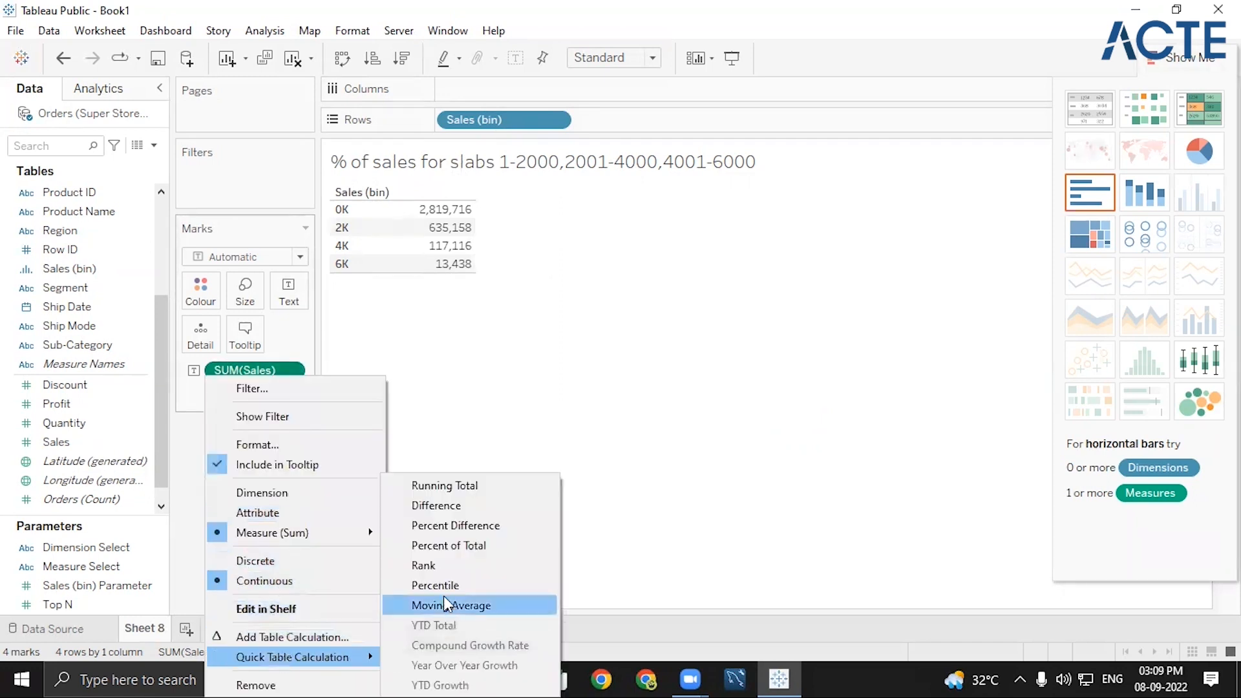
pyautogui.click(445, 550)
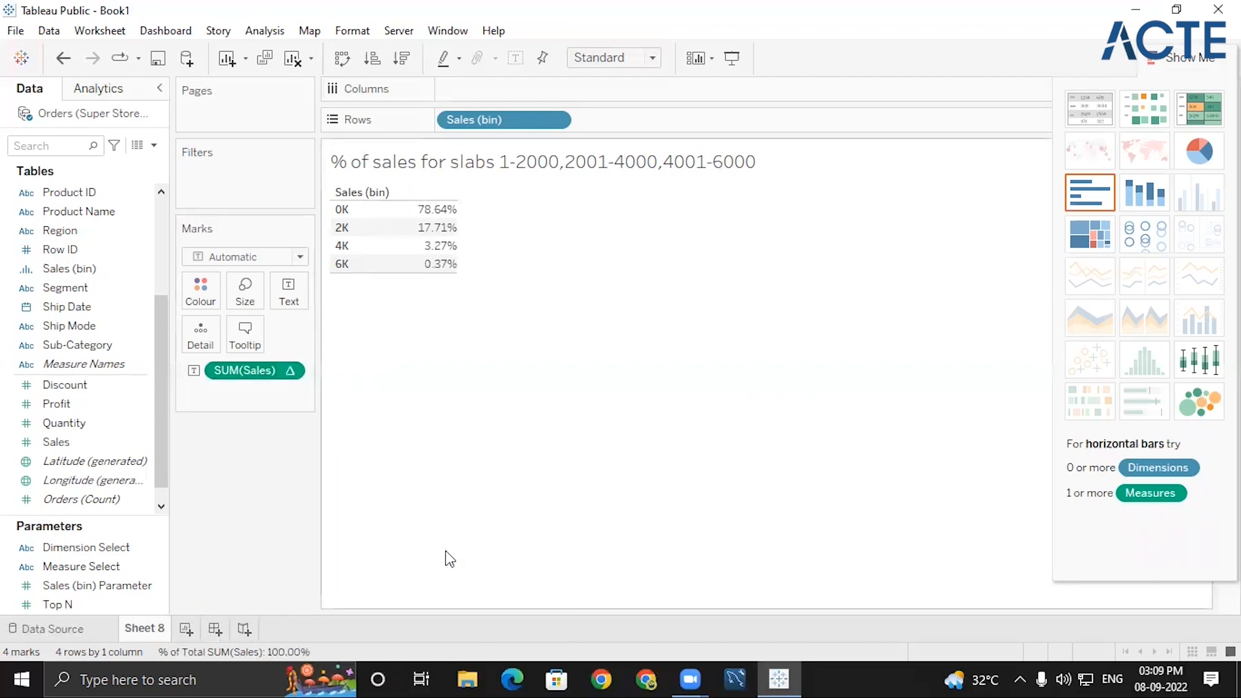
# - Turn the percentage table into a vertical bar chart with Sales (bin) on columns, and show the mark labels
pyautogui.click(1107, 203)
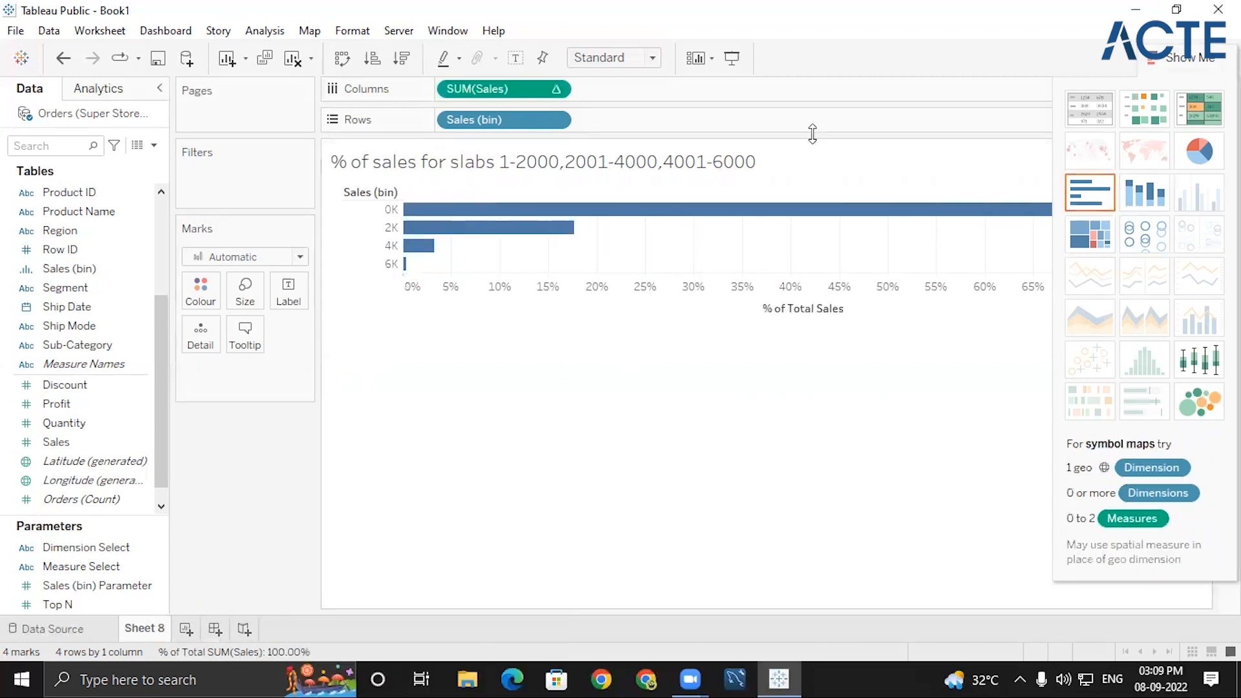
pyautogui.click(342, 58)
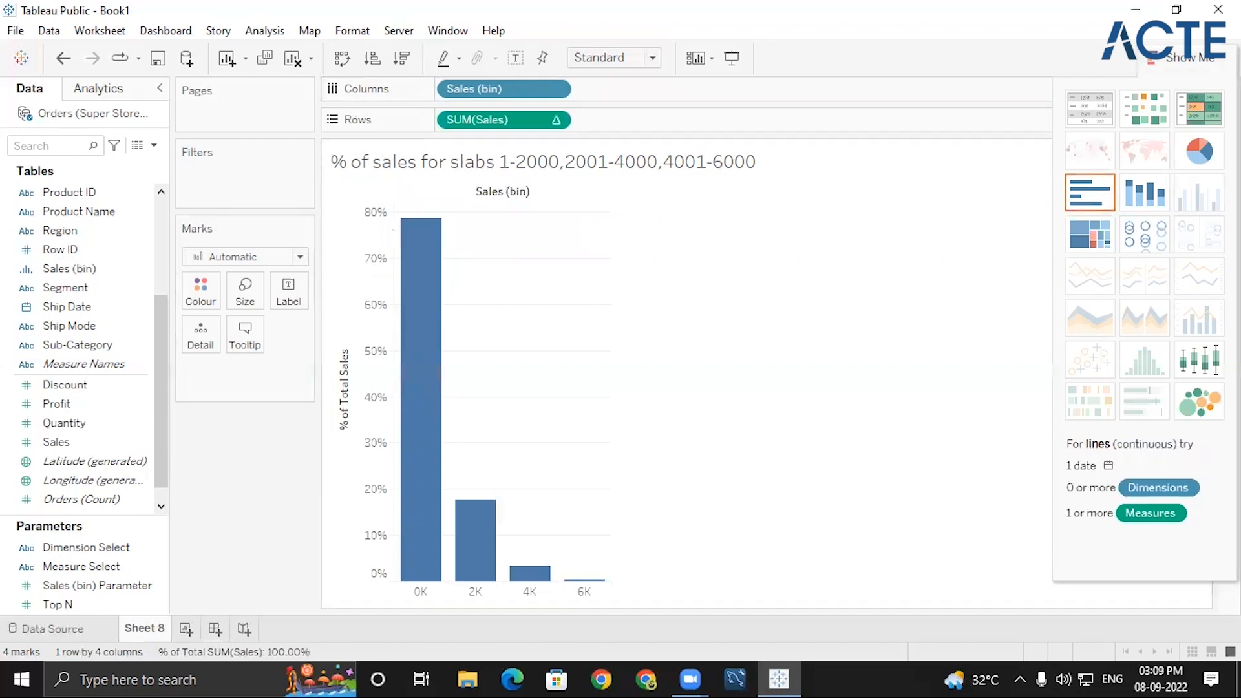
pyautogui.click(515, 59)
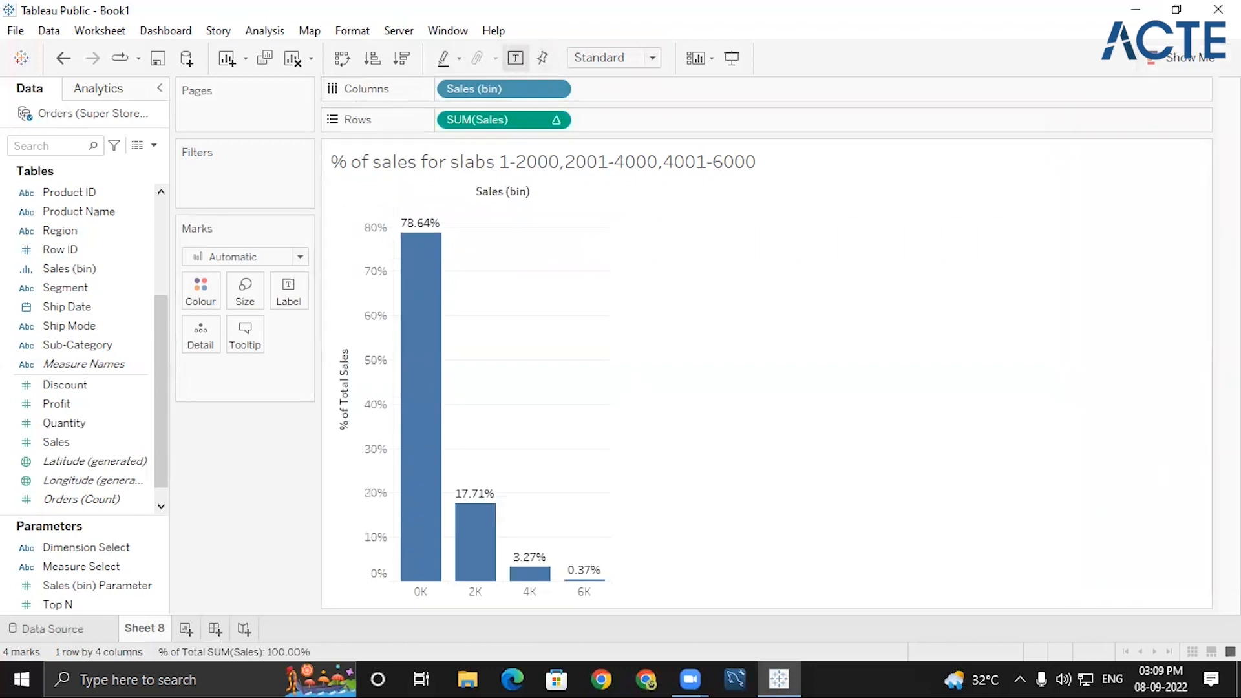
pyautogui.moveTo(412, 553)
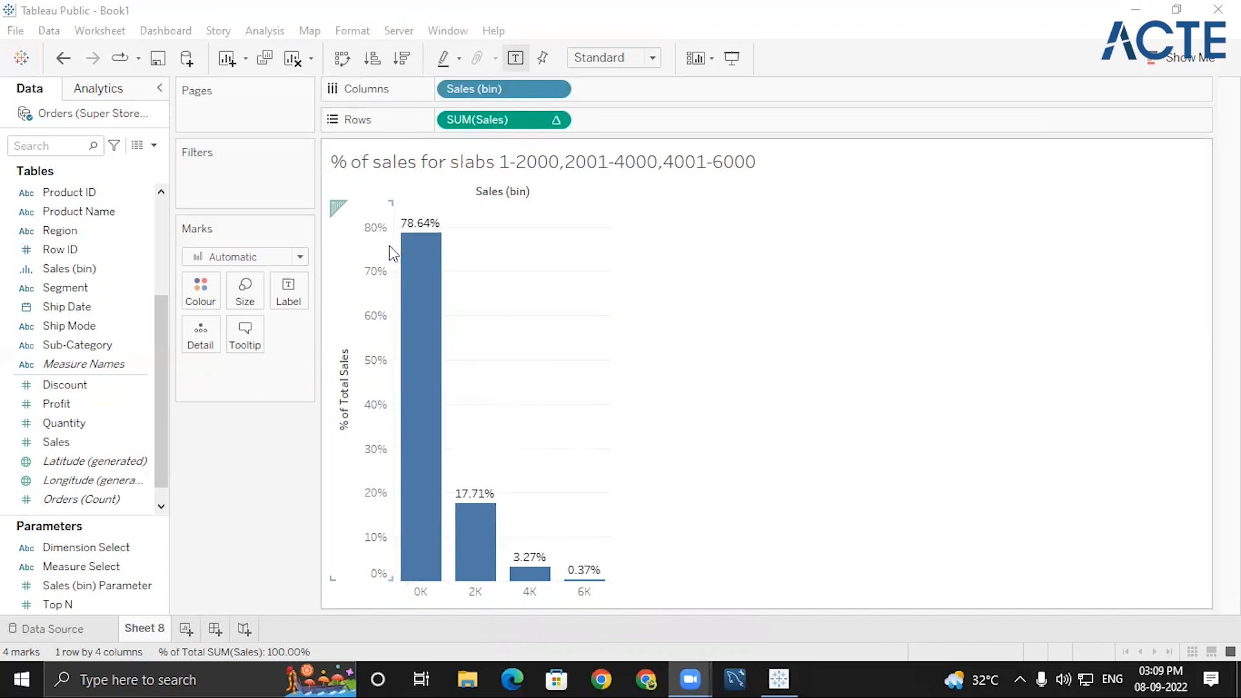
pyautogui.moveTo(416, 239)
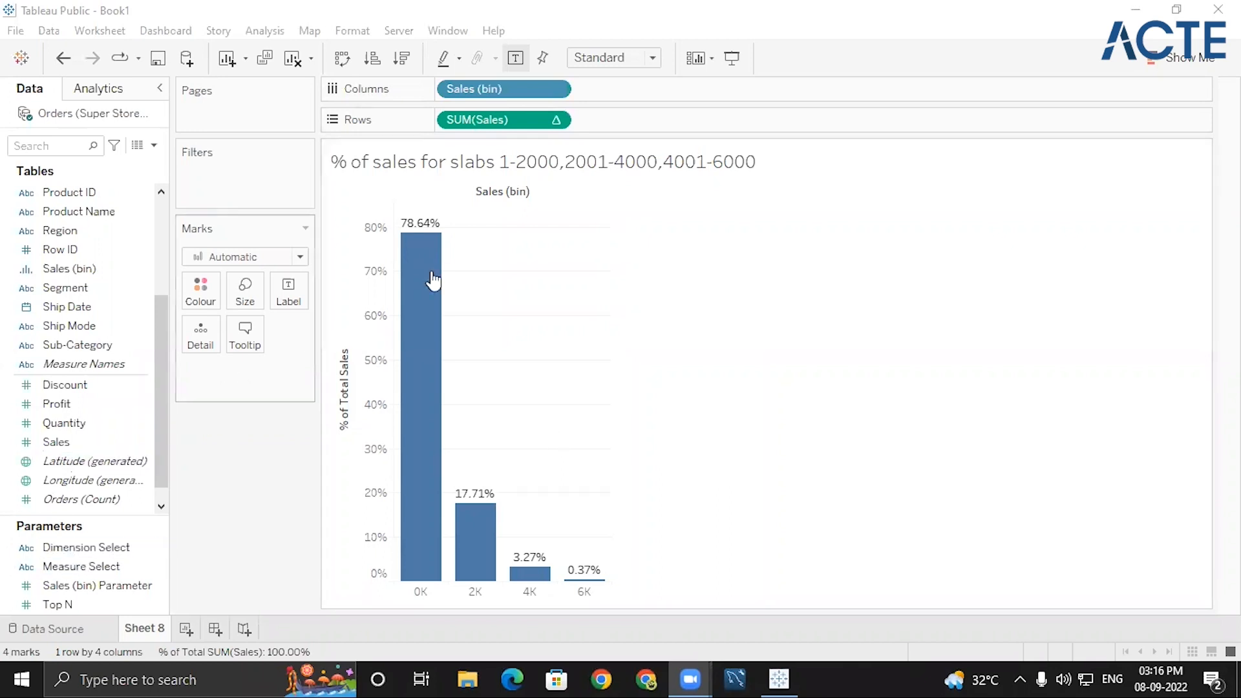
pyautogui.moveTo(421, 254)
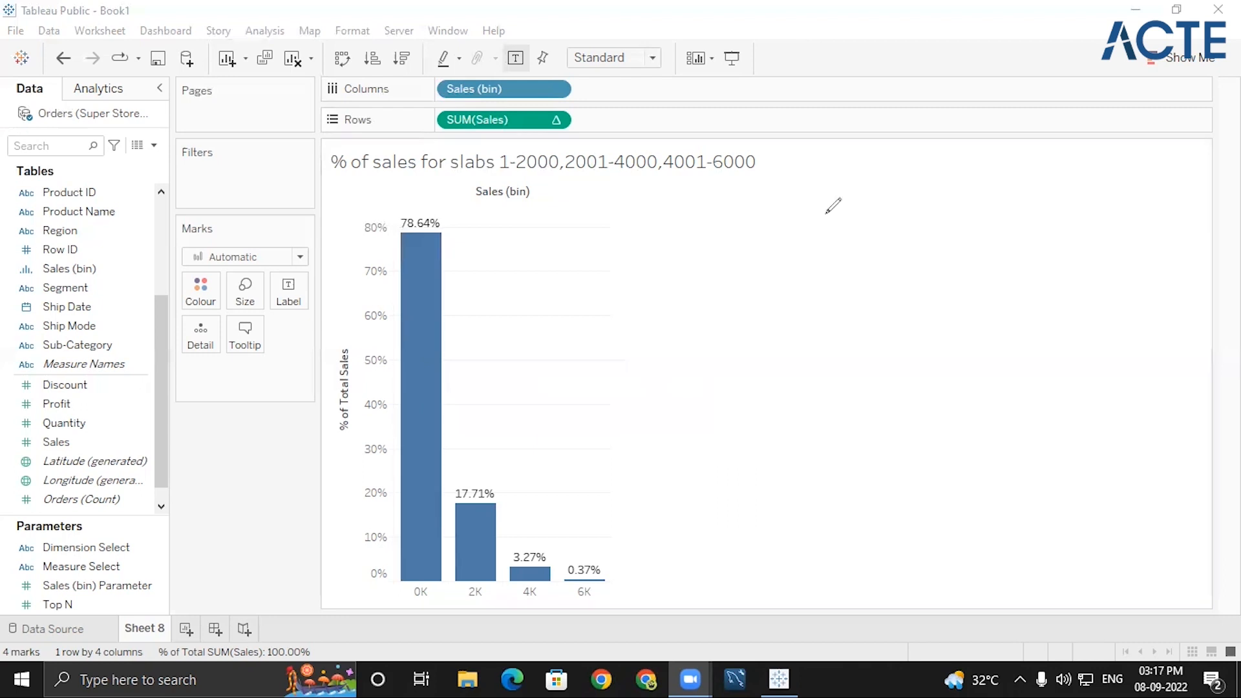
pyautogui.moveTo(830, 215); pyautogui.dragTo(823, 247)
pyautogui.moveTo(860, 243); pyautogui.dragTo(895, 239)
pyautogui.moveTo(913, 218); pyautogui.dragTo(918, 226)
pyautogui.moveTo(946, 208); pyautogui.dragTo(952, 219)
pyautogui.moveTo(968, 213); pyautogui.dragTo(982, 189)
pyautogui.moveTo(808, 261); pyautogui.dragTo(987, 257)
pyautogui.moveTo(882, 264)
pyautogui.mouseDown()
pyautogui.moveTo(884, 335)
pyautogui.moveTo(929, 369)
pyautogui.moveTo(975, 354)
pyautogui.mouseUp()
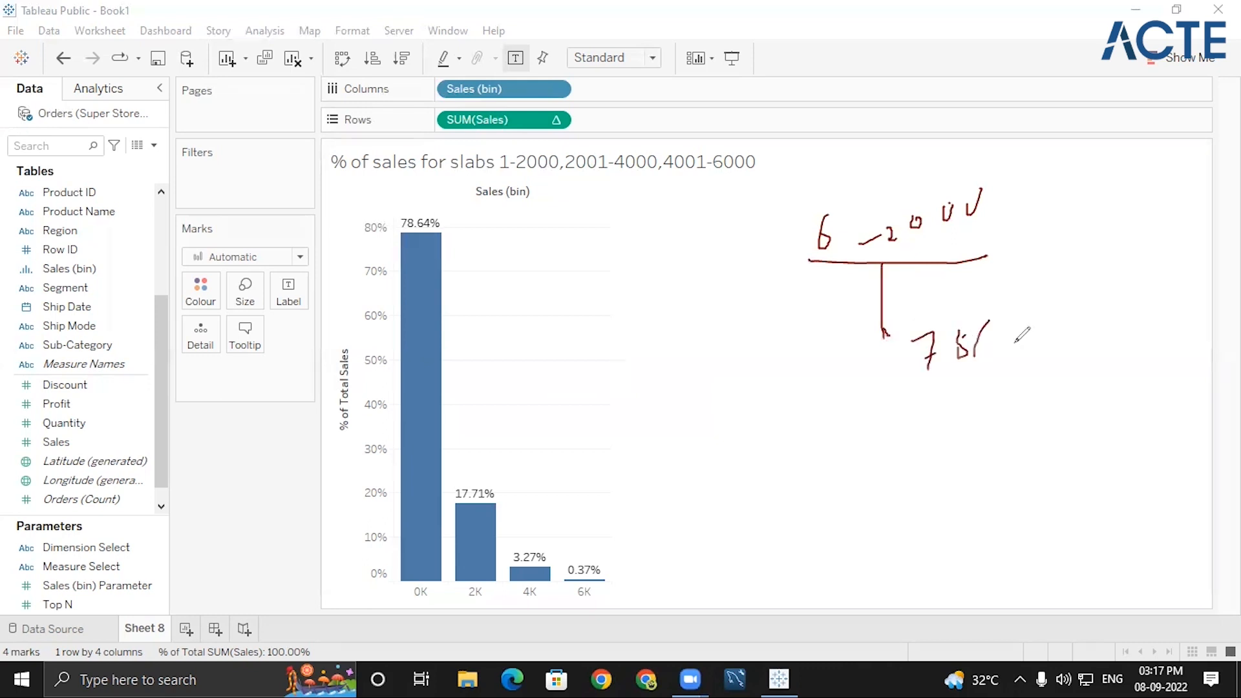
pyautogui.moveTo(824, 153); pyautogui.dragTo(877, 240)
pyautogui.moveTo(882, 207); pyautogui.dragTo(878, 240)
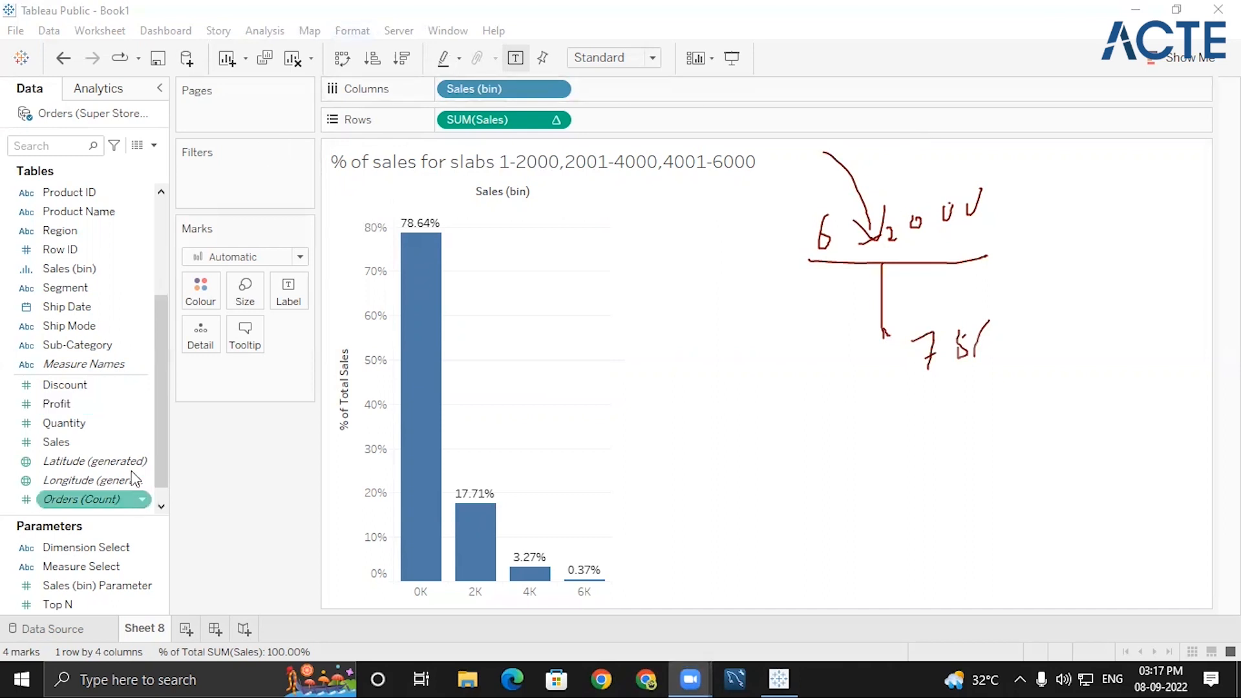
# - Edit the Sales (bin) field to use a bin size of 1000
pyautogui.moveTo(159, 445); pyautogui.dragTo(160, 472)
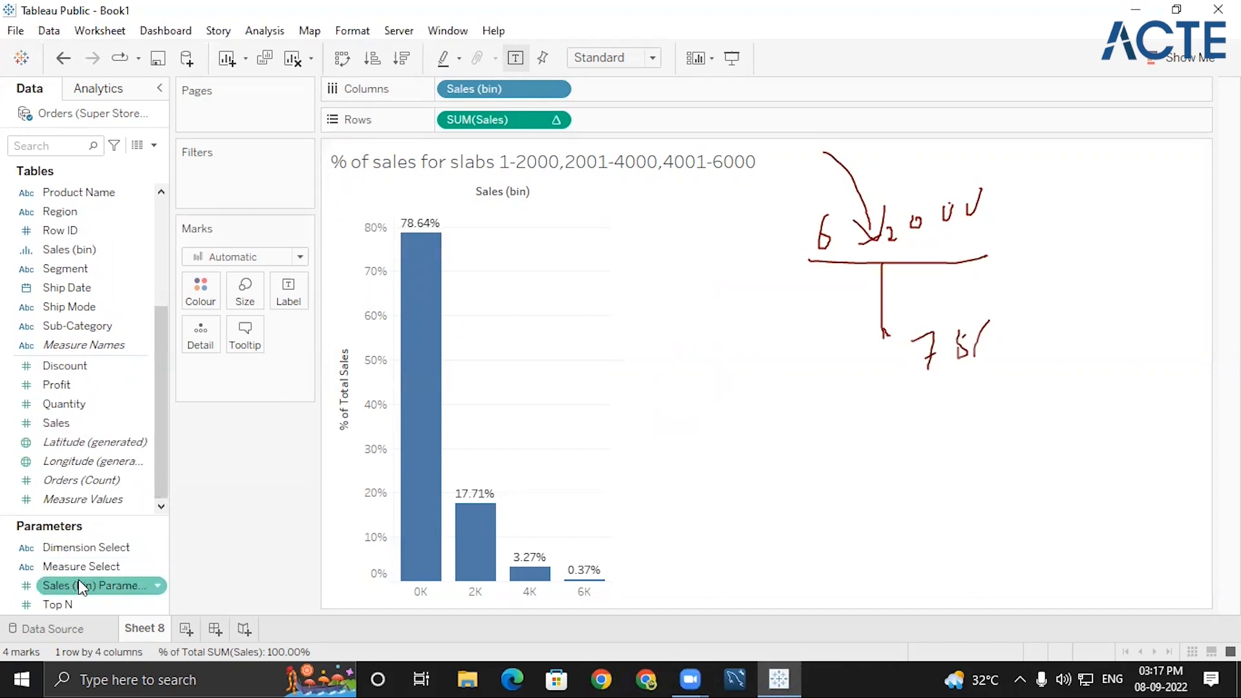
pyautogui.click(143, 251)
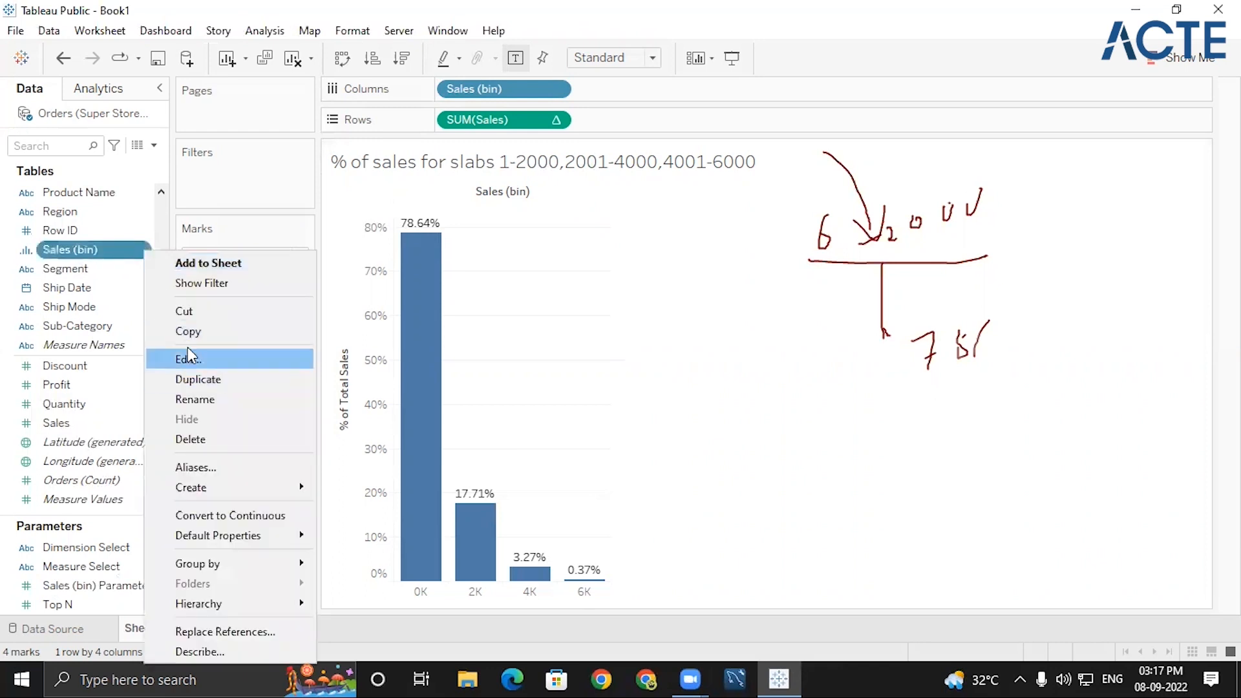
pyautogui.click(189, 357)
pyautogui.click(606, 298)
pyautogui.press('BackSpace')
pyautogui.press('BackSpace')
pyautogui.press('BackSpace')
pyautogui.press('BackSpace')
pyautogui.write('1000')
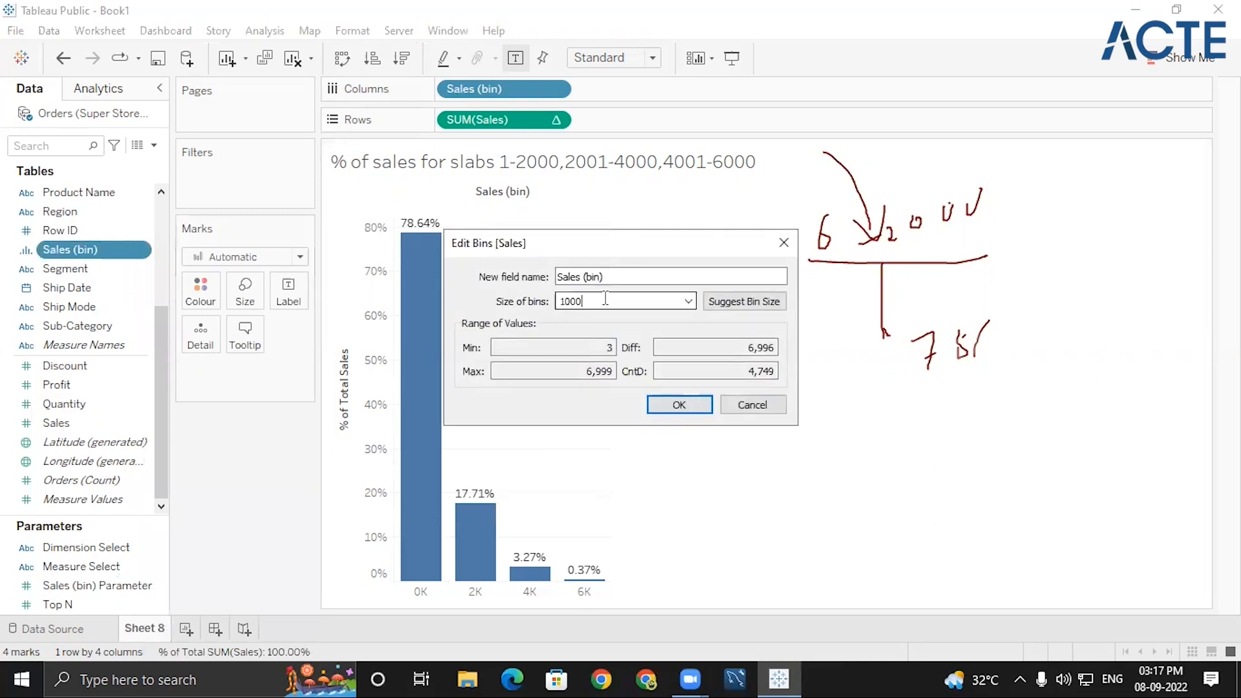
pyautogui.click(676, 406)
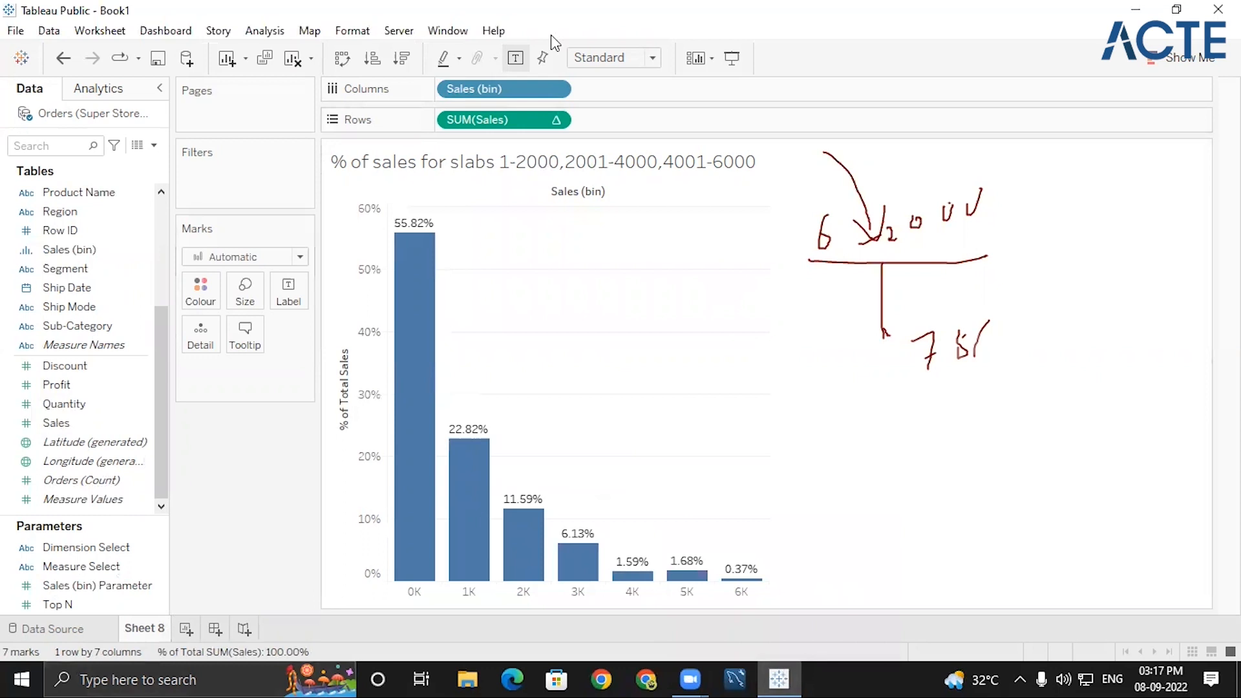
pyautogui.moveTo(421, 589); pyautogui.dragTo(404, 590)
pyautogui.moveTo(413, 198)
pyautogui.mouseDown()
pyautogui.moveTo(427, 180)
pyautogui.moveTo(429, 205)
pyautogui.mouseUp()
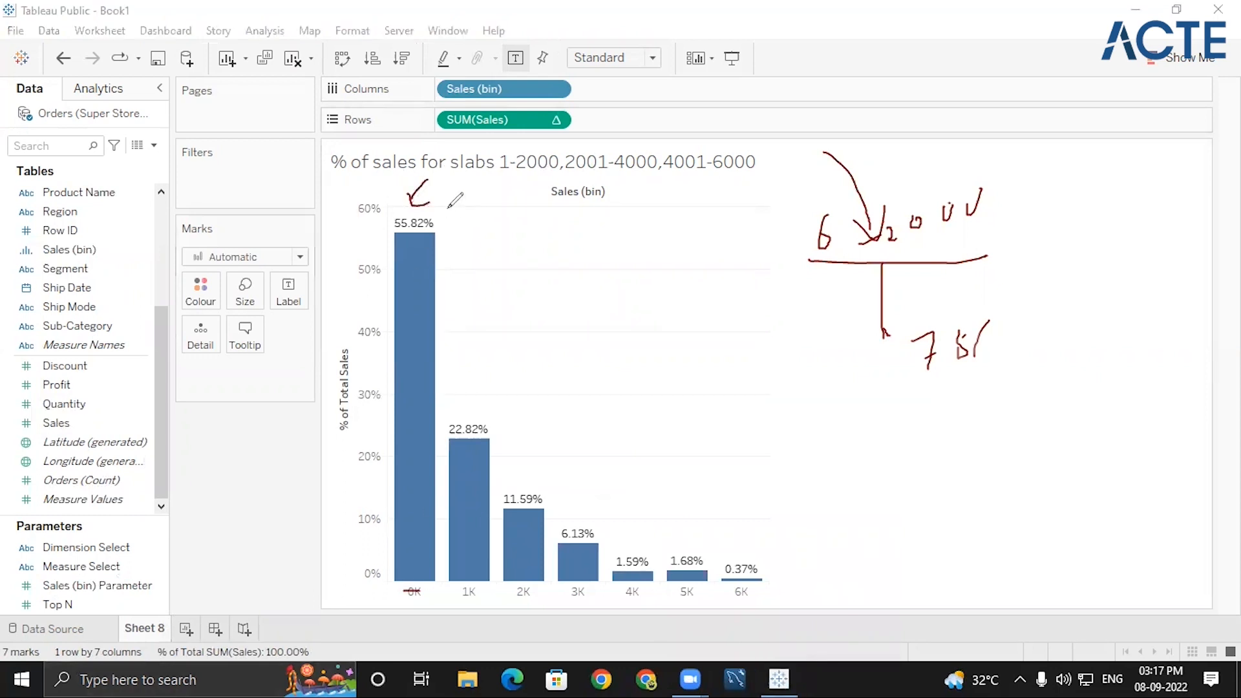
pyautogui.click(530, 173)
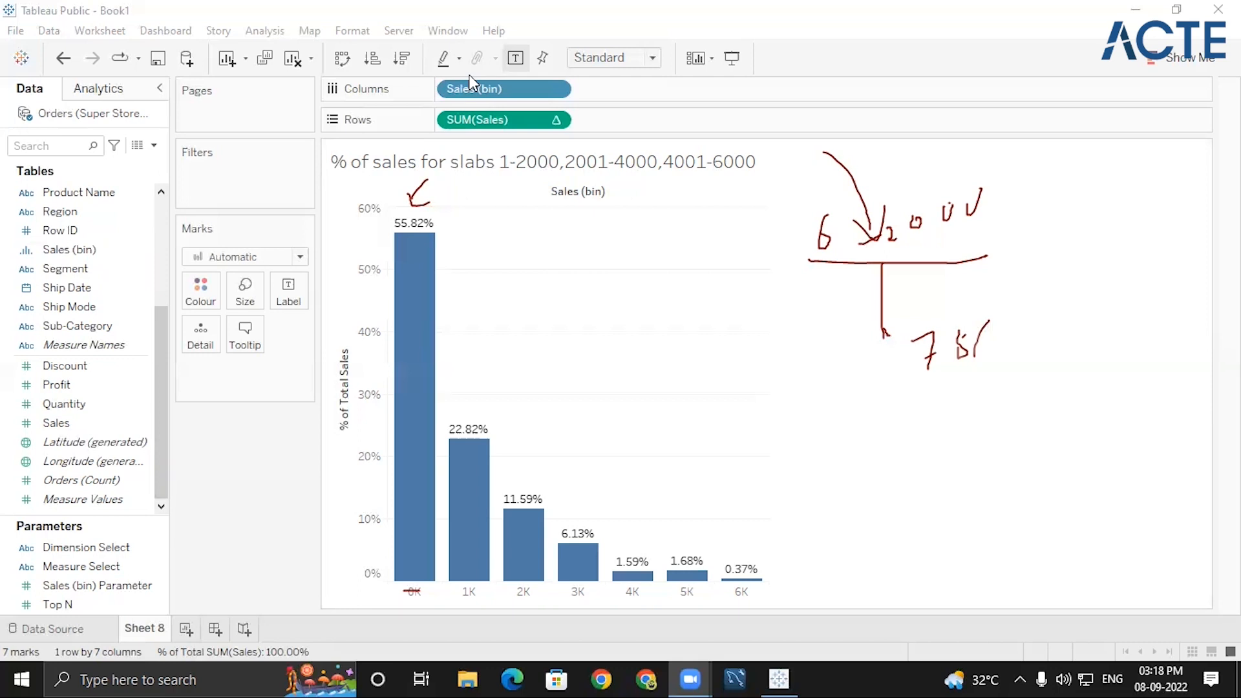
pyautogui.click(801, 119)
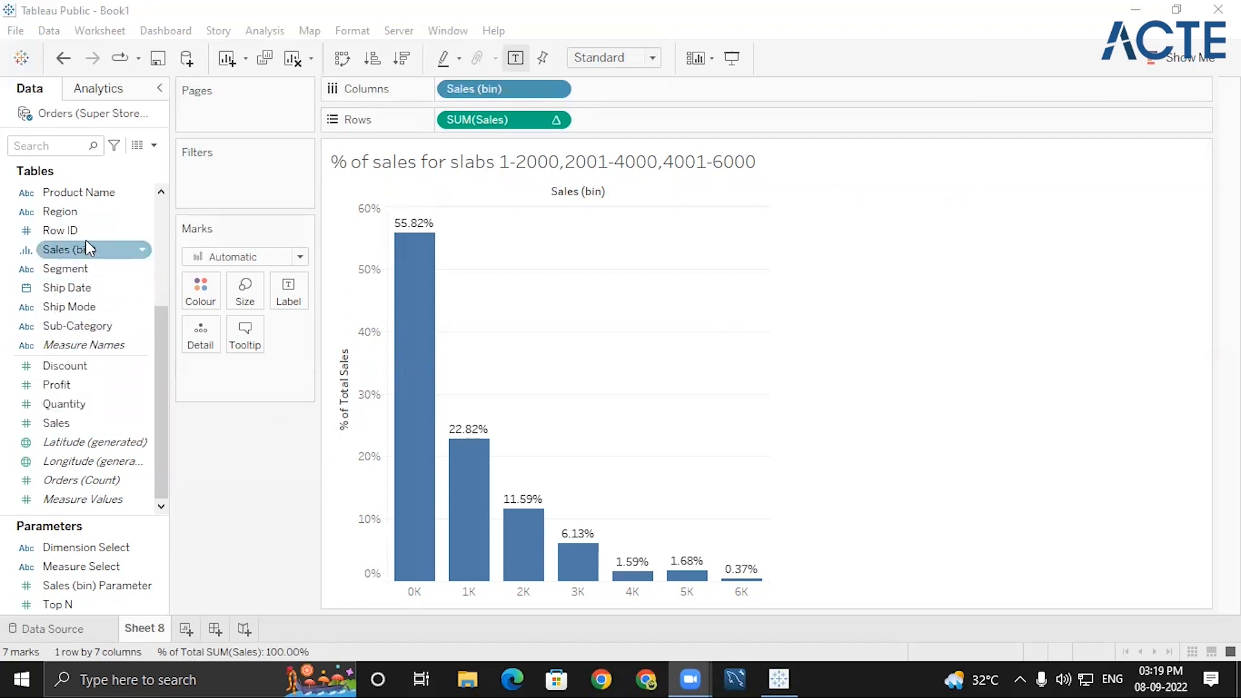
pyautogui.click(143, 255)
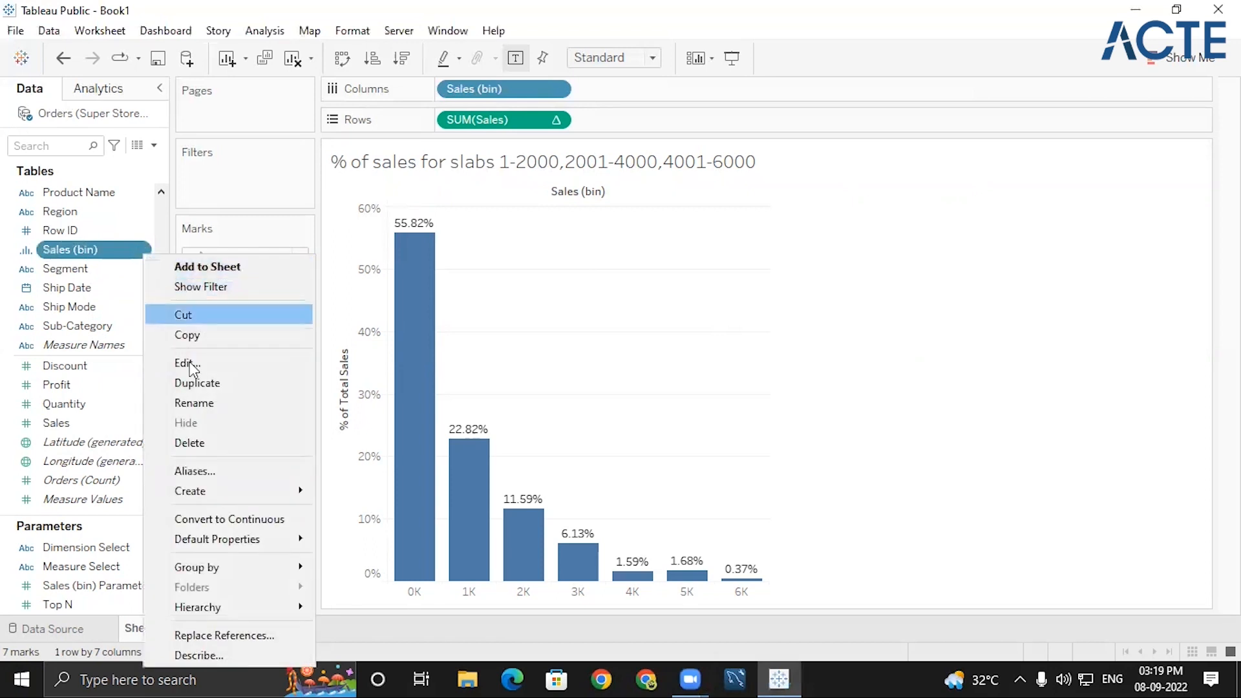
pyautogui.moveTo(291, 490)
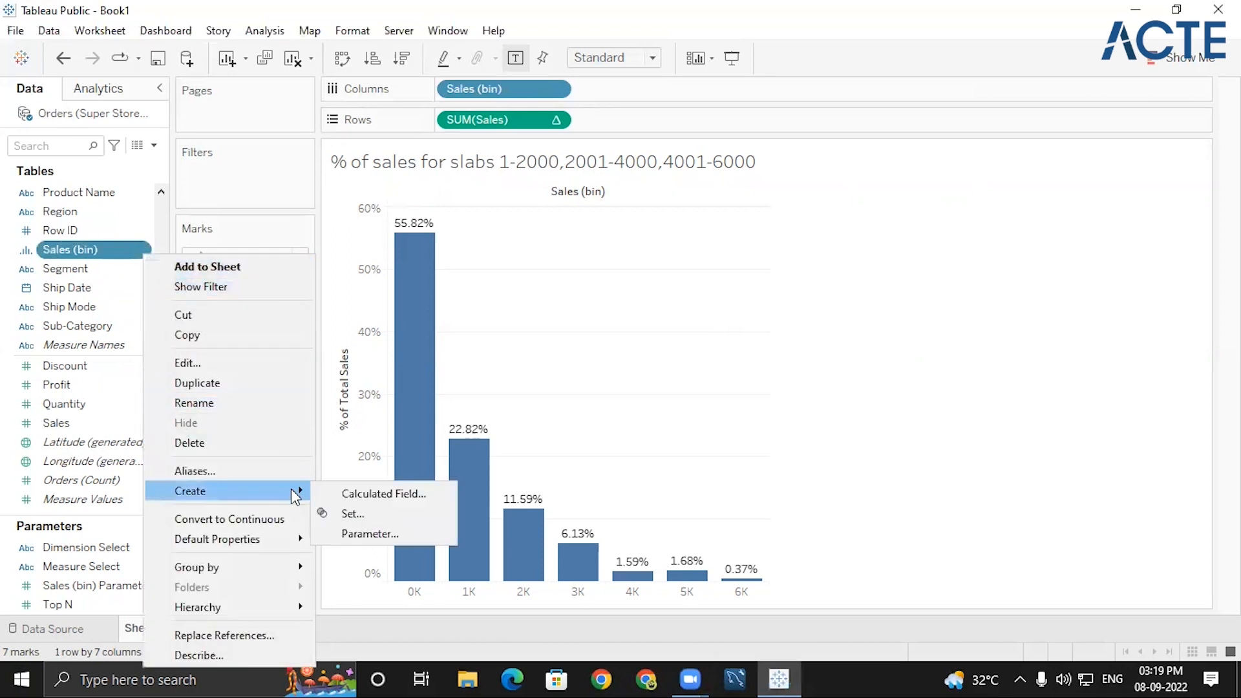
pyautogui.click(351, 532)
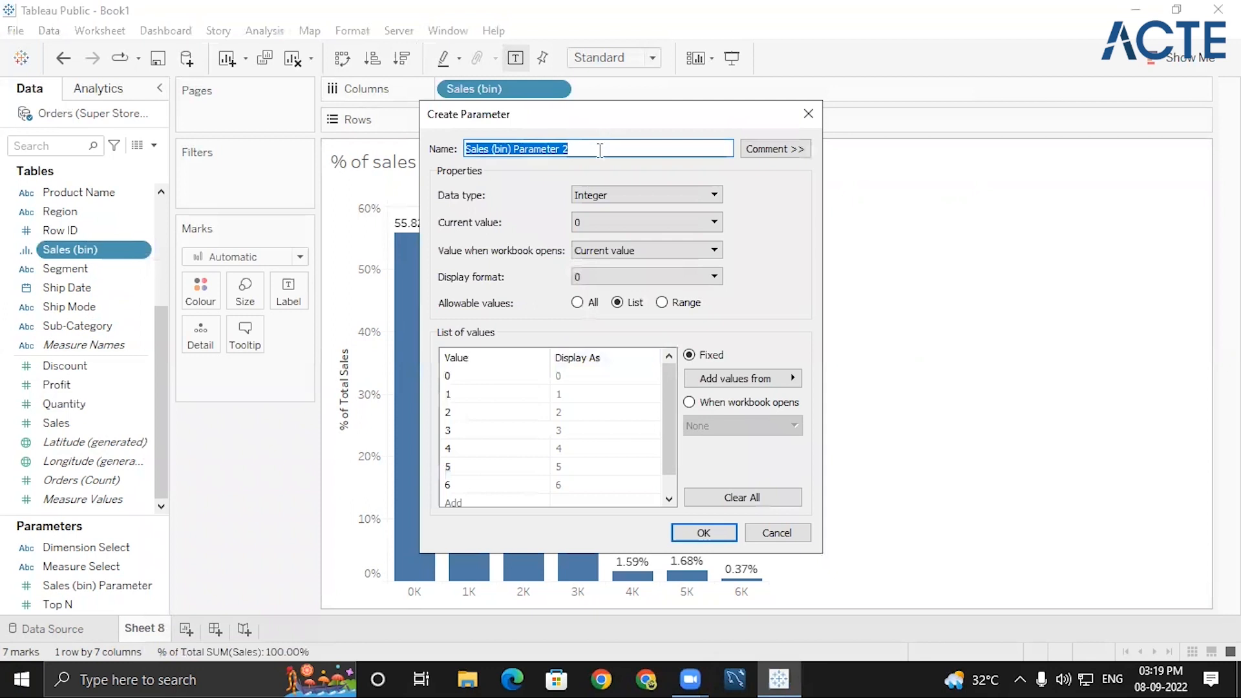
pyautogui.click(600, 150)
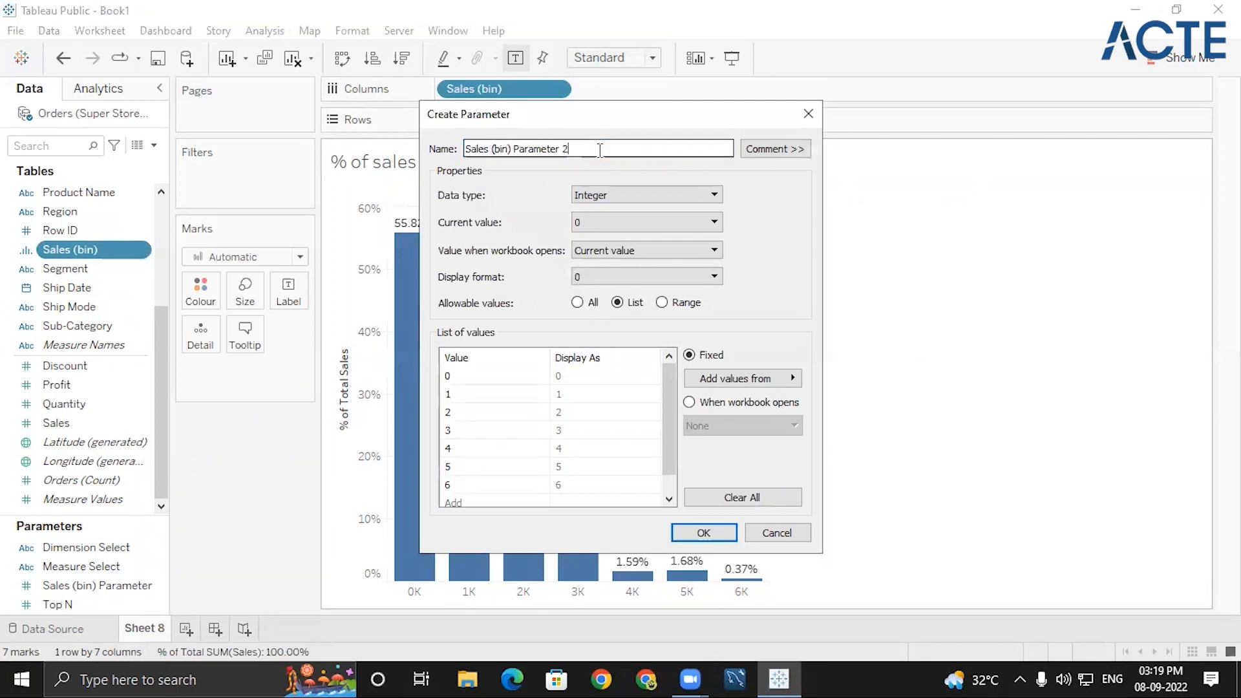
pyautogui.click(808, 113)
# - Delete the existing parameters Measure Select, Dimension Select, Sales (bin) Parameter and Top N
pyautogui.rightClick(110, 567)
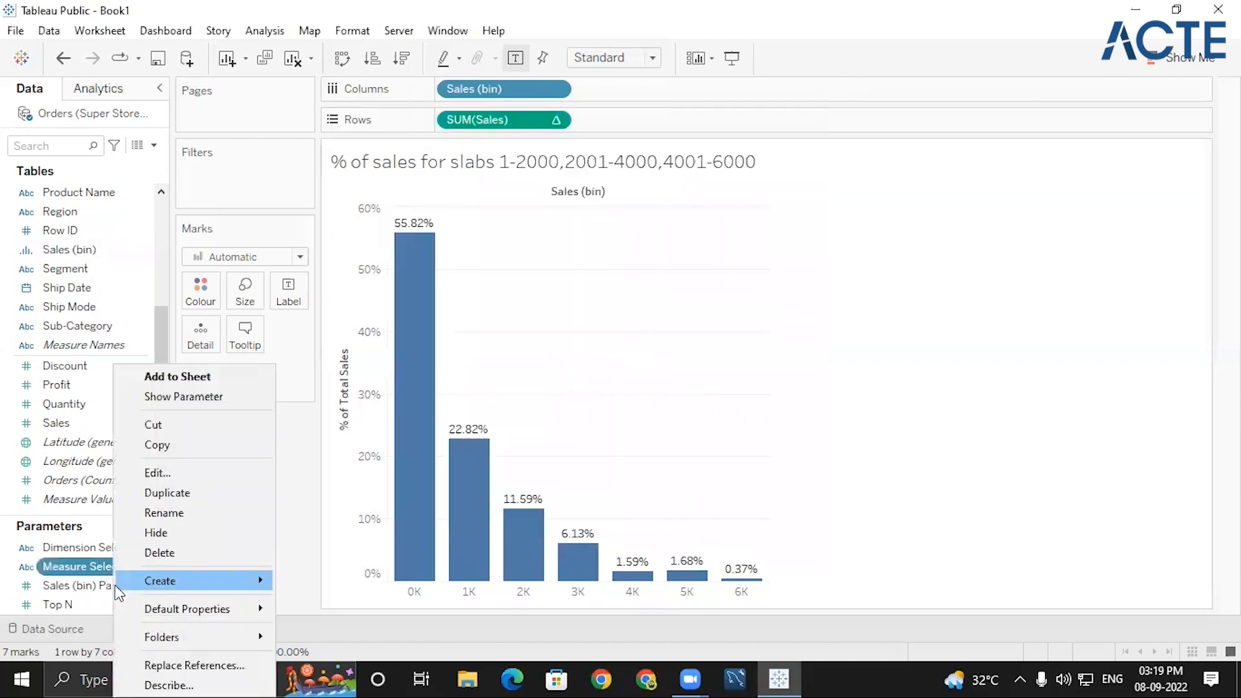
pyautogui.click(167, 554)
pyautogui.rightClick(135, 564)
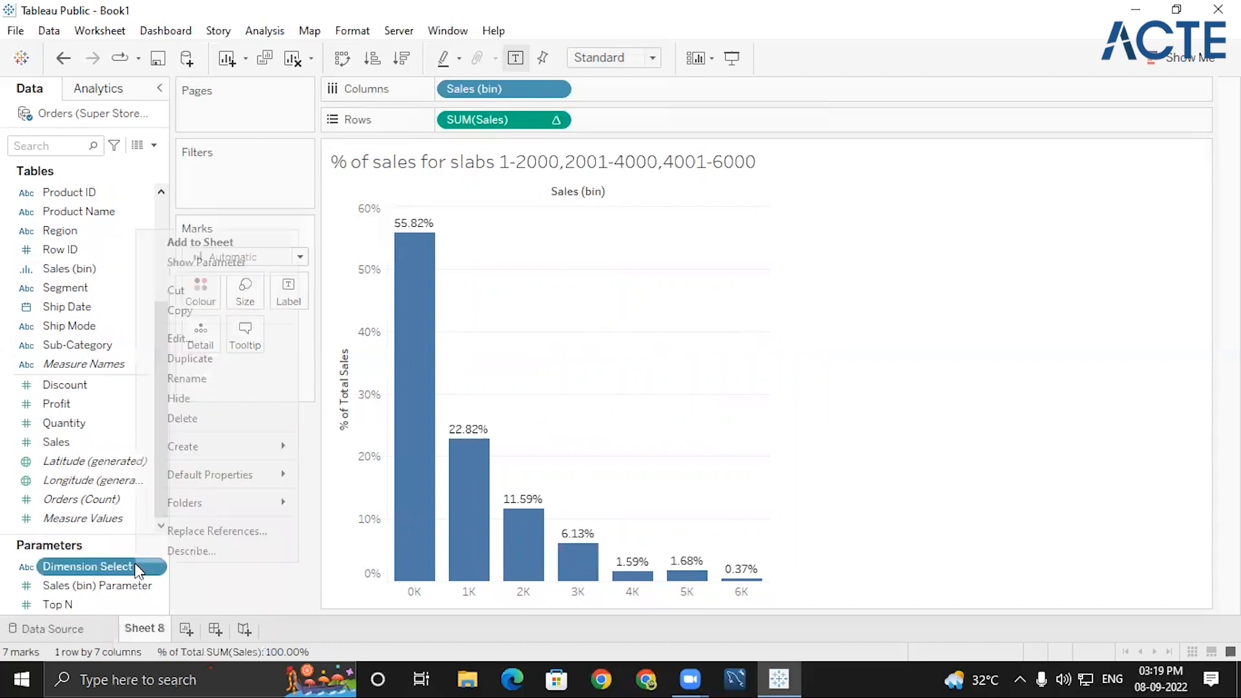
pyautogui.click(197, 417)
pyautogui.hotkey('ctrl', 'z')
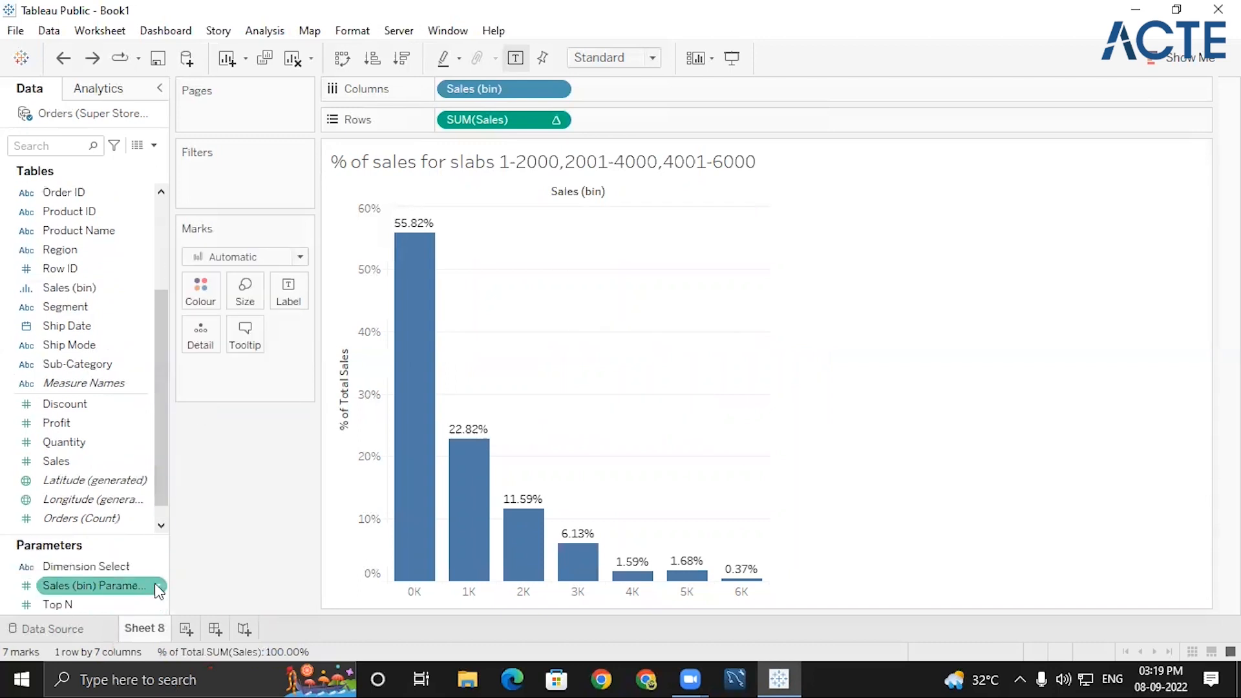
pyautogui.rightClick(144, 567)
pyautogui.click(209, 424)
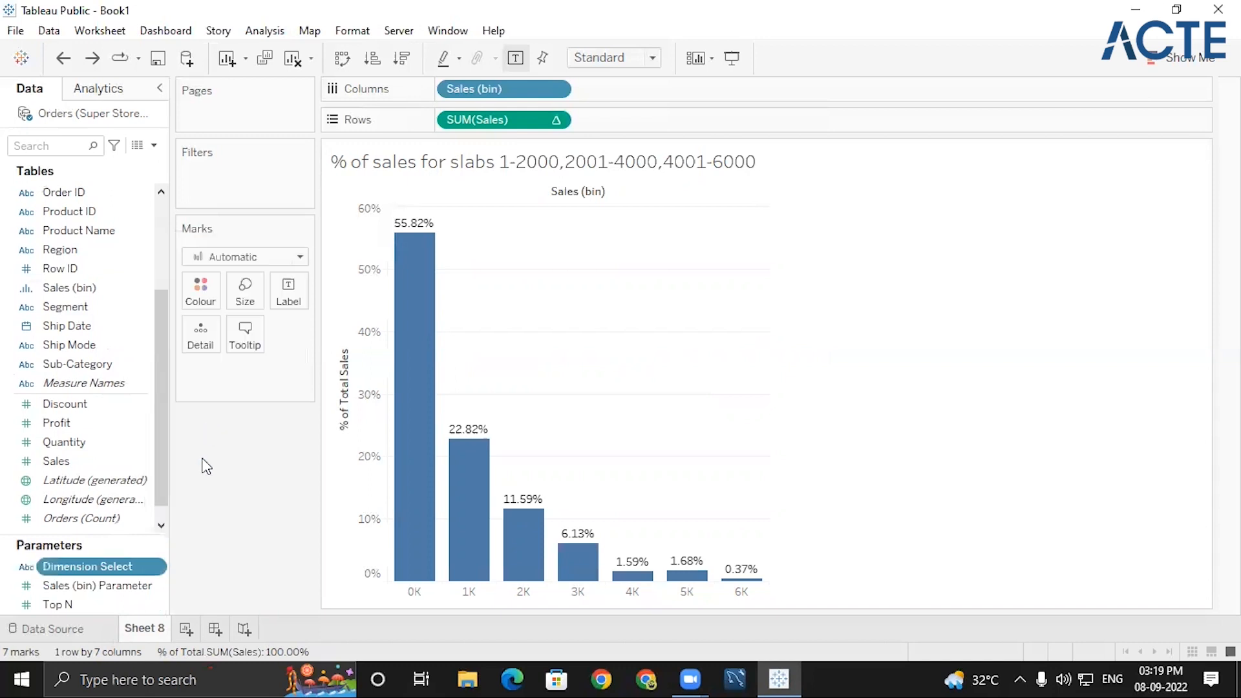
pyautogui.rightClick(132, 587)
pyautogui.click(185, 446)
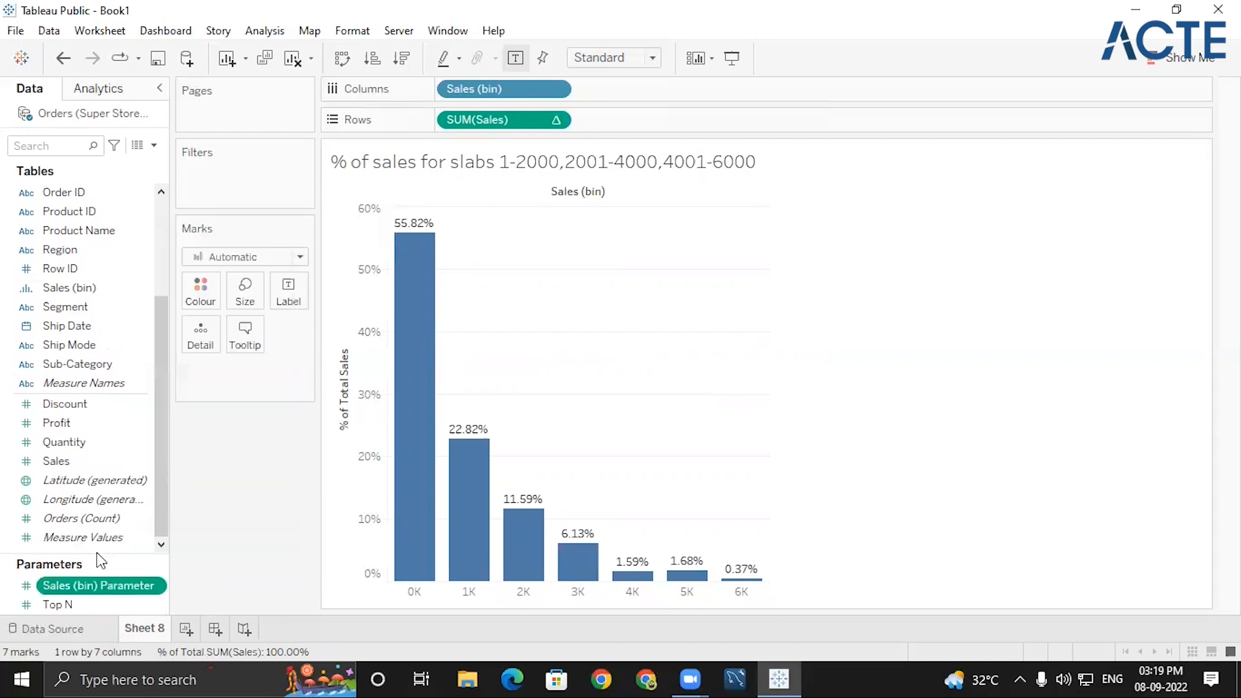
pyautogui.rightClick(120, 598)
pyautogui.click(160, 455)
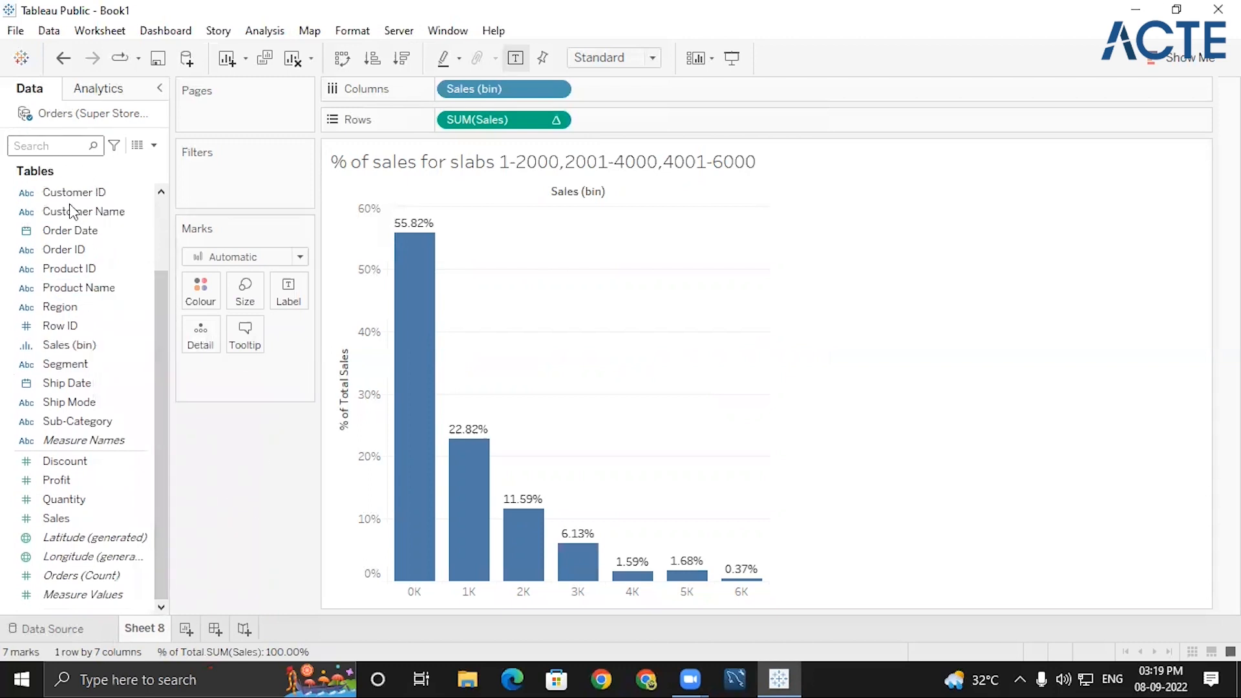
# - Start creating an Integer parameter named Sales (bin) Parameter from Sales (bin), with Range as its allowable values
pyautogui.rightClick(138, 347)
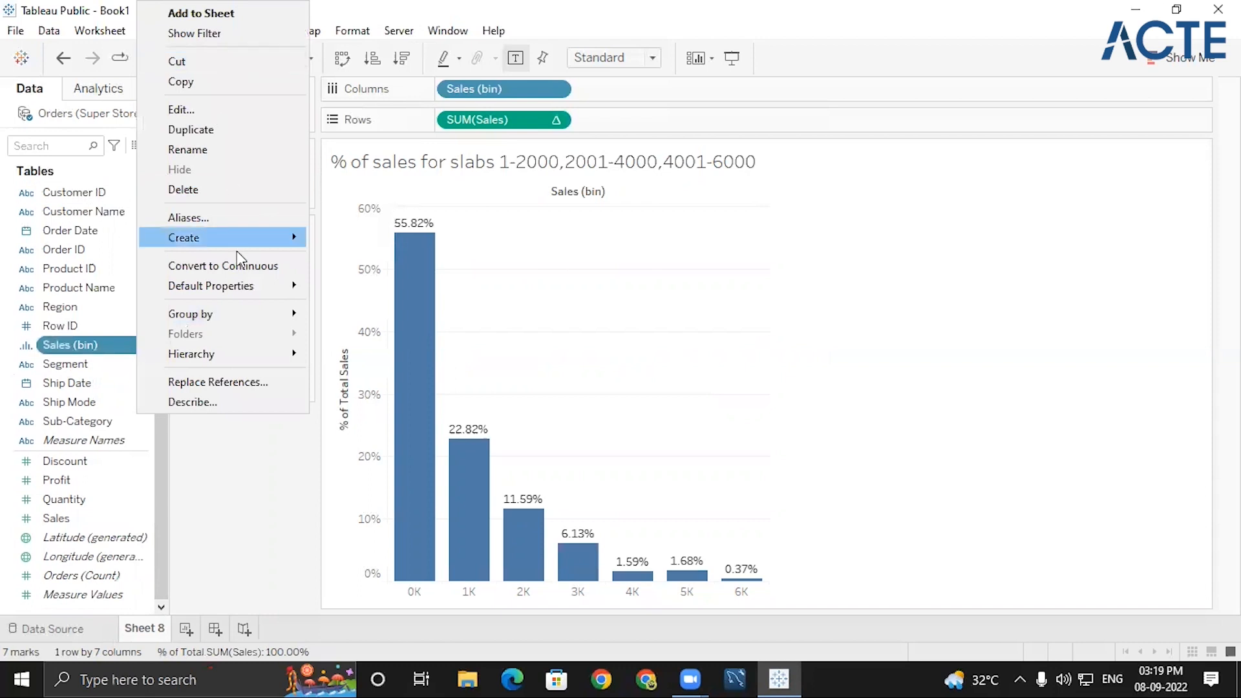
pyautogui.moveTo(231, 242)
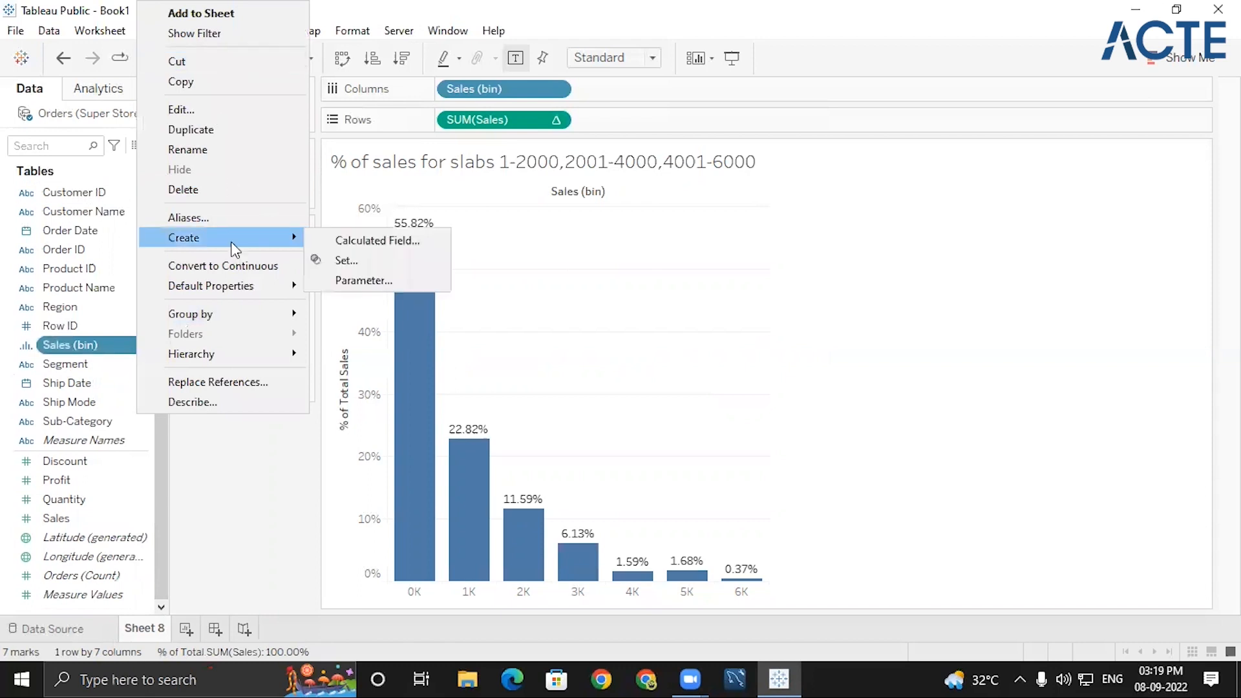
pyautogui.click(366, 281)
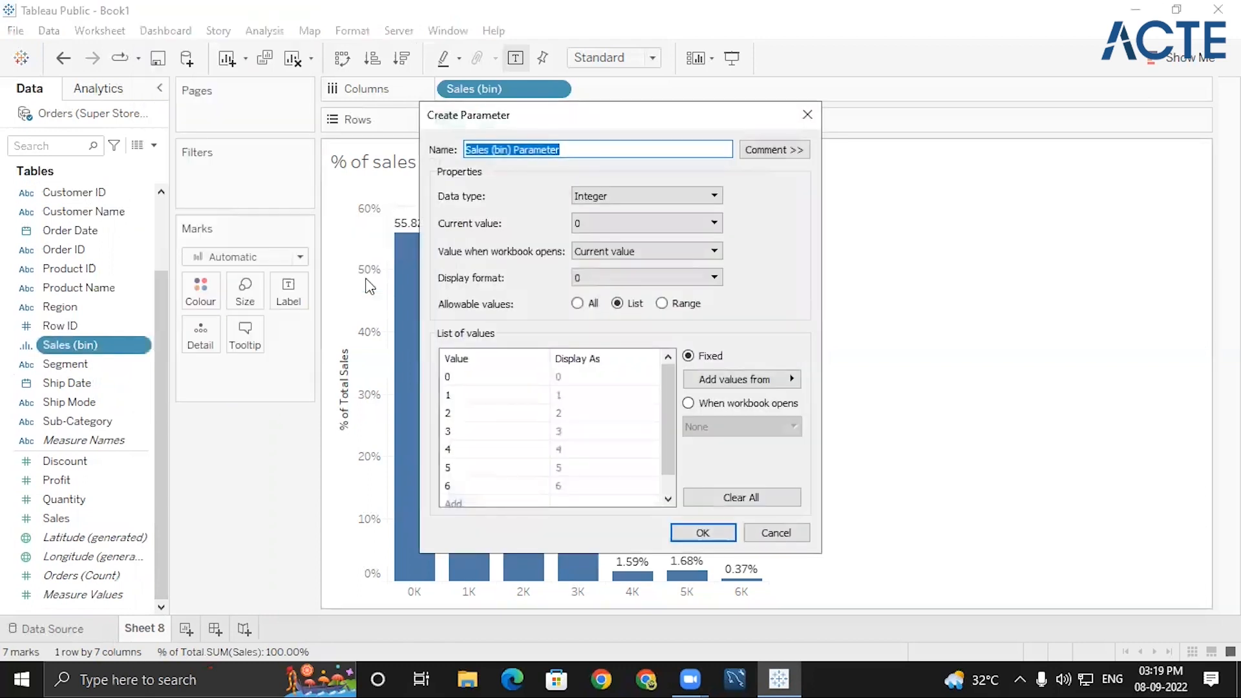
pyautogui.click(584, 156)
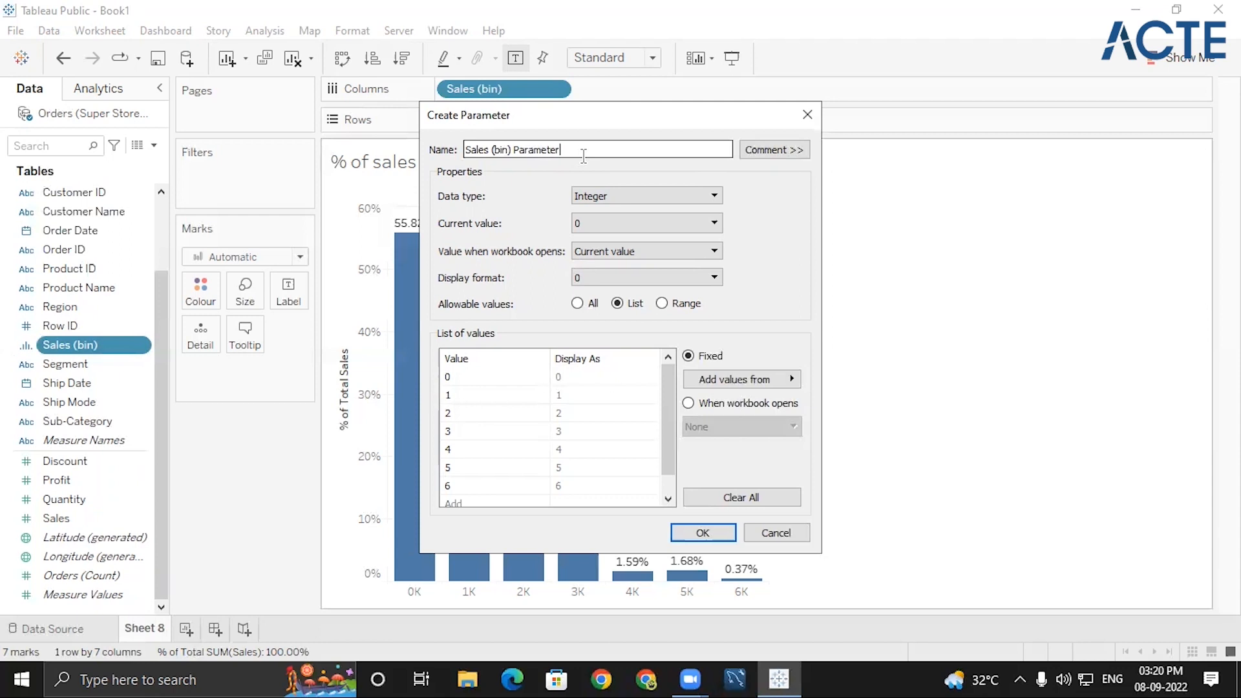
pyautogui.click(632, 198)
pyautogui.click(632, 198)
pyautogui.click(632, 197)
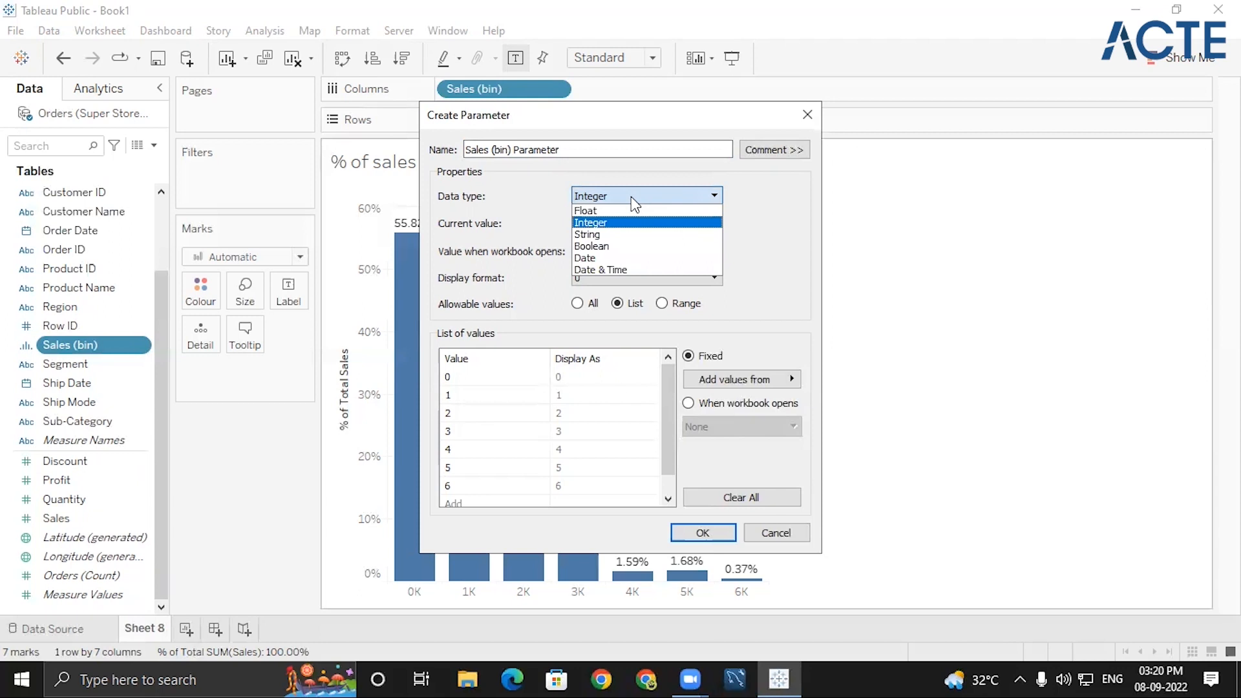
pyautogui.click(632, 197)
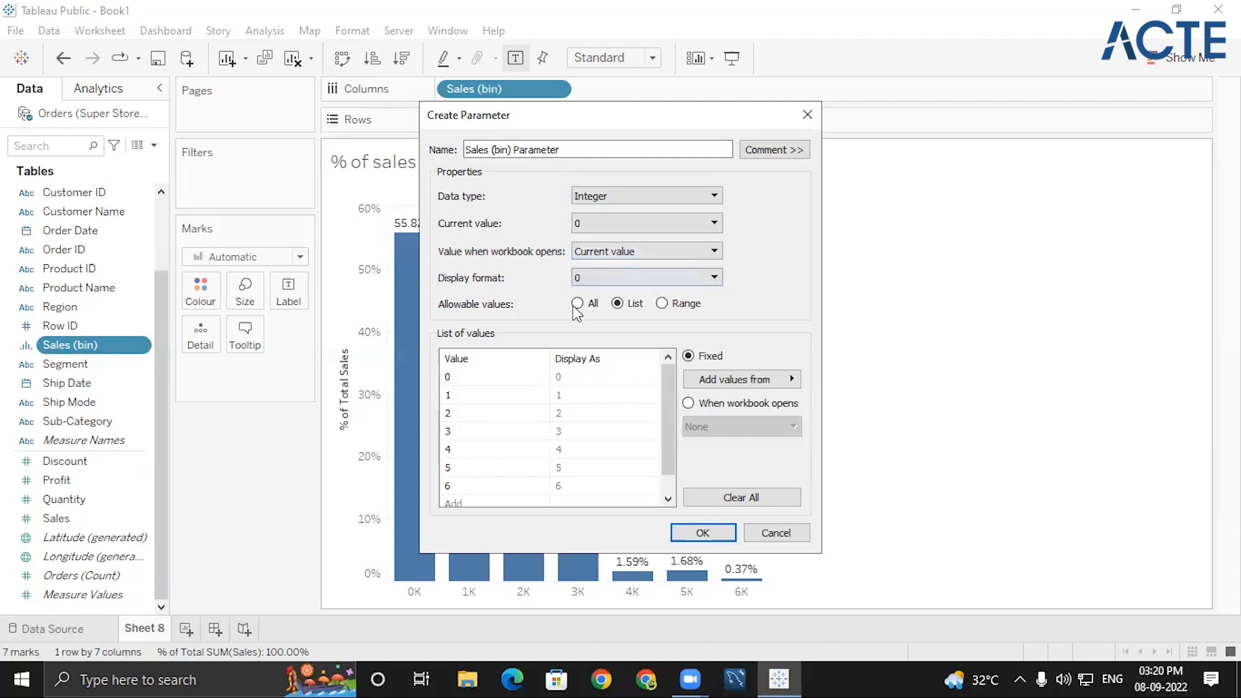
pyautogui.click(662, 306)
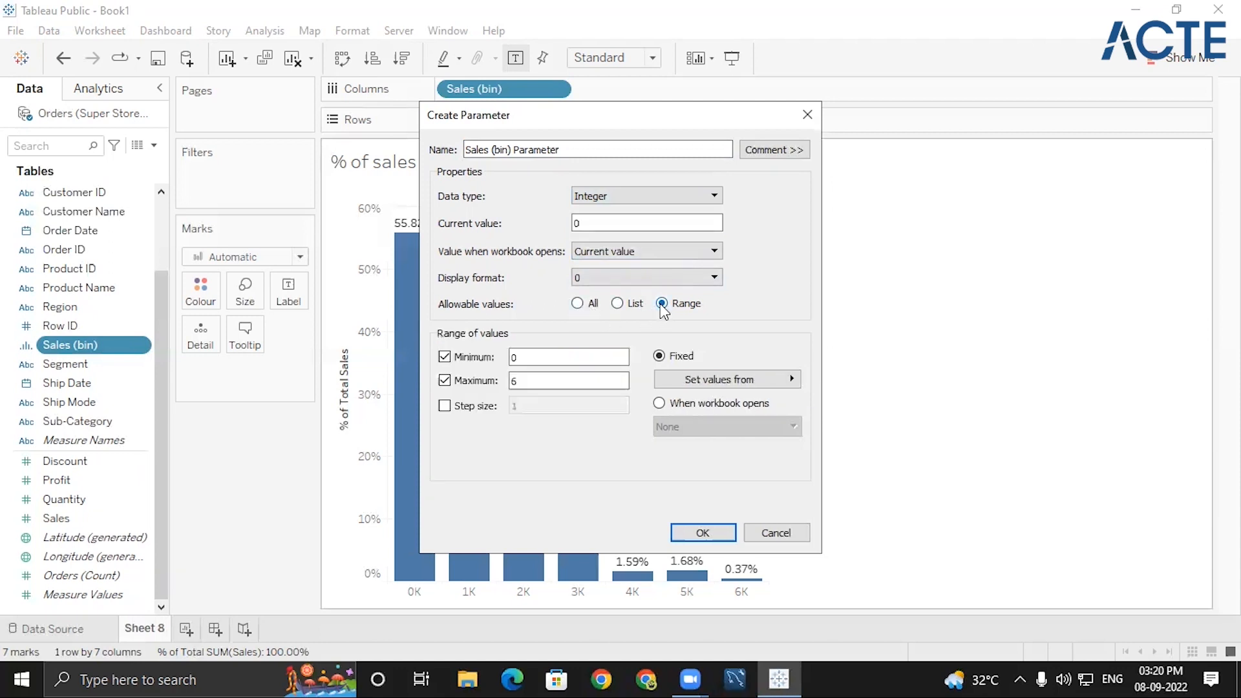
# - Set the parameter's range to minimum 100, maximum 2000 and step size 100, and create the parameter
pyautogui.moveTo(592, 123); pyautogui.dragTo(782, 93)
pyautogui.click(724, 325)
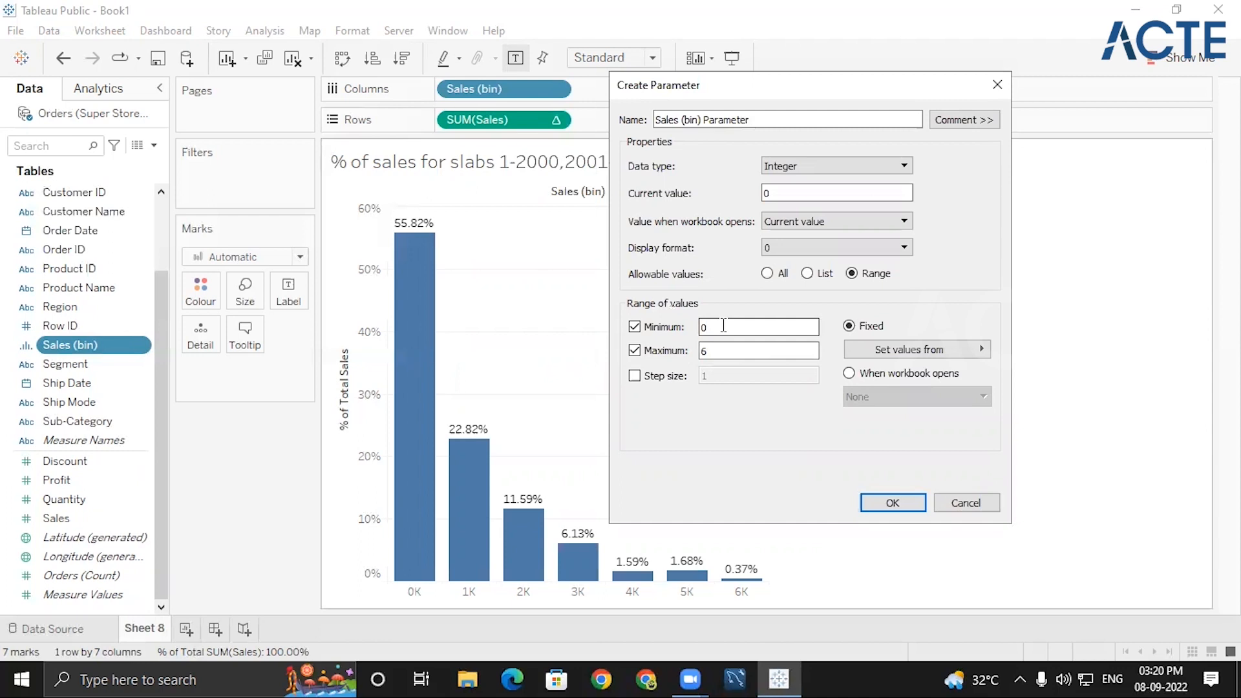
pyautogui.press('BackSpace')
pyautogui.write('100')
pyautogui.click(721, 355)
pyautogui.press('BackSpace')
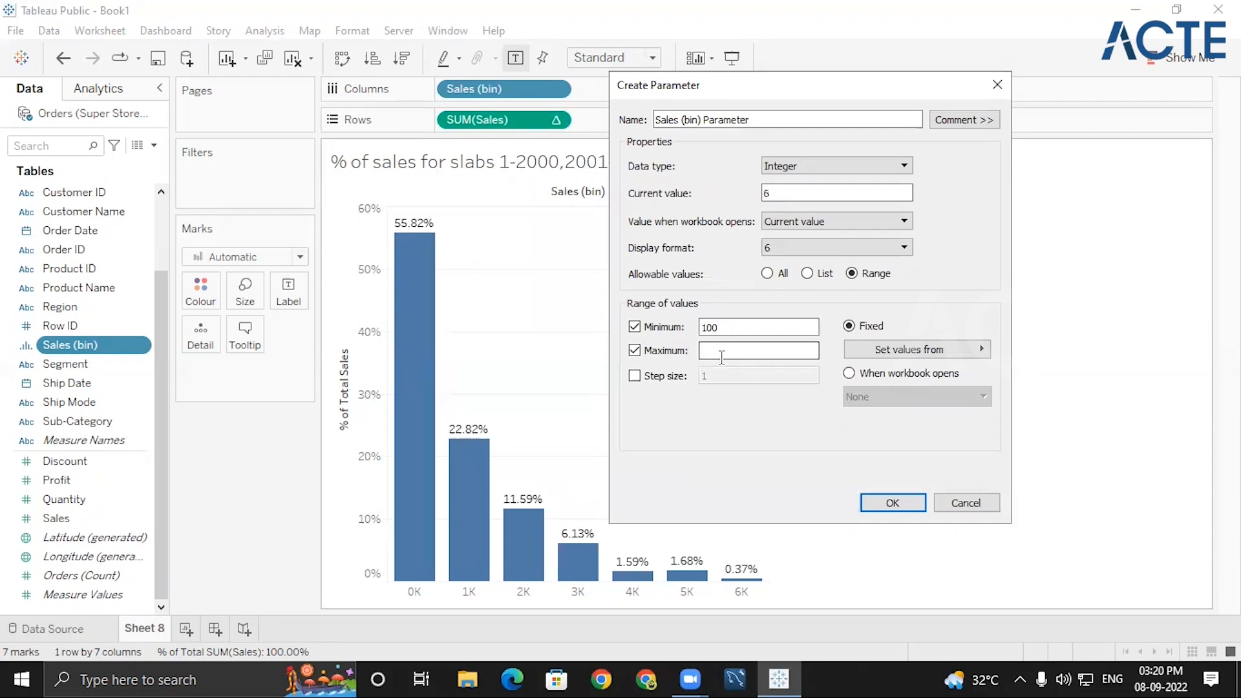
pyautogui.write('2000')
pyautogui.click(634, 376)
pyautogui.click(725, 373)
pyautogui.write('00')
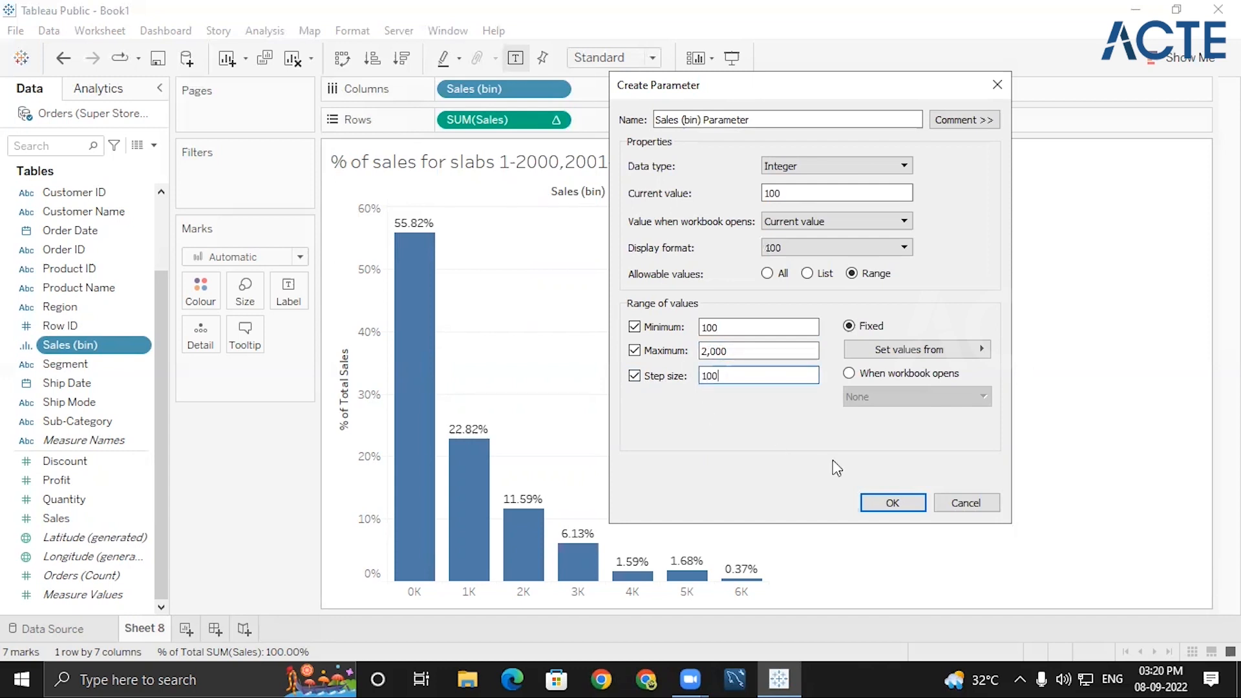
pyautogui.click(790, 167)
pyautogui.click(790, 170)
pyautogui.click(878, 502)
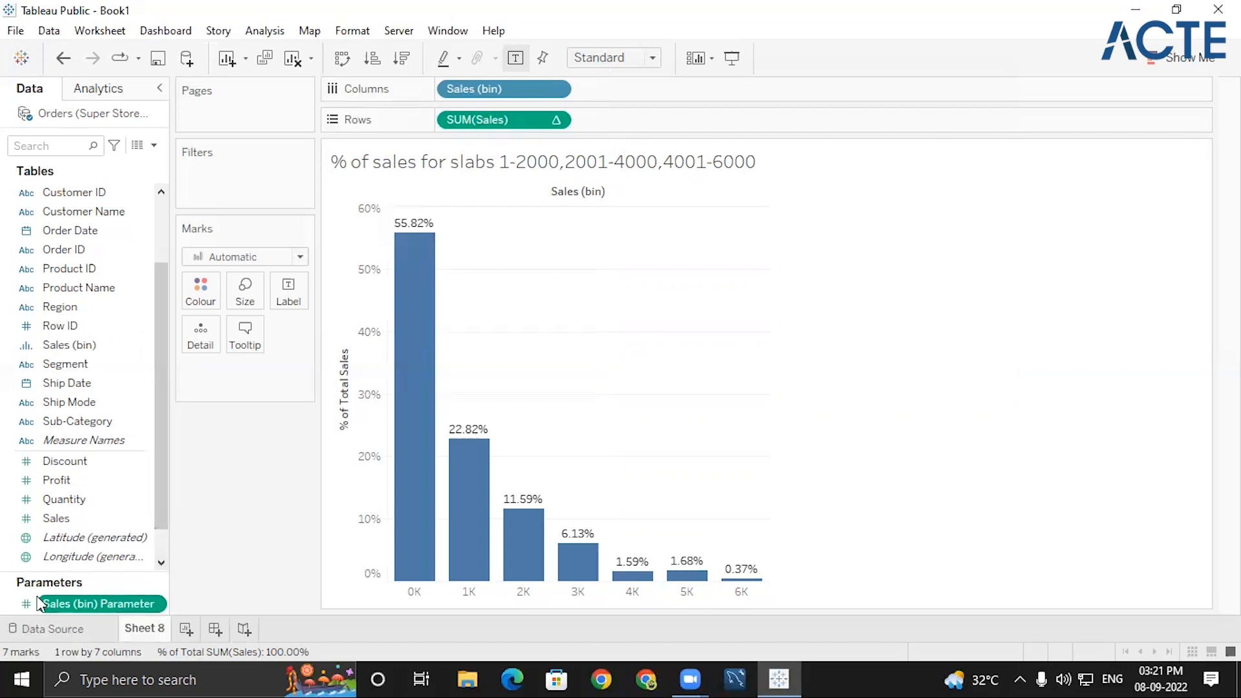
# - Show the control for Sales (bin) Parameter on the sheet
pyautogui.moveTo(164, 522); pyautogui.dragTo(150, 578)
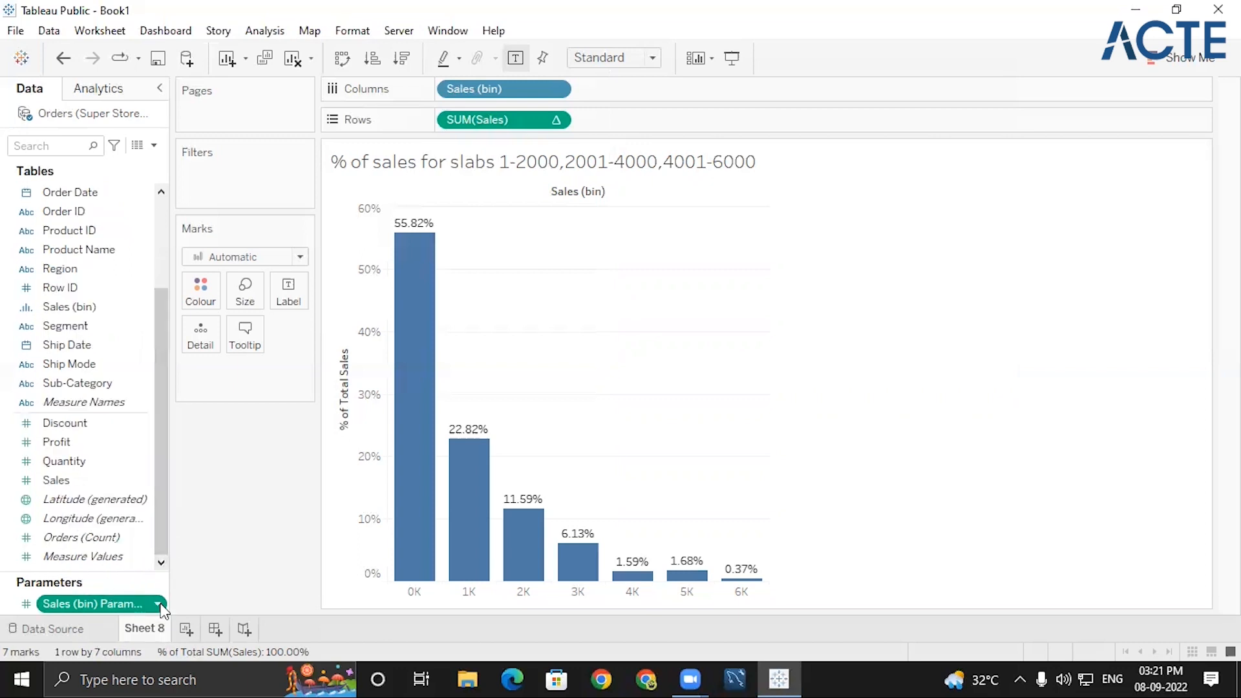
pyautogui.click(158, 603)
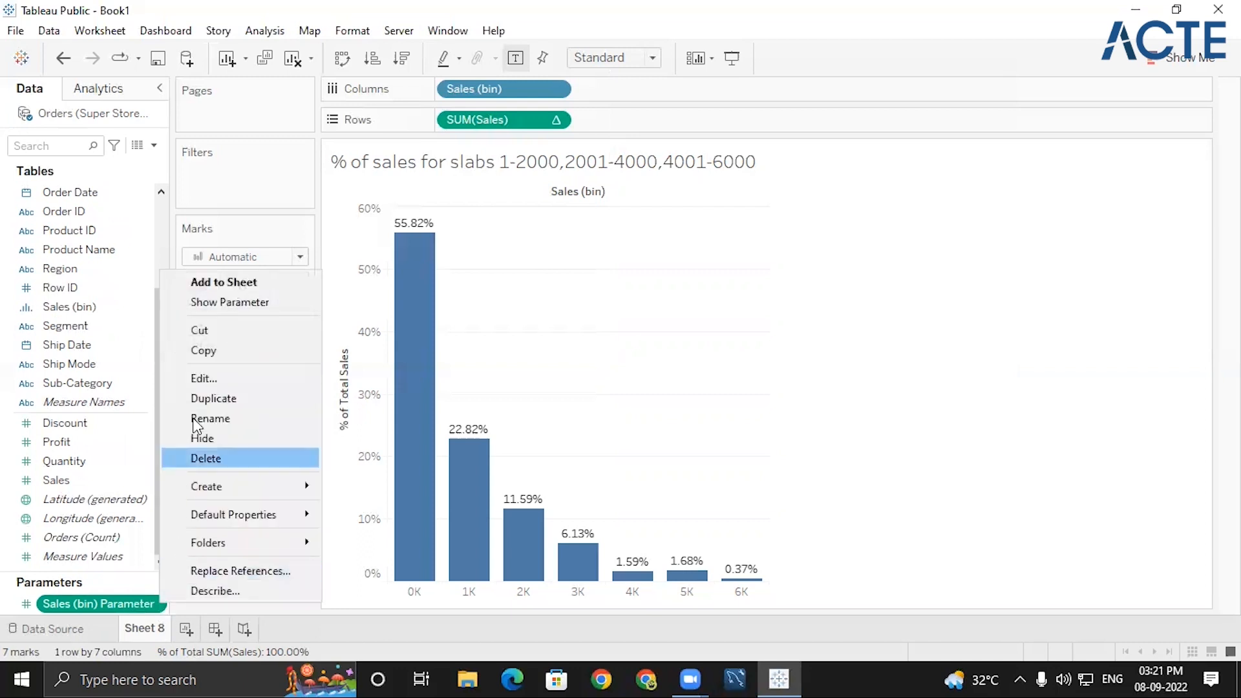
pyautogui.click(224, 302)
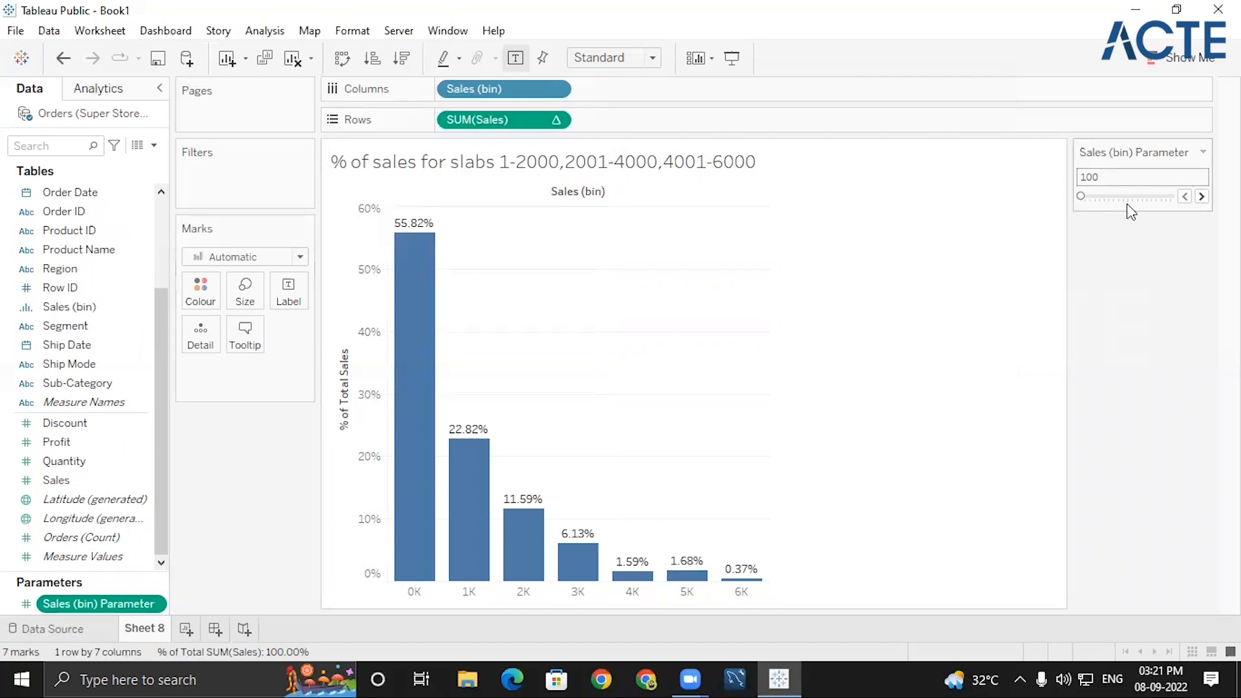
# - Increase the value of Sales (bin) Parameter repeatedly in increments of its step size
pyautogui.click(1203, 197)
pyautogui.click(1204, 197)
pyautogui.click(1203, 197)
pyautogui.click(1204, 197)
pyautogui.click(1203, 197)
pyautogui.click(1204, 197)
pyautogui.click(1203, 197)
pyautogui.click(1204, 197)
pyautogui.click(1203, 197)
pyautogui.click(1203, 197)
pyautogui.click(1203, 197)
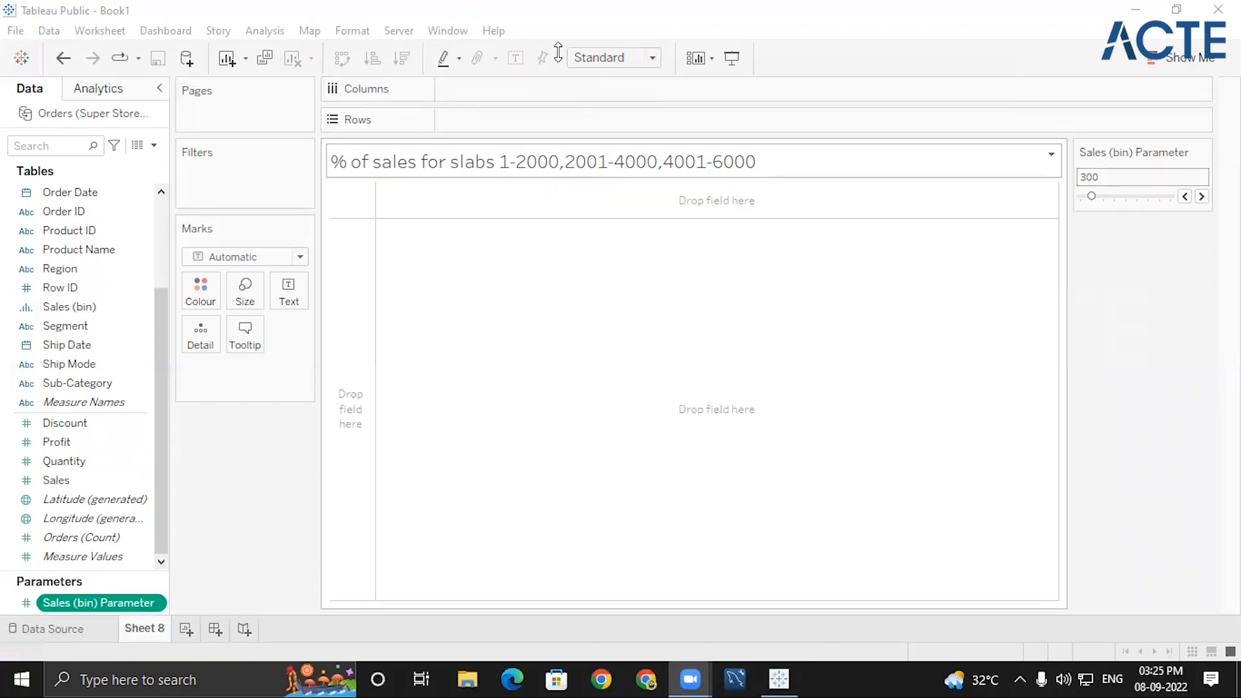
# - Delete Sales (bin) Parameter from the workbook
pyautogui.click(977, 97)
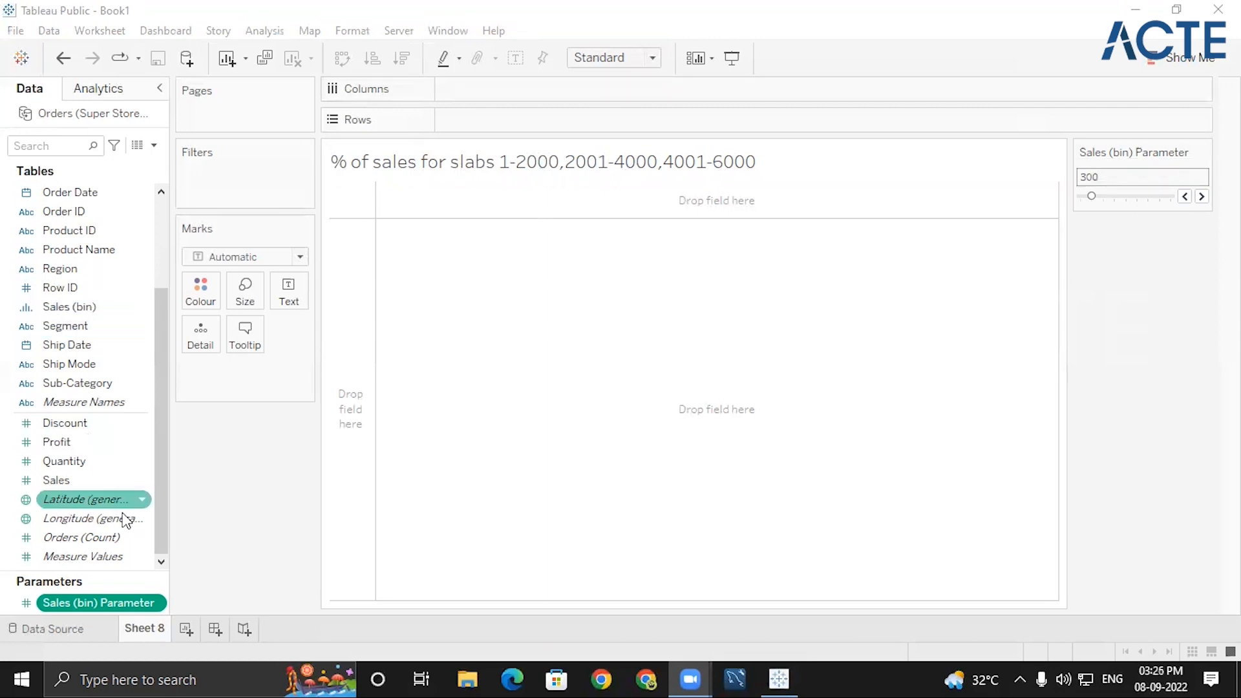
pyautogui.click(161, 604)
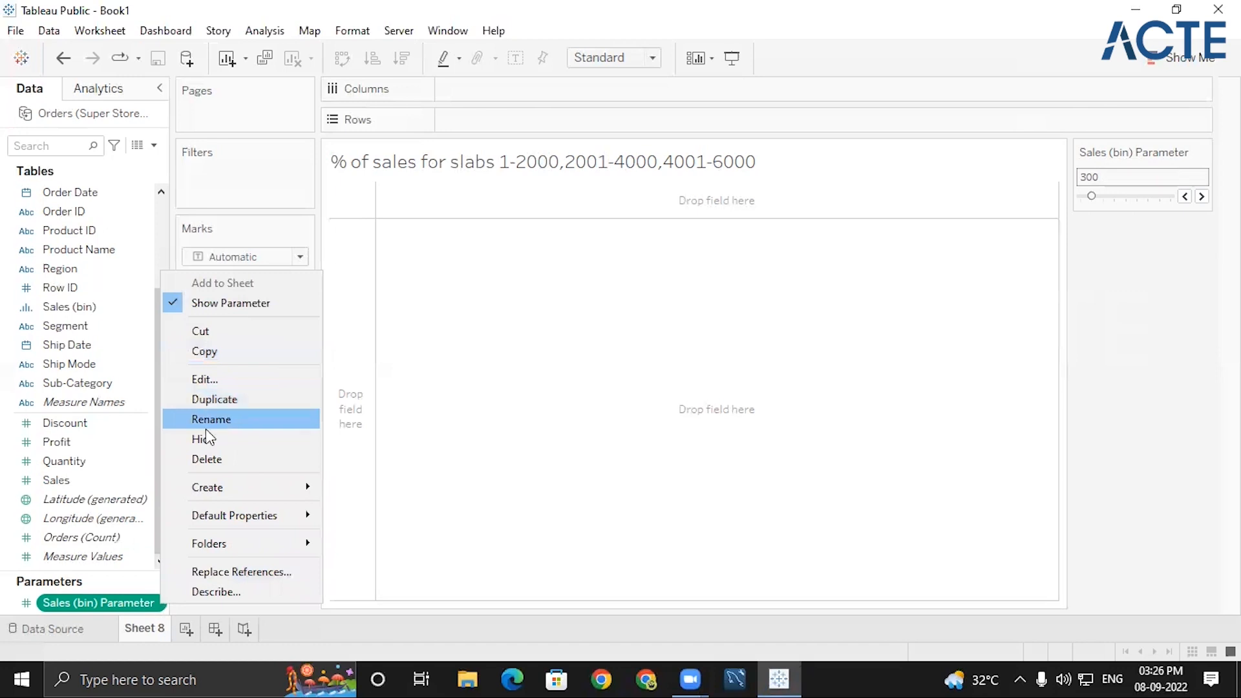
pyautogui.click(207, 459)
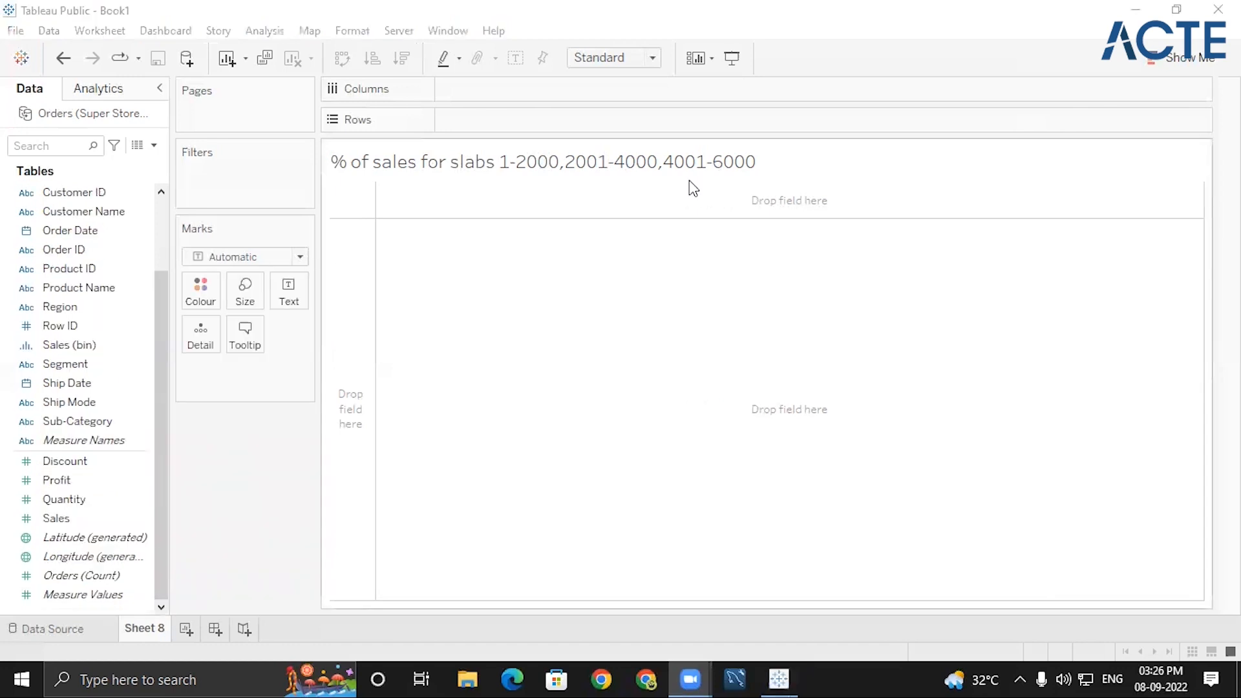
# - Edit the Sales (bin) field and choose to create a new parameter for its bin size
pyautogui.click(77, 423)
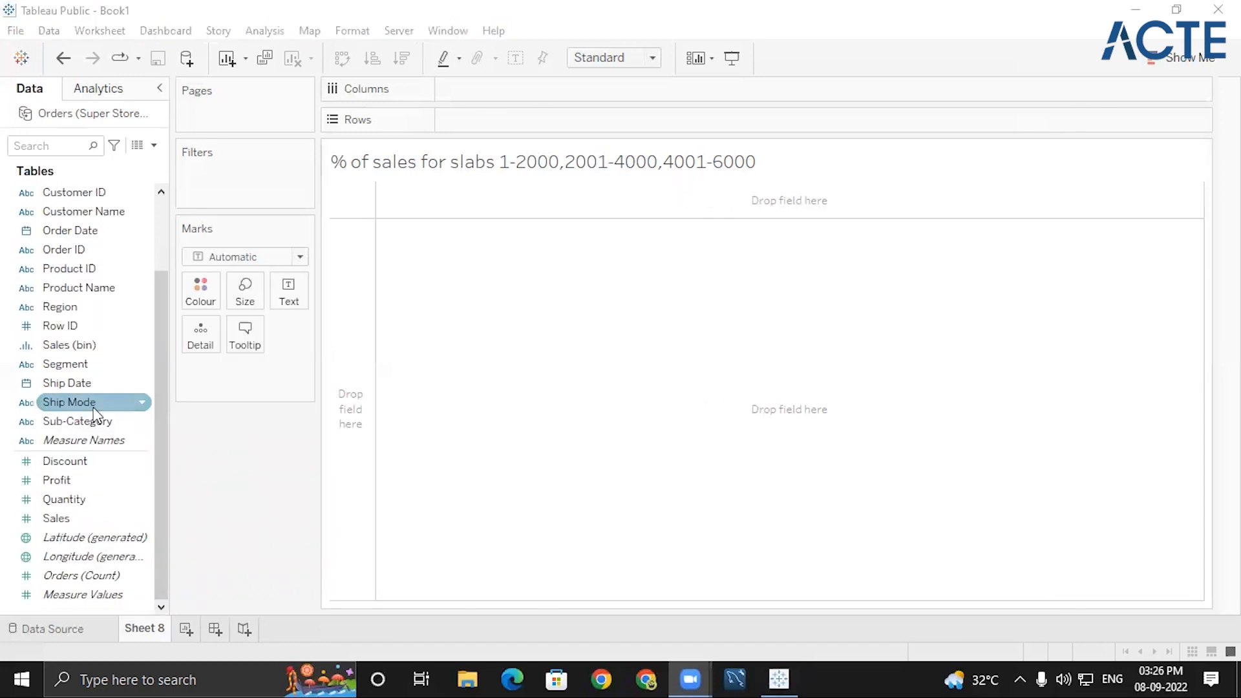
pyautogui.click(27, 385)
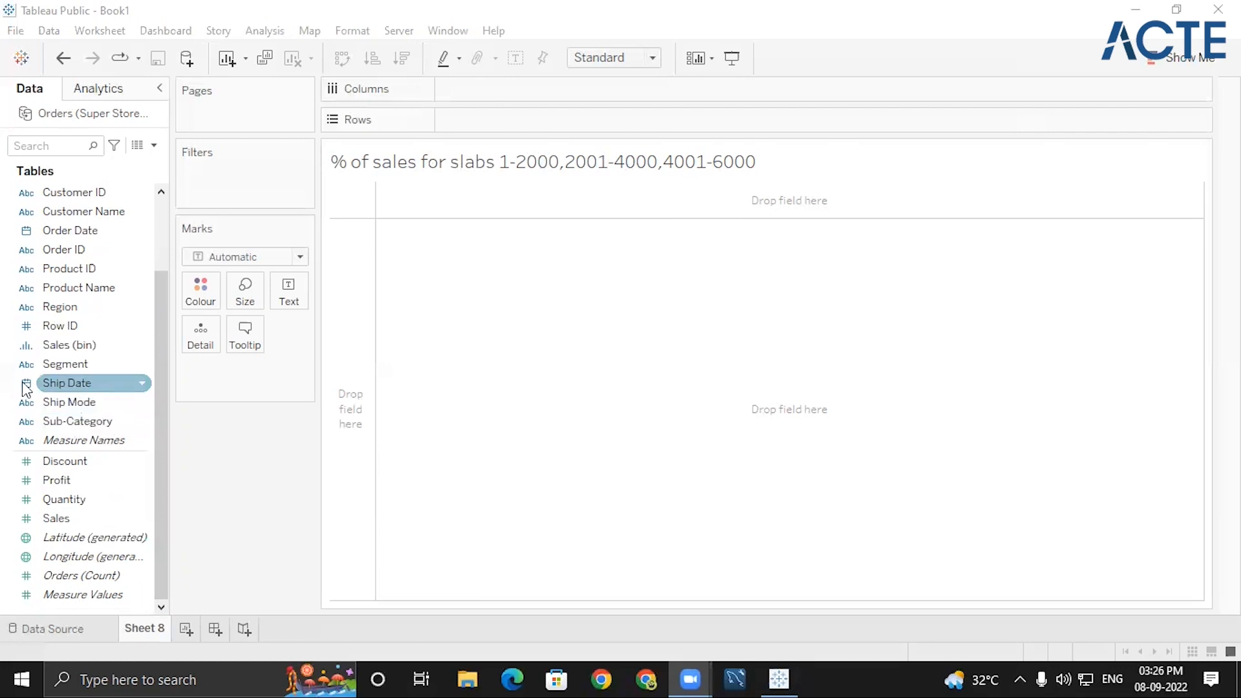
pyautogui.click(113, 364)
pyautogui.rightClick(137, 343)
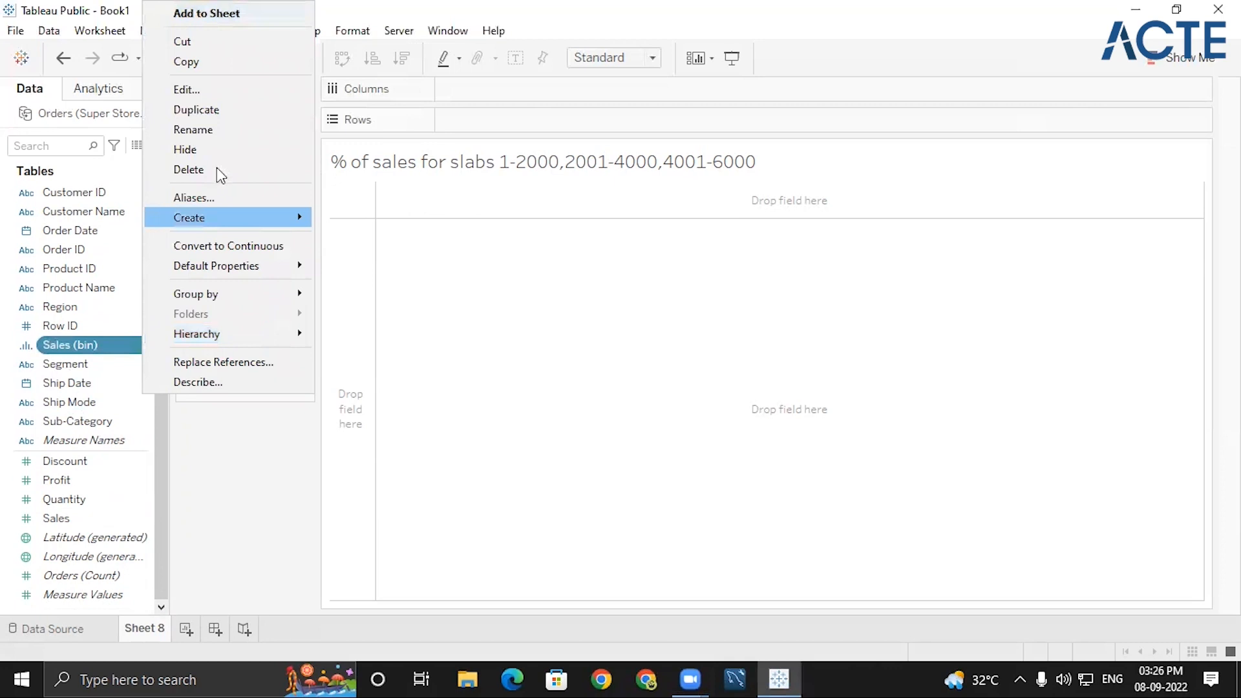
pyautogui.click(188, 90)
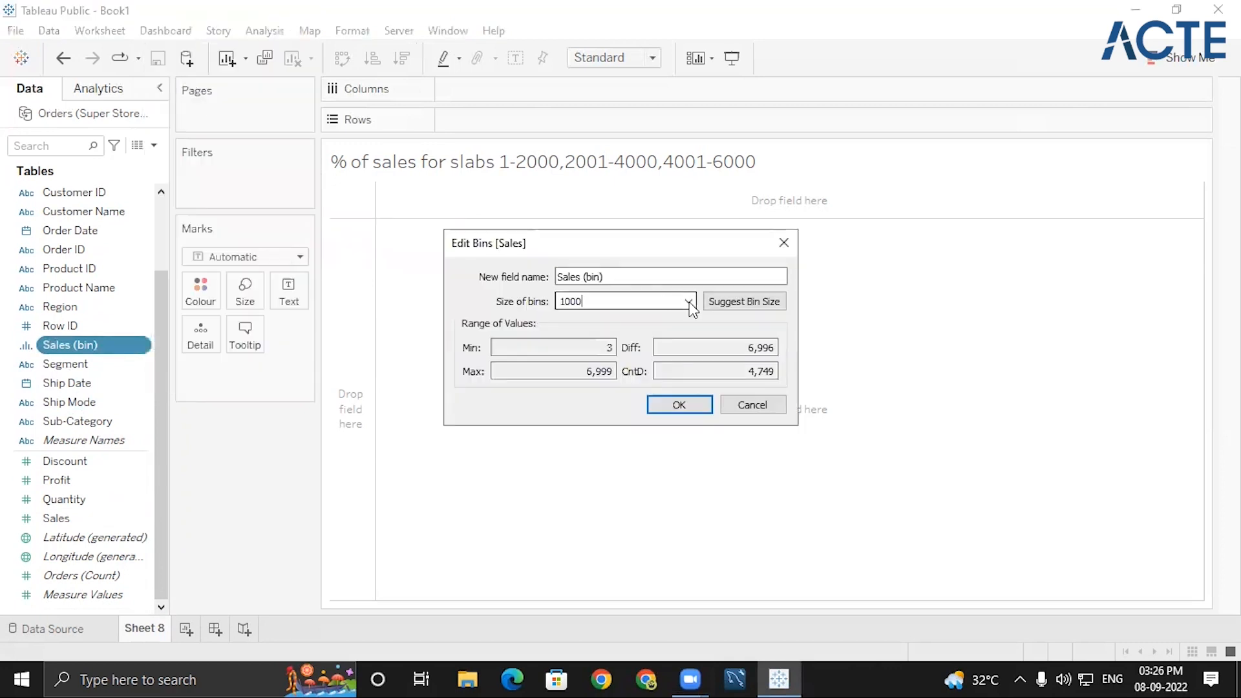
pyautogui.click(689, 301)
pyautogui.click(688, 301)
pyautogui.click(688, 300)
pyautogui.click(656, 326)
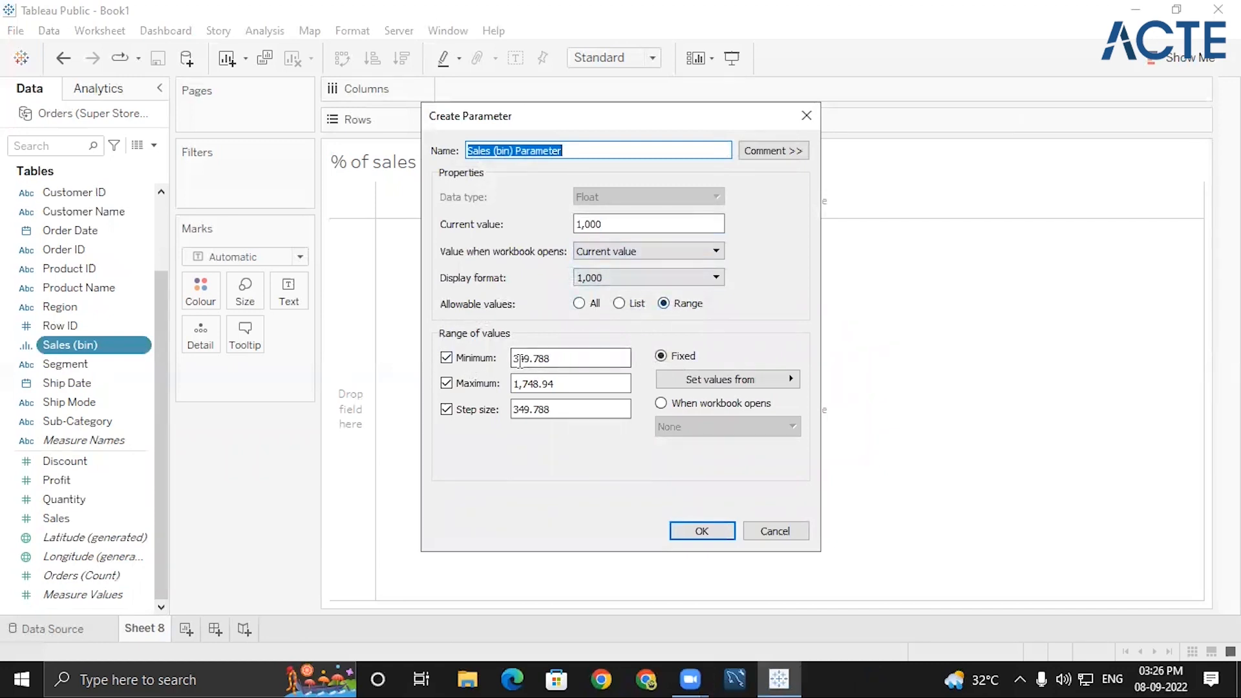
# - Set the parameter's range to minimum 100, maximum 1000 and step size 100, create it and apply it to the bins
pyautogui.click(560, 360)
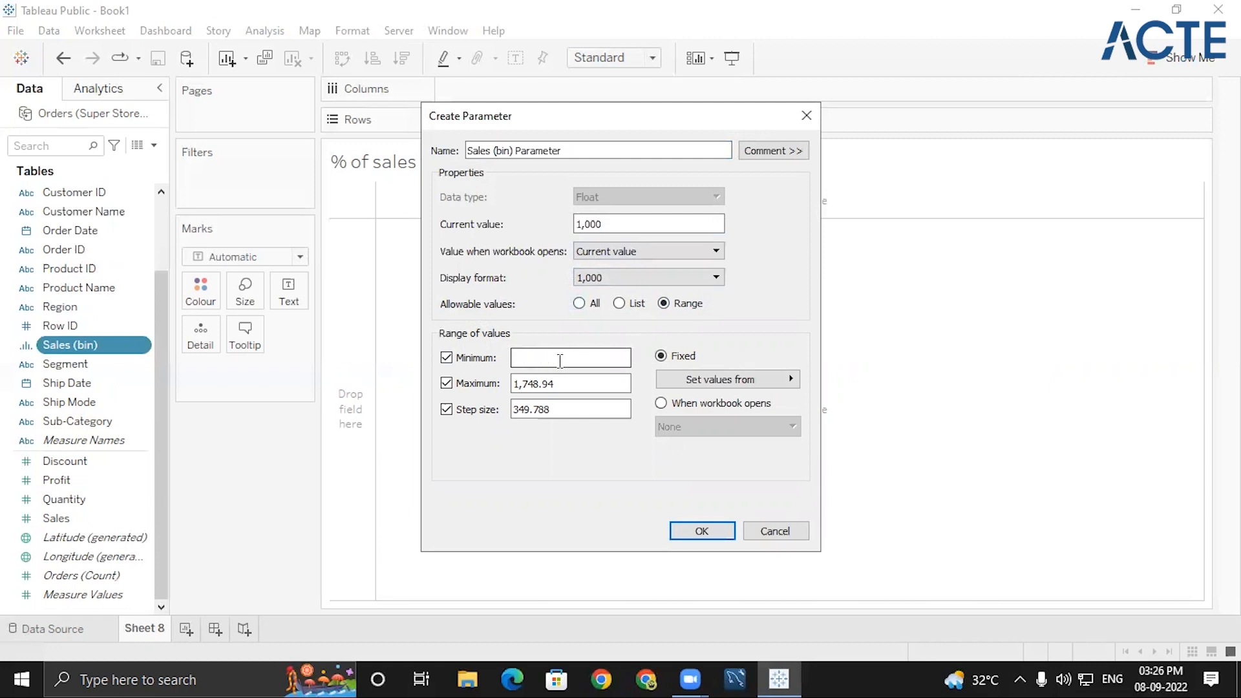
pyautogui.write('100')
pyautogui.click(574, 384)
pyautogui.press('BackSpace')
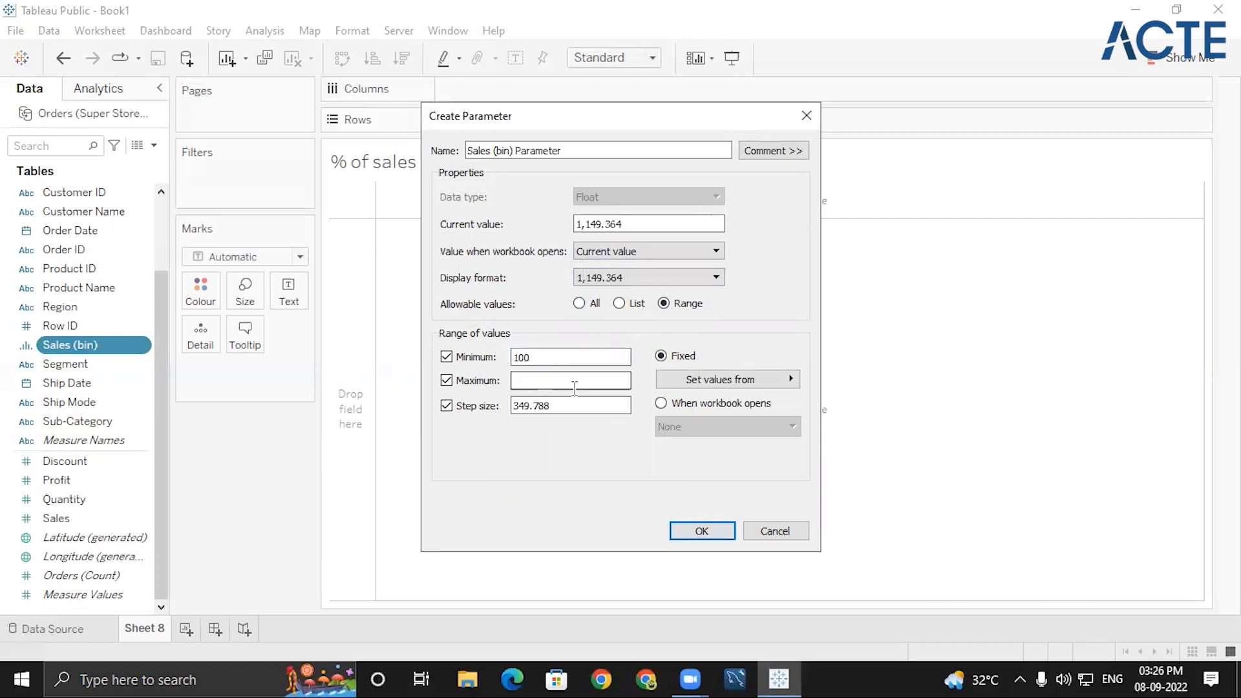
pyautogui.write('000')
pyautogui.doubleClick(534, 408)
pyautogui.write('1')
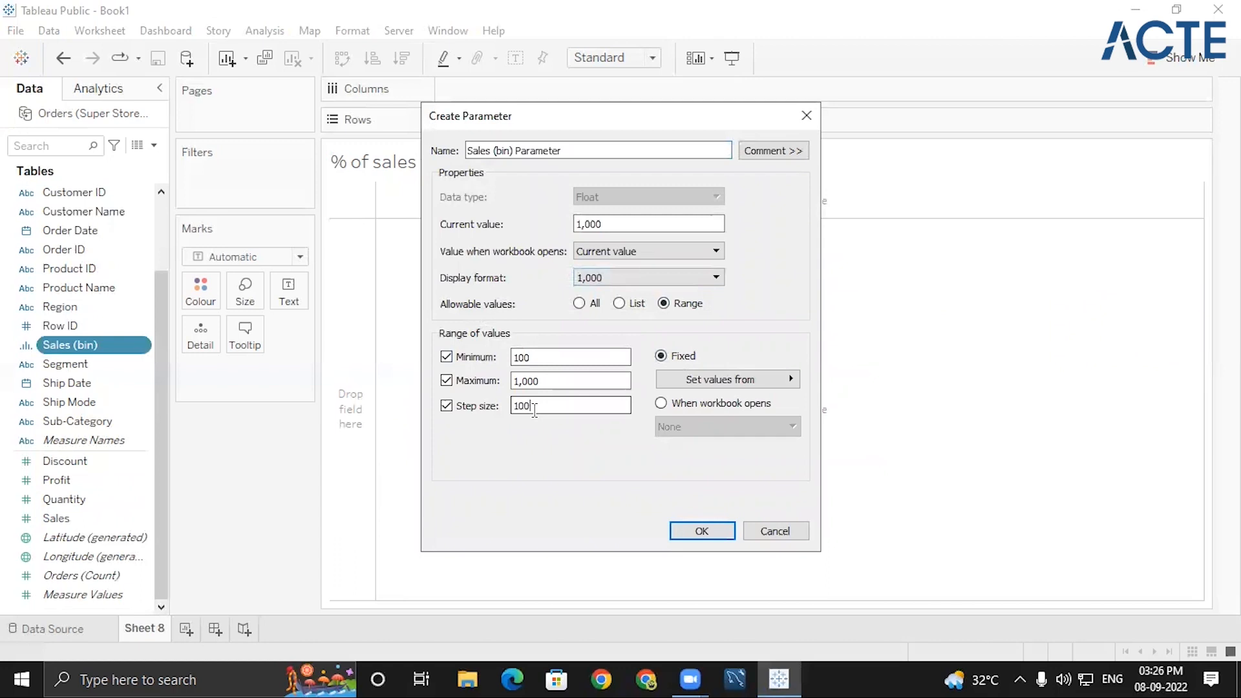
pyautogui.click(698, 525)
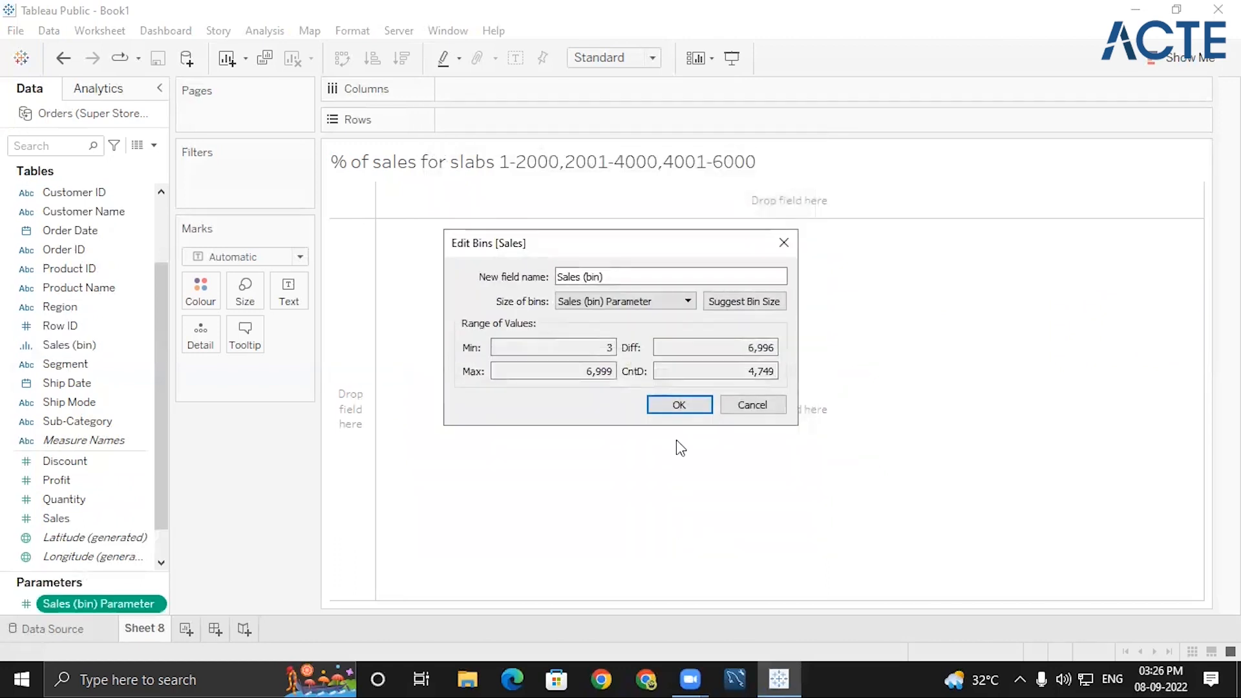
pyautogui.click(675, 408)
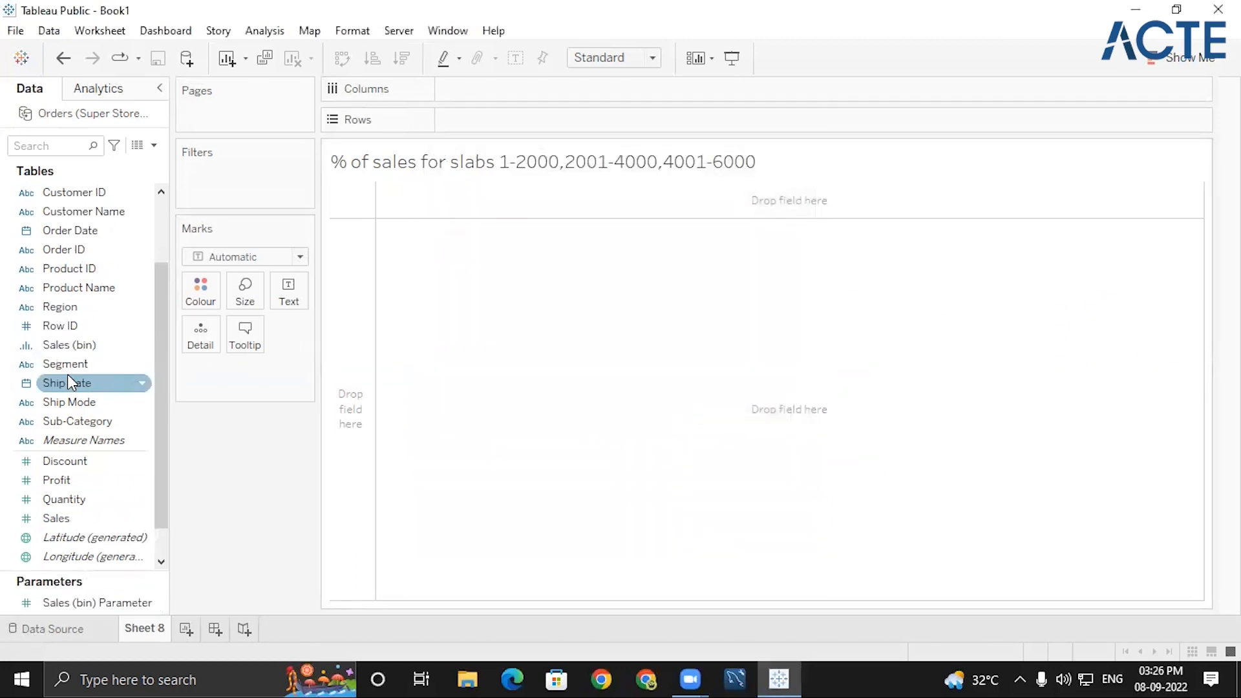
# - Add Sales (bin) and Sales to the view and show the control for Sales (bin) Parameter
pyautogui.doubleClick(72, 349)
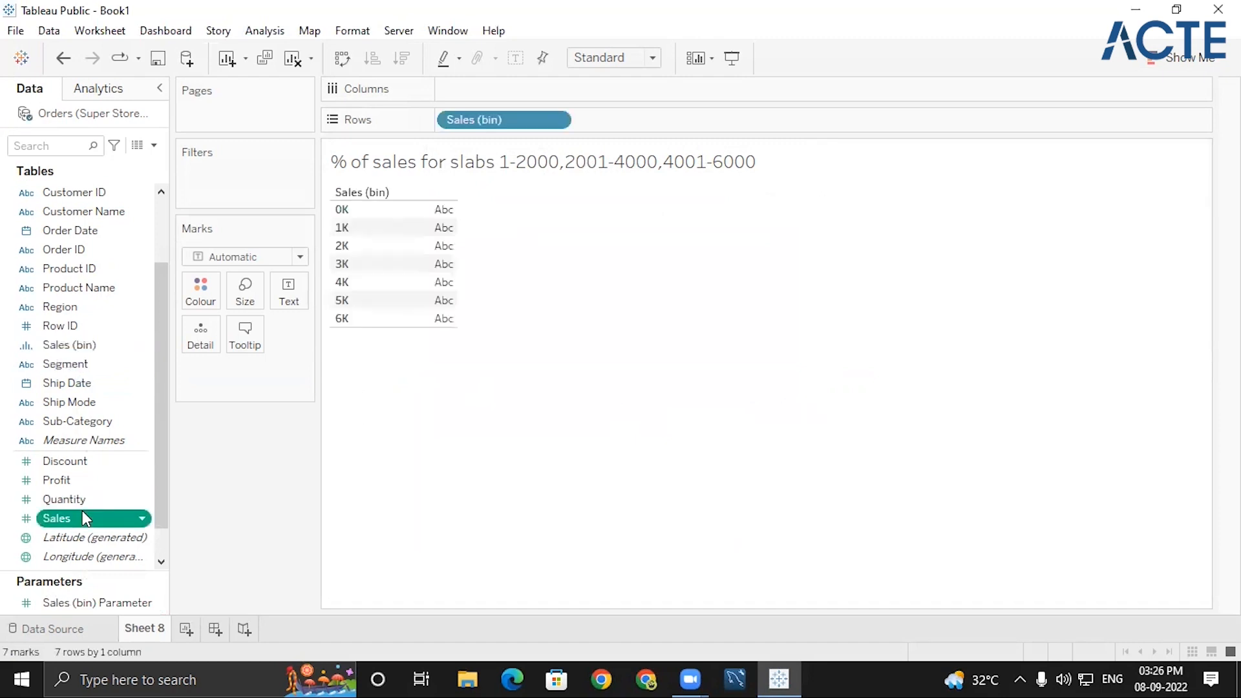
pyautogui.doubleClick(83, 516)
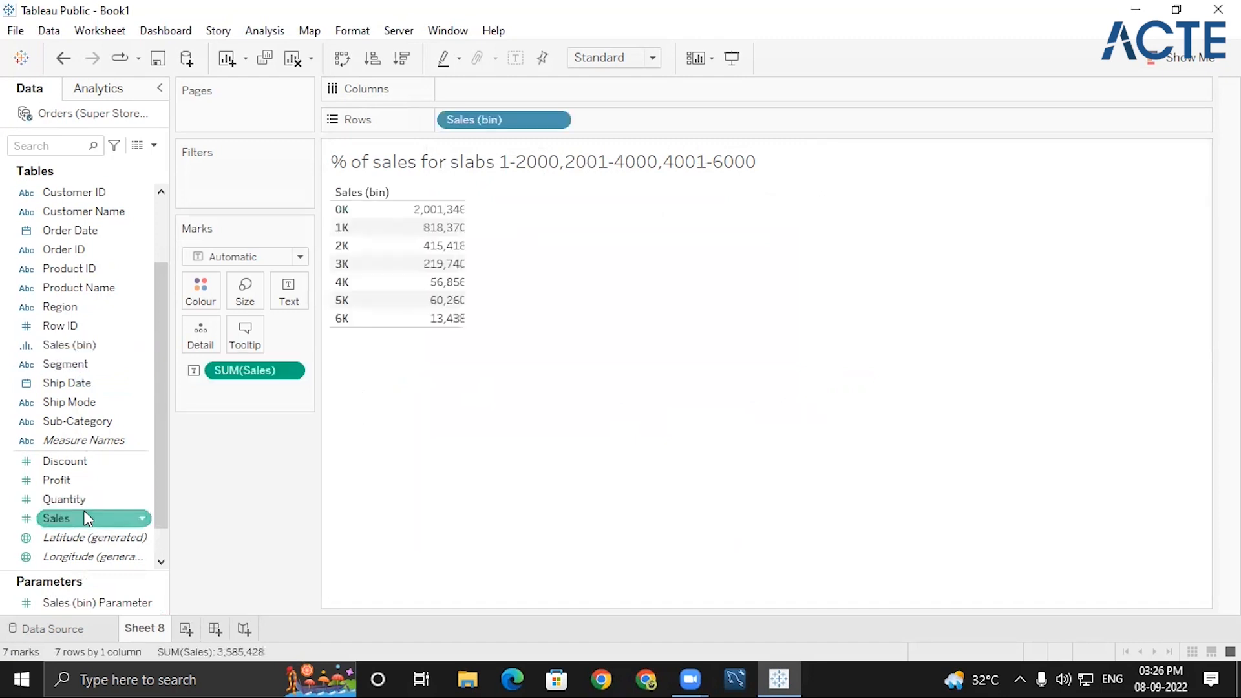
pyautogui.rightClick(144, 611)
pyautogui.click(205, 316)
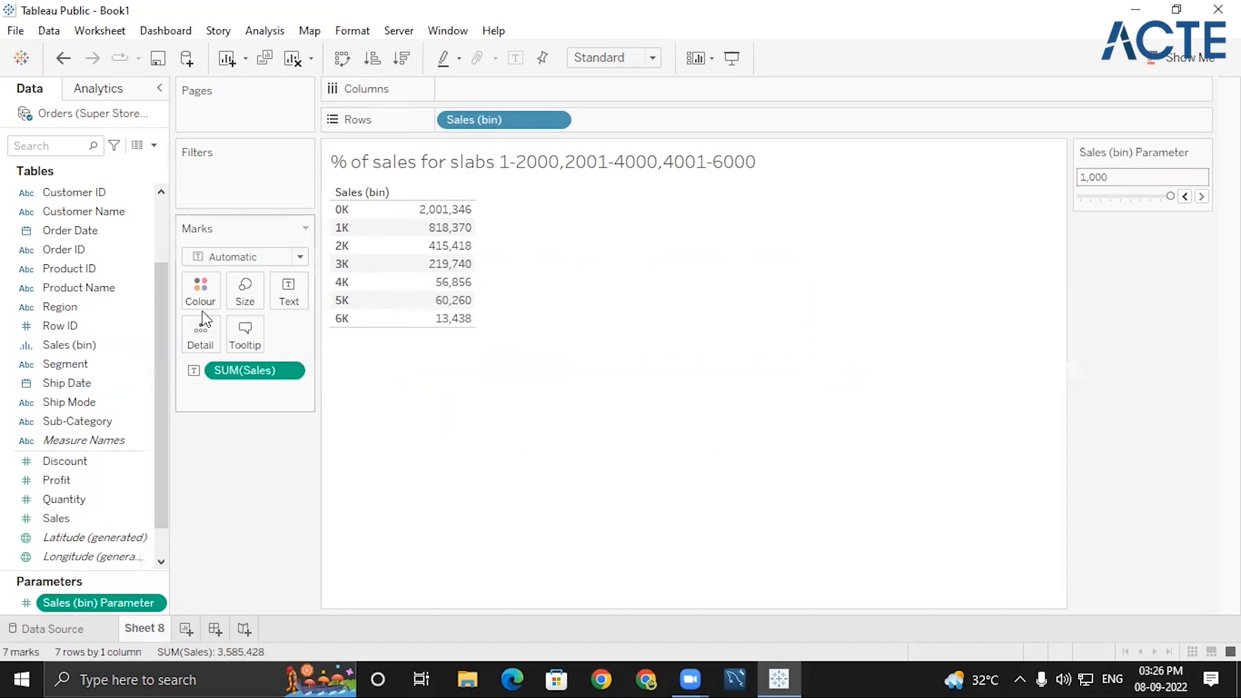
# - Lower Sales (bin) Parameter to 900 and change the view to a horizontal bar chart
pyautogui.click(1185, 196)
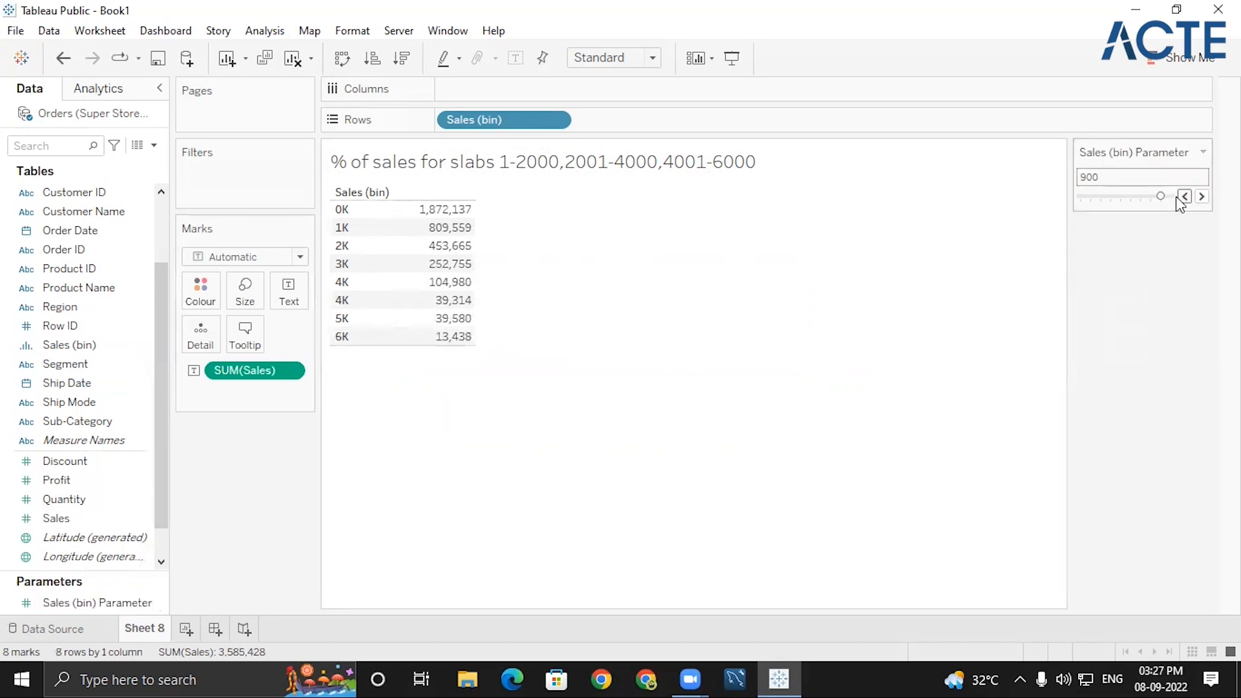
pyautogui.click(1189, 57)
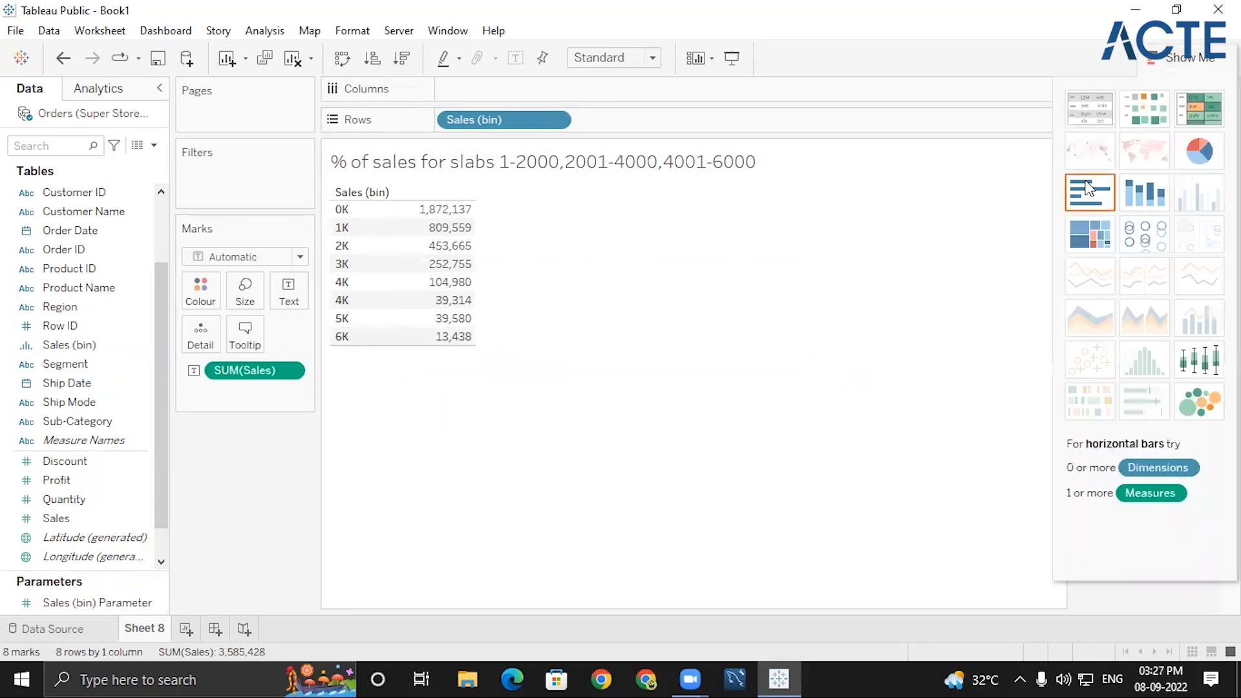
pyautogui.click(1090, 192)
pyautogui.click(1167, 60)
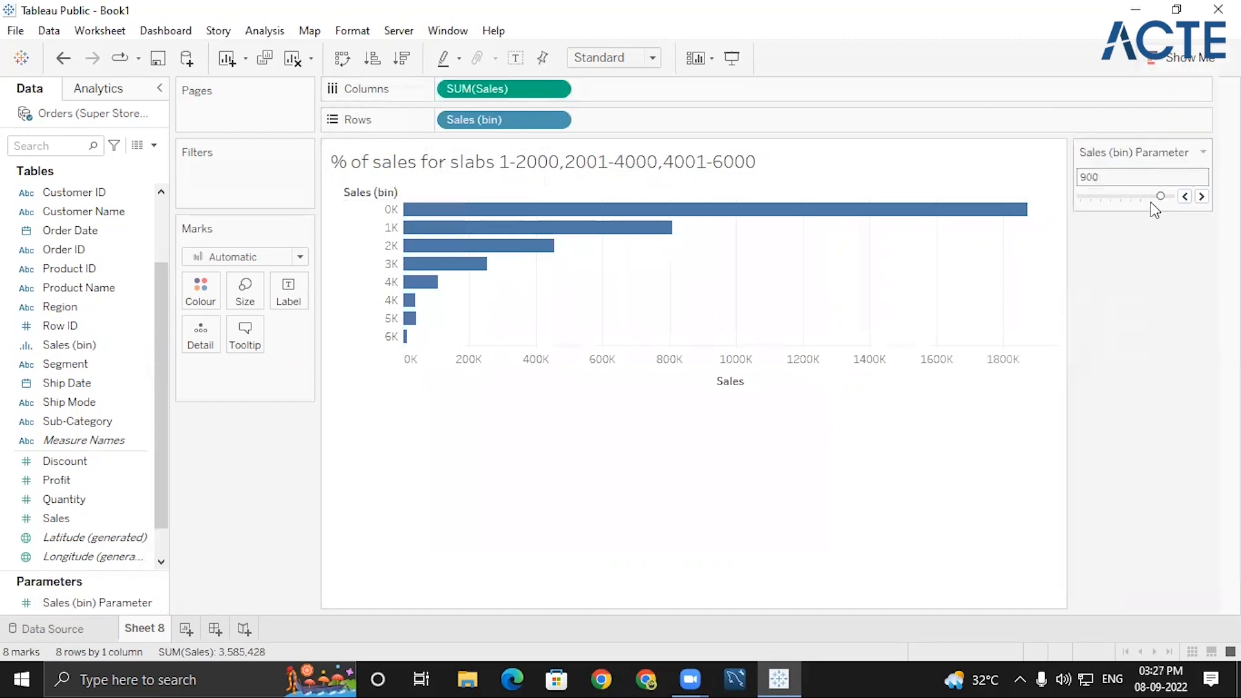
# - Lower Sales (bin) Parameter step by step to 100 and raise it back to 200
pyautogui.click(1184, 197)
pyautogui.click(1184, 197)
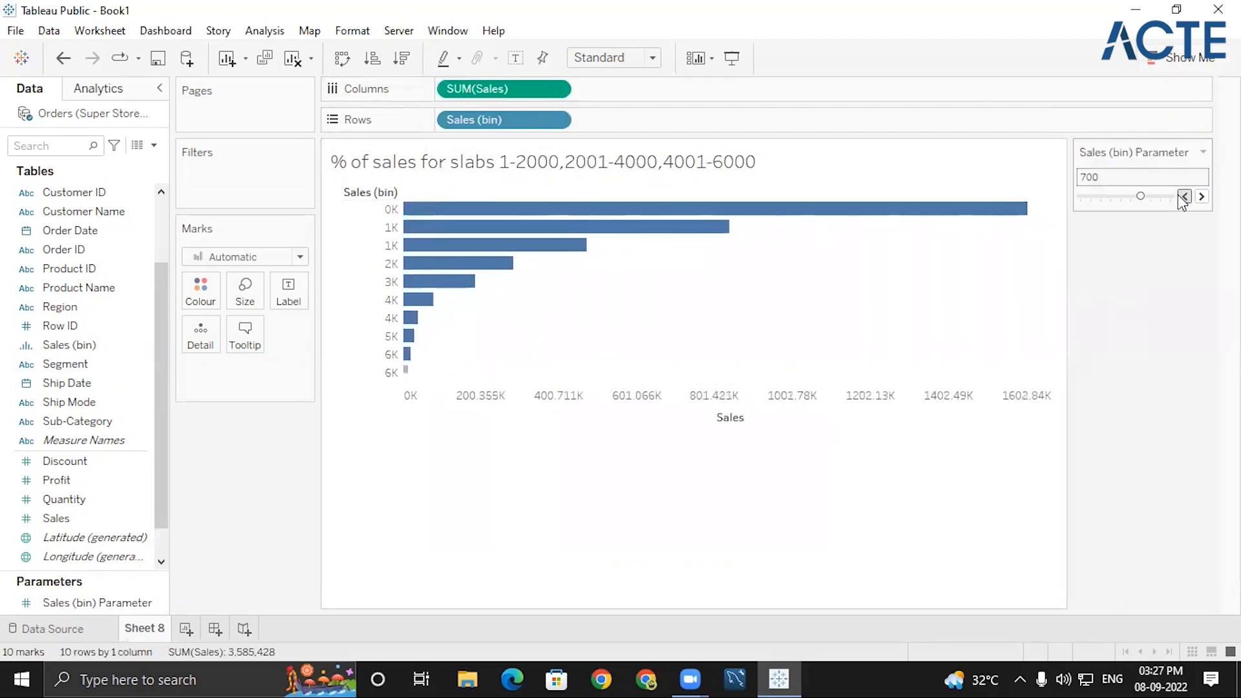
pyautogui.click(1184, 196)
pyautogui.click(1184, 196)
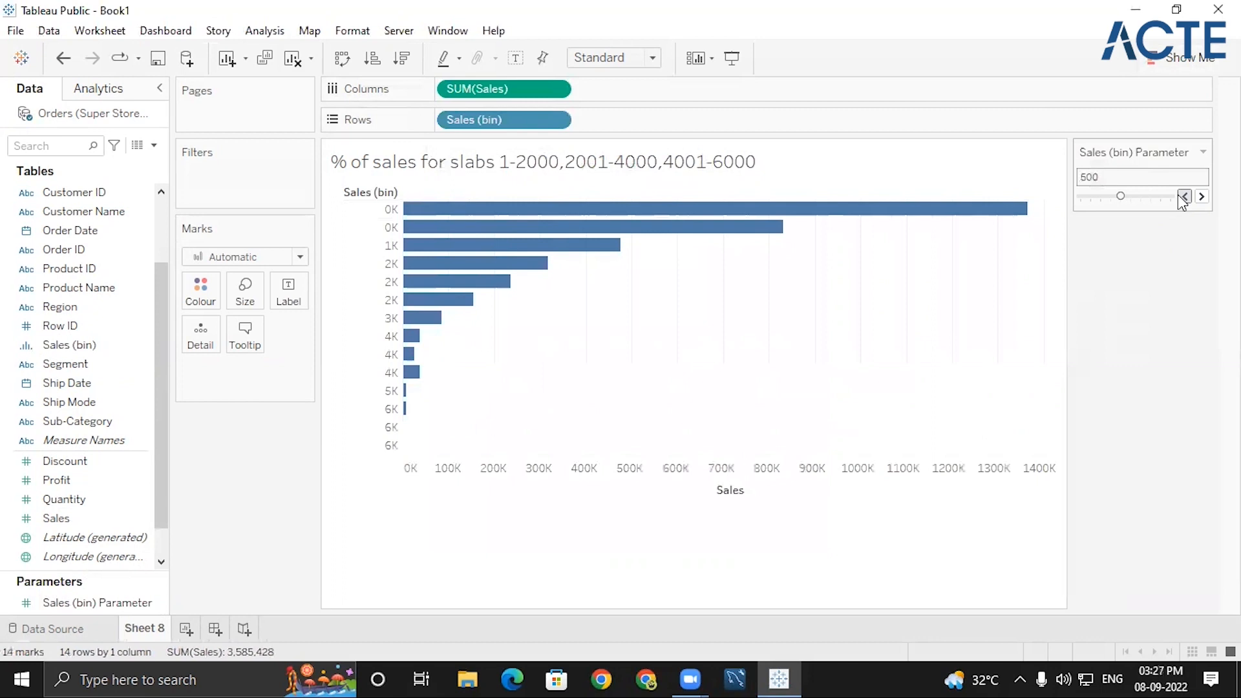
pyautogui.click(1184, 196)
pyautogui.click(1184, 197)
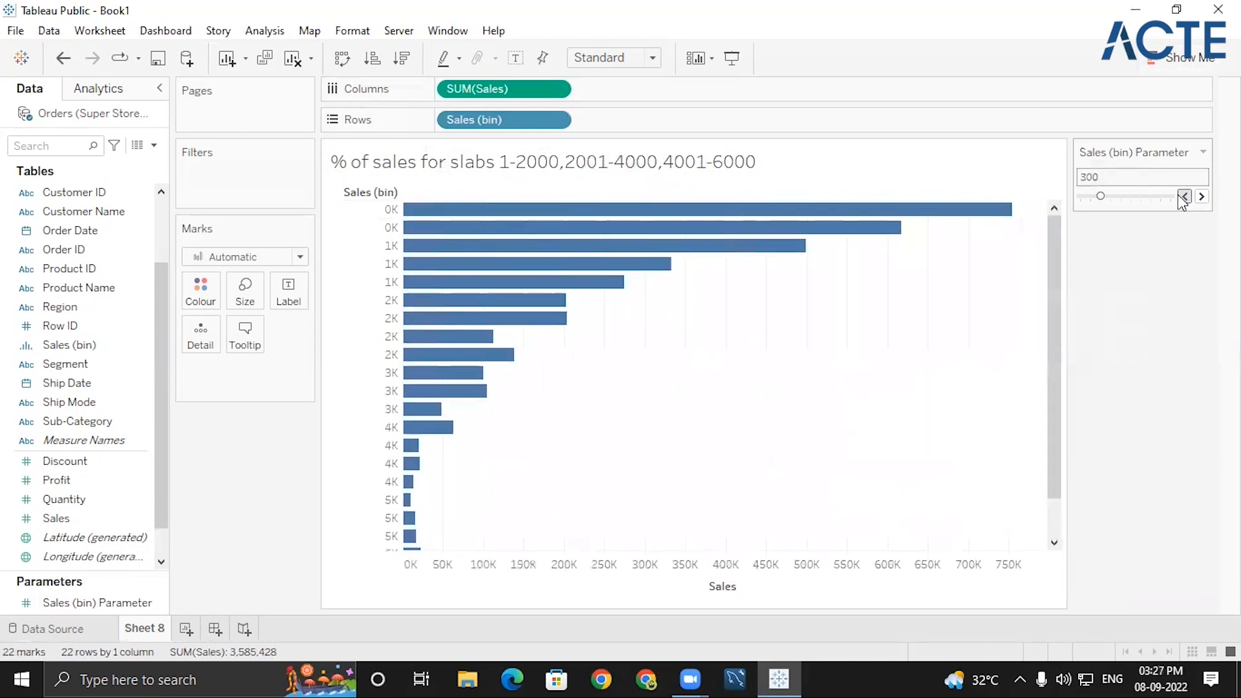
pyautogui.click(1184, 197)
pyautogui.click(1183, 197)
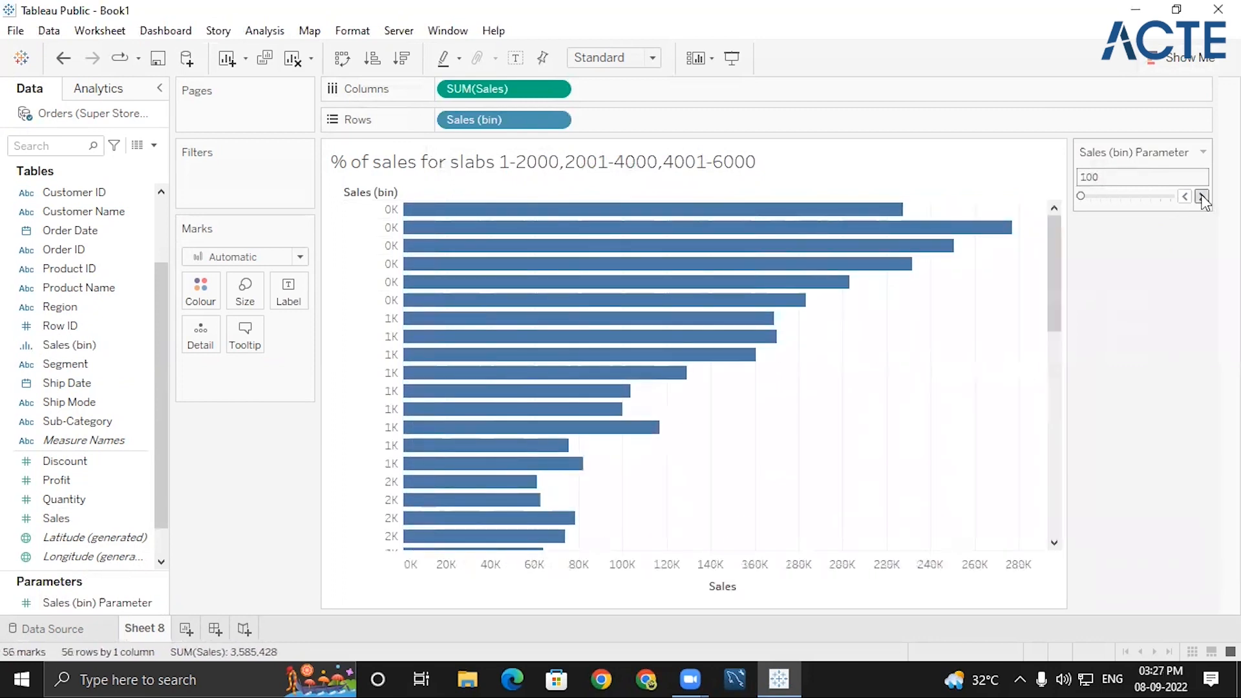
pyautogui.click(1202, 197)
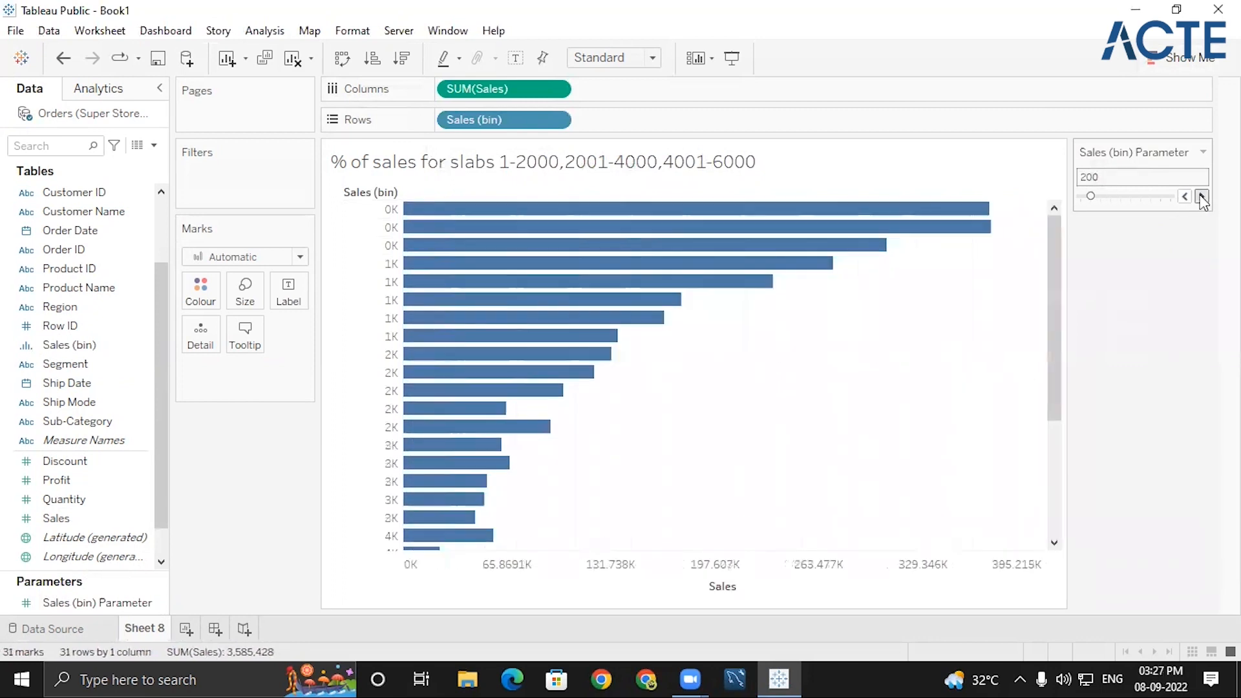
# - Remove Sales (bin) from the rows and SUM(Sales) from the columns
pyautogui.click(556, 120)
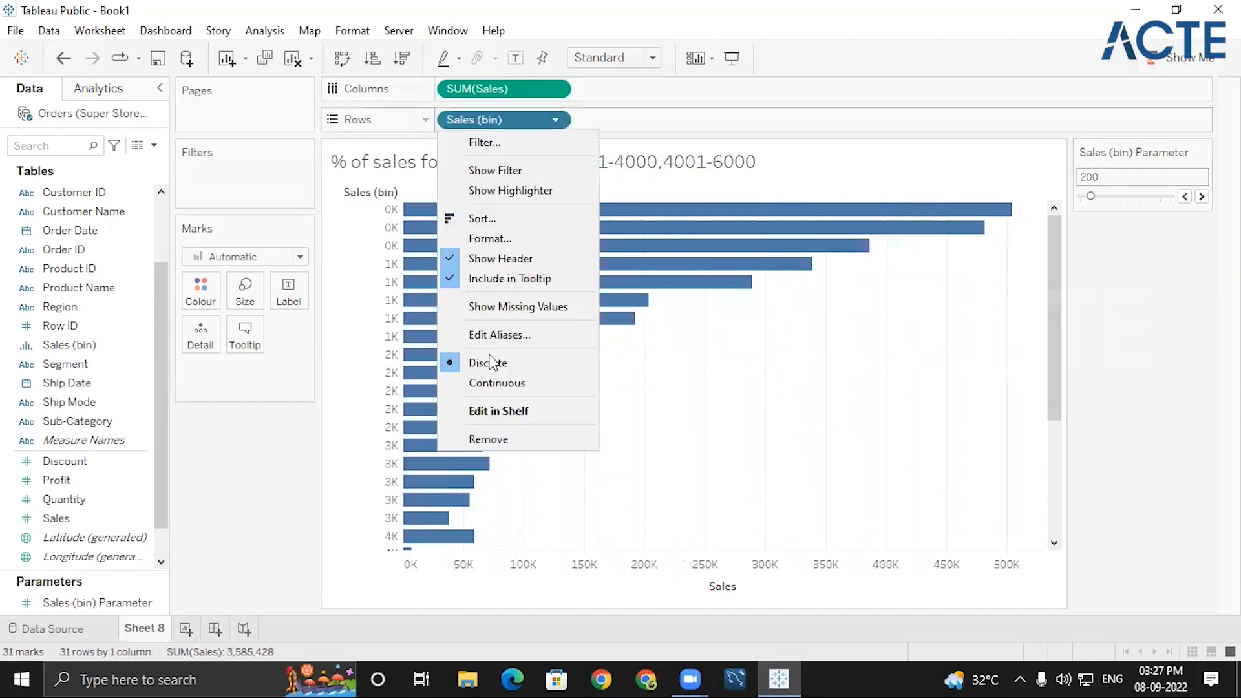
pyautogui.click(493, 435)
pyautogui.click(560, 89)
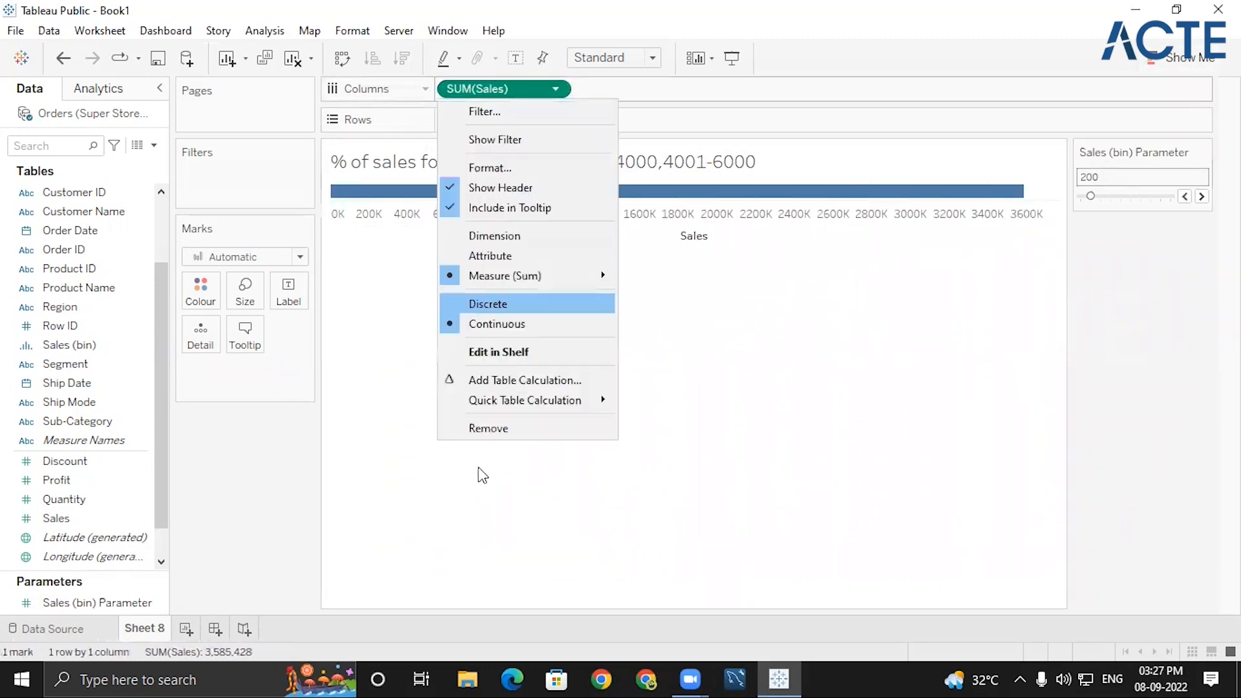
pyautogui.click(488, 428)
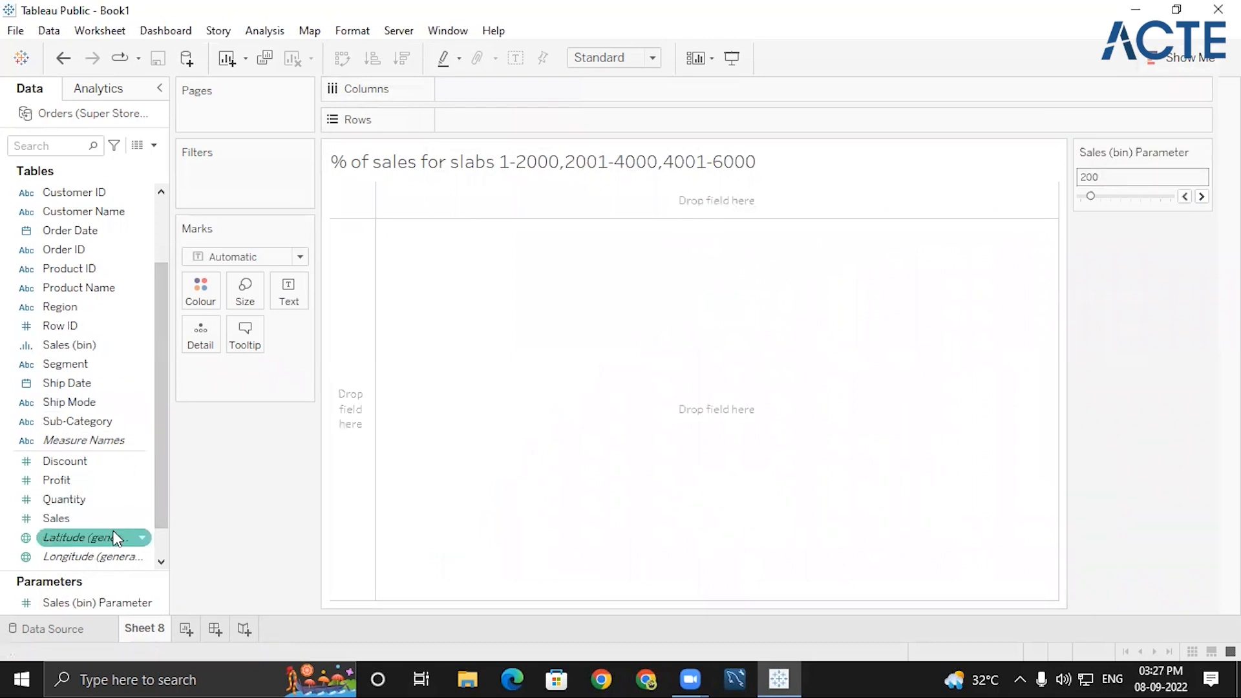
# - Add the Sales (bin) field to the rows of the empty sheet
pyautogui.moveTo(159, 498); pyautogui.dragTo(161, 518)
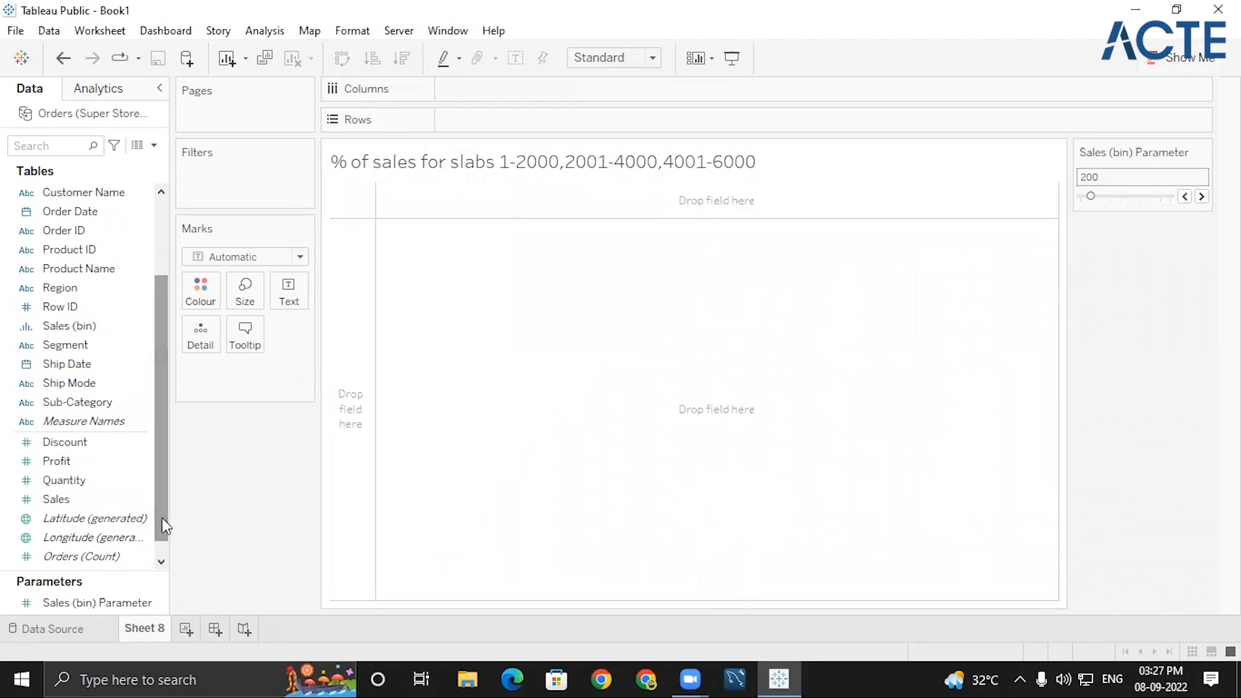
pyautogui.scroll(2, 165, 452)
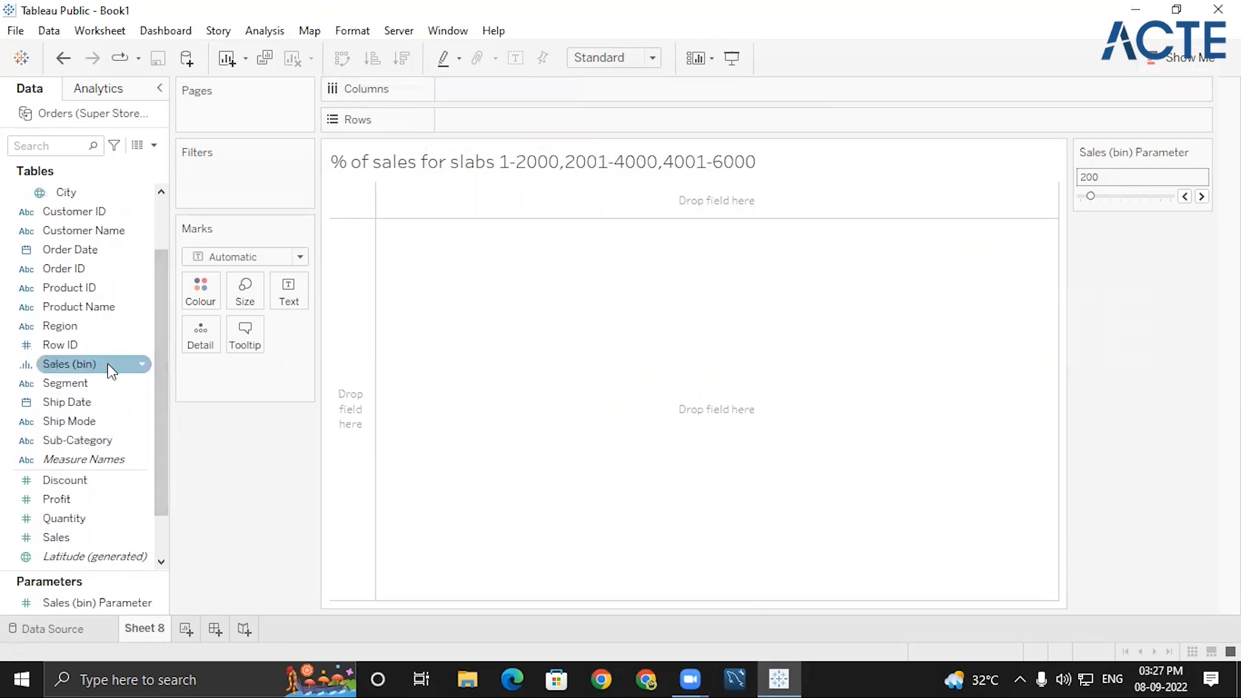
pyautogui.scroll(-3, 160, 354)
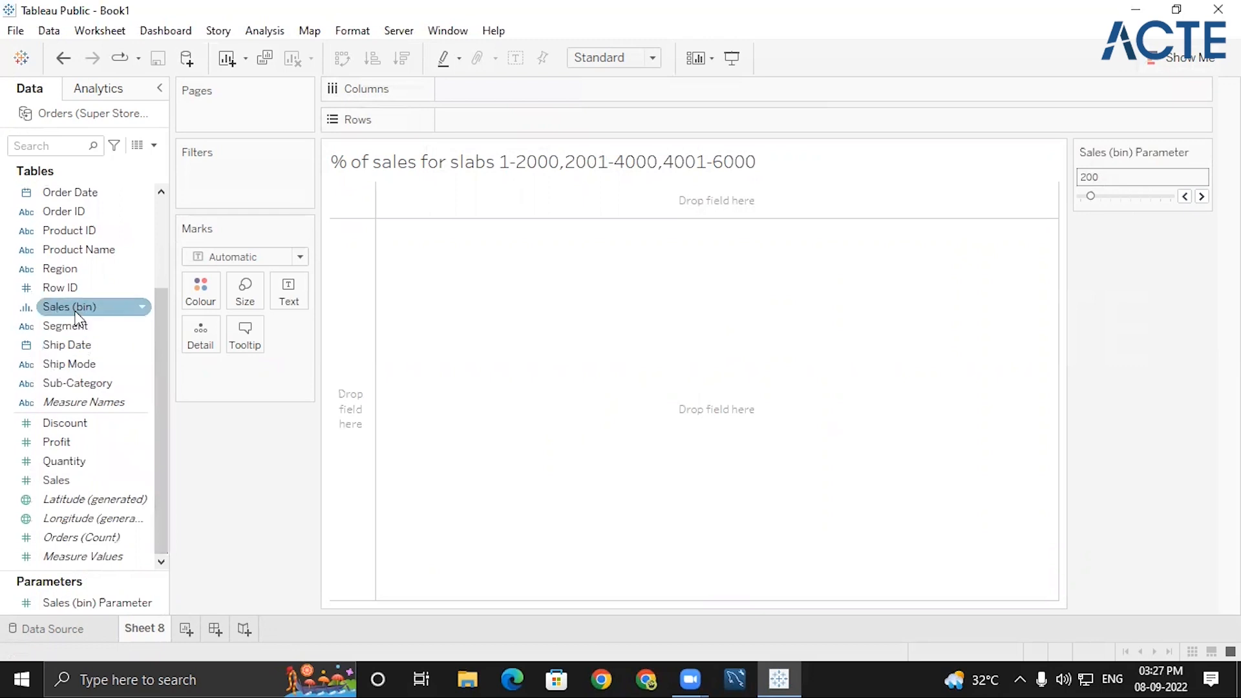
pyautogui.click(139, 310)
pyautogui.click(141, 309)
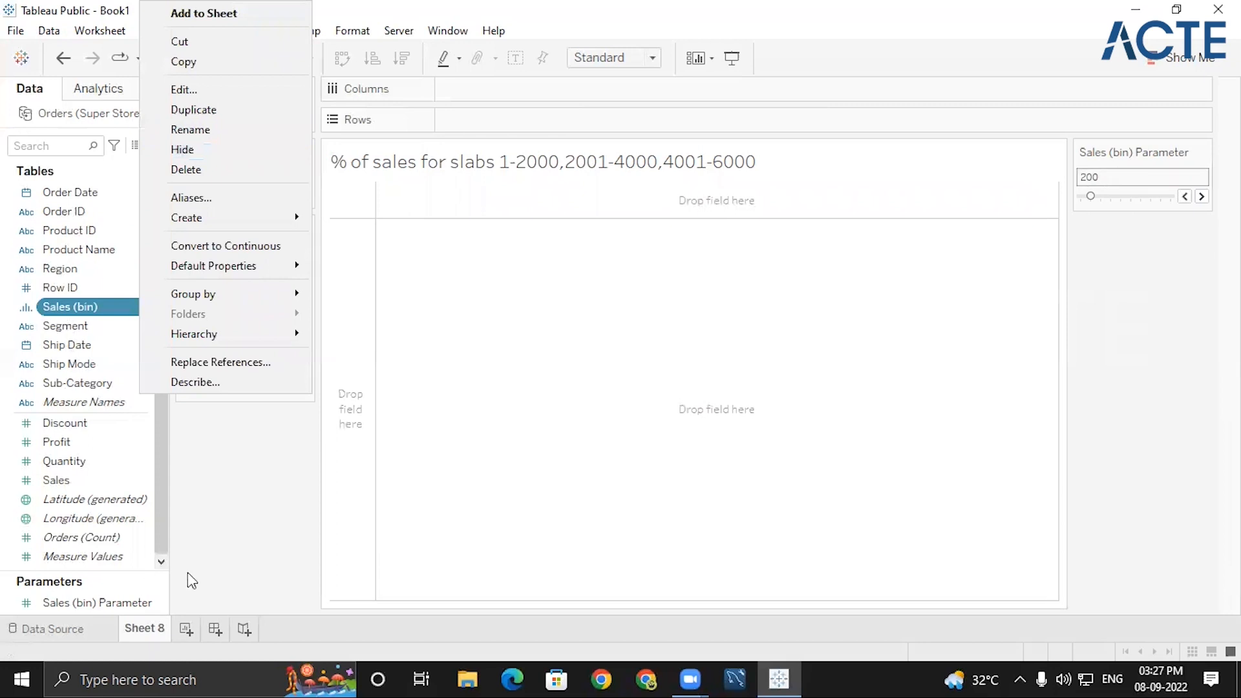
pyautogui.click(103, 361)
pyautogui.doubleClick(74, 314)
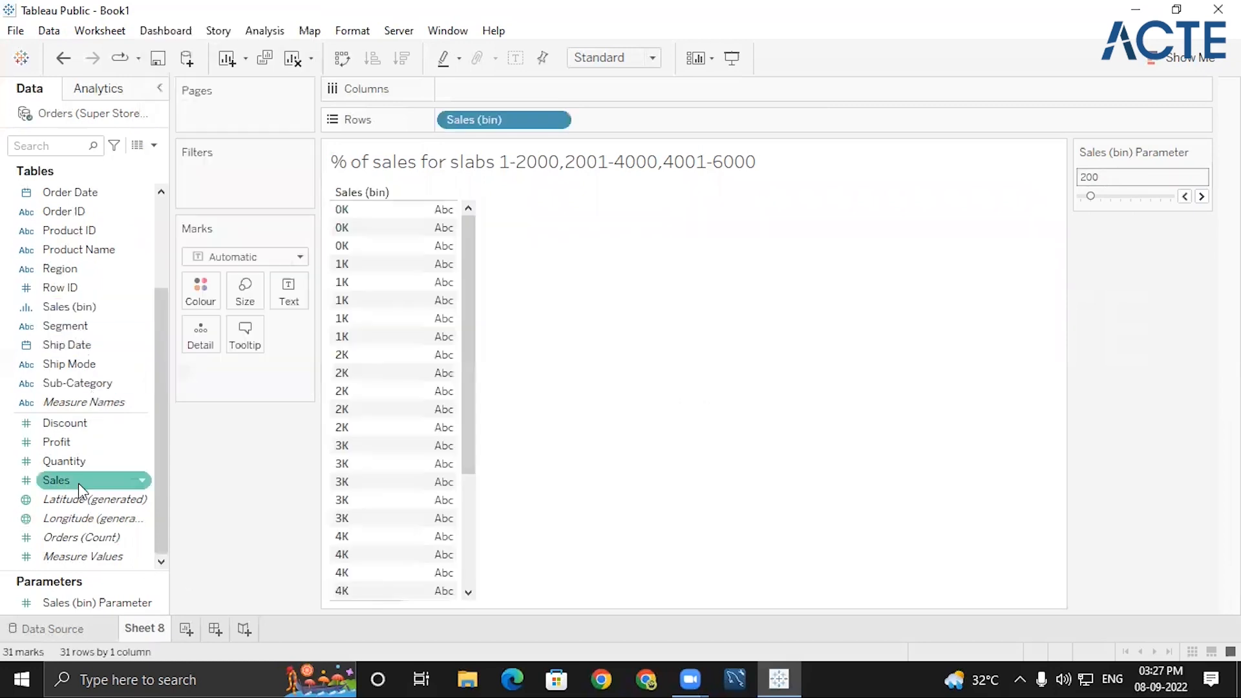
# - Hide the parameter's control on the sheet and delete Sales (bin) Parameter from the workbook
pyautogui.click(1203, 152)
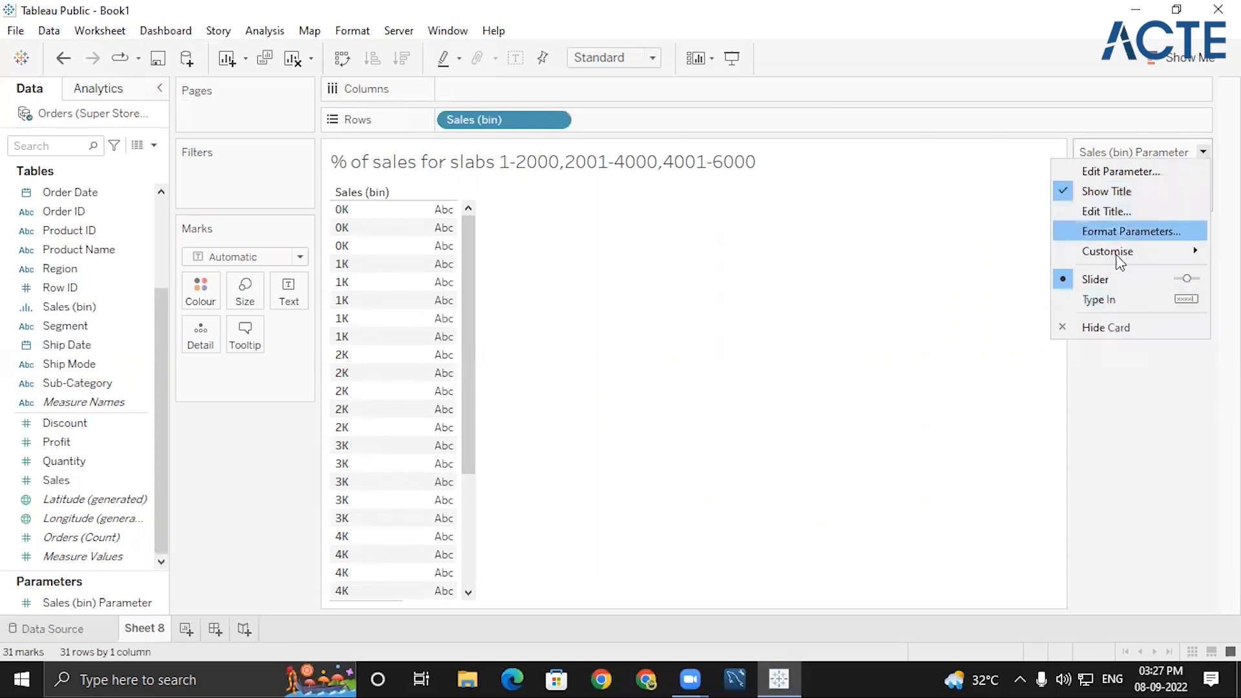
pyautogui.click(1107, 326)
pyautogui.click(157, 599)
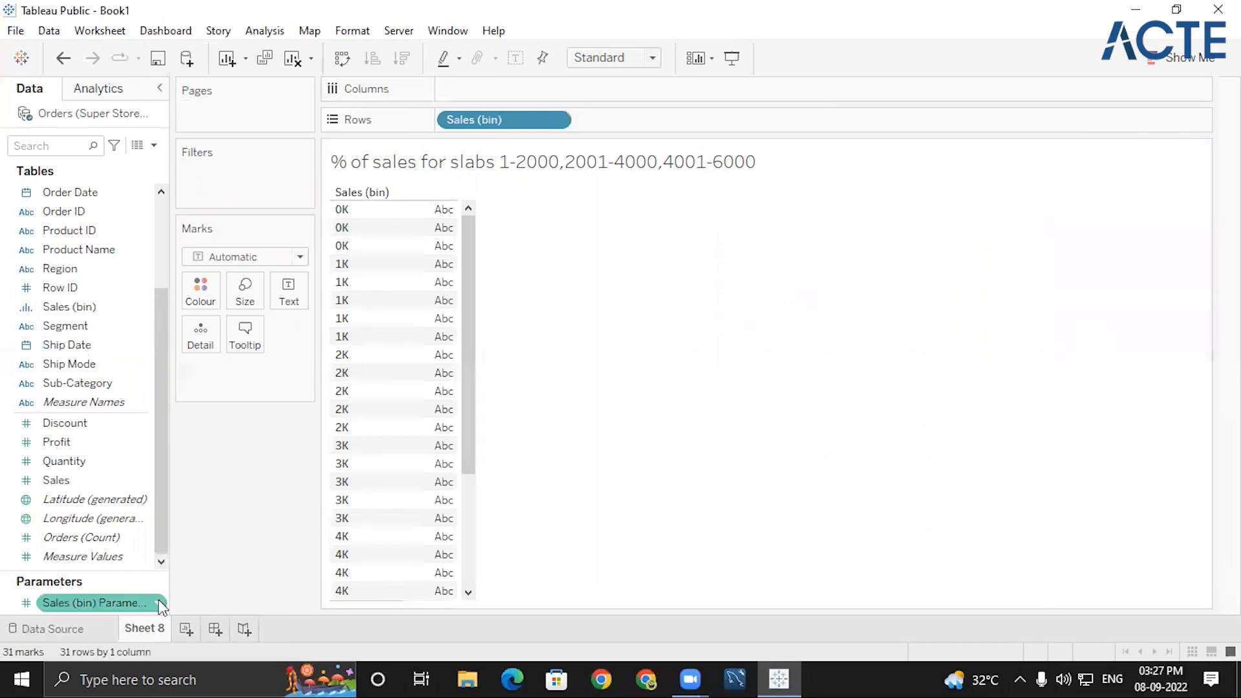
pyautogui.rightClick(157, 600)
pyautogui.click(200, 455)
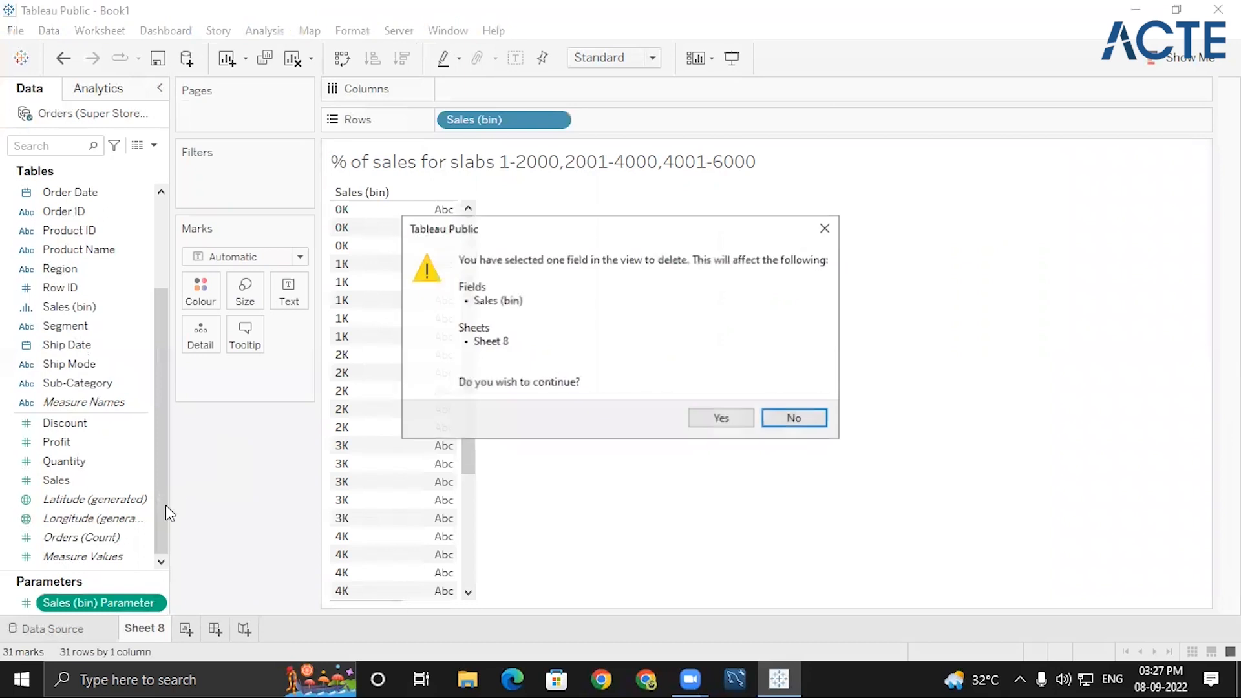
pyautogui.click(715, 416)
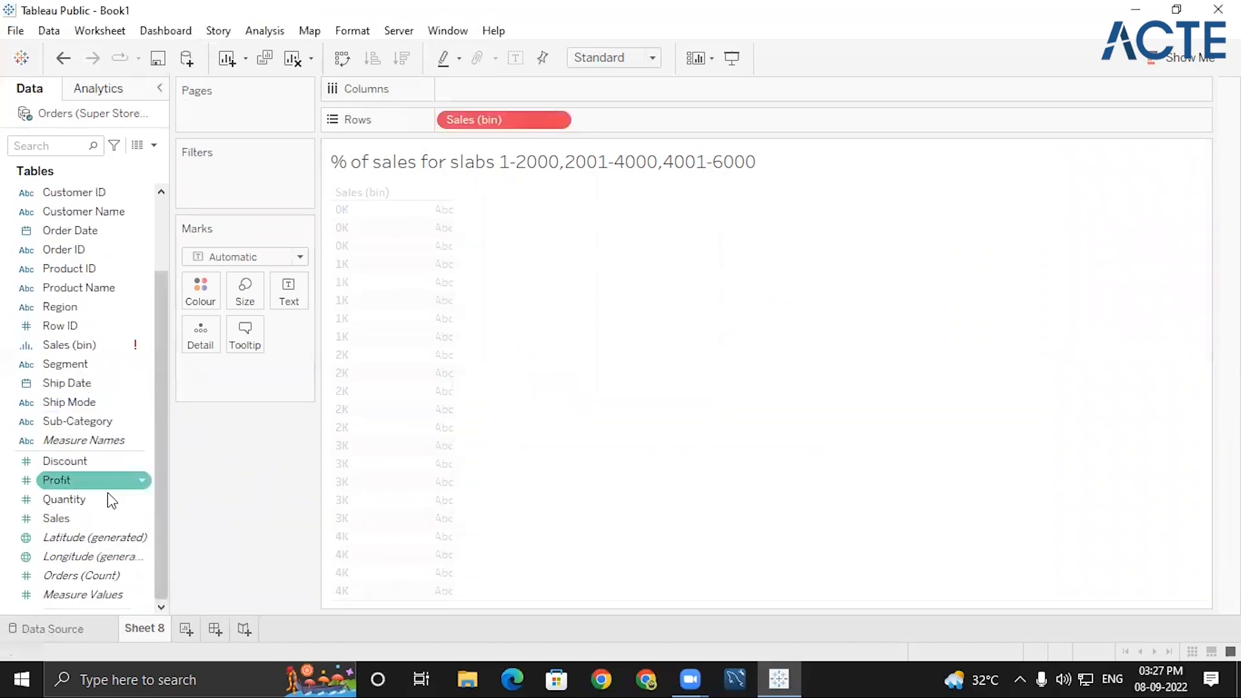
# - Remove the invalid Sales (bin) field from the rows
pyautogui.rightClick(563, 119)
pyautogui.click(529, 416)
# - Delete the invalid Sales (bin) field from the data source's field list
pyautogui.click(68, 348)
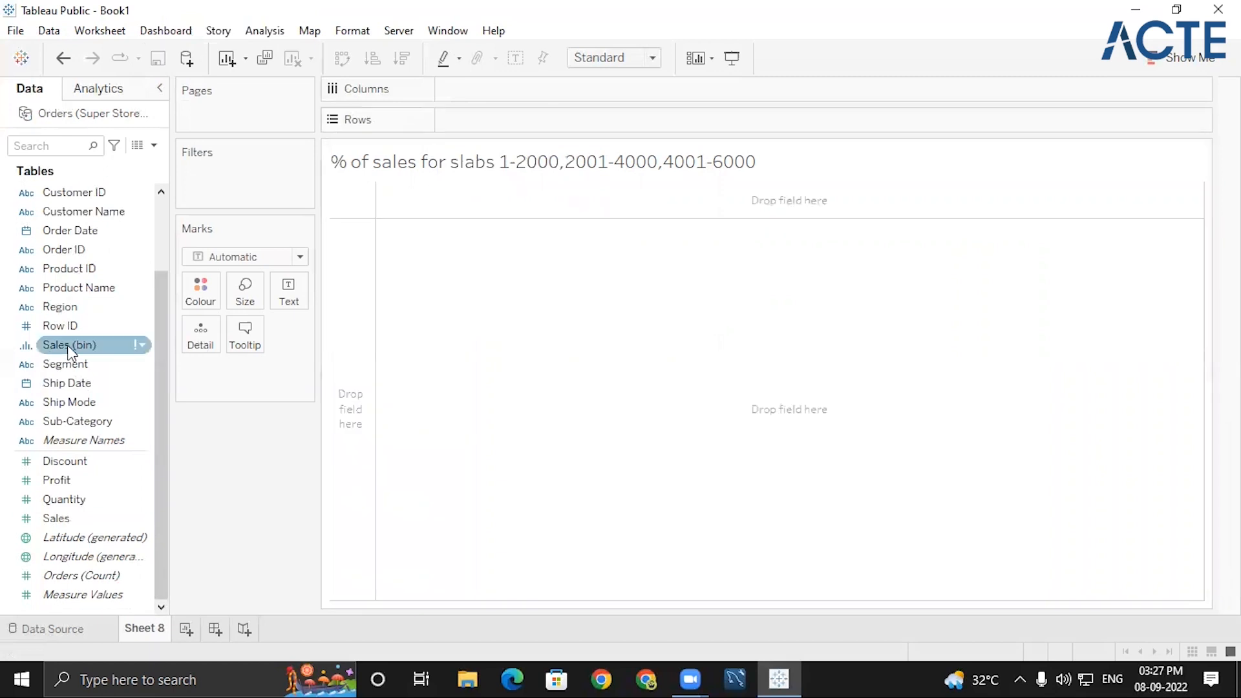
pyautogui.click(140, 348)
pyautogui.click(143, 348)
pyautogui.click(185, 375)
pyautogui.click(144, 347)
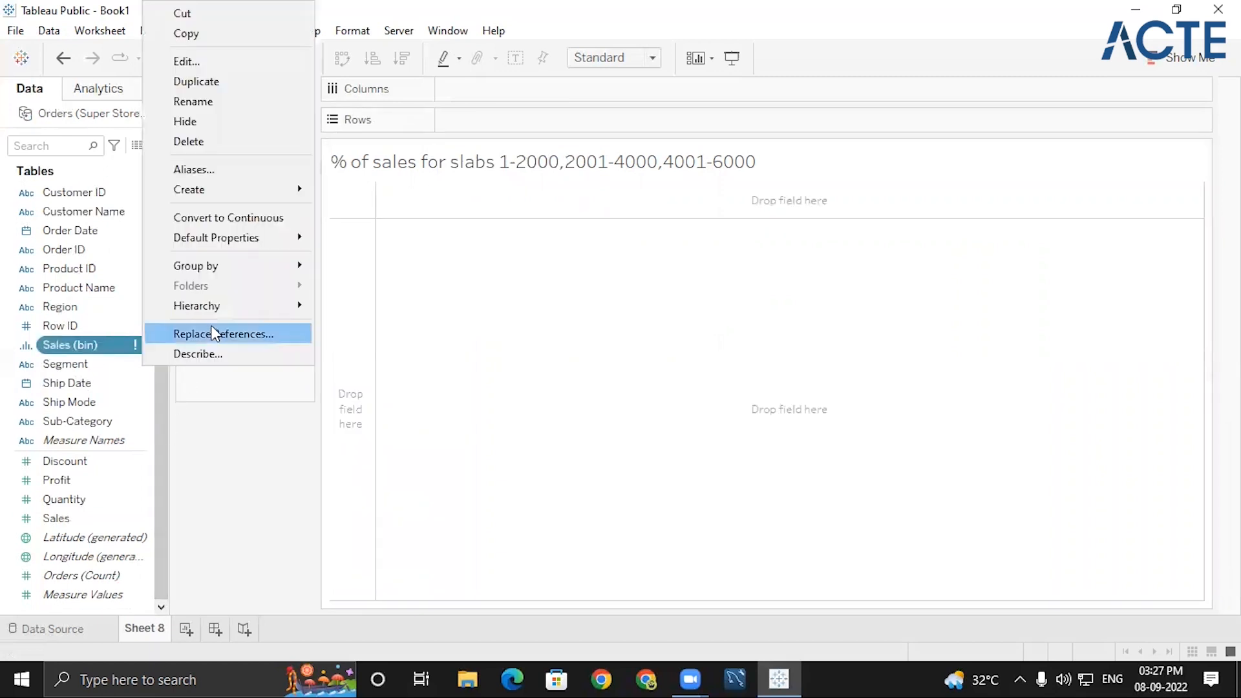
pyautogui.press('Return')
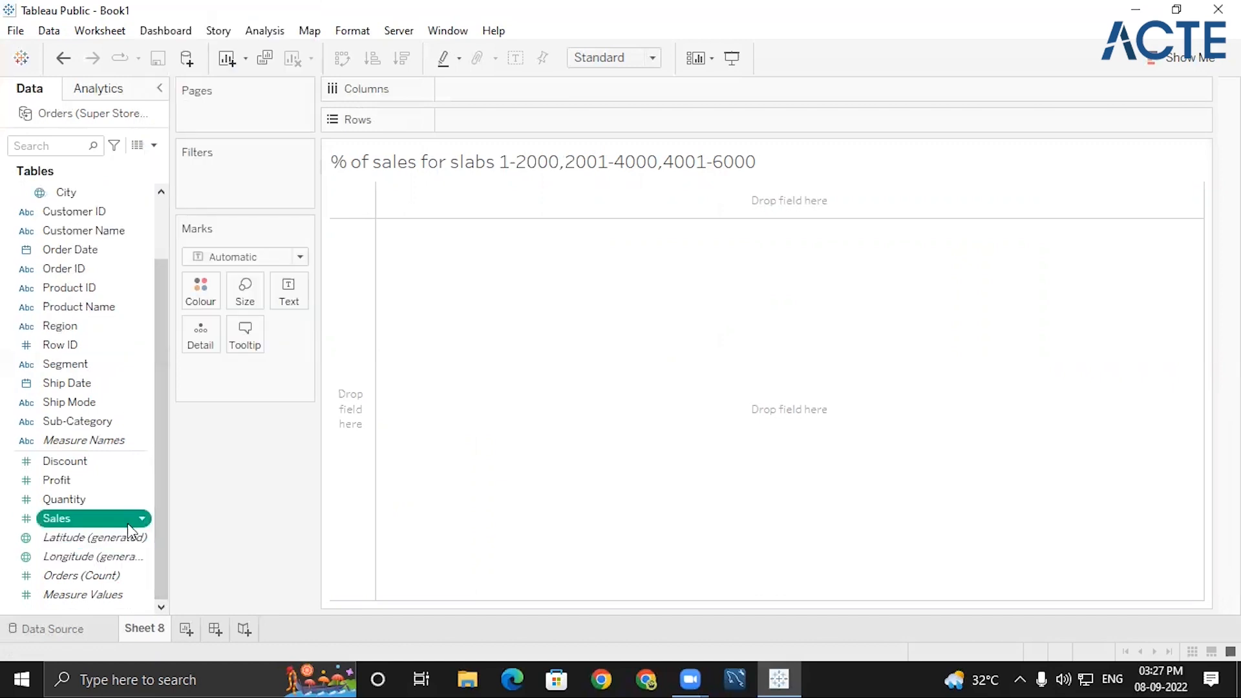
# - Create a Sales (bin) field from Sales with a bin size of 1000
pyautogui.click(145, 519)
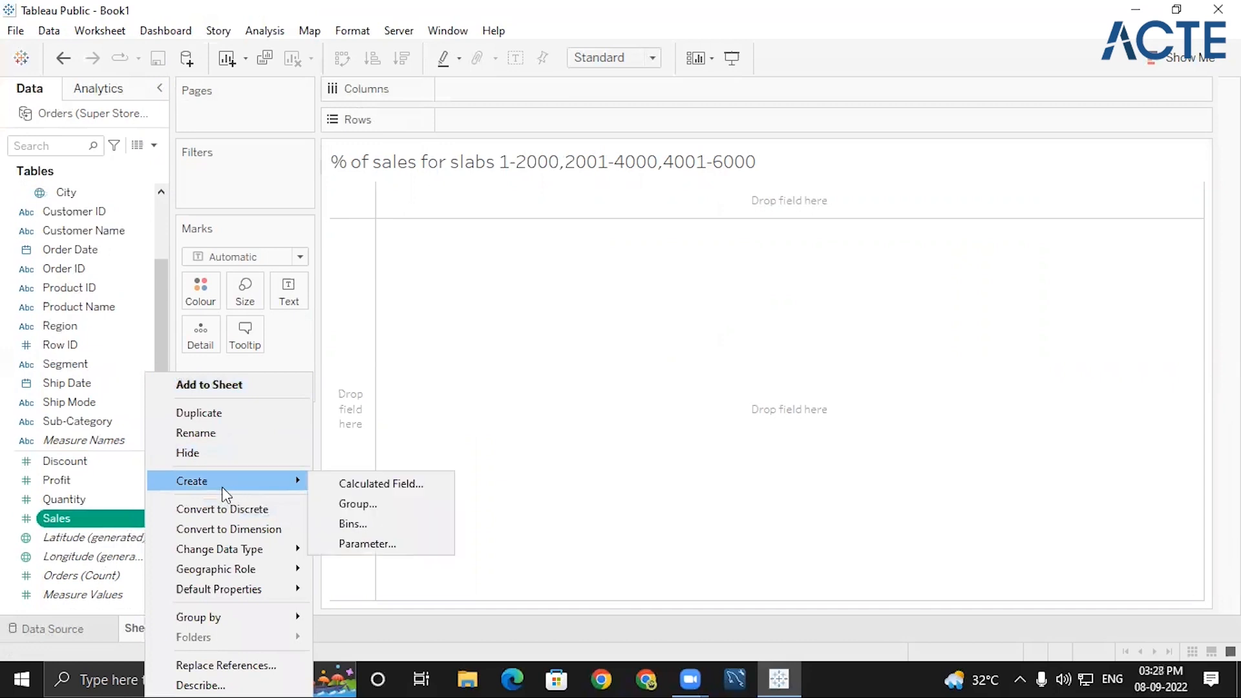
pyautogui.moveTo(205, 493)
pyautogui.click(366, 521)
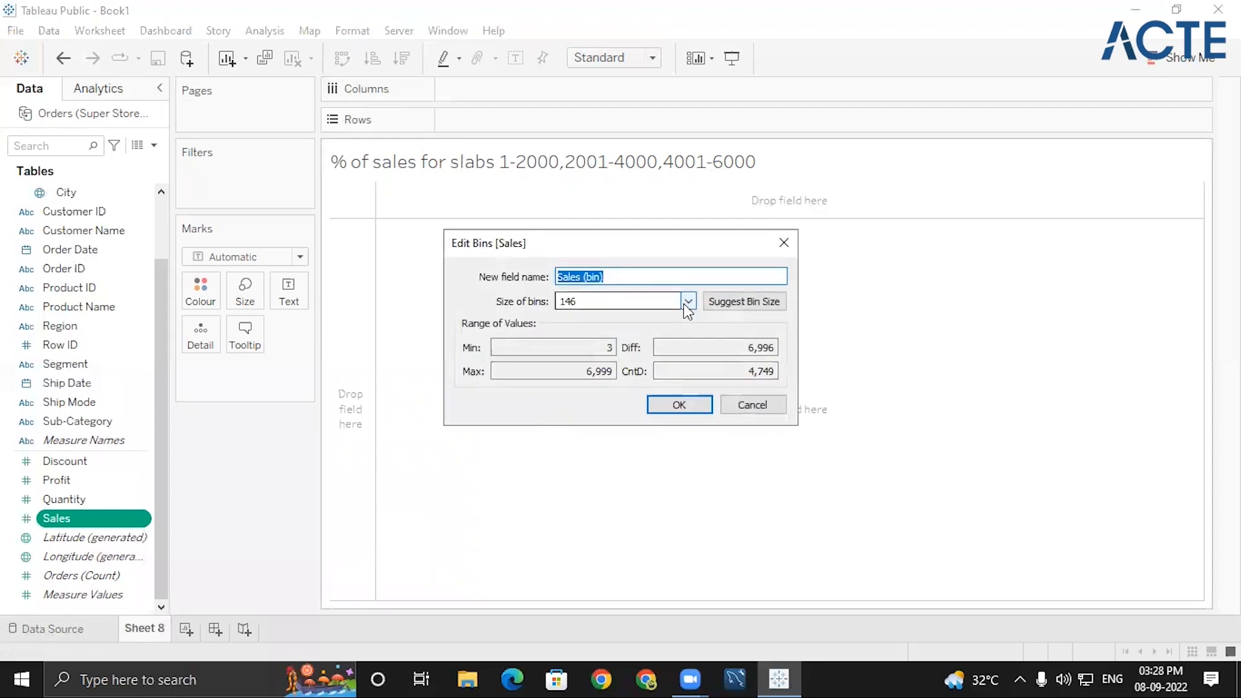
pyautogui.click(667, 301)
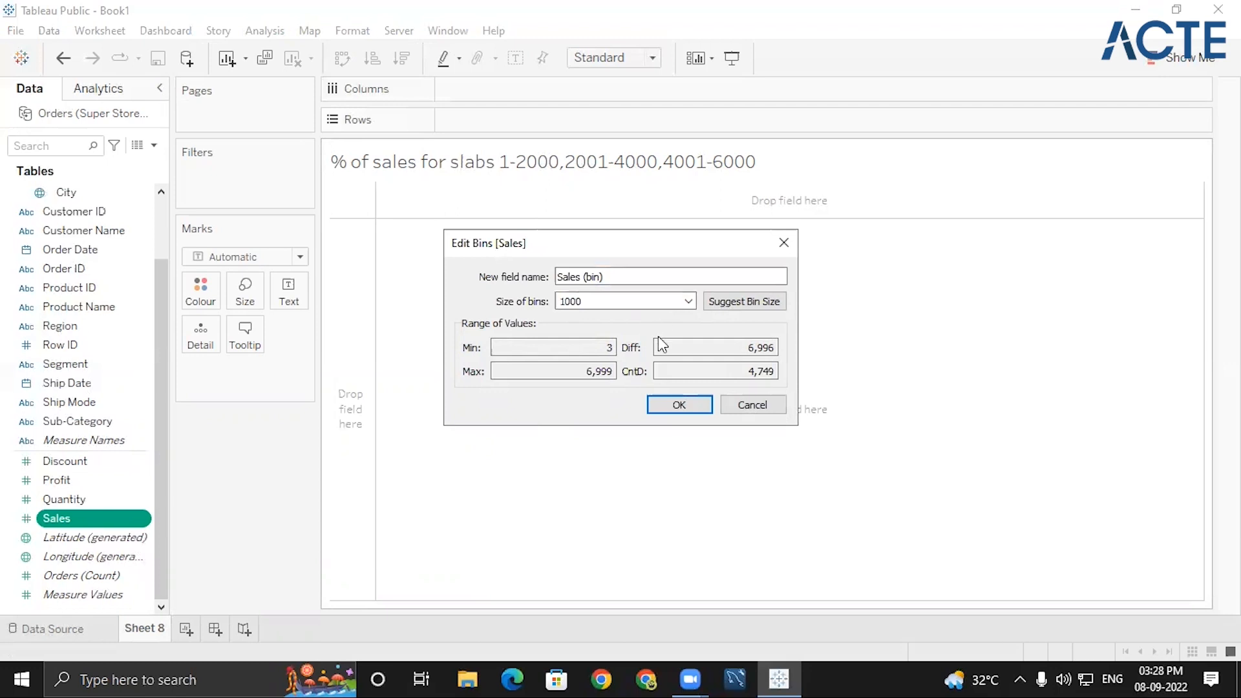
pyautogui.click(678, 405)
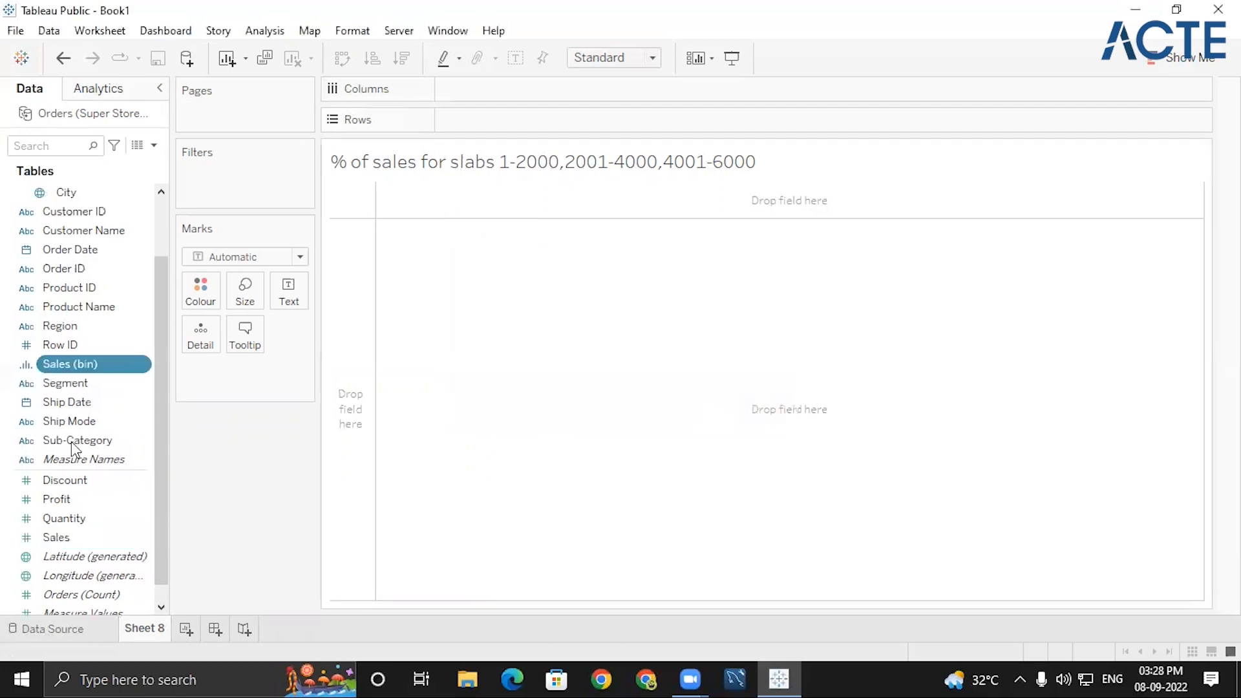
# - Chart Sales by Sales (bin) as horizontal bars and swap rows and columns to make the bars vertical
pyautogui.doubleClick(73, 367)
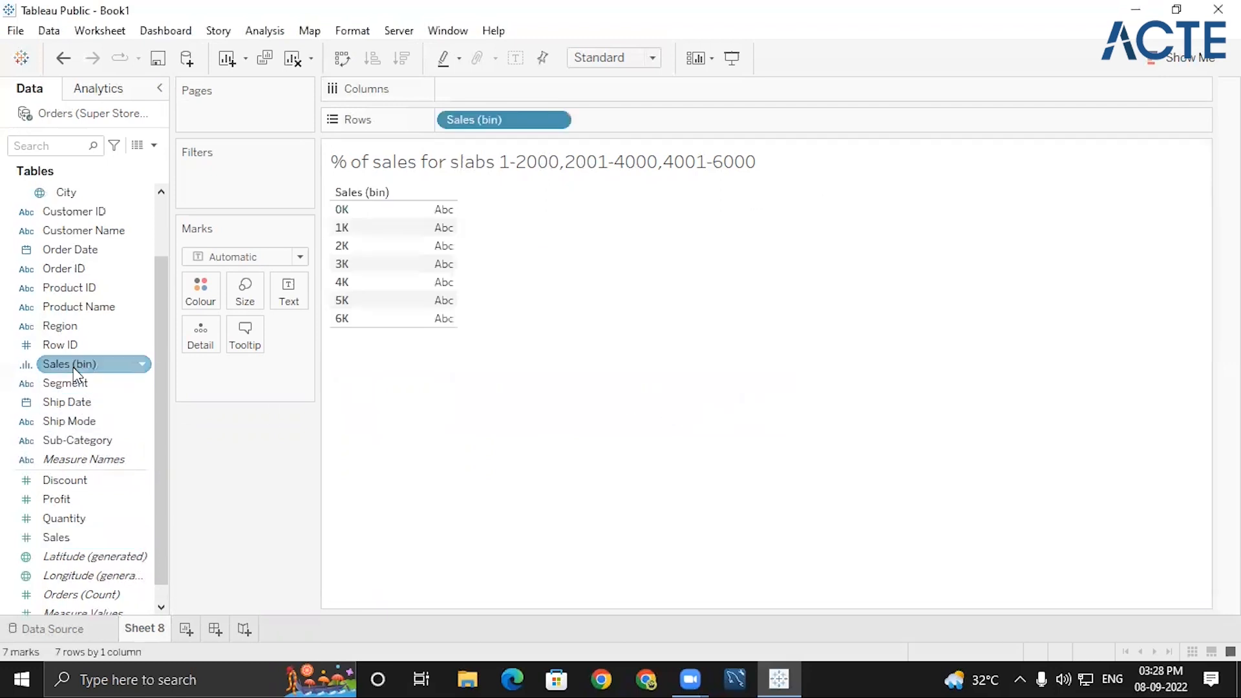
pyautogui.doubleClick(58, 537)
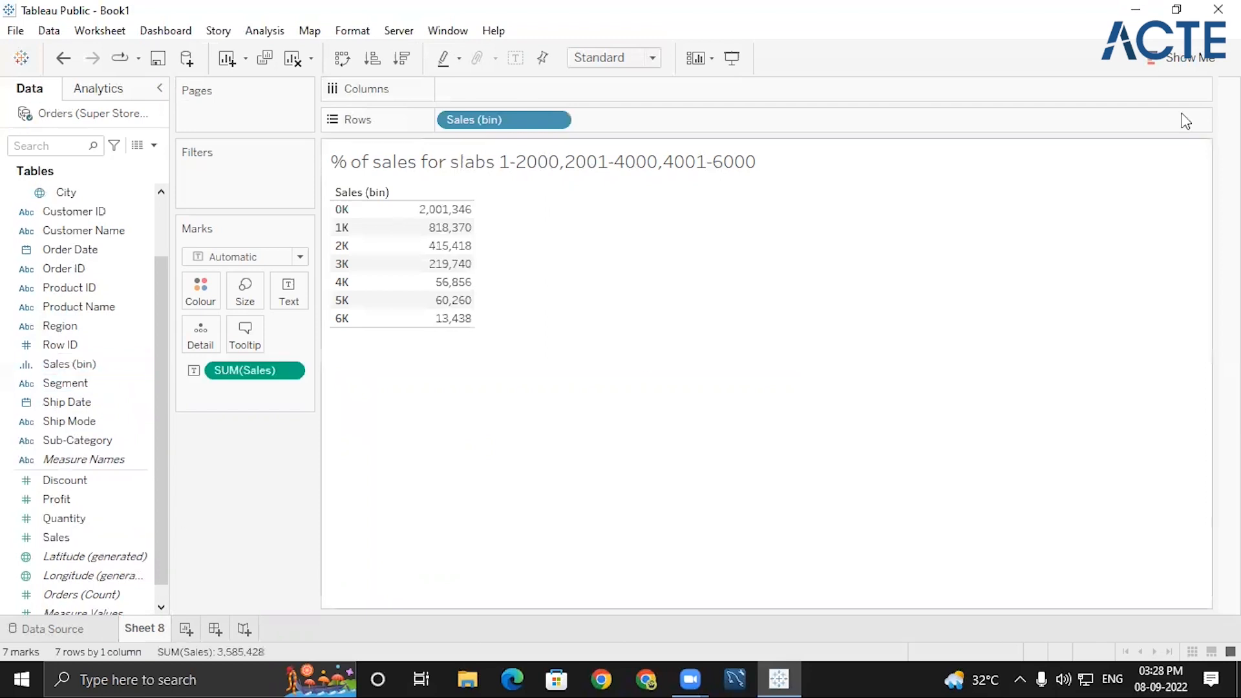
pyautogui.click(1190, 58)
pyautogui.click(1090, 192)
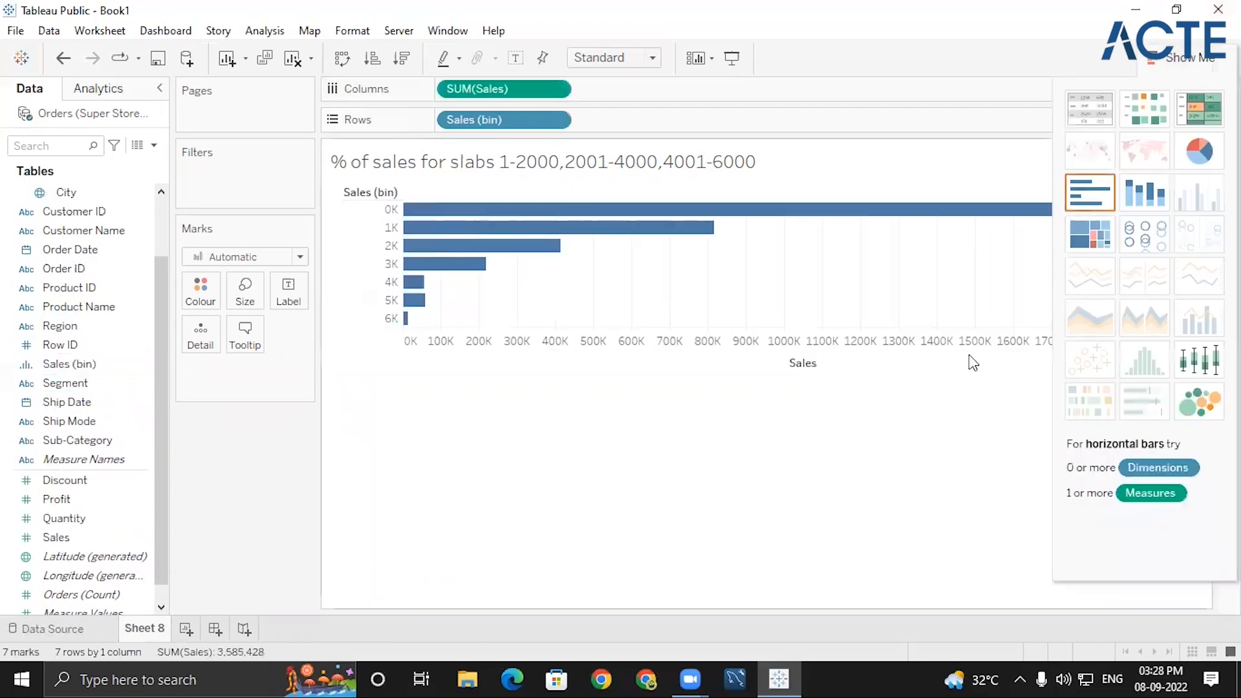
pyautogui.click(1186, 58)
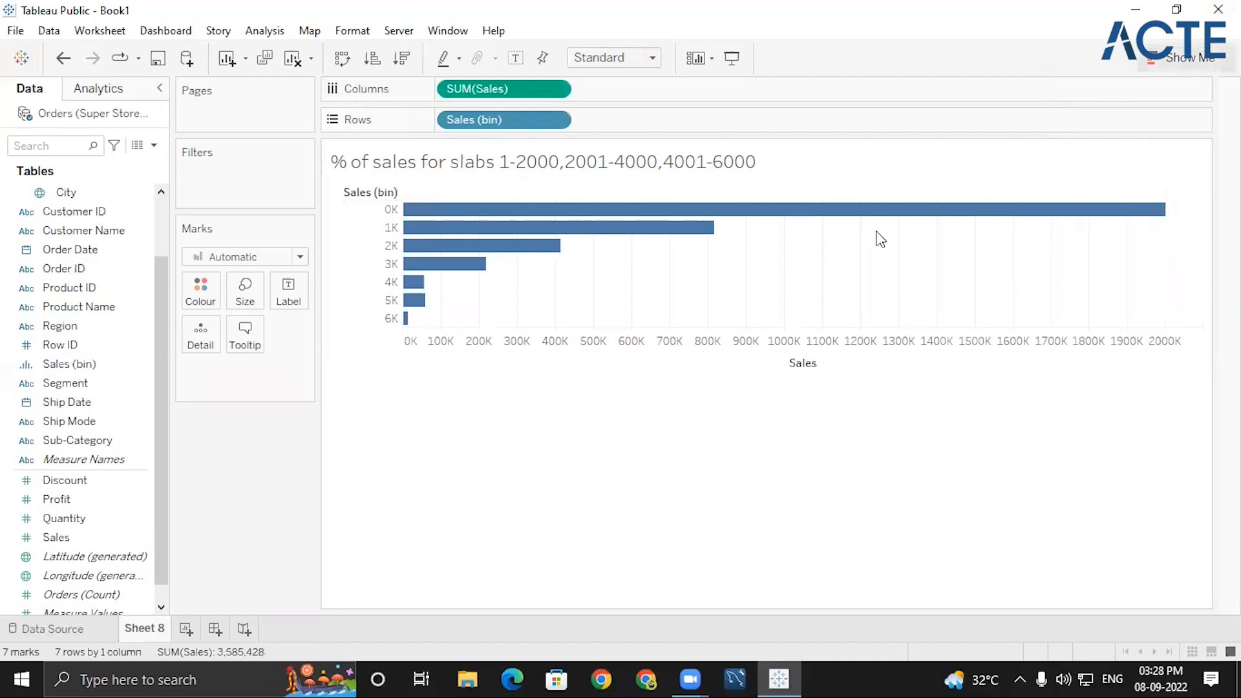
pyautogui.click(347, 63)
# - Show SUM(Sales) as percent of total with a quick table calculation and turn on the mark labels
pyautogui.click(555, 122)
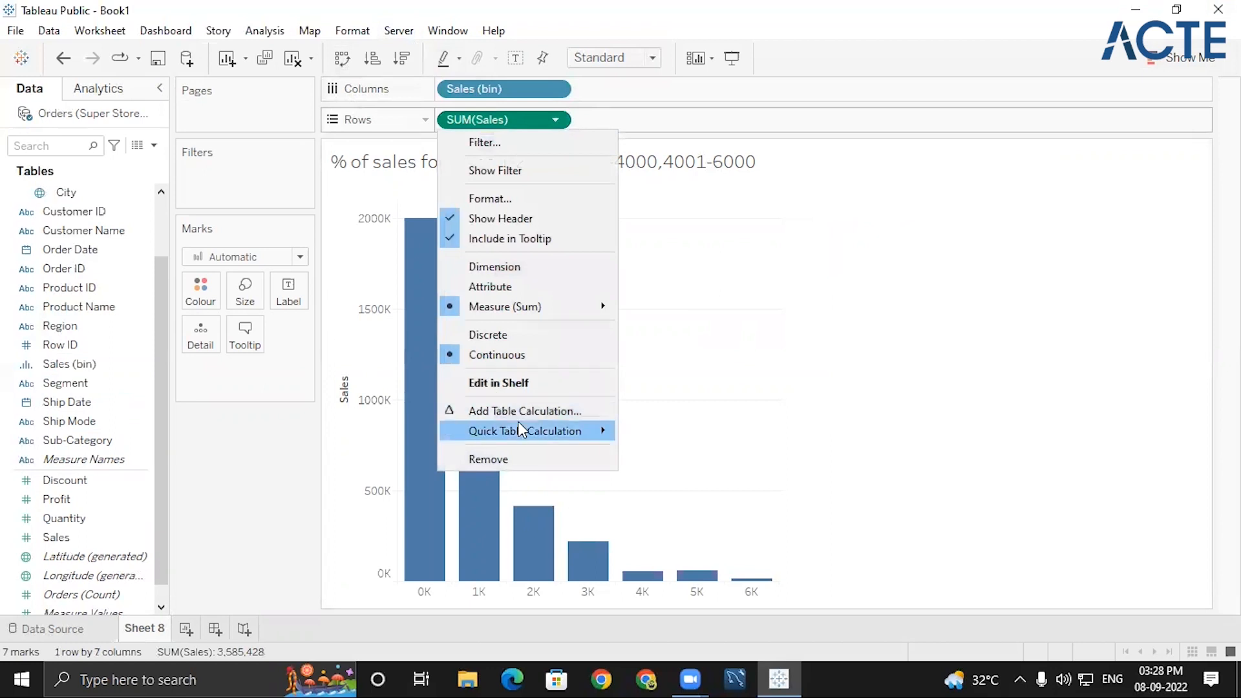
pyautogui.moveTo(600, 429)
pyautogui.click(681, 495)
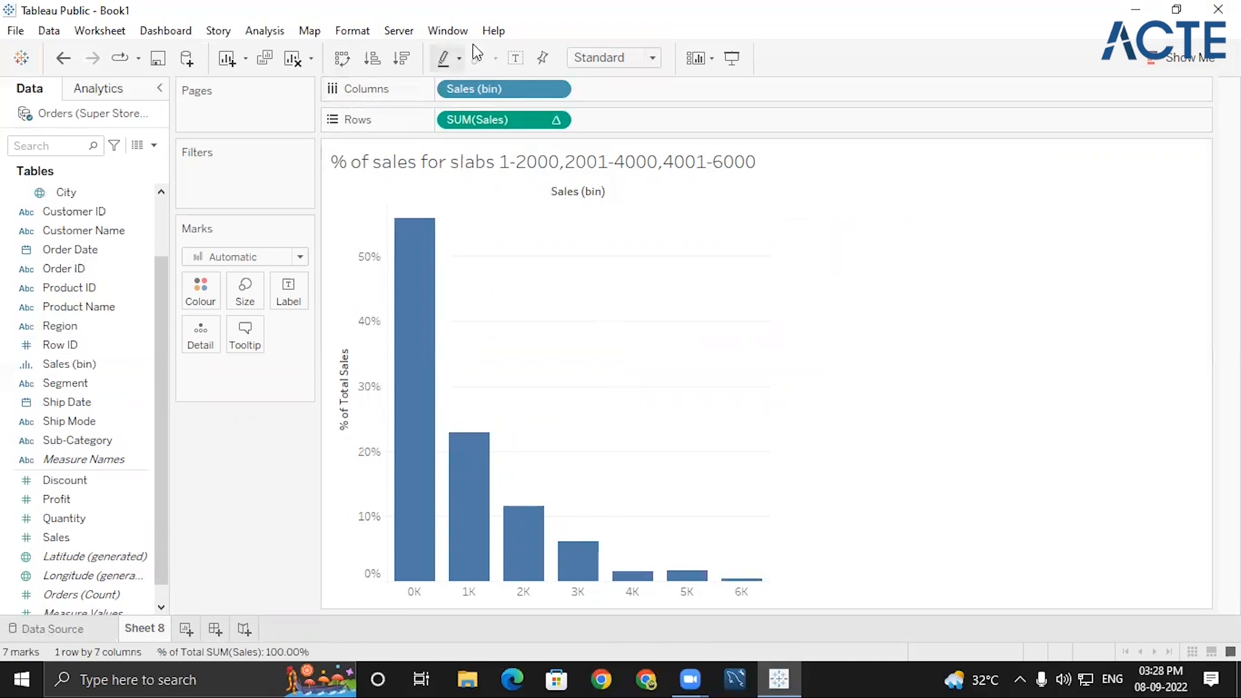
pyautogui.click(516, 58)
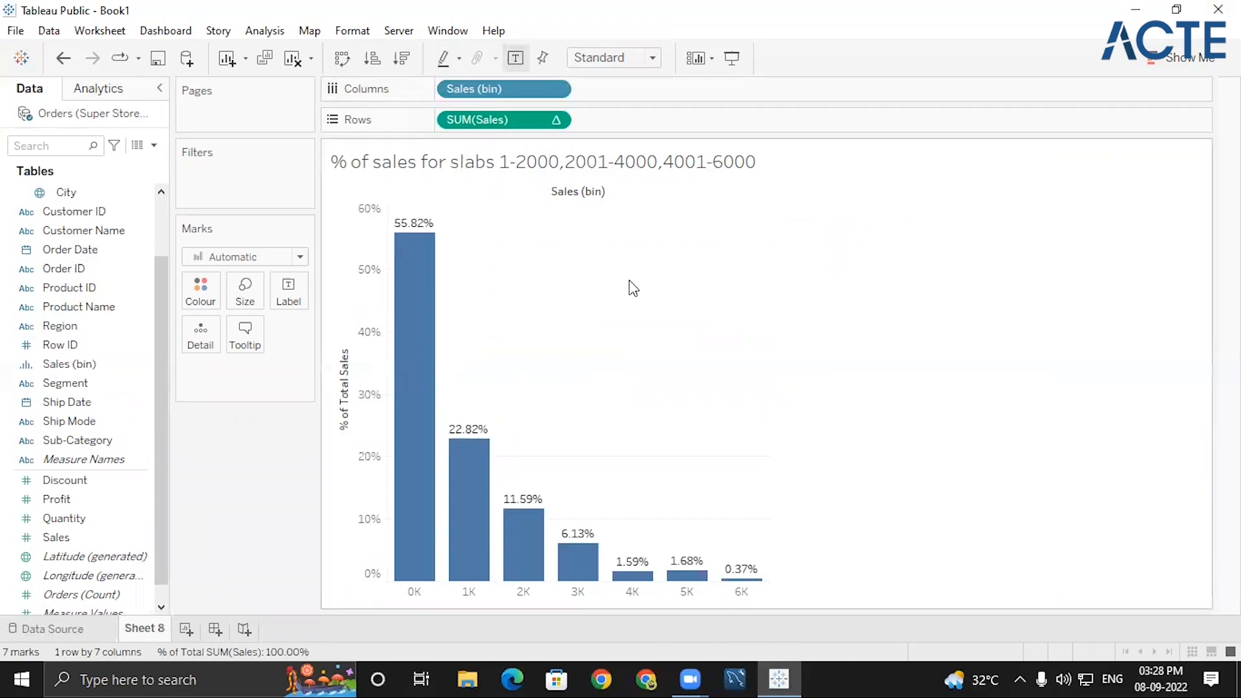
pyautogui.moveTo(405, 394)
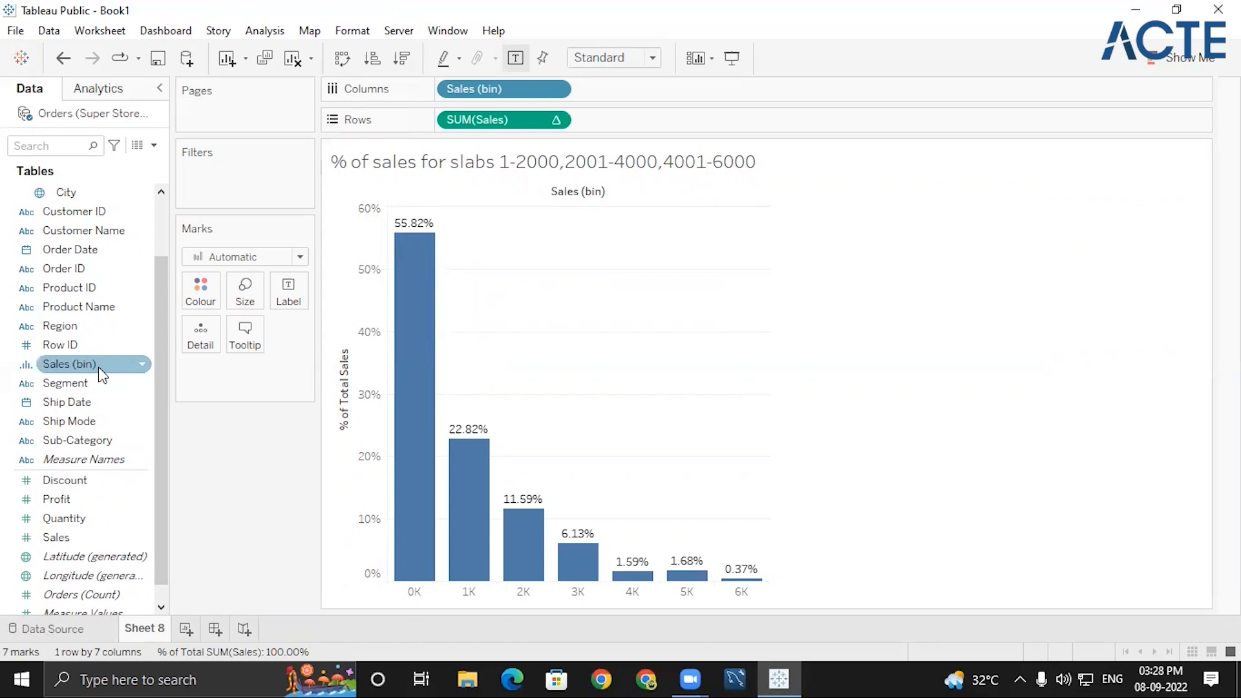
# - Edit the Sales (bin) field and start a new parameter for its bin size
pyautogui.click(139, 369)
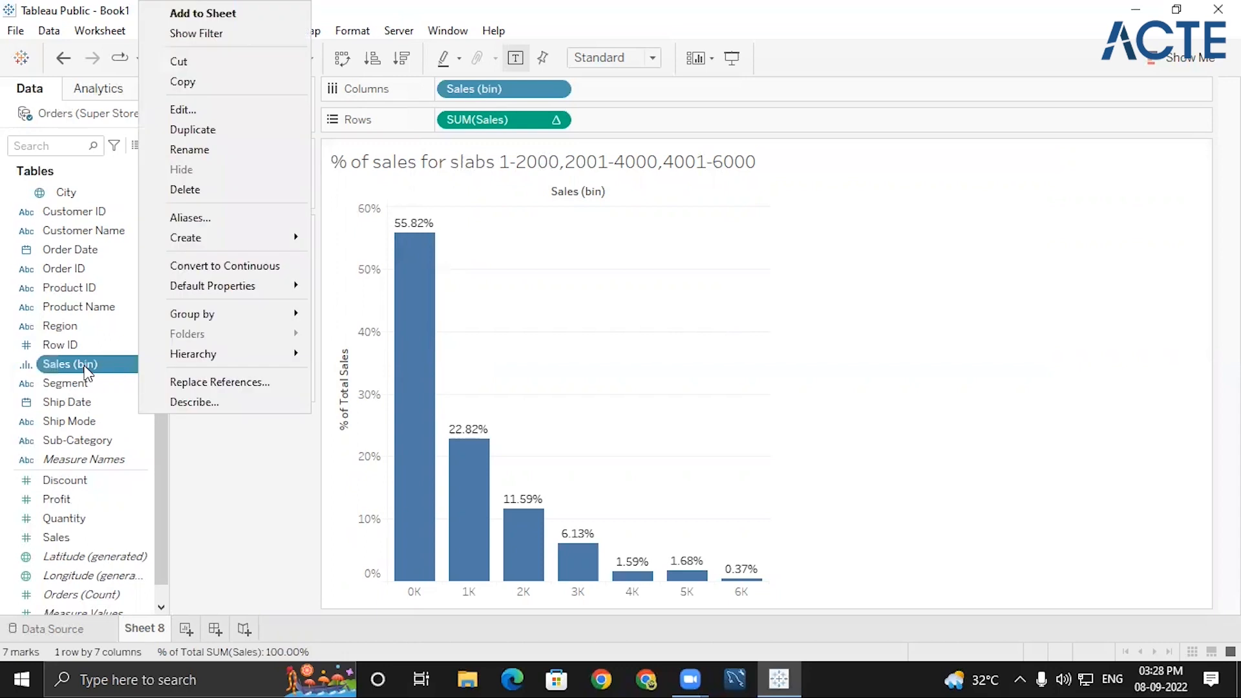
pyautogui.click(193, 109)
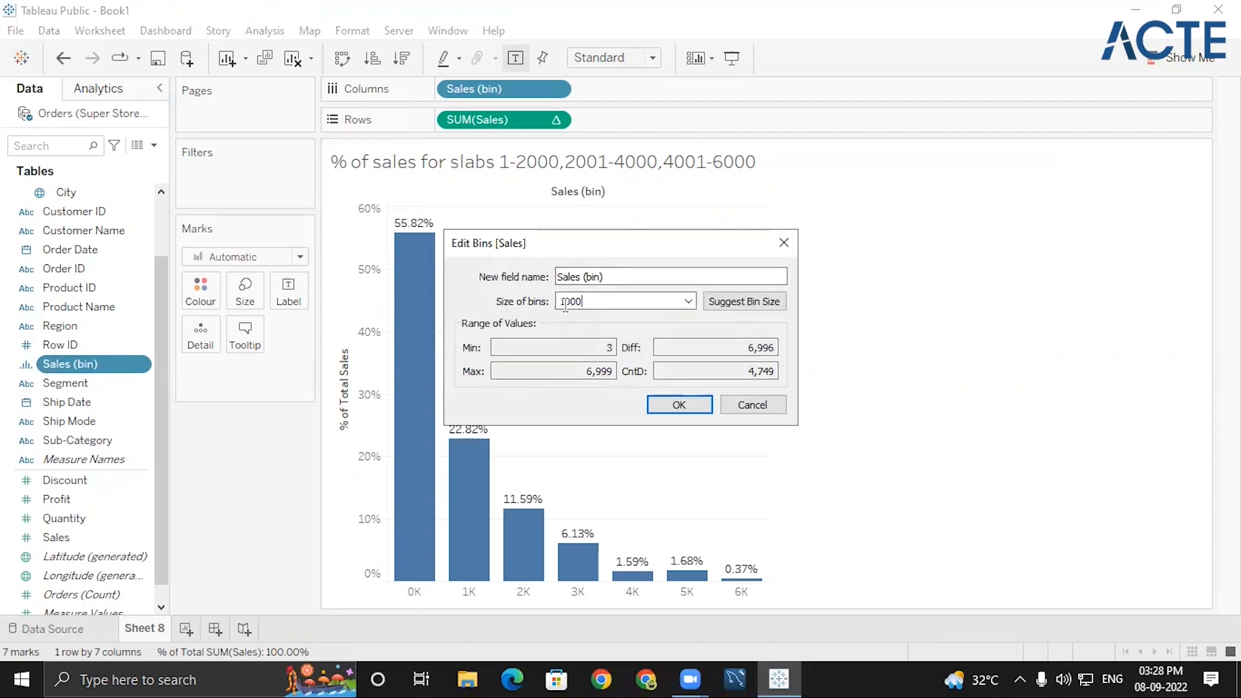
pyautogui.click(689, 303)
pyautogui.click(688, 303)
pyautogui.click(689, 304)
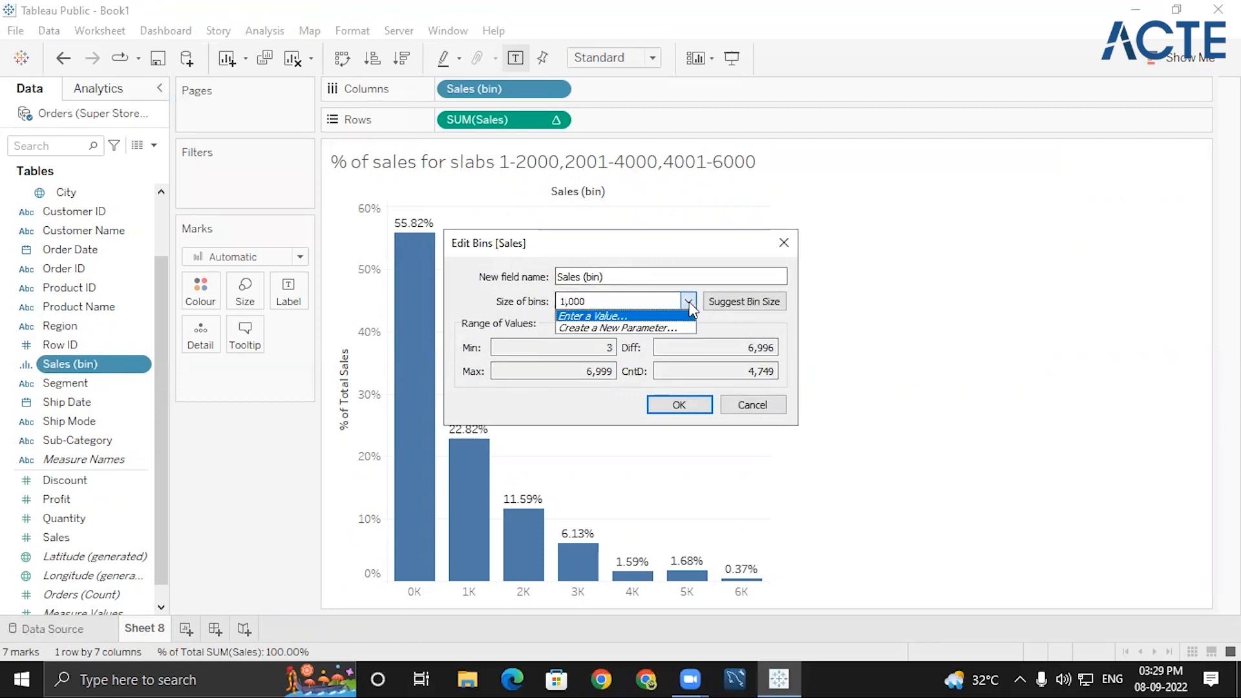
pyautogui.click(644, 329)
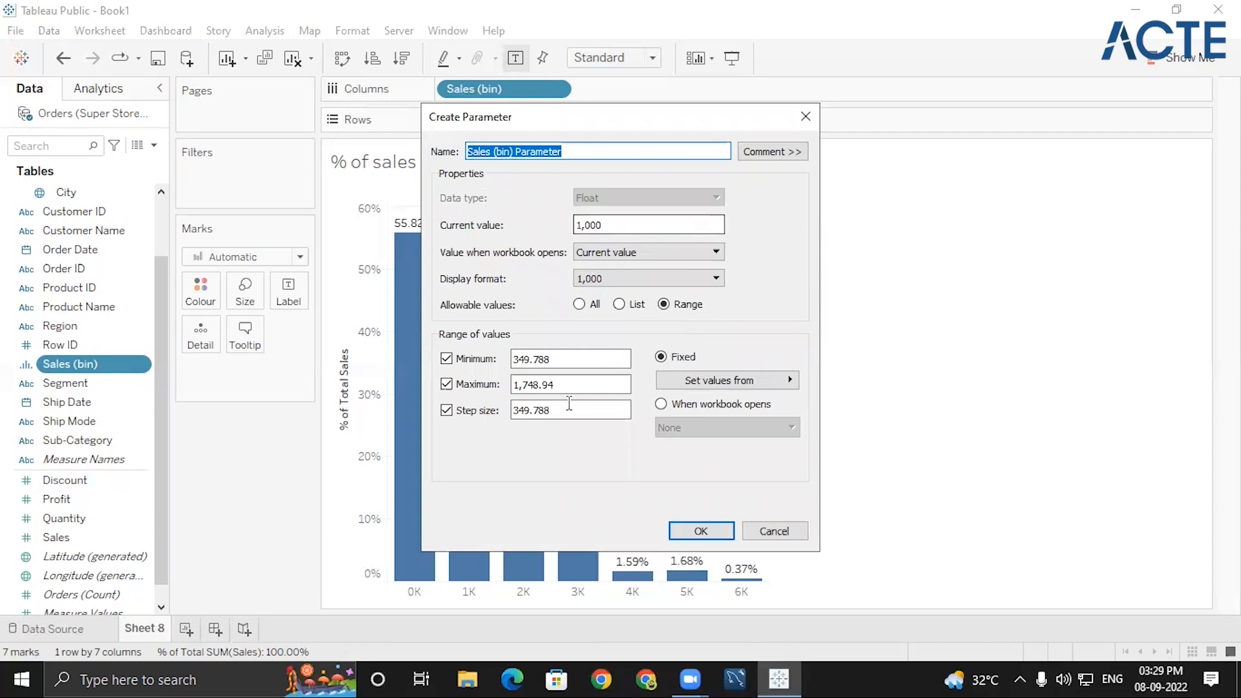
# - Set the parameter's range to minimum 100, maximum 1000 and step size 100, and apply it to the Sales (bin) field
pyautogui.click(523, 357)
pyautogui.moveTo(523, 359); pyautogui.dragTo(550, 380)
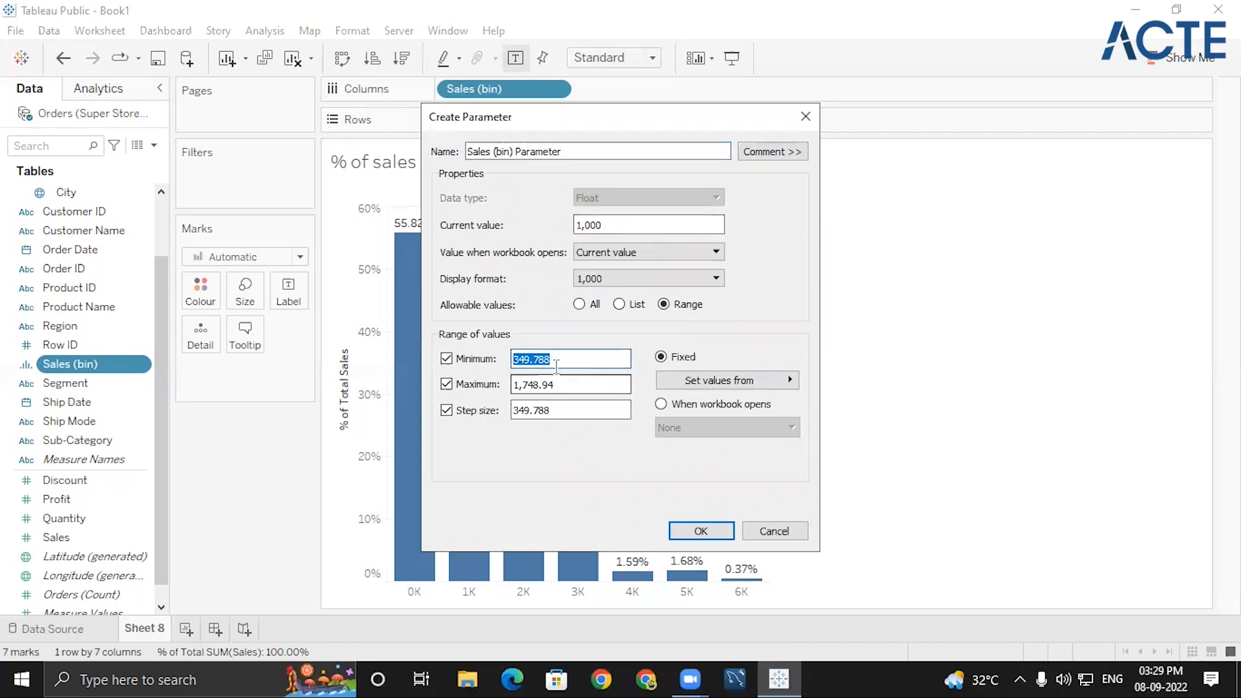
pyautogui.click(555, 353)
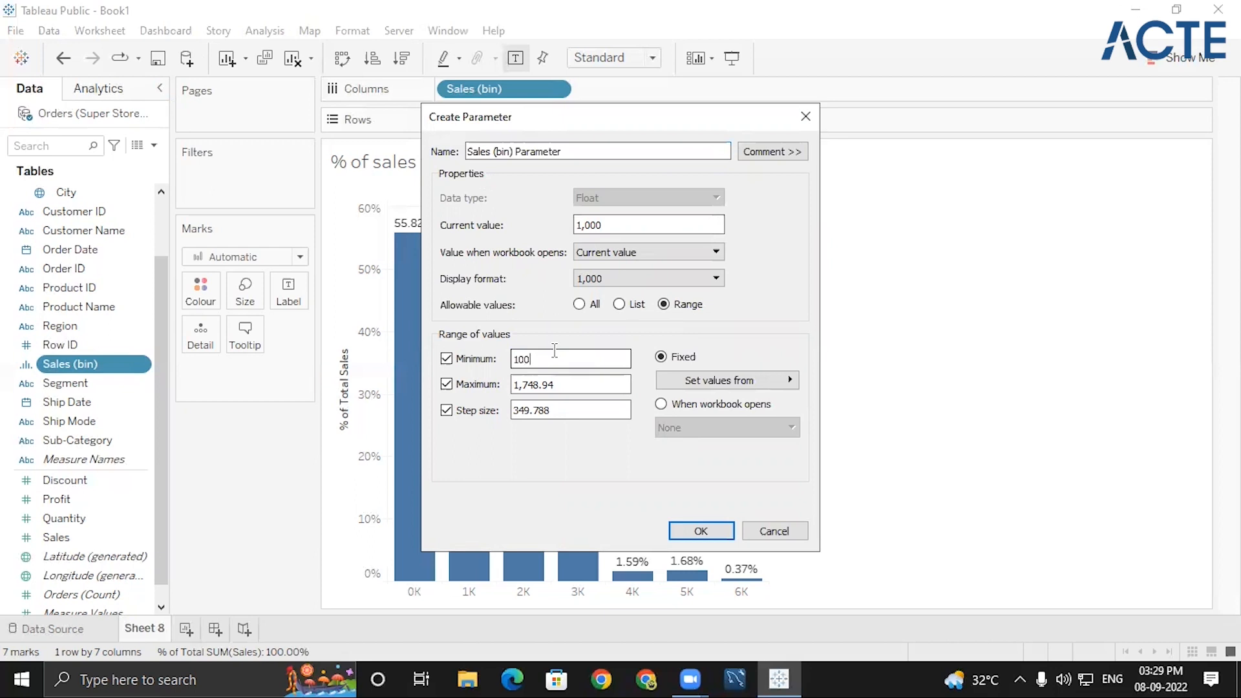
pyautogui.click(571, 382)
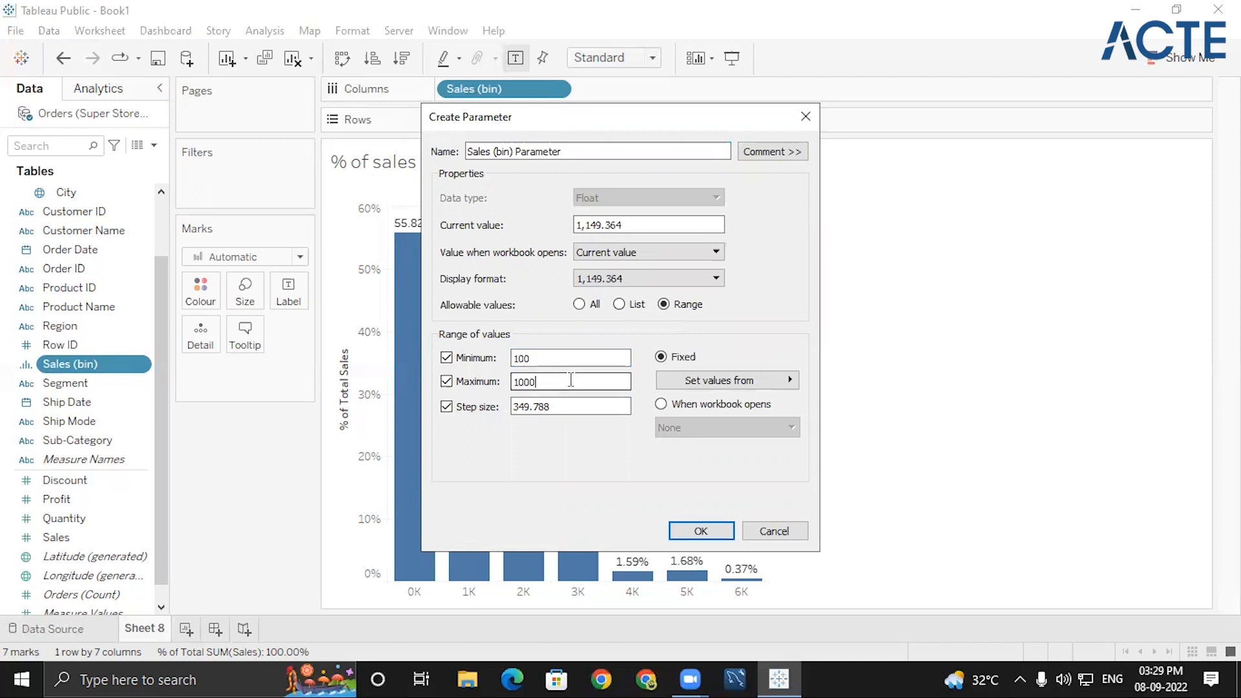
pyautogui.click(552, 408)
pyautogui.write('100')
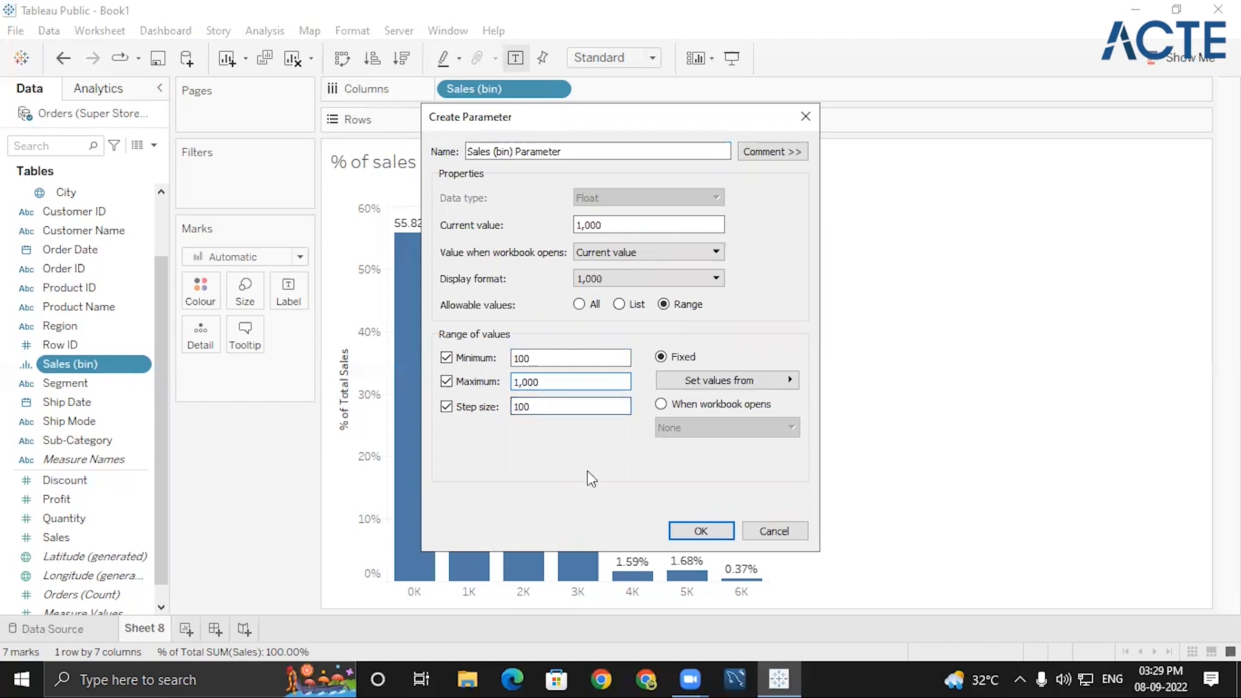
pyautogui.click(699, 527)
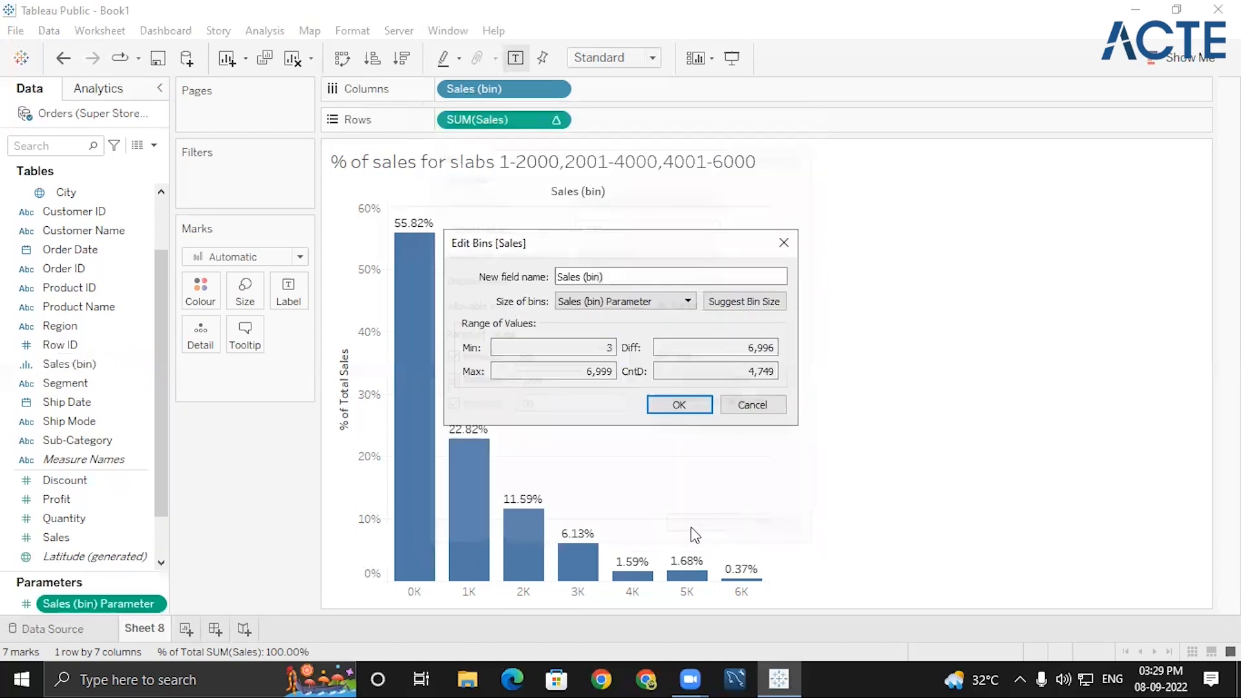
pyautogui.click(680, 404)
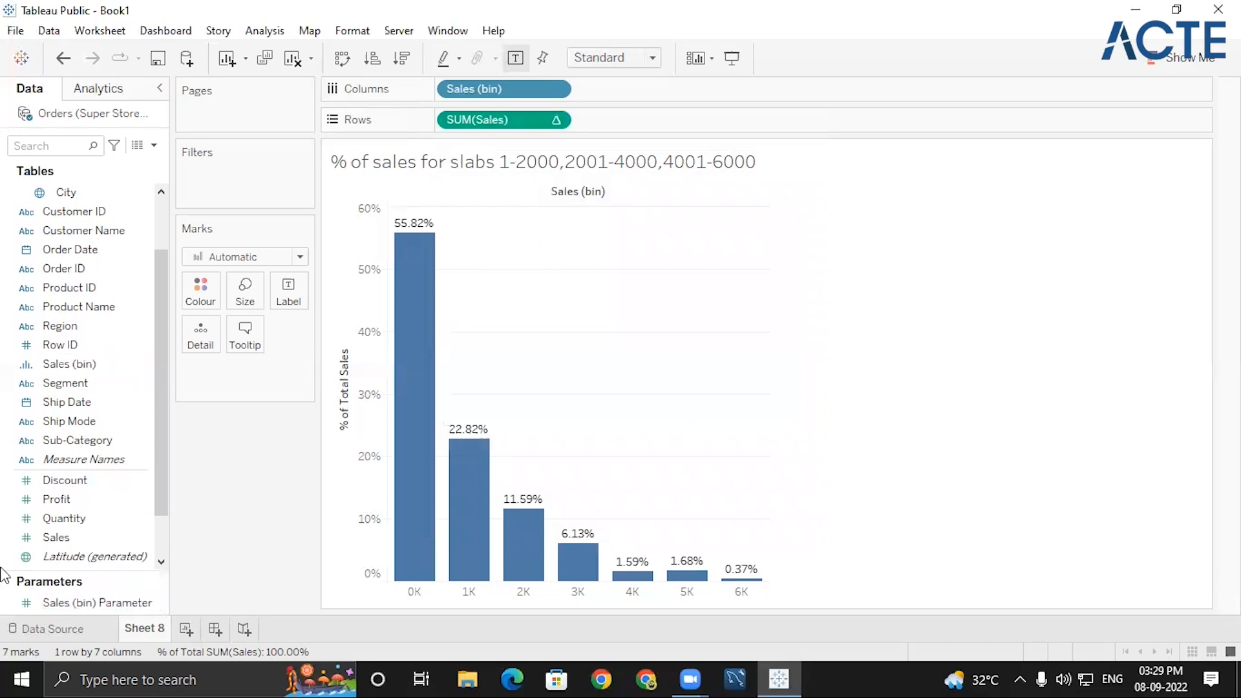
# - Show the control for Sales (bin) Parameter on the sheet and set its value to 100
pyautogui.click(161, 605)
pyautogui.click(226, 300)
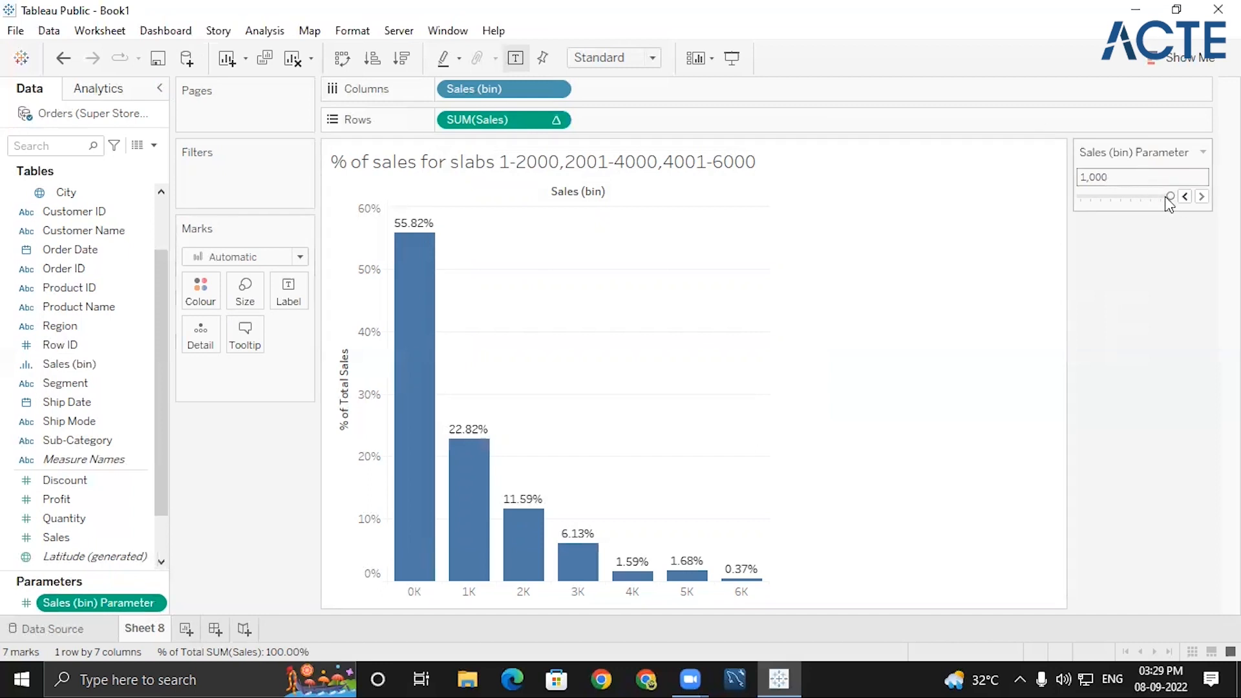
pyautogui.moveTo(1080, 201); pyautogui.dragTo(1084, 200)
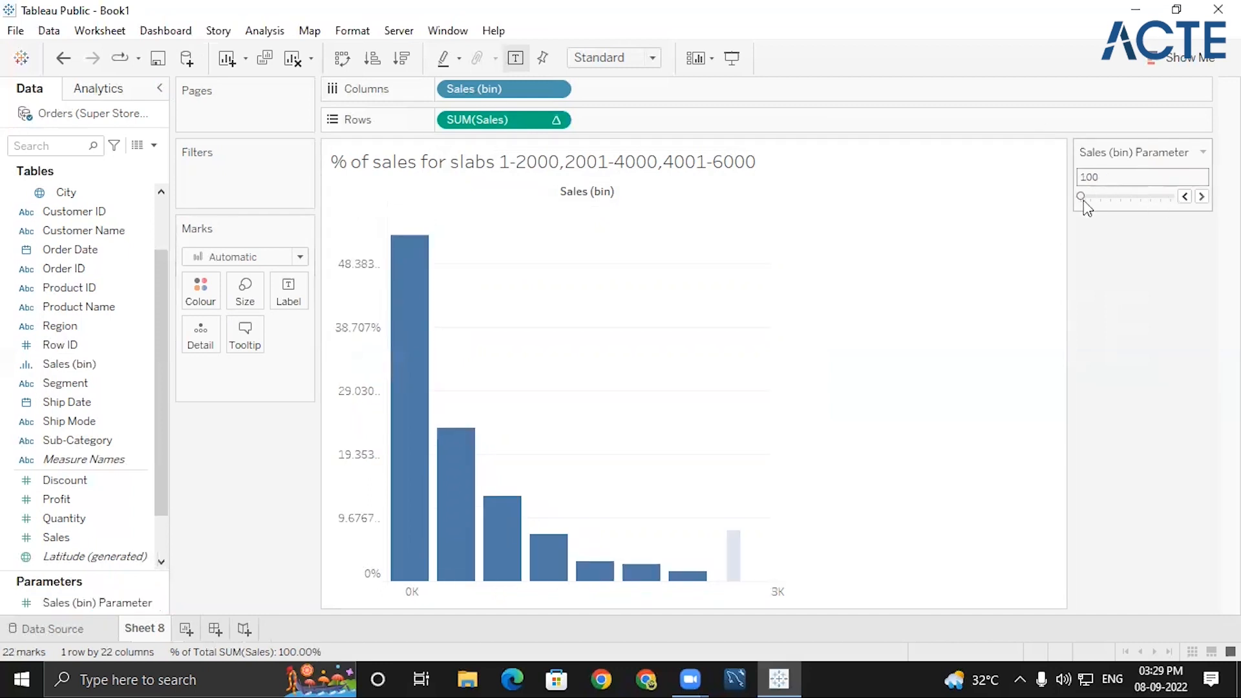
# - Raise the bin size parameter from 100 to 900 in increments of 100 to compare the resulting charts
pyautogui.click(1202, 196)
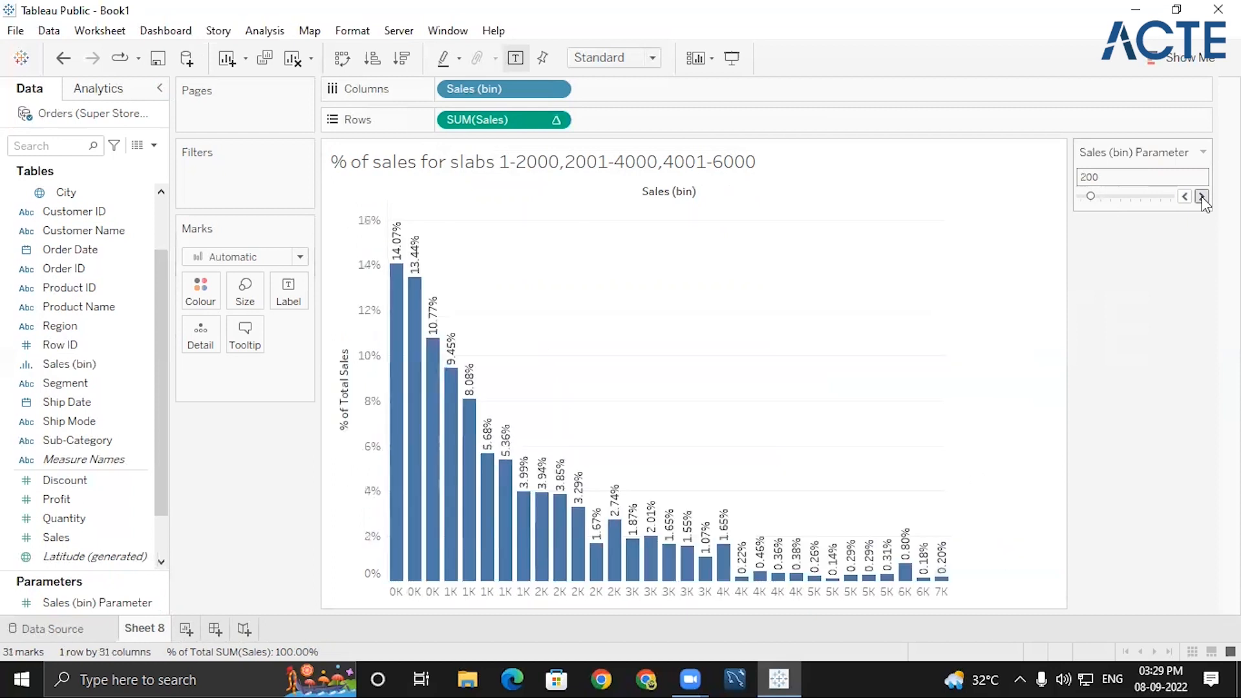
pyautogui.click(1201, 196)
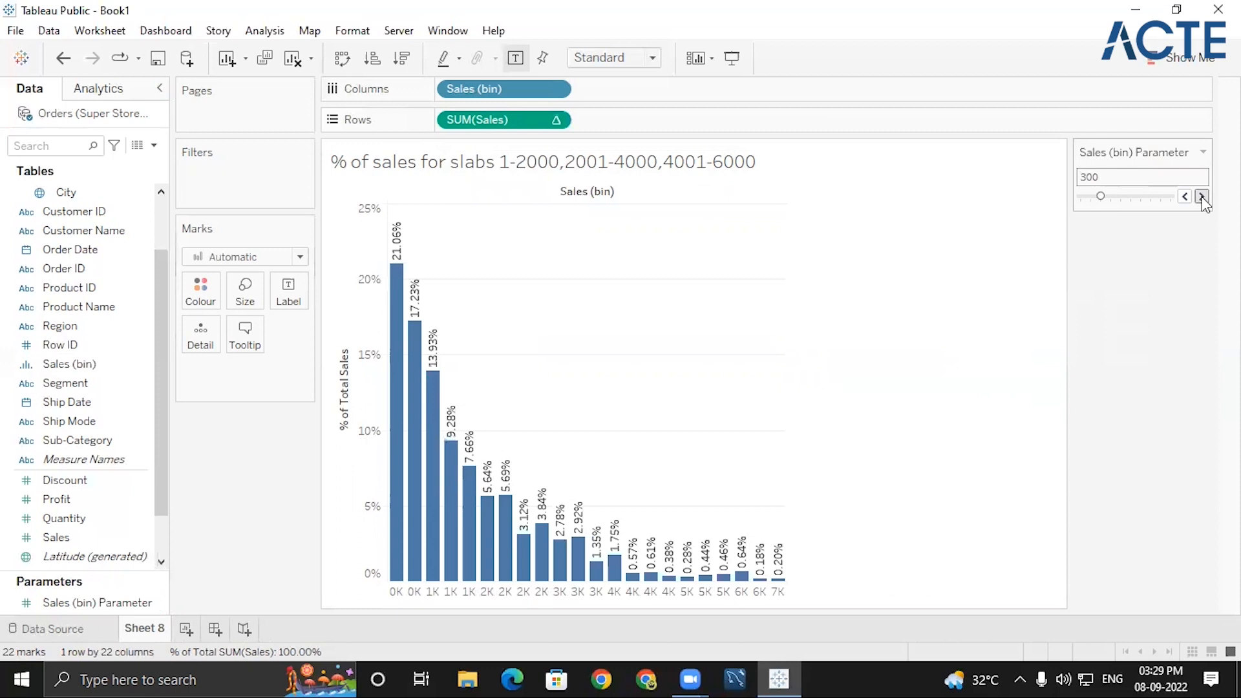
pyautogui.click(1202, 196)
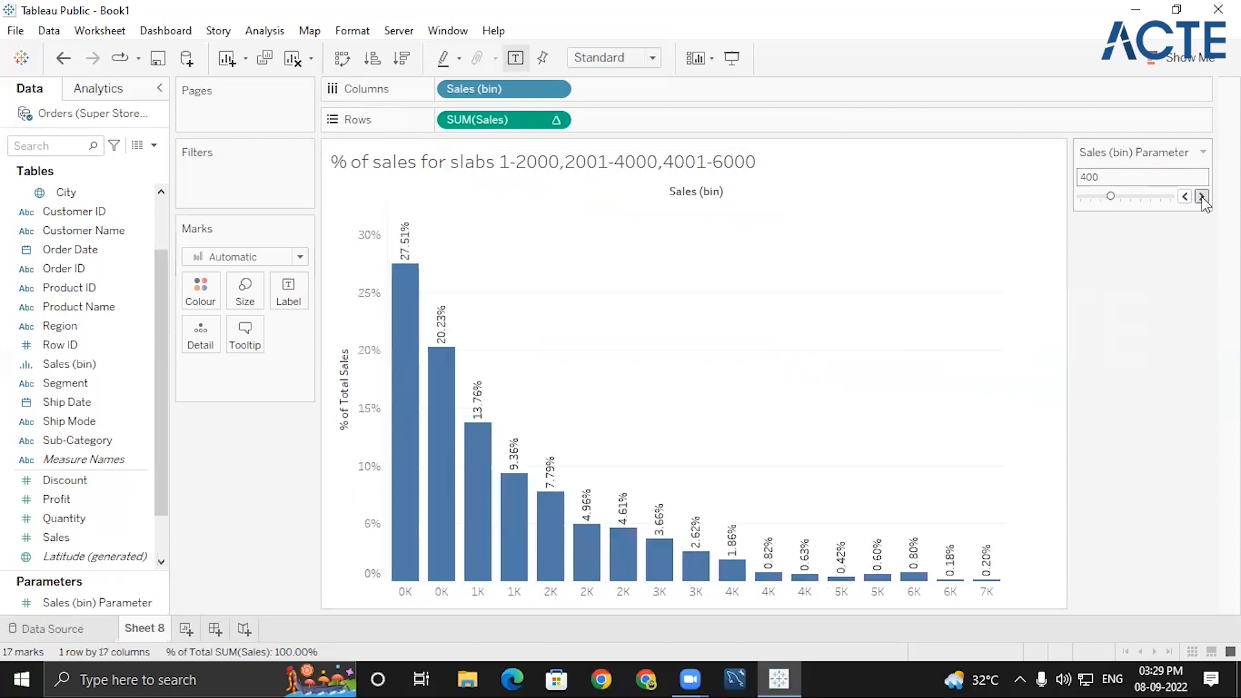
pyautogui.click(1202, 197)
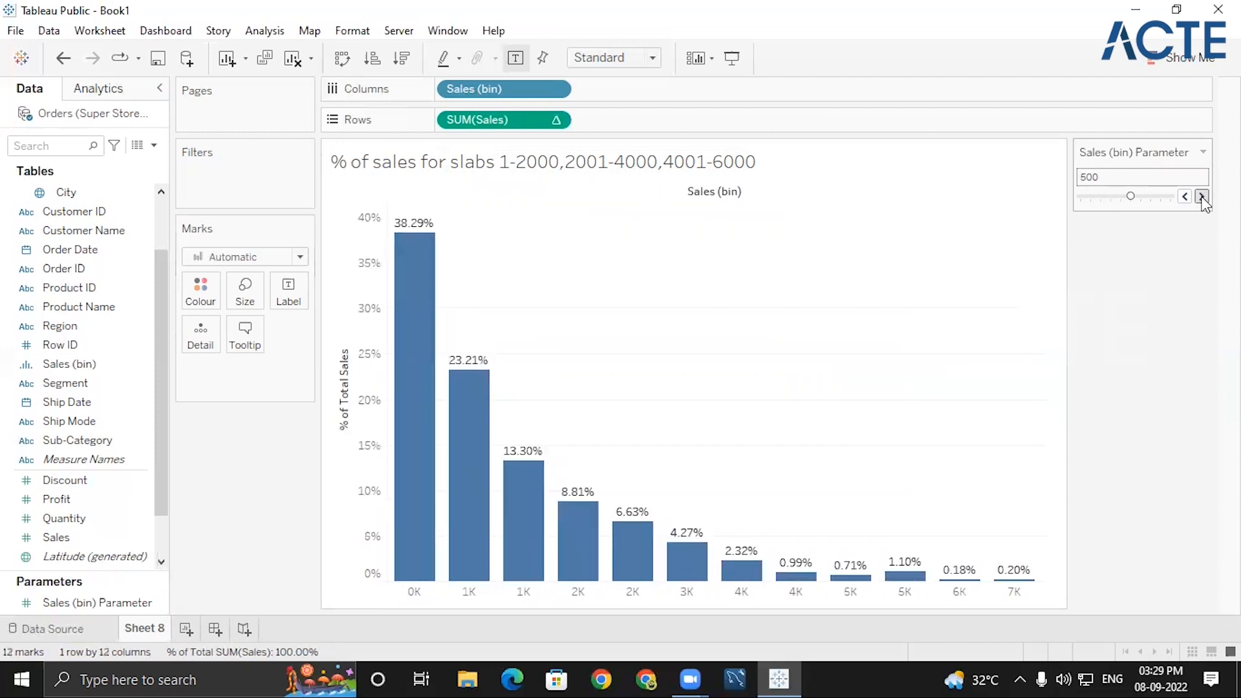
pyautogui.click(1202, 197)
pyautogui.click(1202, 196)
pyautogui.click(1202, 197)
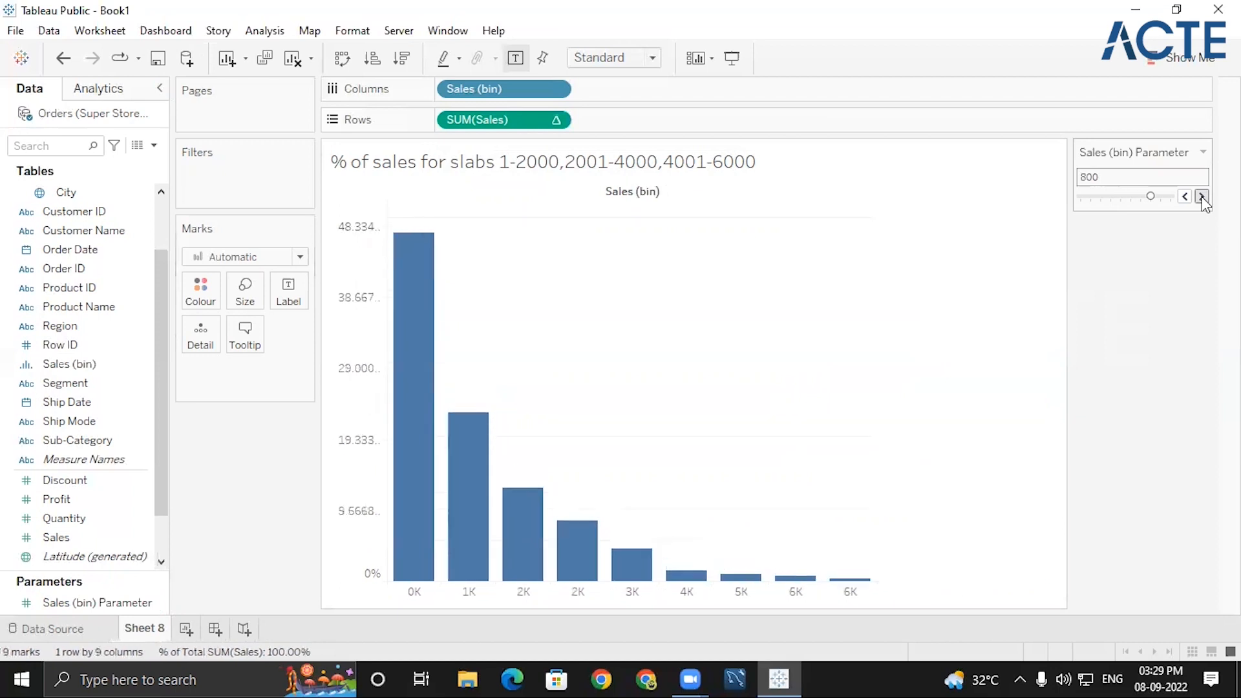
pyautogui.click(1201, 196)
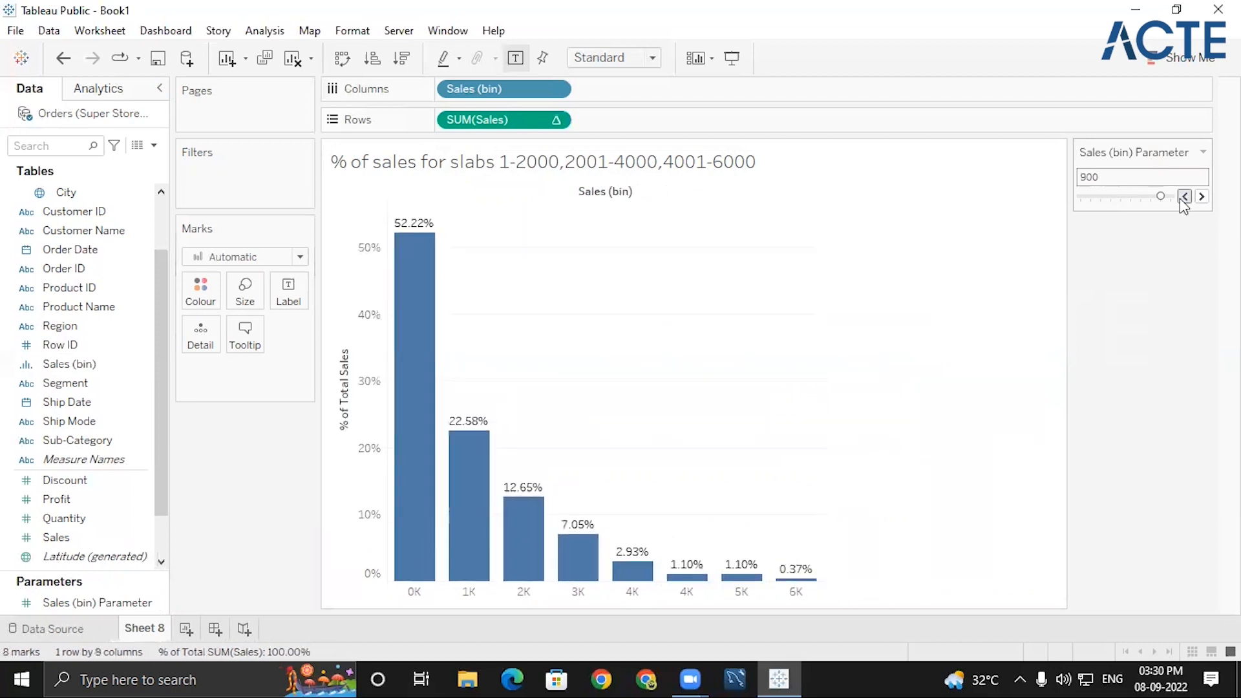
# - Lower the bin size parameter step by step to 100, and raise it again to 1,000
pyautogui.click(1185, 197)
pyautogui.click(1185, 197)
pyautogui.click(1185, 196)
pyautogui.click(1185, 197)
pyautogui.click(1185, 197)
pyautogui.click(1185, 197)
pyautogui.click(1185, 196)
pyautogui.click(1185, 196)
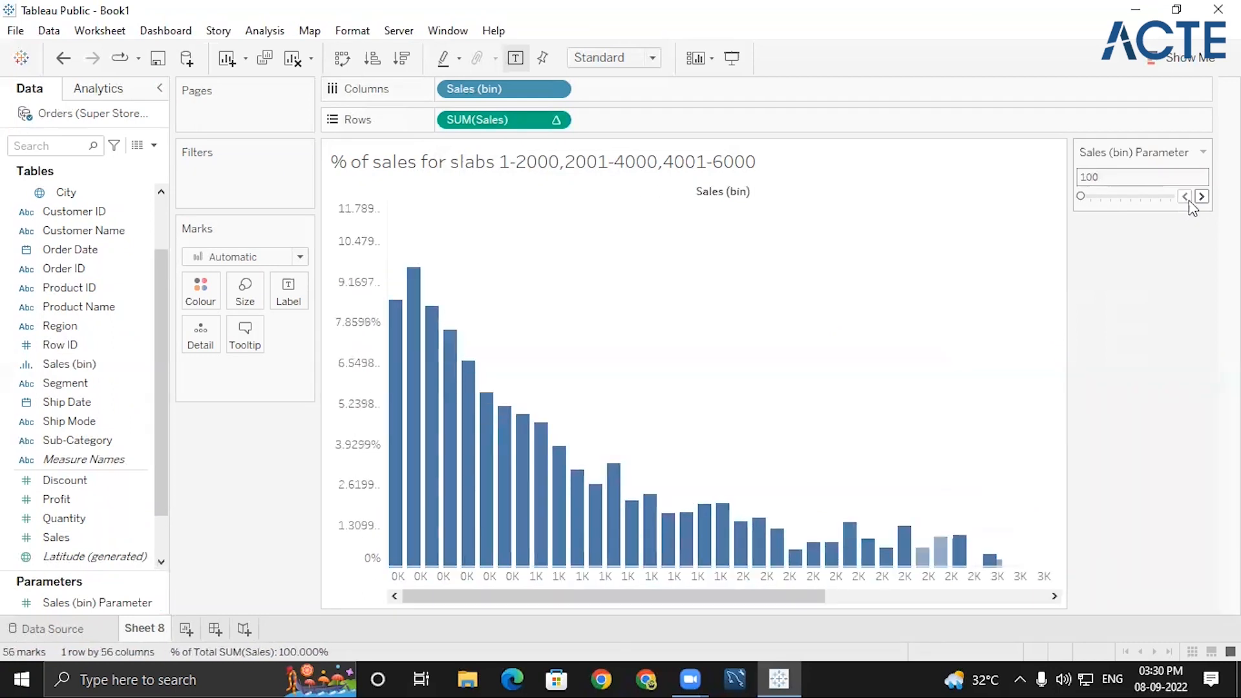
pyautogui.click(1202, 197)
pyautogui.click(1202, 197)
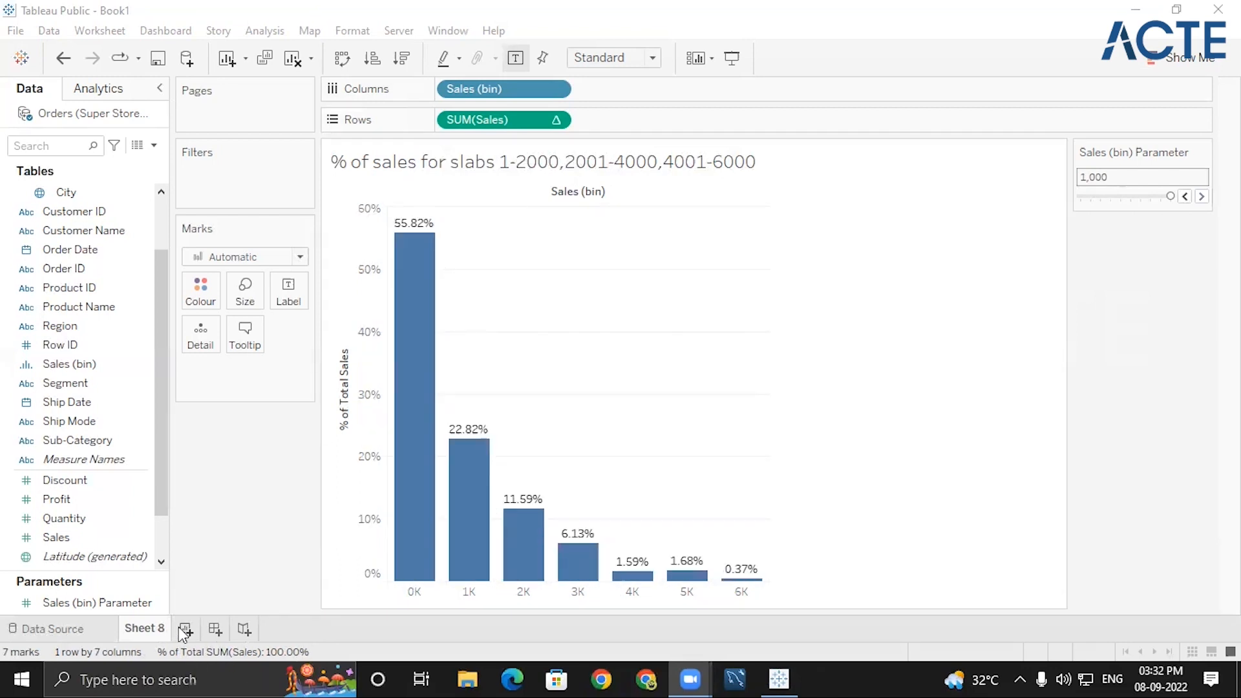
# - Add a new worksheet and build a table of Sales by Segment
pyautogui.click(608, 73)
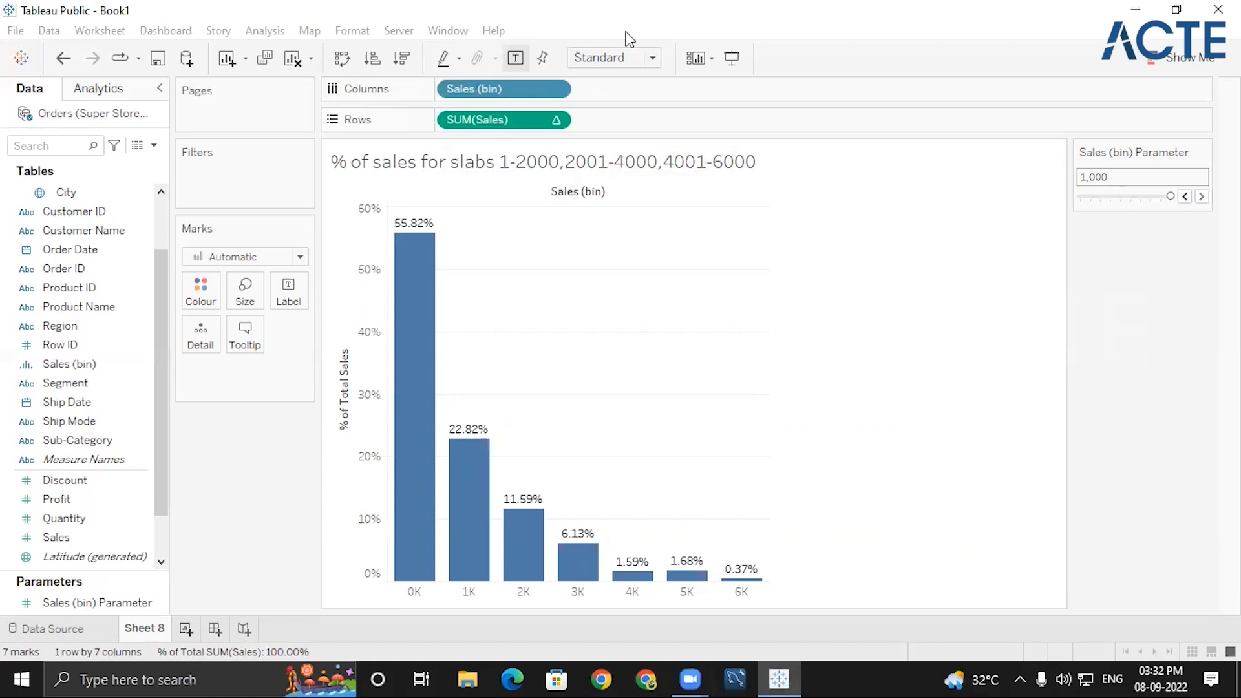
pyautogui.hotkey('ctrl', 'm')
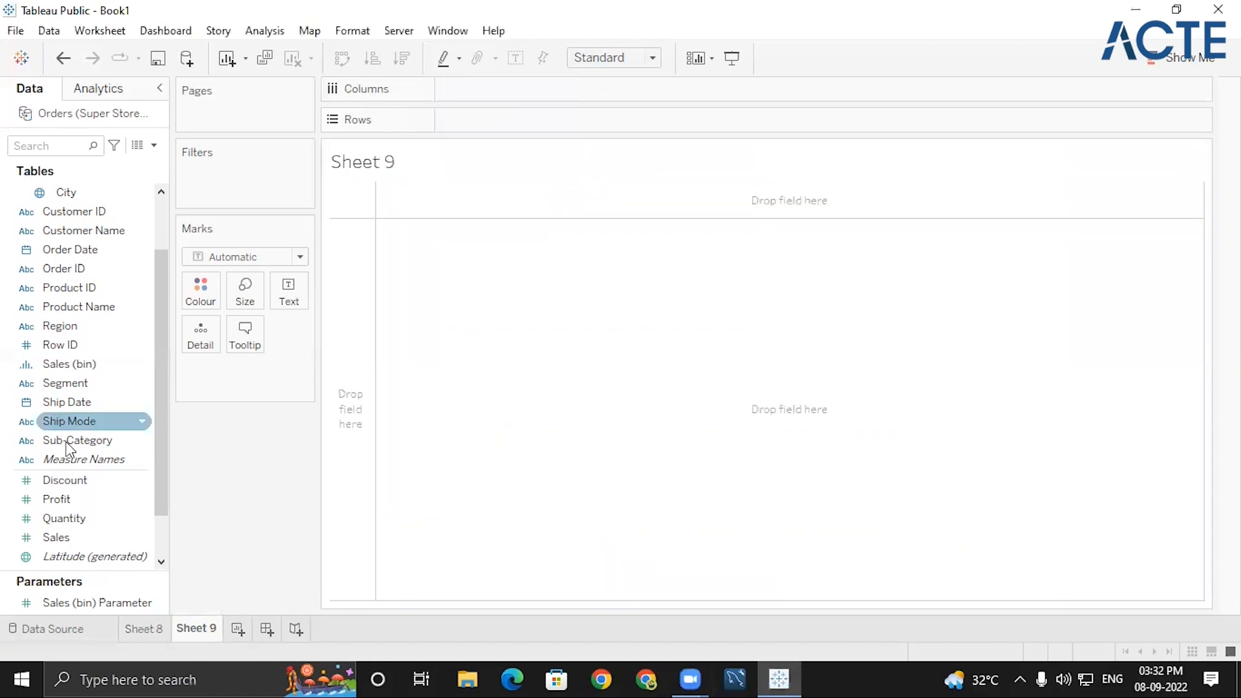
pyautogui.doubleClick(80, 383)
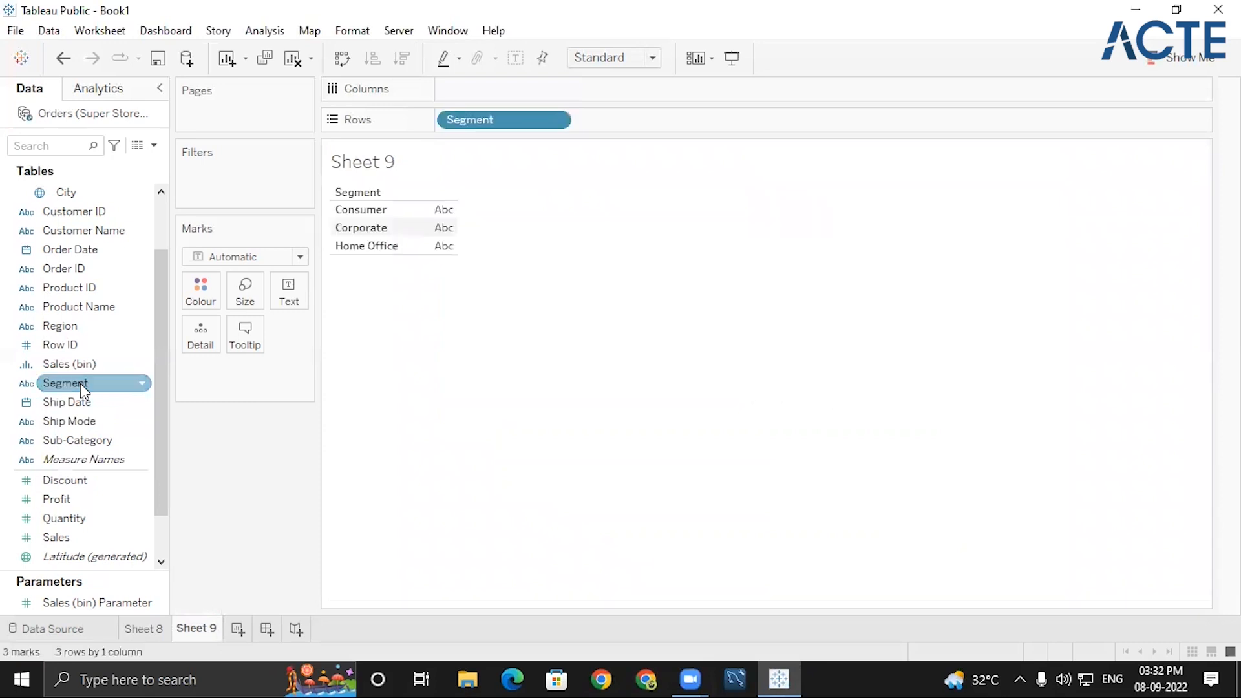
pyautogui.doubleClick(64, 535)
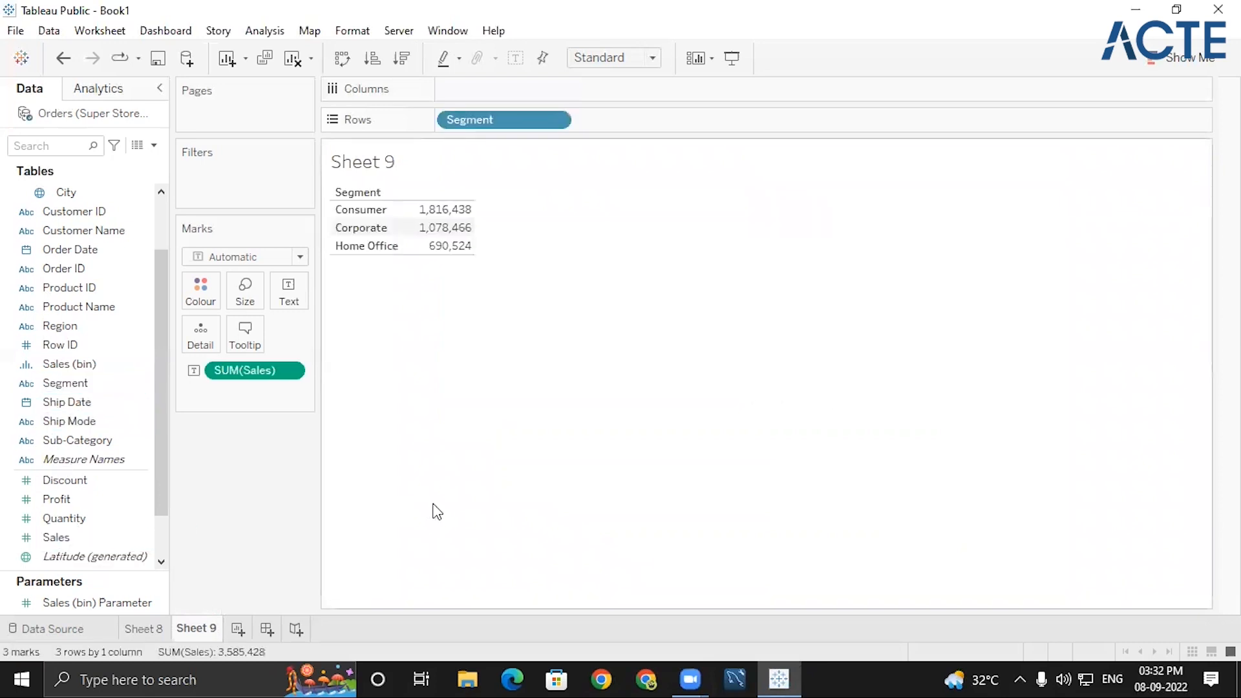
# - Convert the Segment table to a horizontal bar chart and swap rows and columns so the bars stand vertically
pyautogui.click(77, 440)
pyautogui.click(1188, 60)
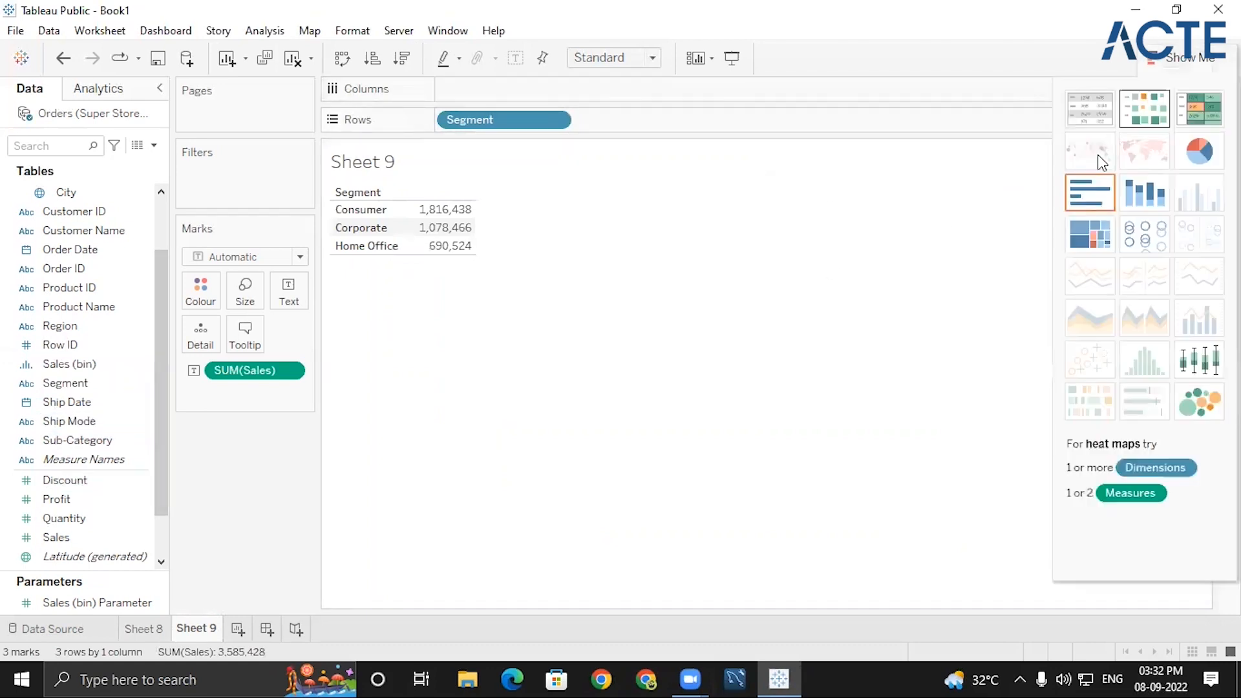
pyautogui.click(1073, 194)
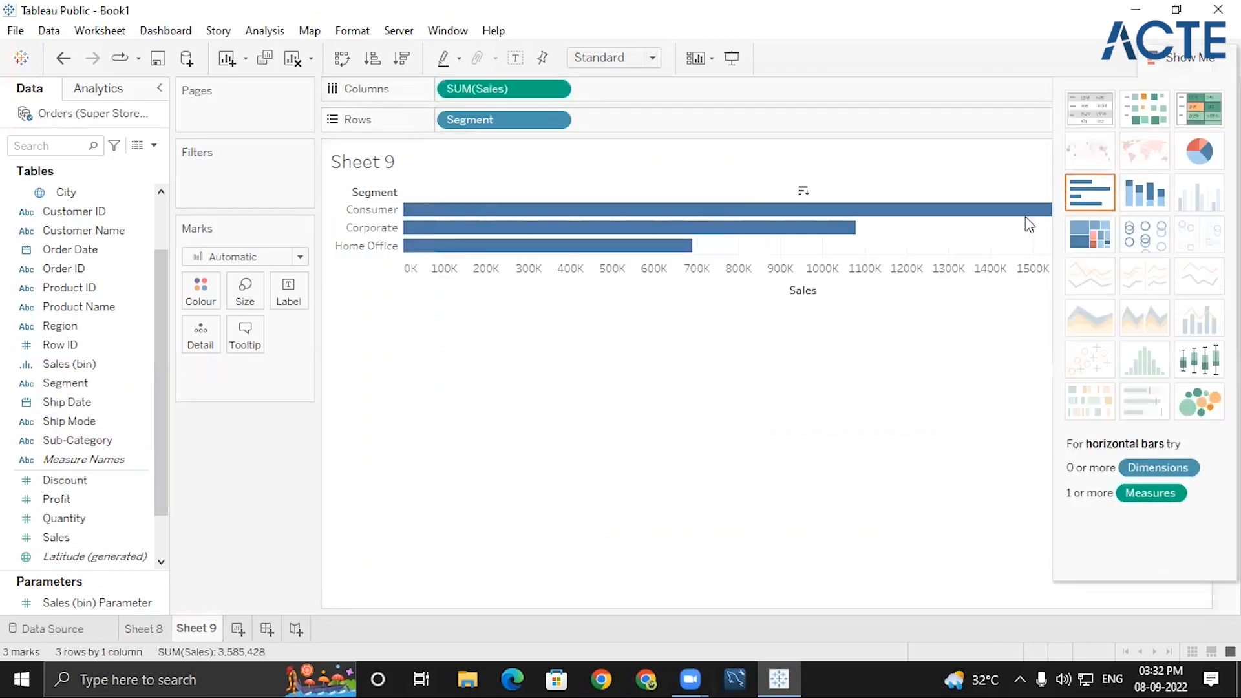
pyautogui.click(352, 63)
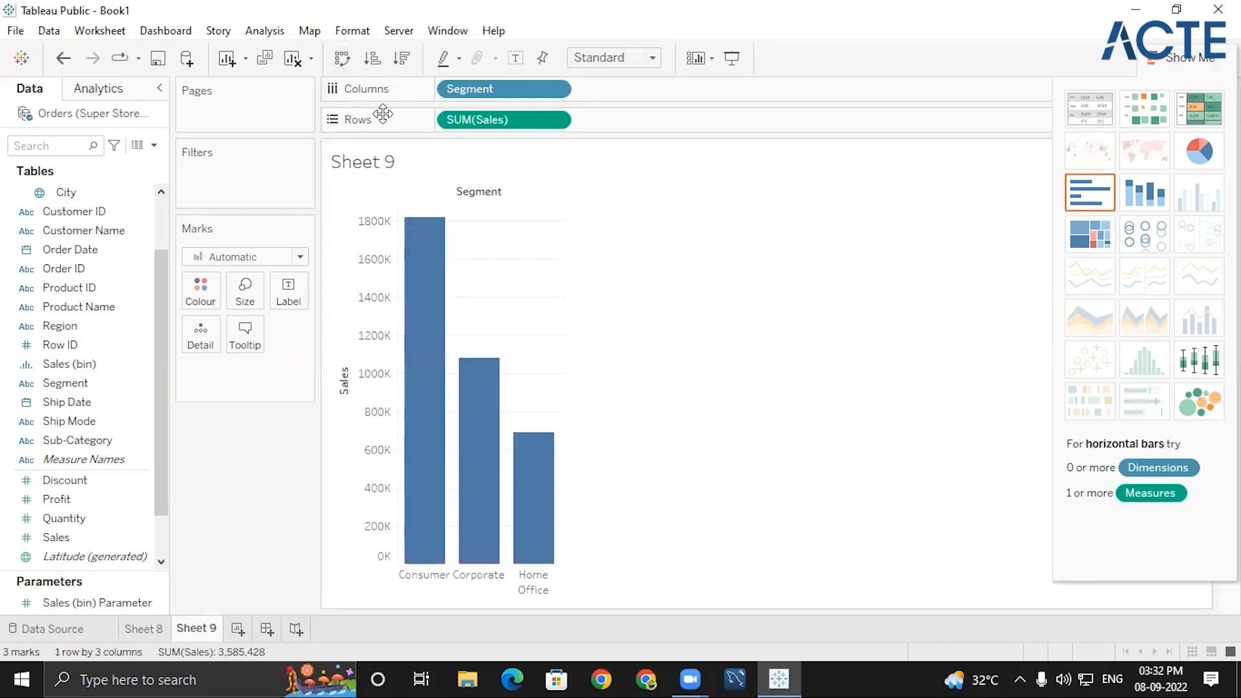
pyautogui.click(1158, 61)
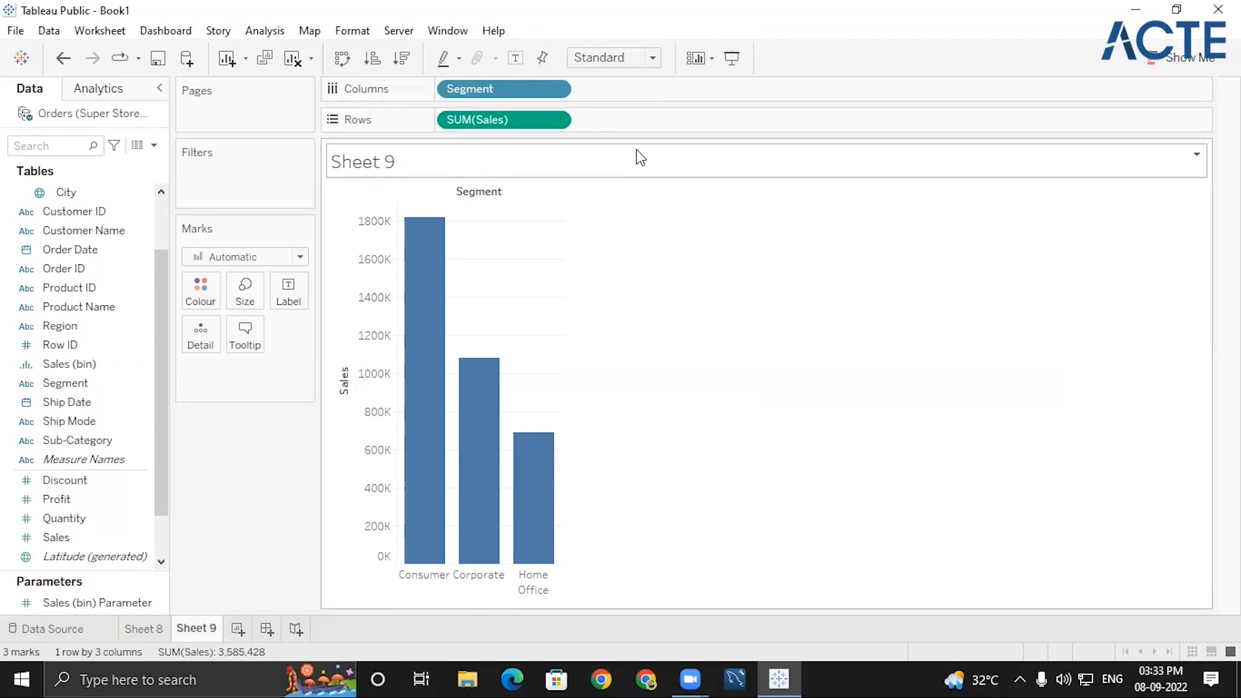
# - Replace Segment with Category on the chart's columns
pyautogui.click(548, 92)
pyautogui.click(498, 422)
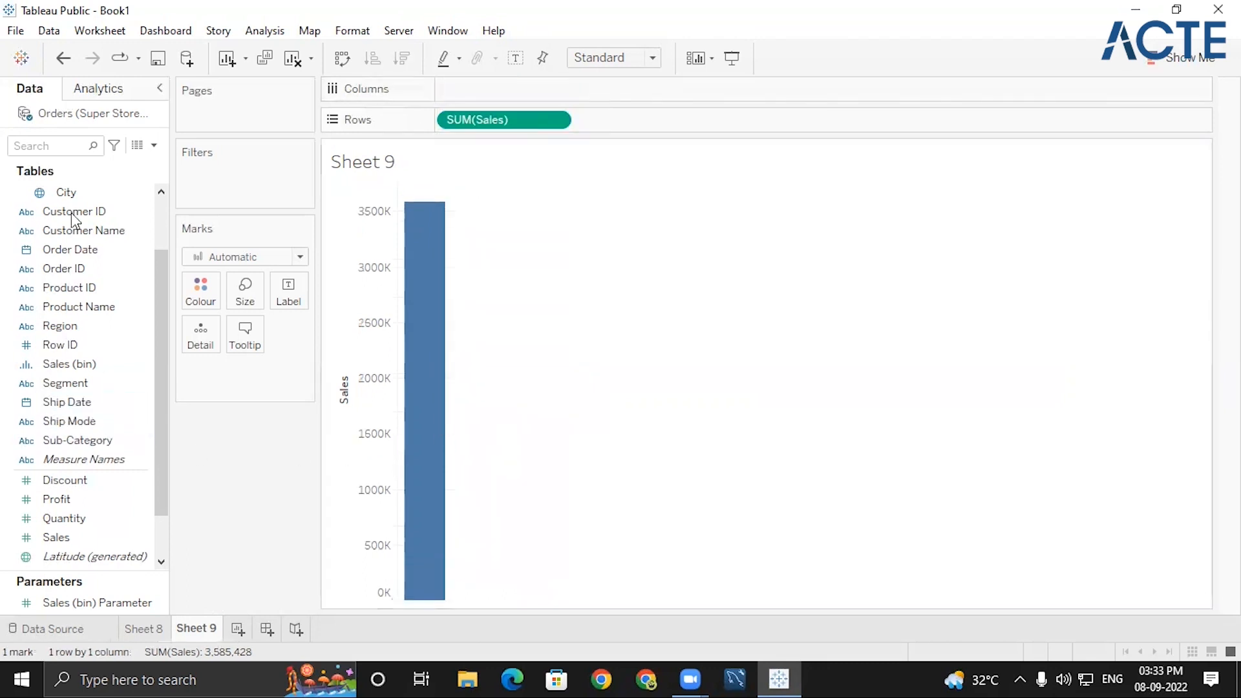
pyautogui.scroll(2, 156, 224)
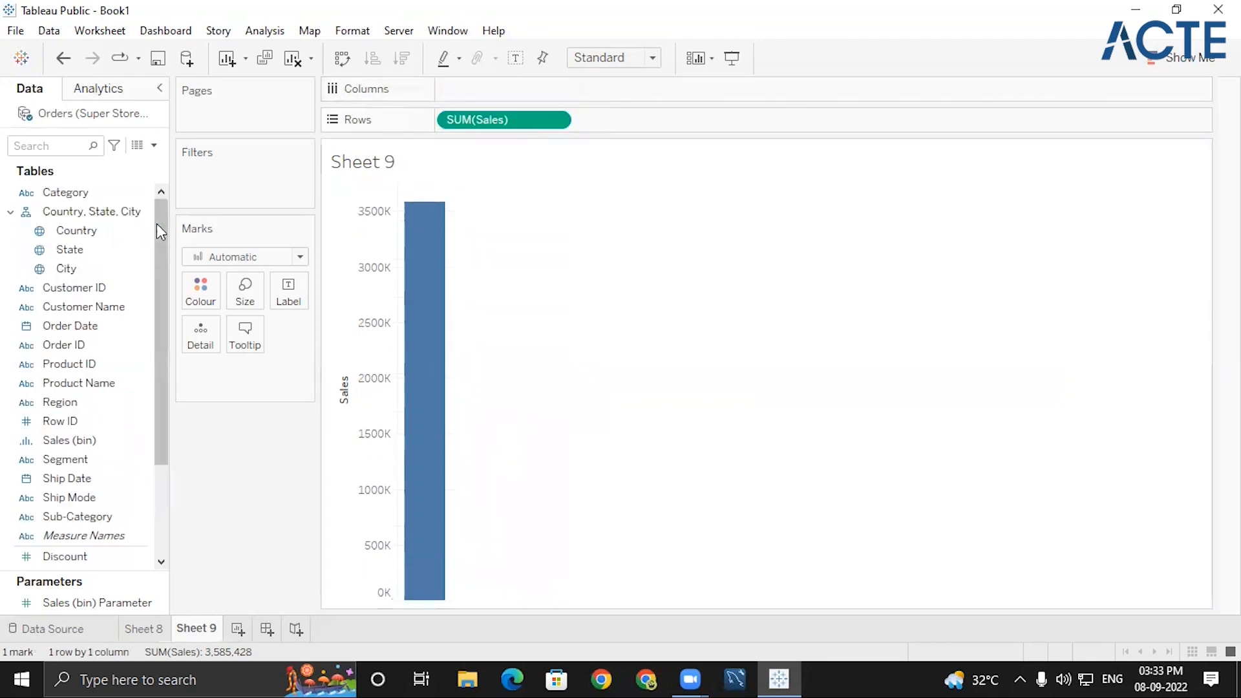
pyautogui.doubleClick(96, 192)
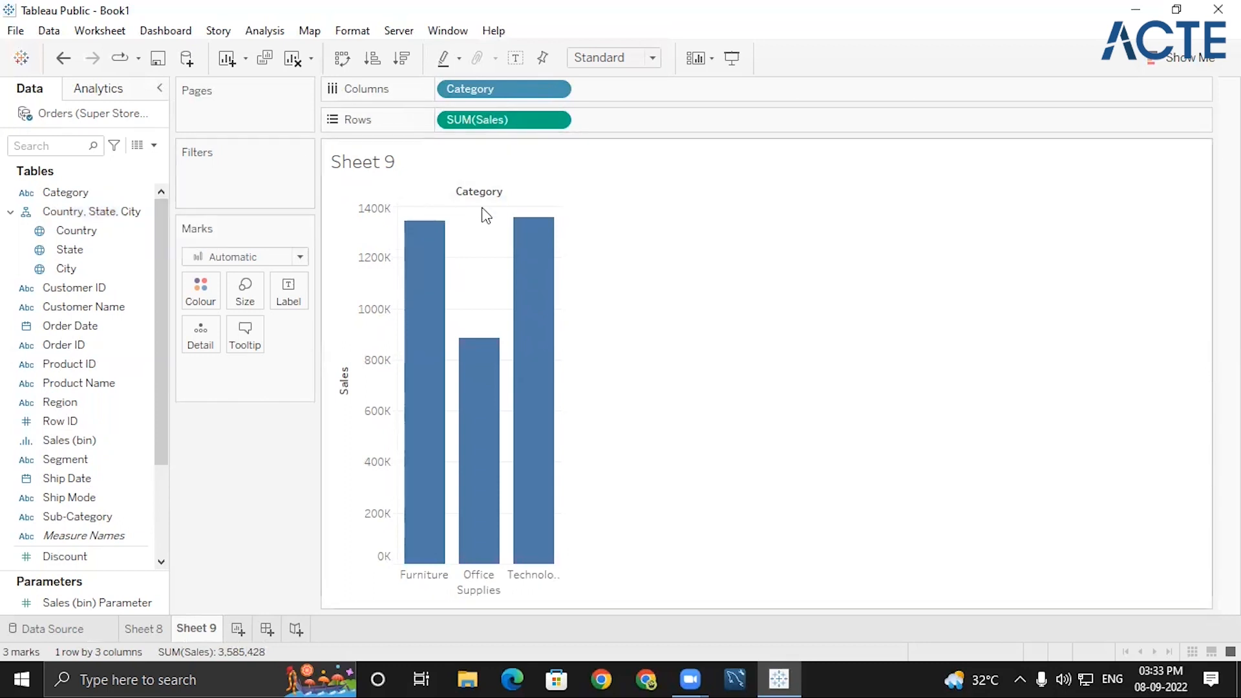
# - Replace Category with Sub-Category on the chart's columns
pyautogui.click(555, 90)
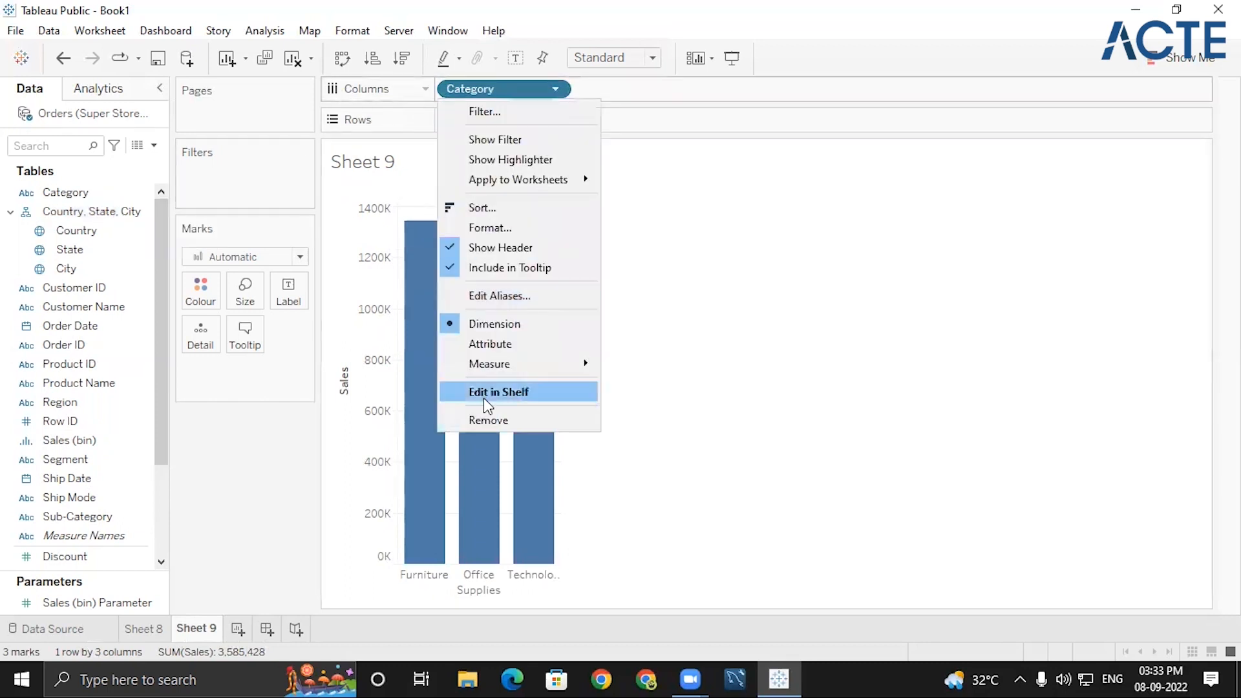
pyautogui.click(490, 420)
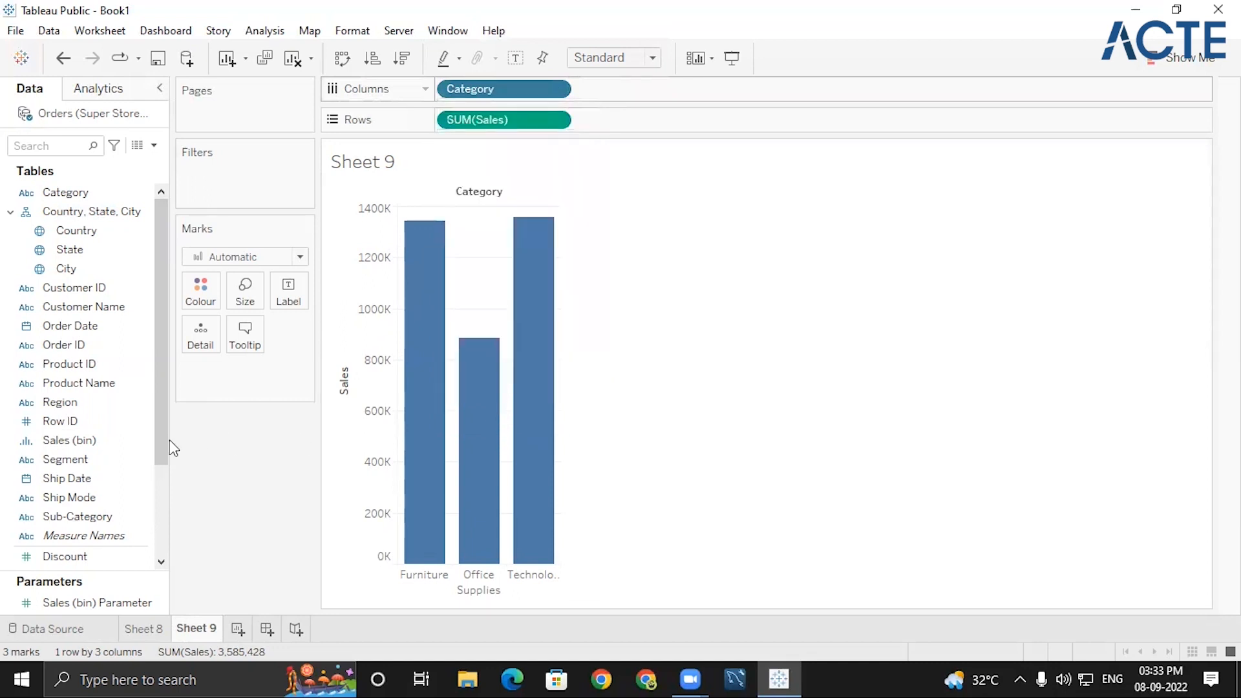
pyautogui.doubleClick(91, 516)
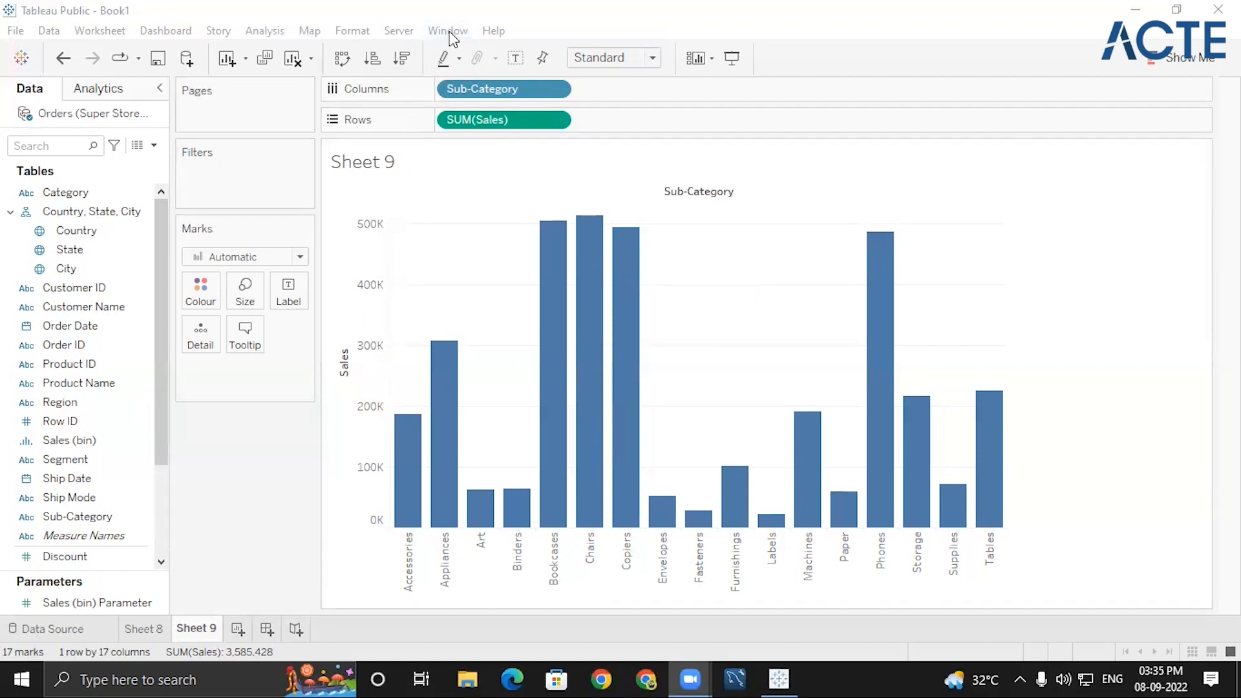
# - Start a new parameter and name it Dimension Selected
pyautogui.click(155, 145)
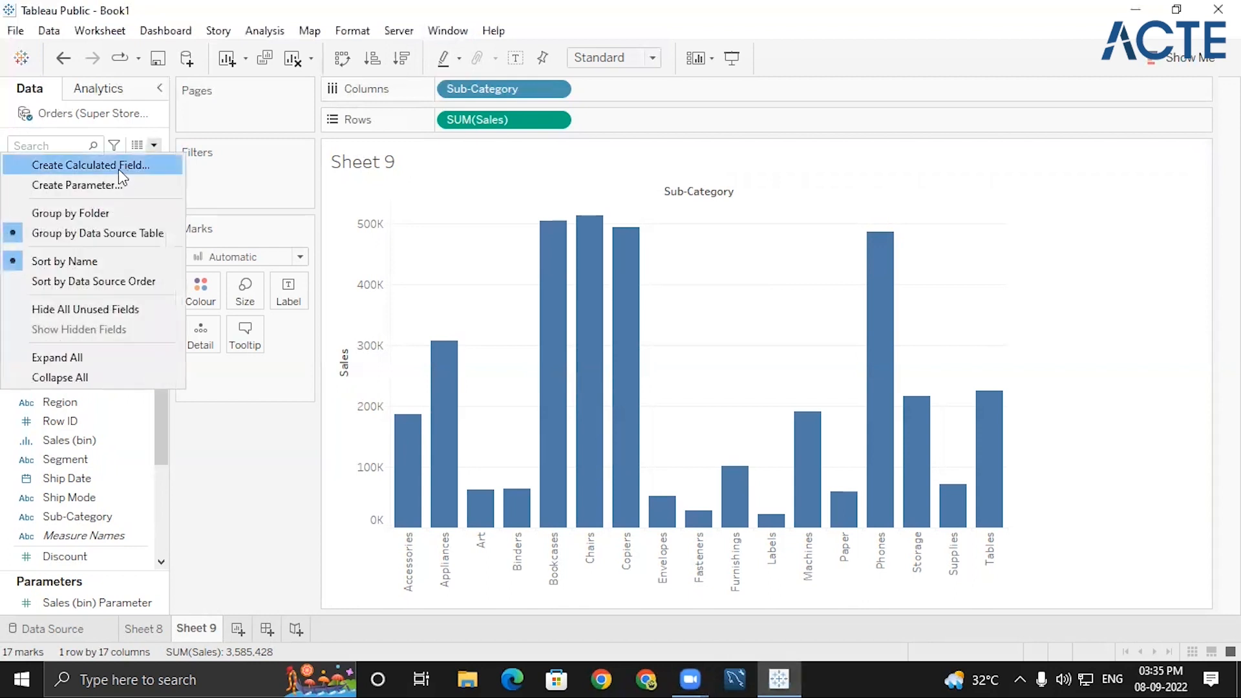
pyautogui.click(80, 188)
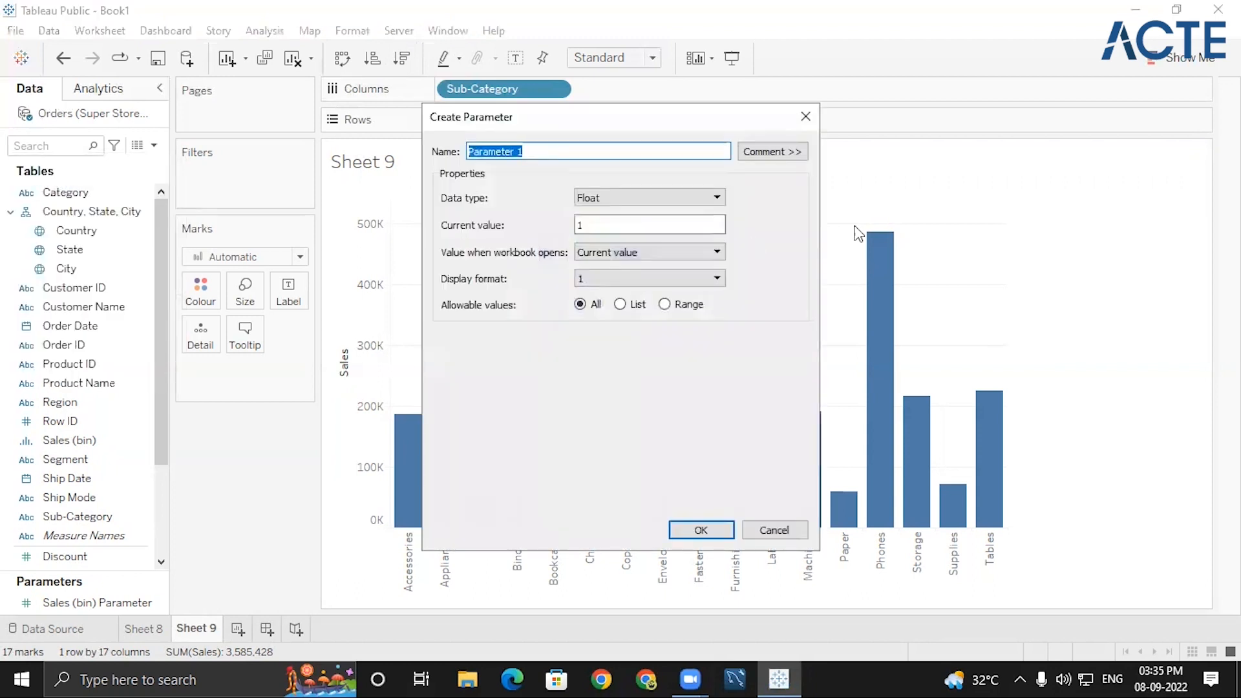
pyautogui.press('BackSpace')
pyautogui.write('Dime')
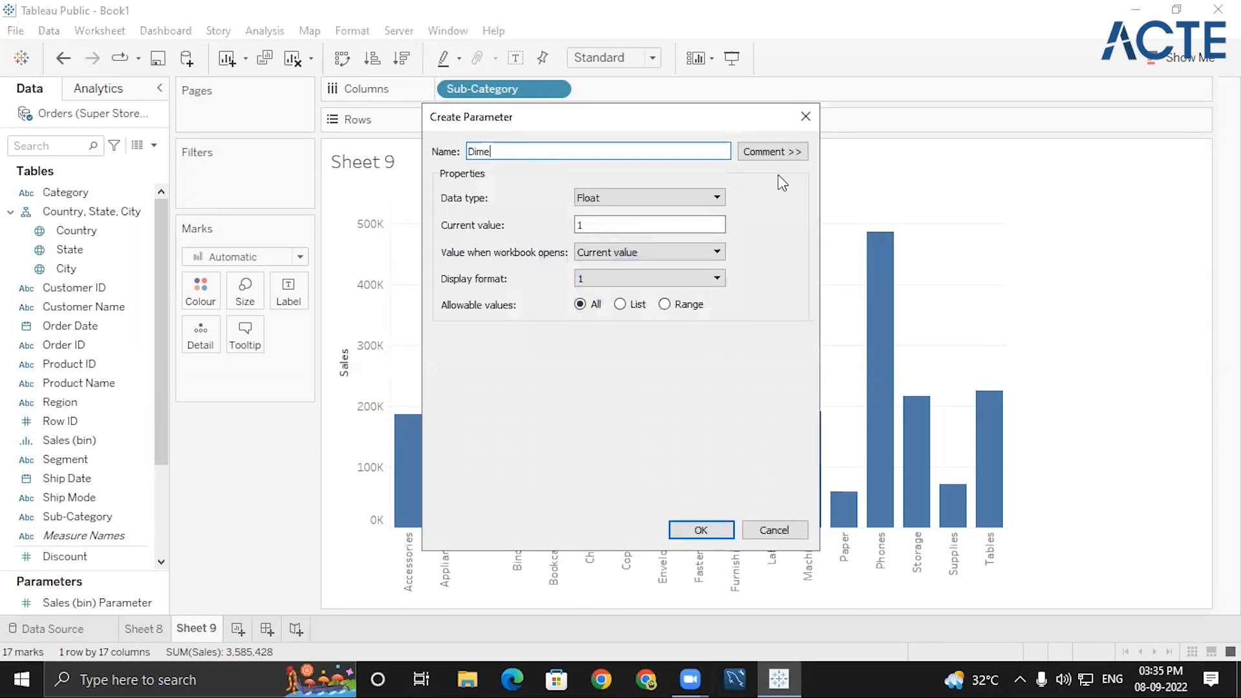
pyautogui.write('nsion Selected')
# - Set the new parameter's data type to String
pyautogui.click(620, 198)
pyautogui.click(619, 197)
pyautogui.click(619, 198)
pyautogui.click(619, 198)
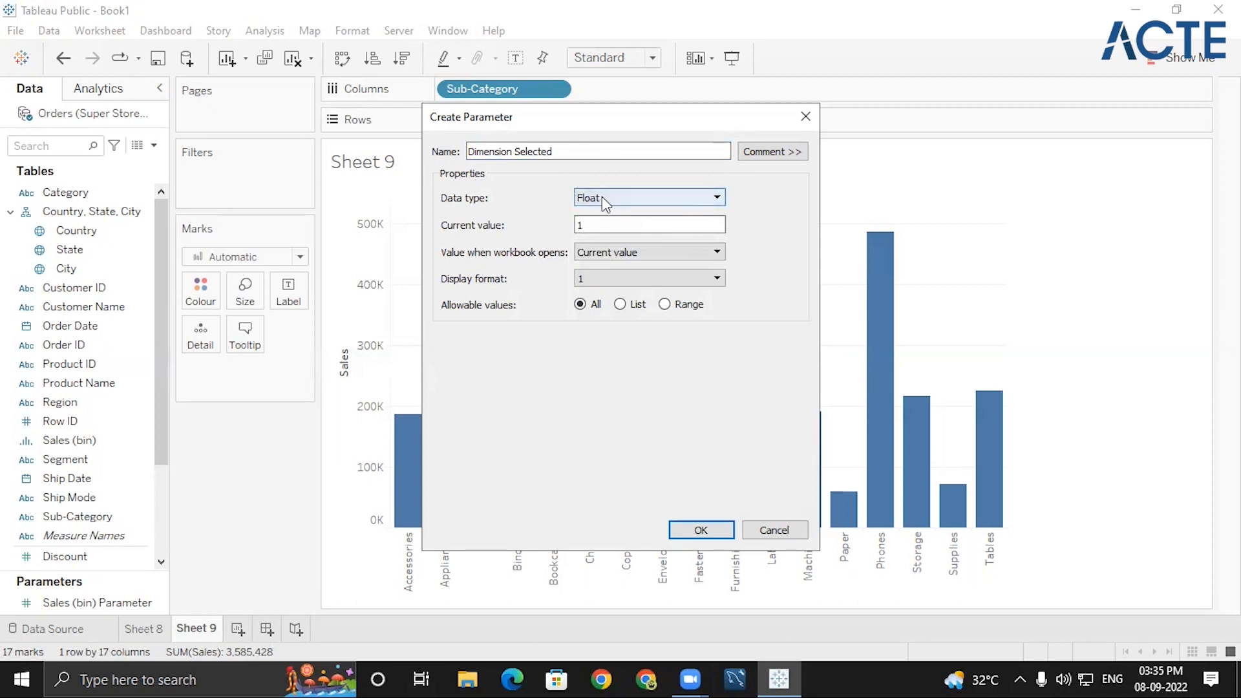
pyautogui.click(613, 199)
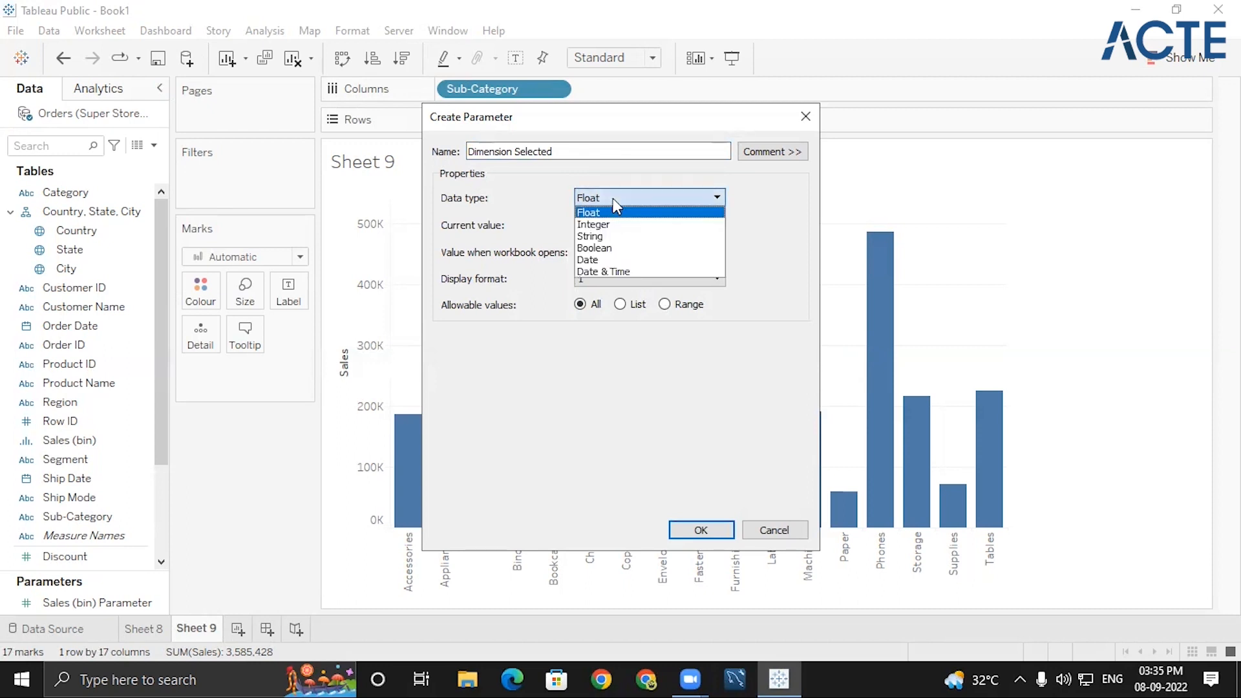
pyautogui.click(607, 233)
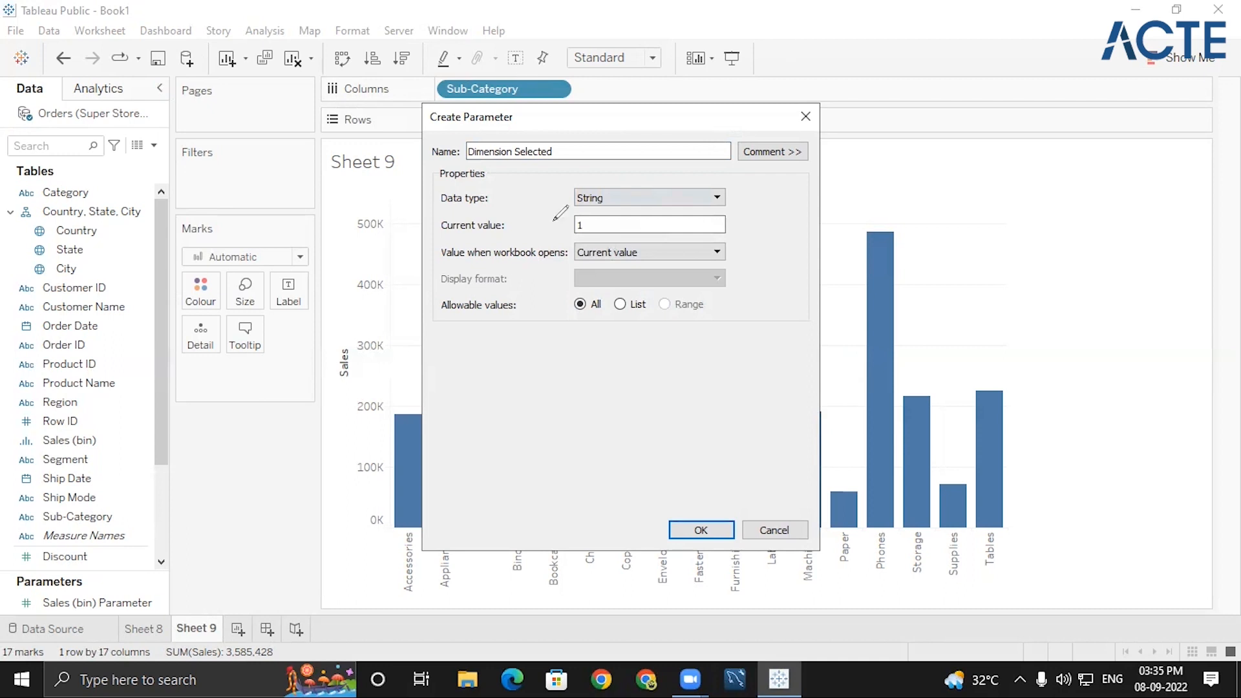
pyautogui.moveTo(535, 355); pyautogui.dragTo(557, 391)
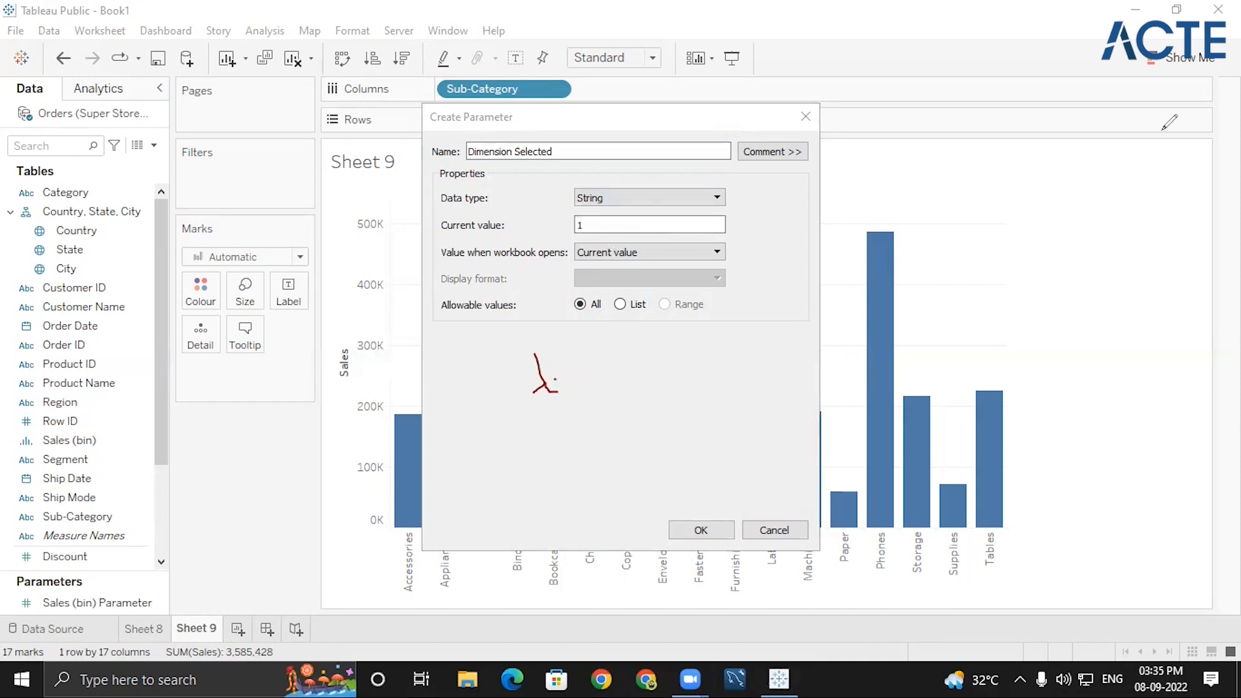
pyautogui.moveTo(69, 472); pyautogui.dragTo(82, 472)
pyautogui.moveTo(78, 528); pyautogui.dragTo(135, 524)
pyautogui.moveTo(76, 307); pyautogui.dragTo(160, 275)
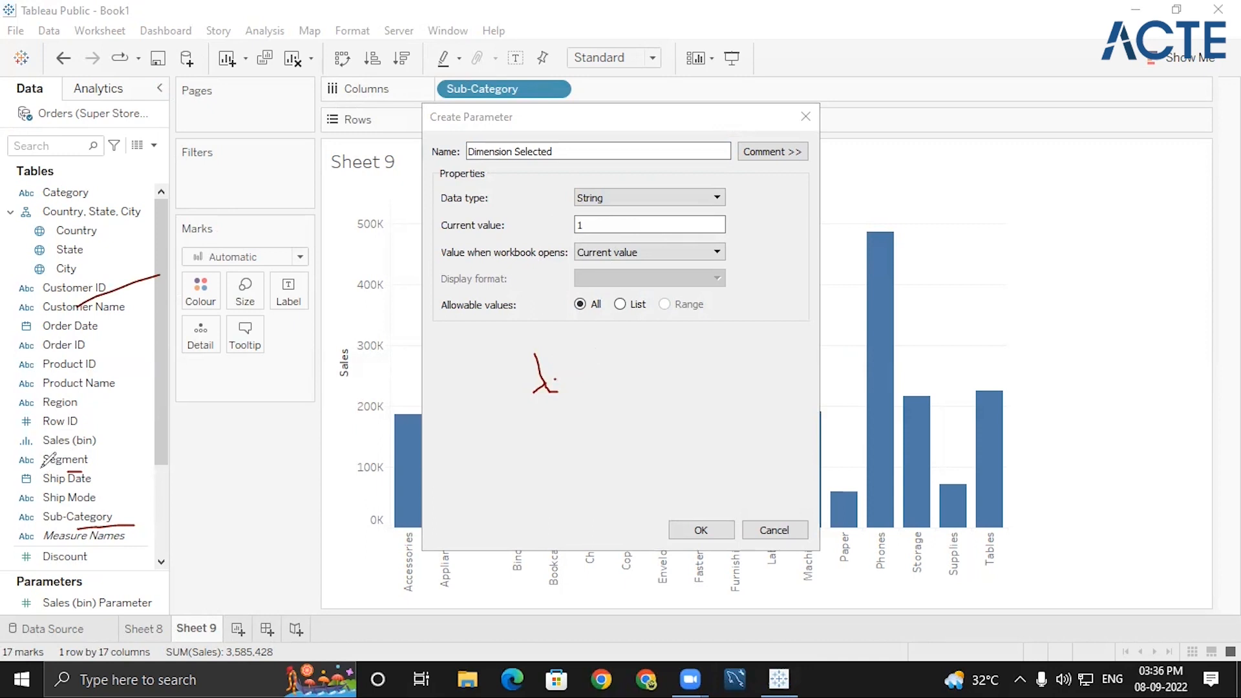
pyautogui.moveTo(43, 463); pyautogui.dragTo(88, 461)
pyautogui.moveTo(40, 519); pyautogui.dragTo(115, 525)
pyautogui.click(844, 148)
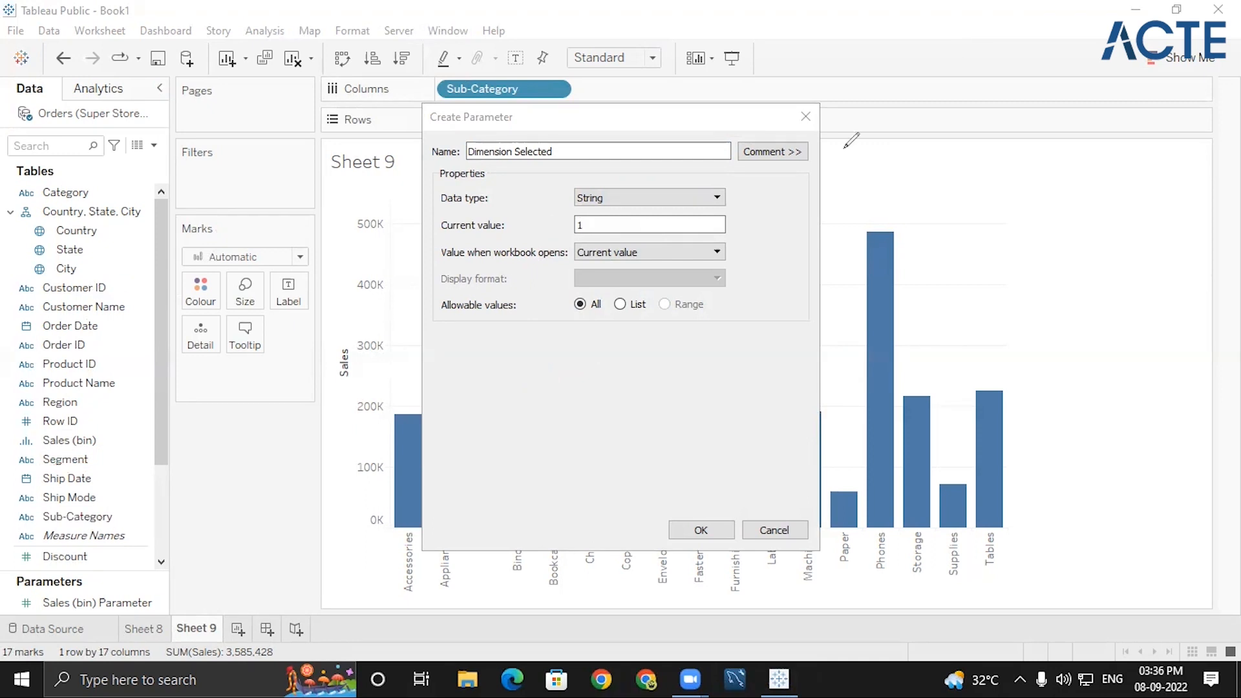
# - Keep String as the parameter's data type and restrict its allowable values to a list
pyautogui.click(715, 198)
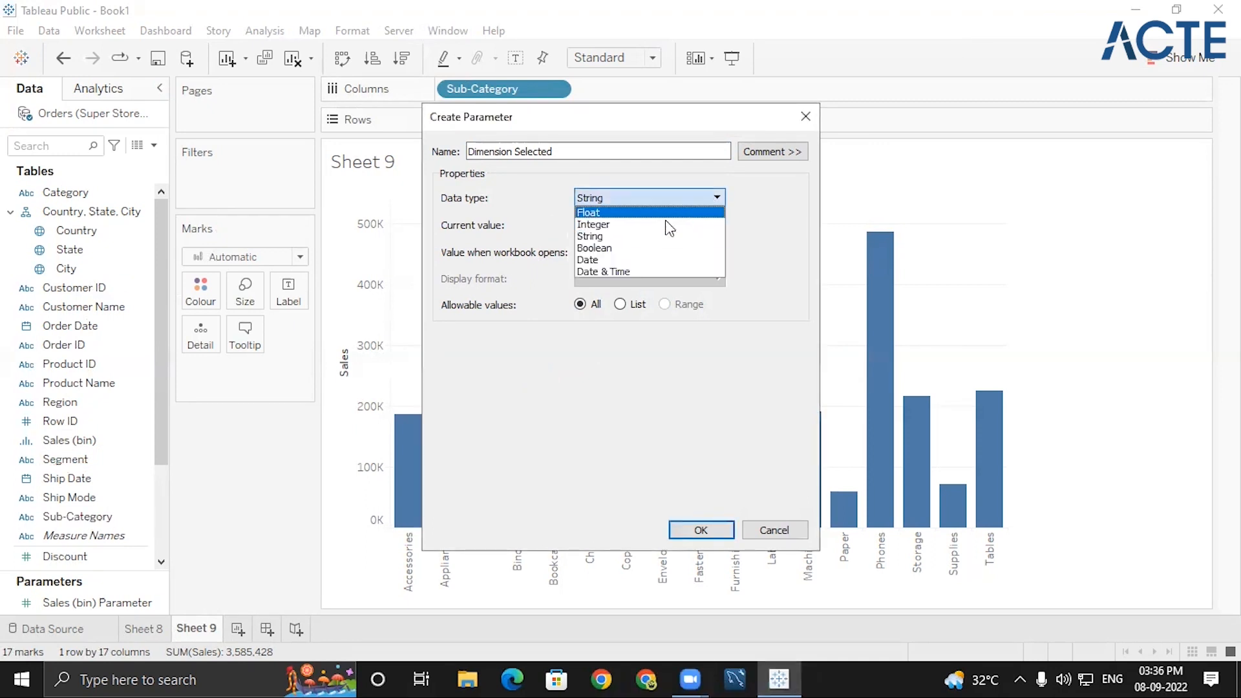
pyautogui.click(618, 235)
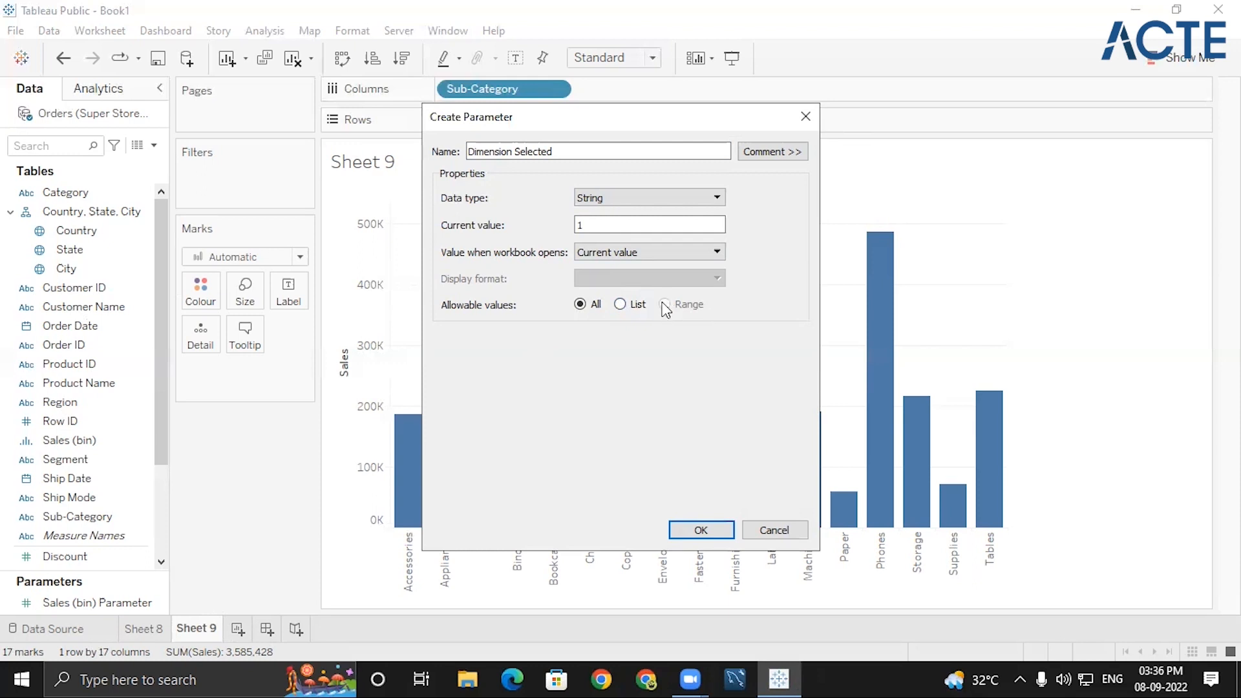
pyautogui.click(632, 306)
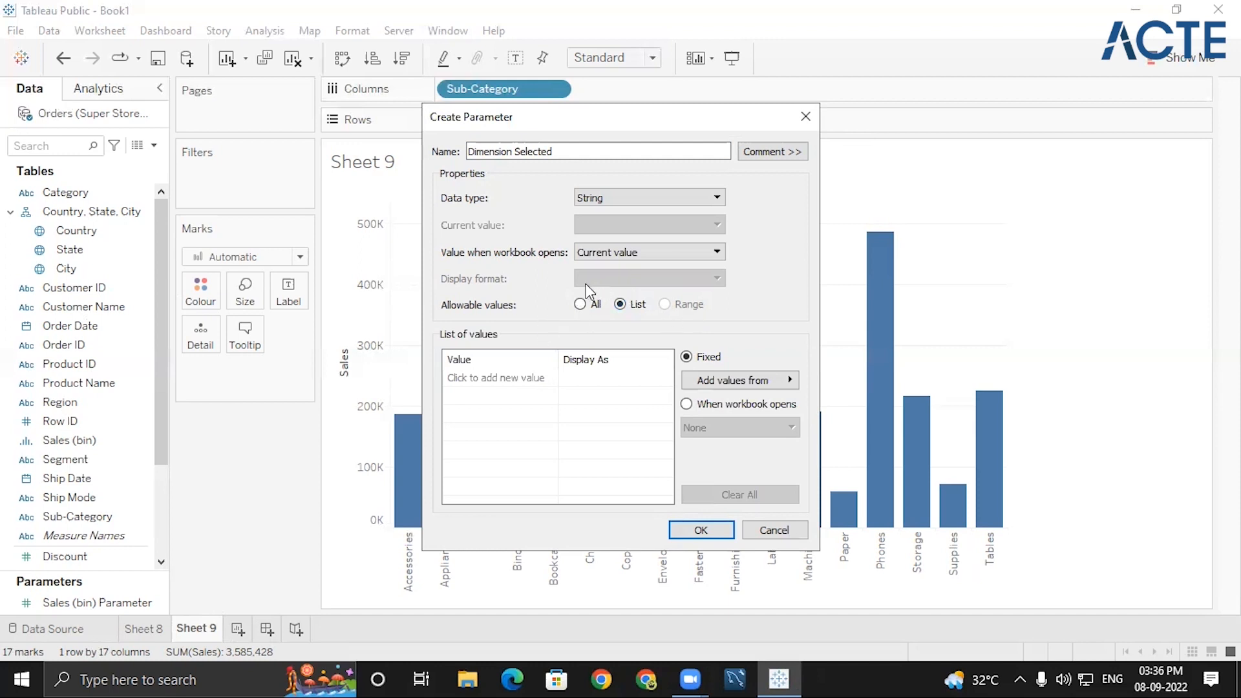
# - Add Segment, Category, Sub-Category and Ship Mode to the parameter's list of values and create the parameter
pyautogui.click(483, 378)
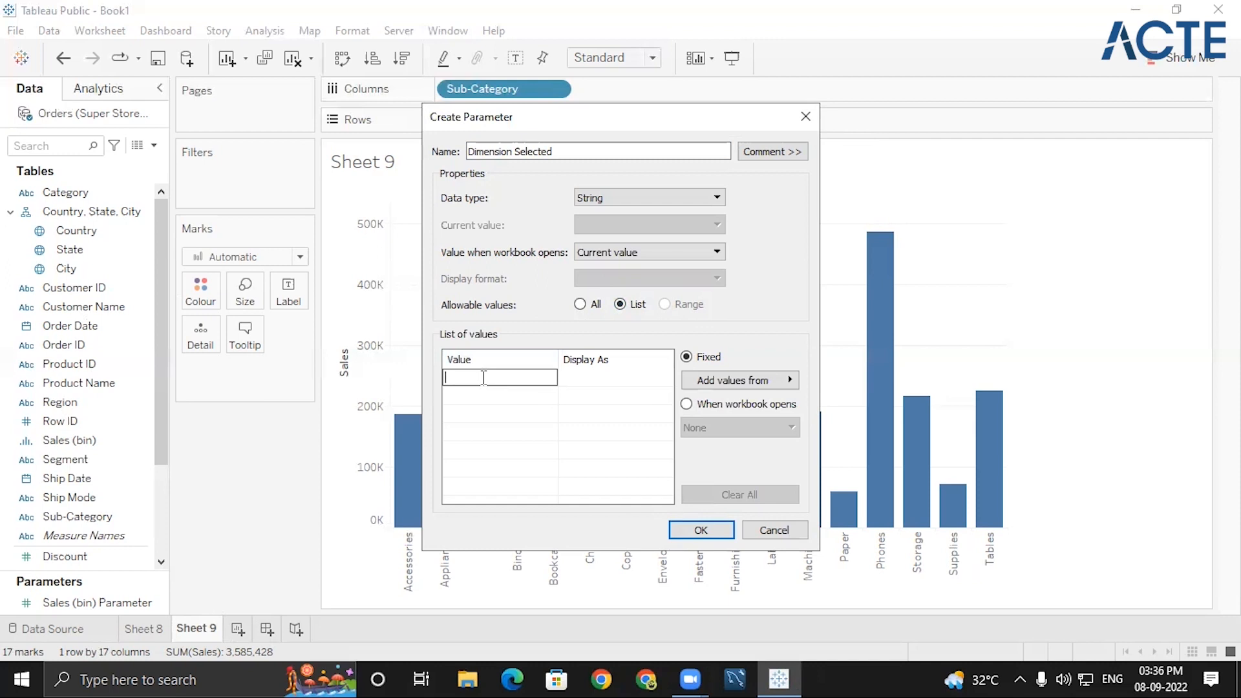
pyautogui.write('Segment')
pyautogui.press('Return')
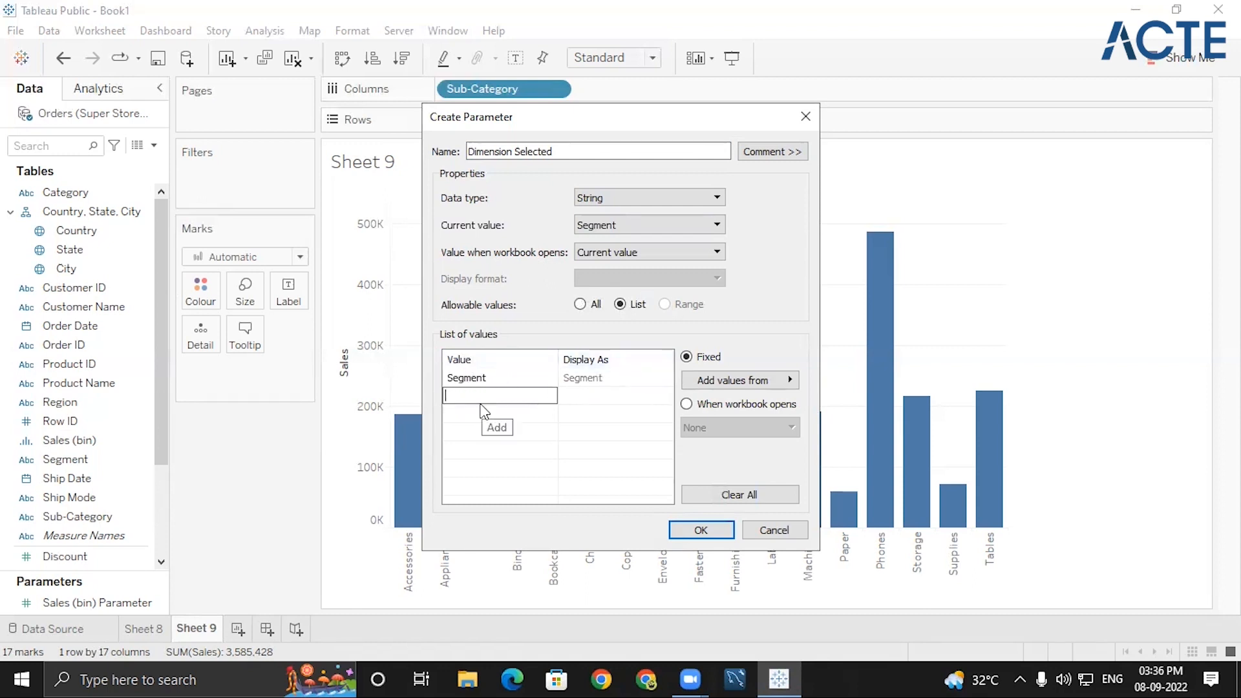
pyautogui.write('Category')
pyautogui.press('Return')
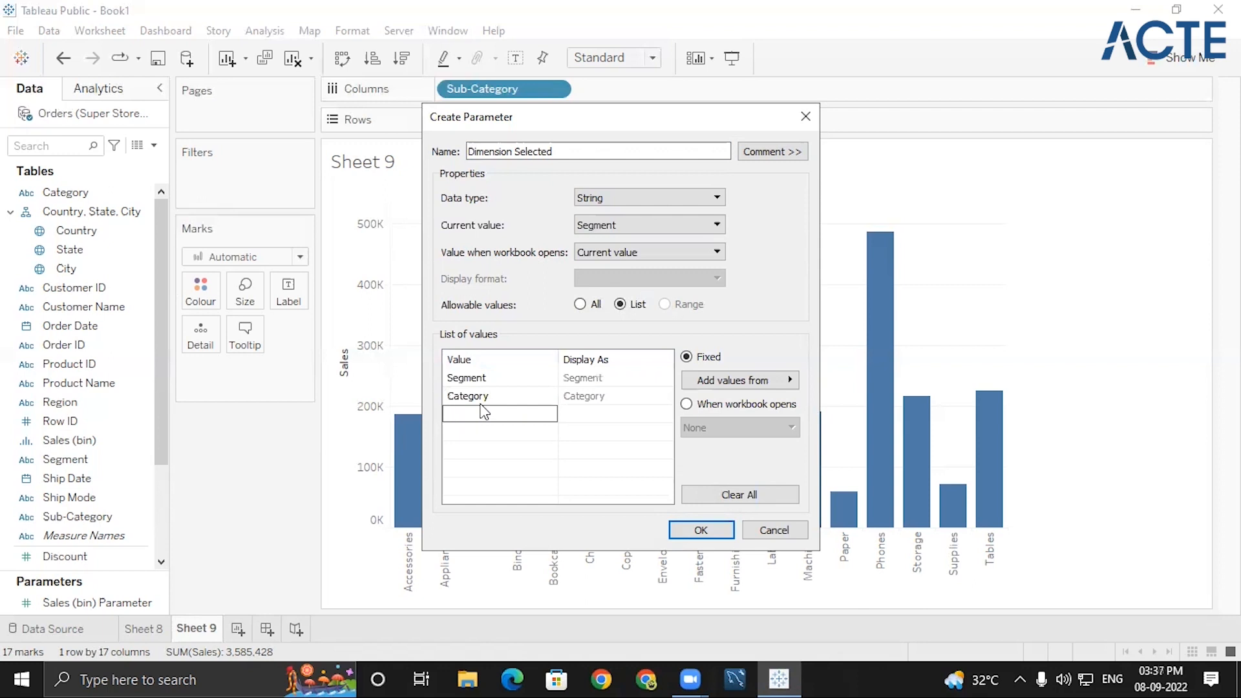
pyautogui.write('Sub-Category')
pyautogui.press('Return')
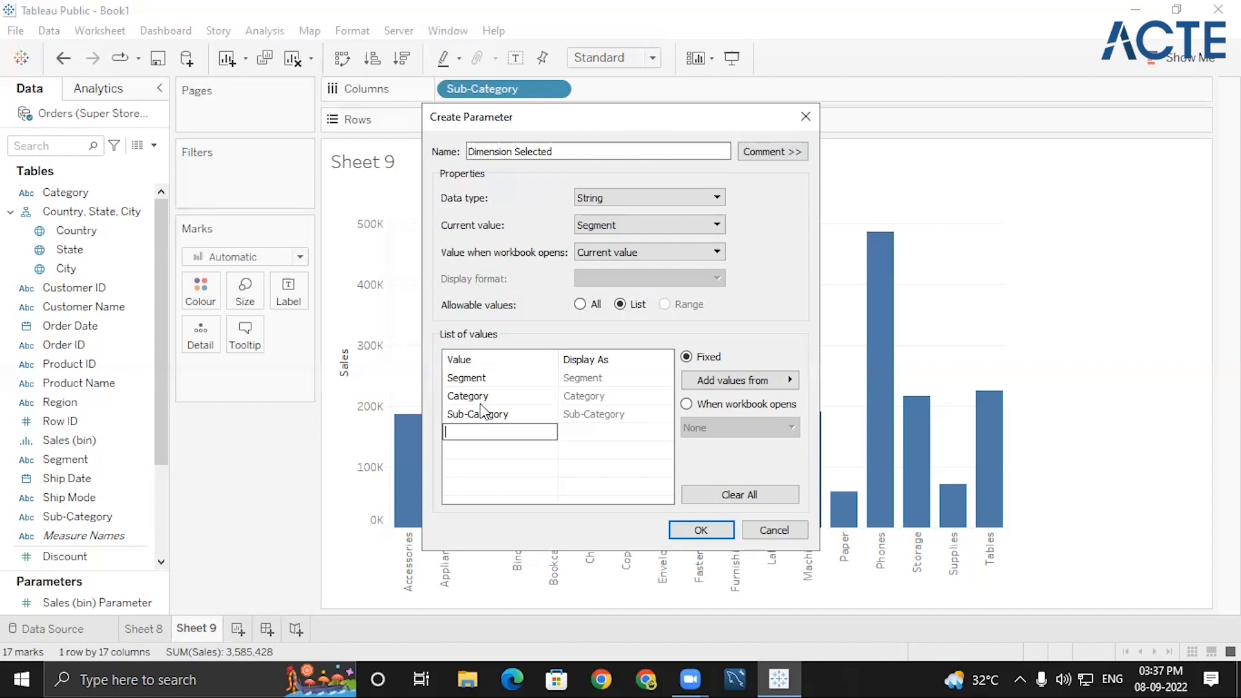
pyautogui.write('Ship Mode')
pyautogui.press('Return')
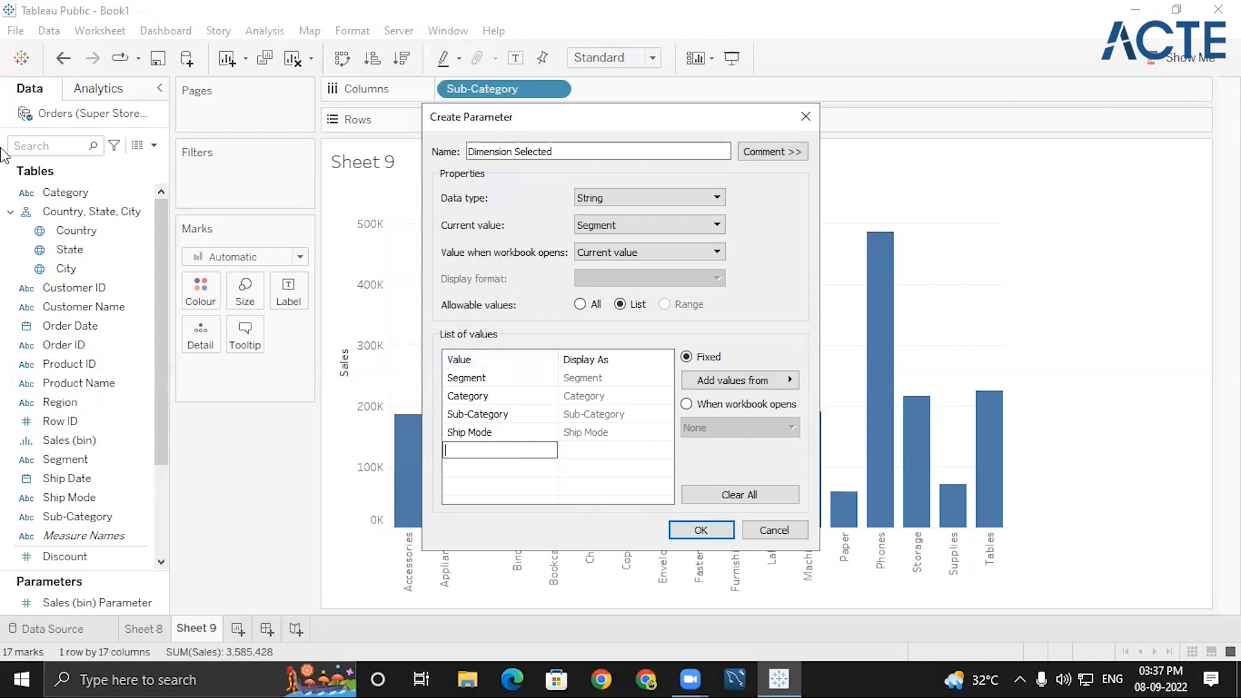
pyautogui.click(162, 400)
pyautogui.click(689, 526)
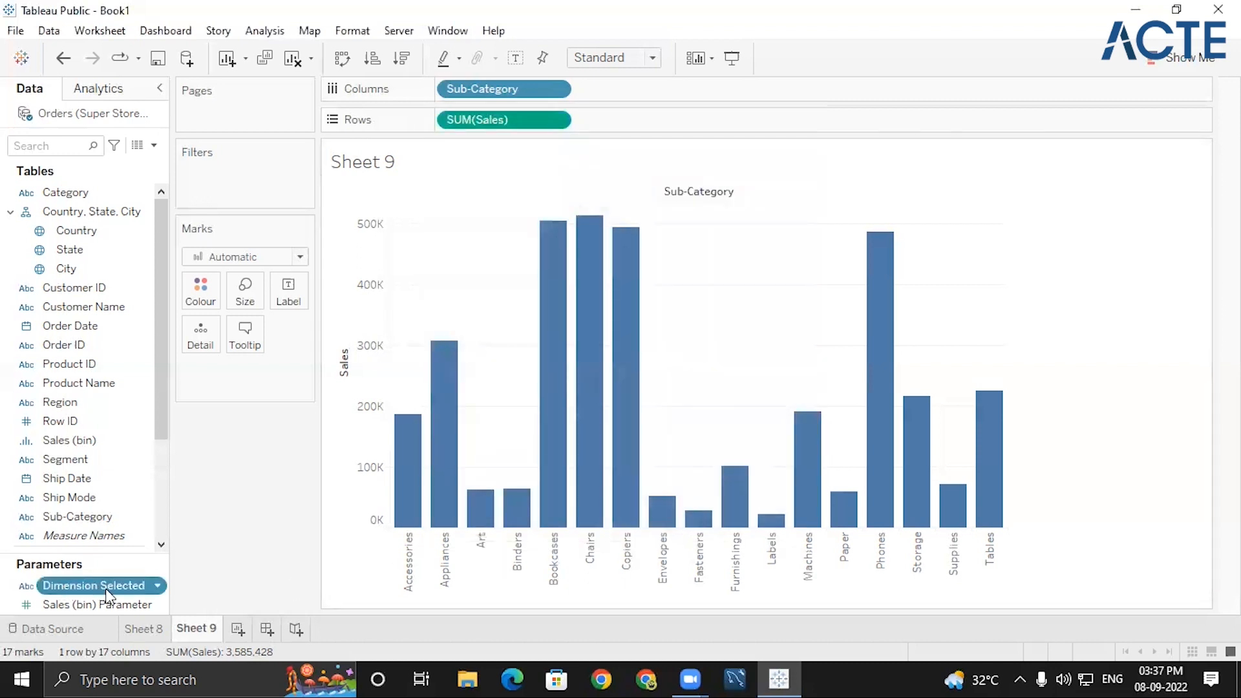
# - Show the control for Dimension Selected on the sheet, try several of its list values, and set it to Category
pyautogui.click(157, 587)
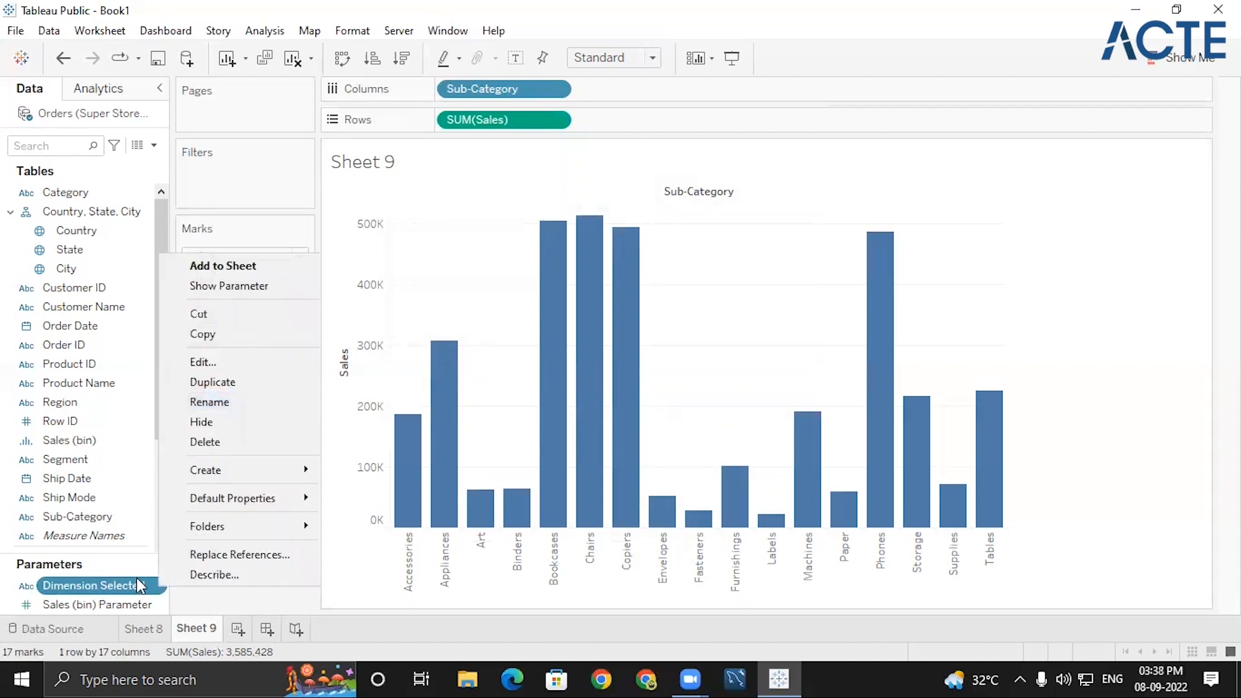
pyautogui.click(243, 286)
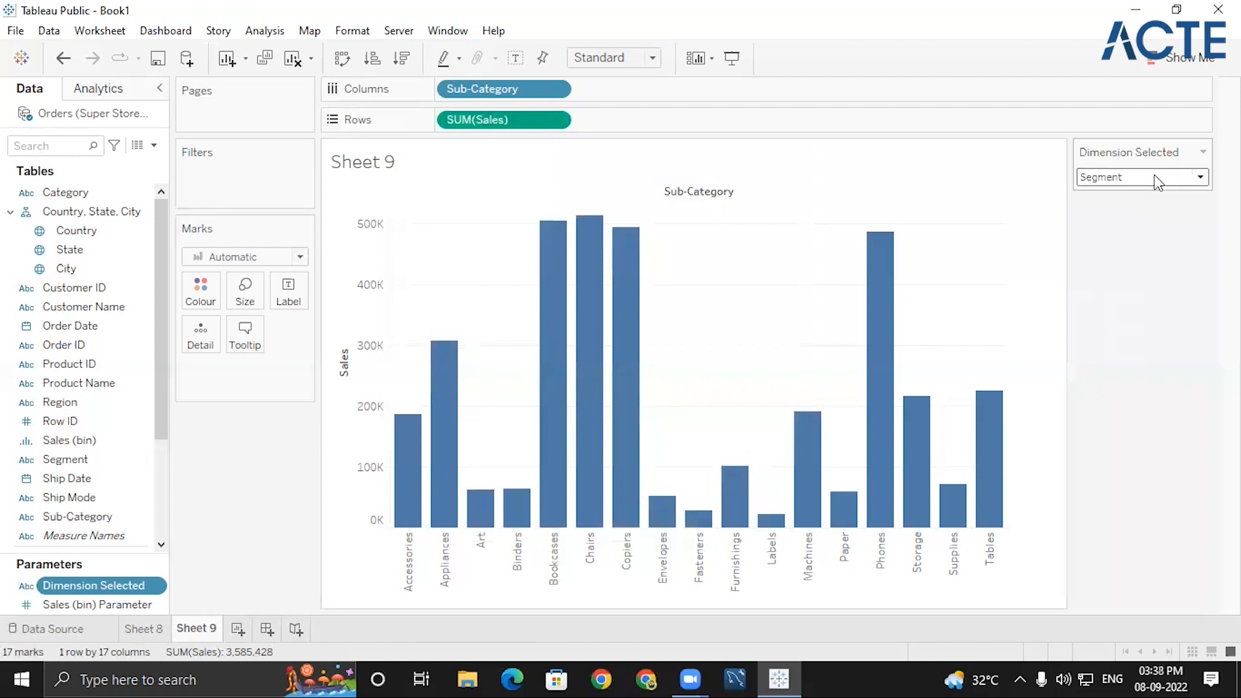
pyautogui.click(1134, 178)
pyautogui.click(1120, 222)
pyautogui.click(1120, 181)
pyautogui.click(1111, 240)
pyautogui.click(1125, 179)
pyautogui.click(1108, 212)
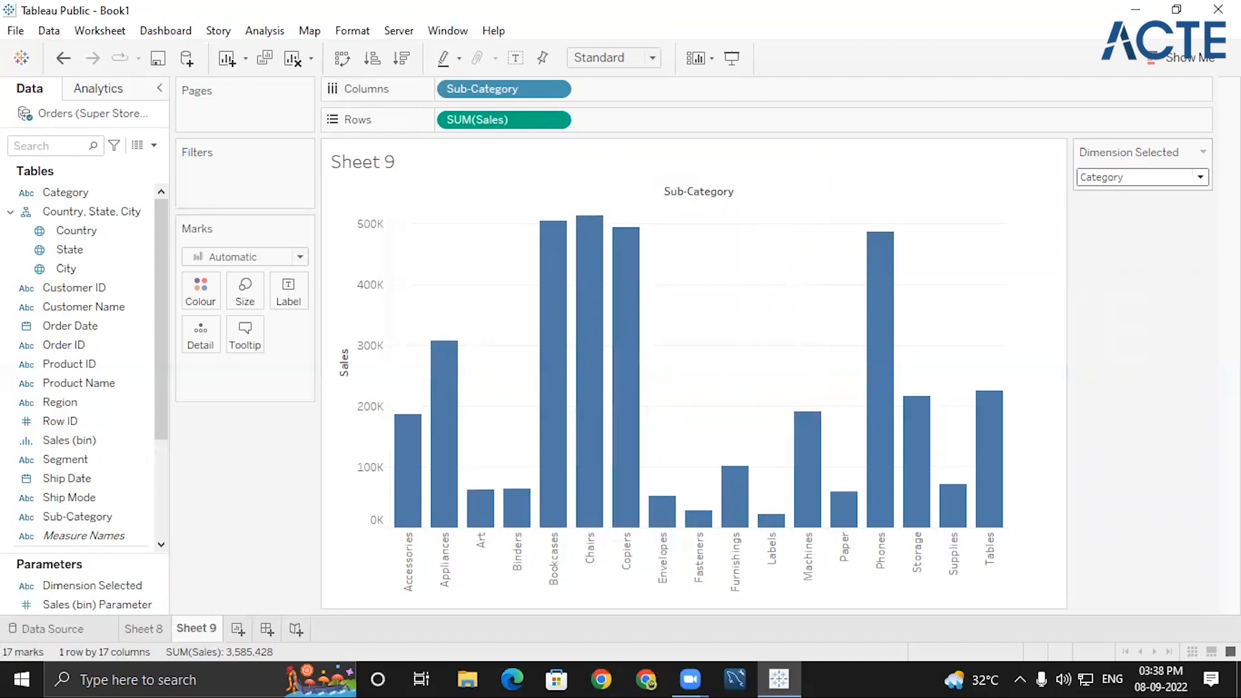
# - Replace Sub-Category on Columns with the Dimension Selected parameter
pyautogui.click(559, 92)
pyautogui.click(485, 418)
pyautogui.moveTo(70, 582); pyautogui.dragTo(495, 99)
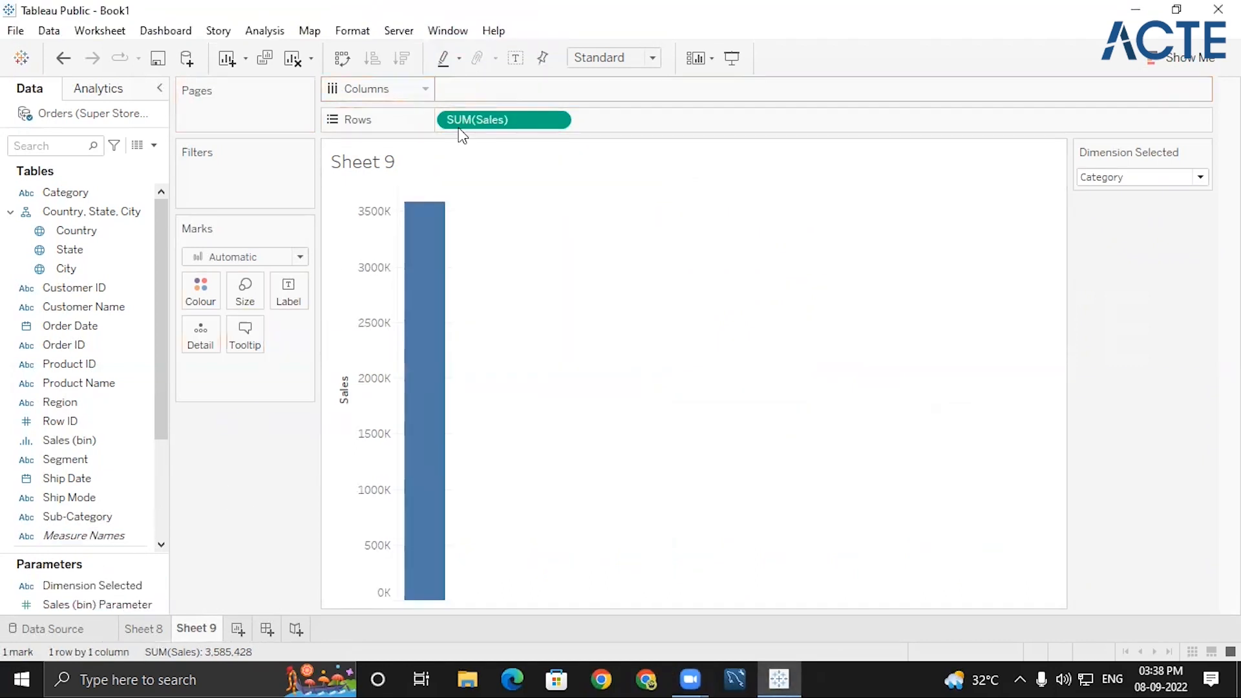
pyautogui.moveTo(120, 586); pyautogui.dragTo(556, 91)
# - Try another list value for the Dimension Selected parameter, and return it to Category
pyautogui.click(1128, 177)
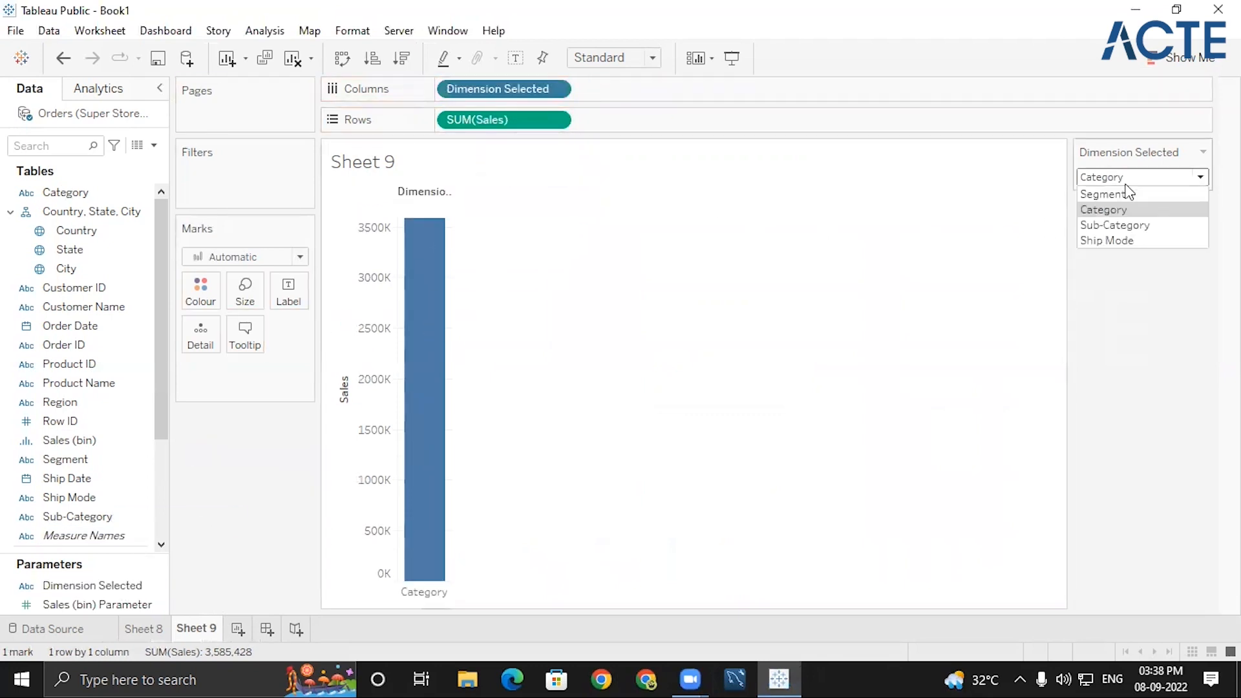
pyautogui.click(1100, 237)
pyautogui.click(1107, 179)
pyautogui.click(1101, 208)
pyautogui.click(1108, 211)
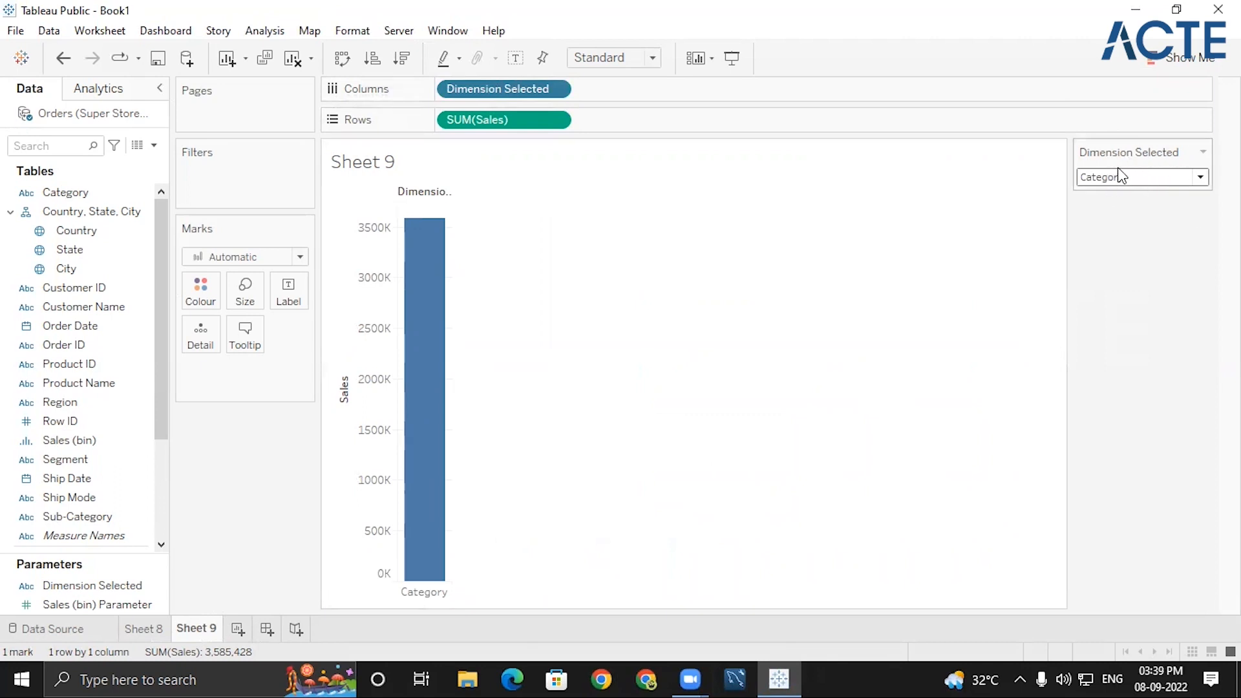
# - Create a calculated field named Selected Dimension
pyautogui.click(150, 146)
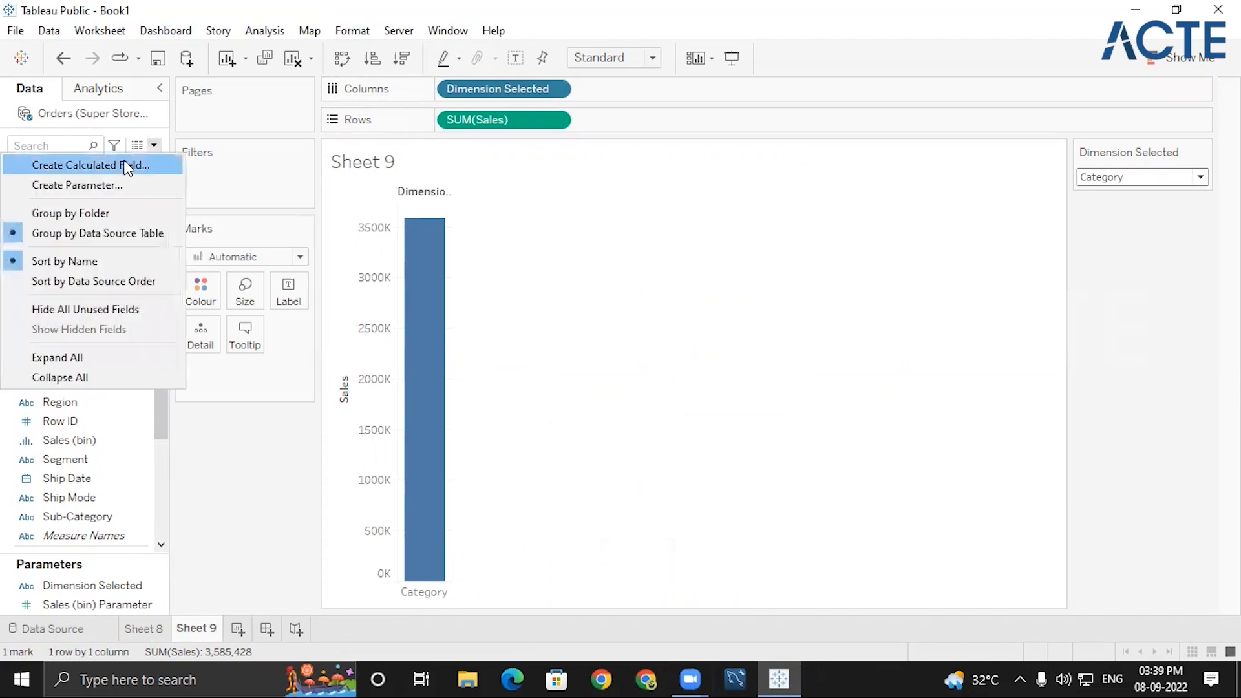
pyautogui.click(148, 144)
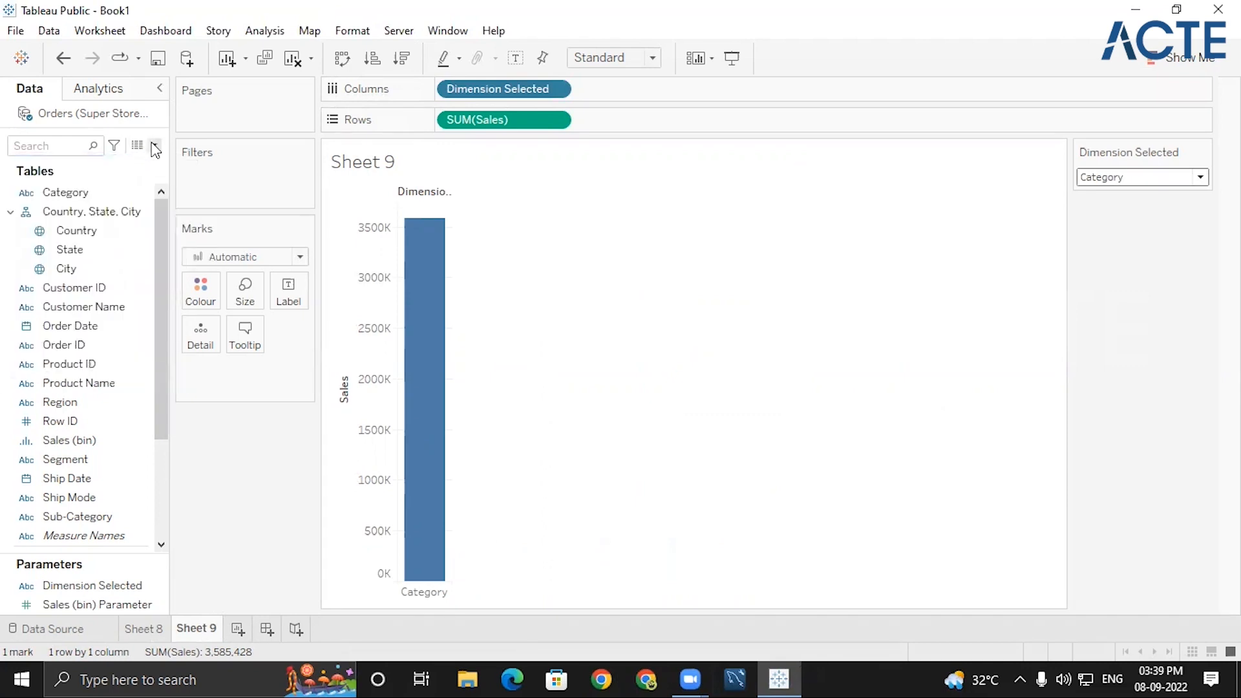
pyautogui.click(154, 146)
pyautogui.click(144, 167)
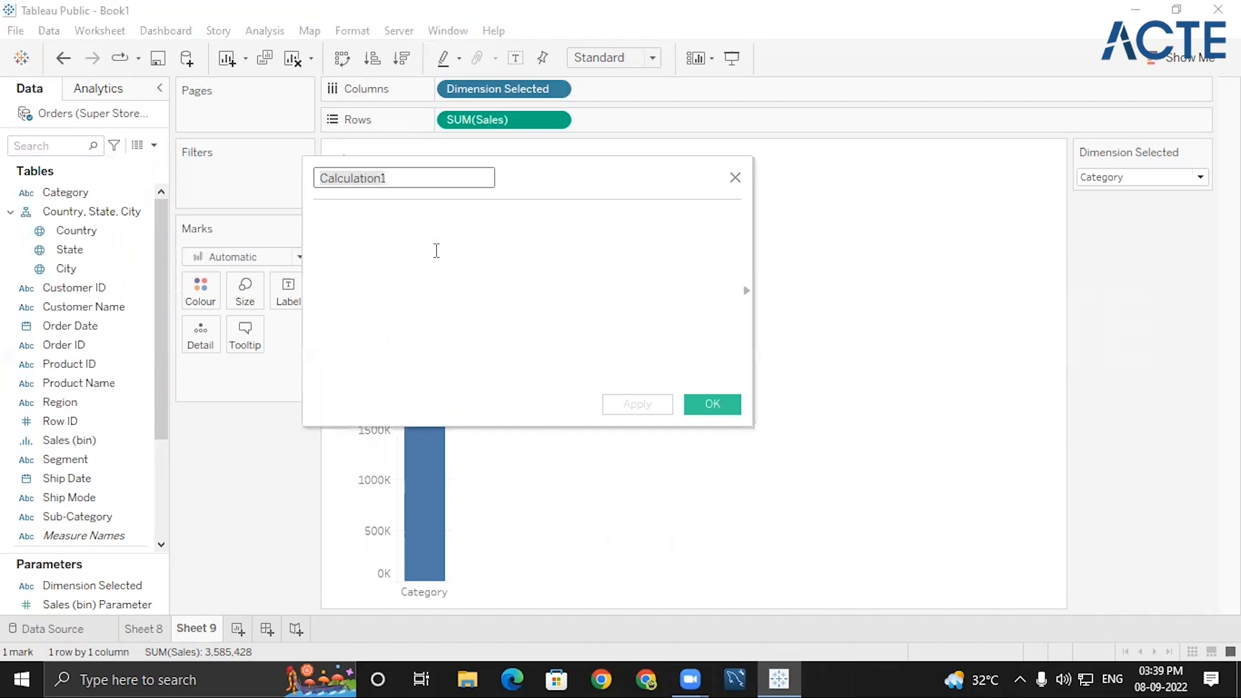
pyautogui.press('BackSpace')
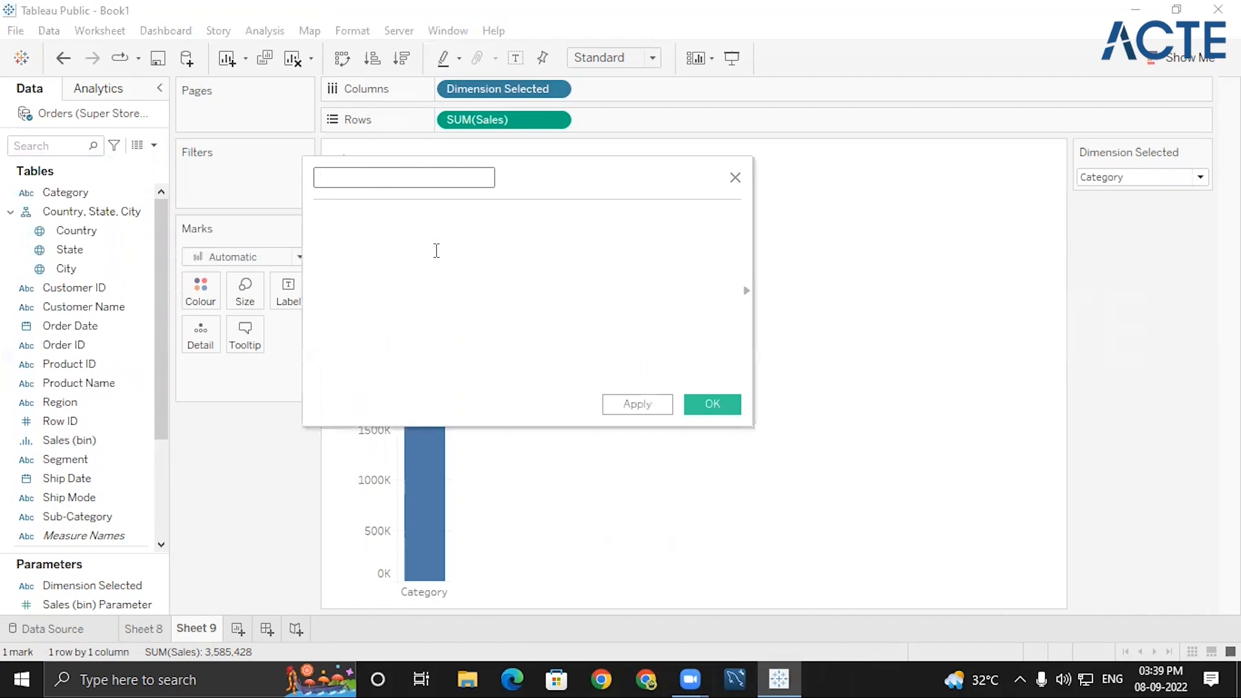
pyautogui.write('Selected Dimension')
pyautogui.click(437, 250)
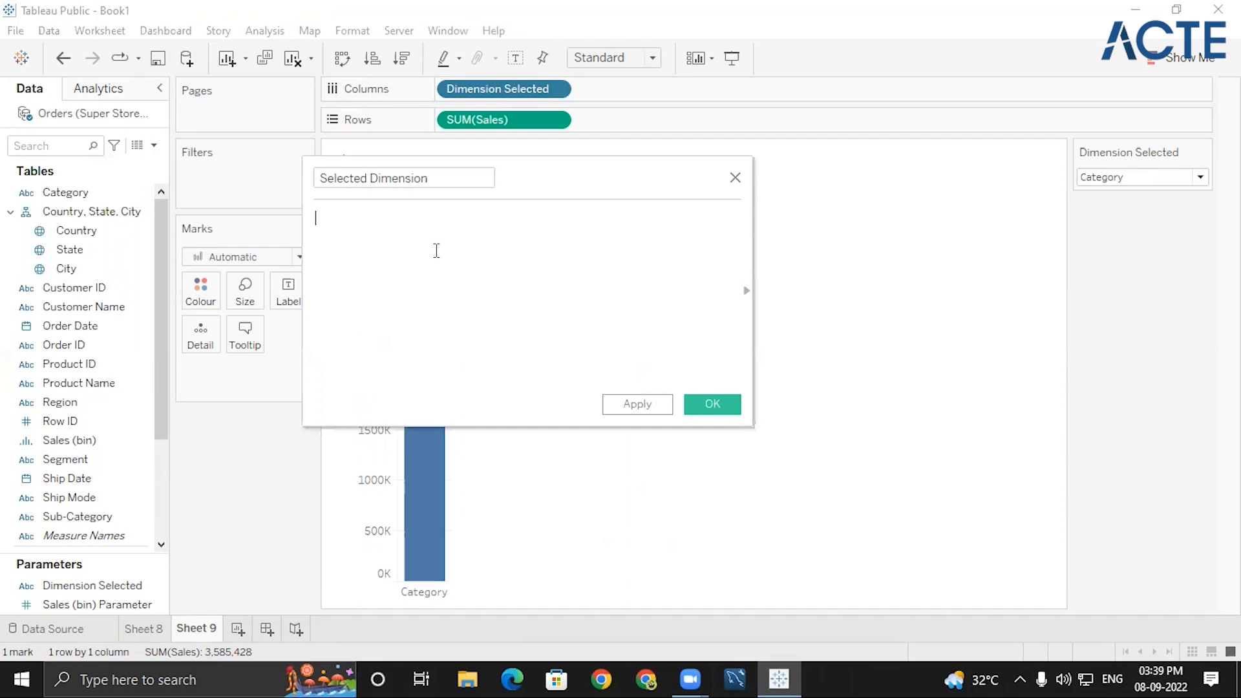
# - Begin the formula with CASE [Dimension Selected] and start a new line below it
pyautogui.write('CASE')
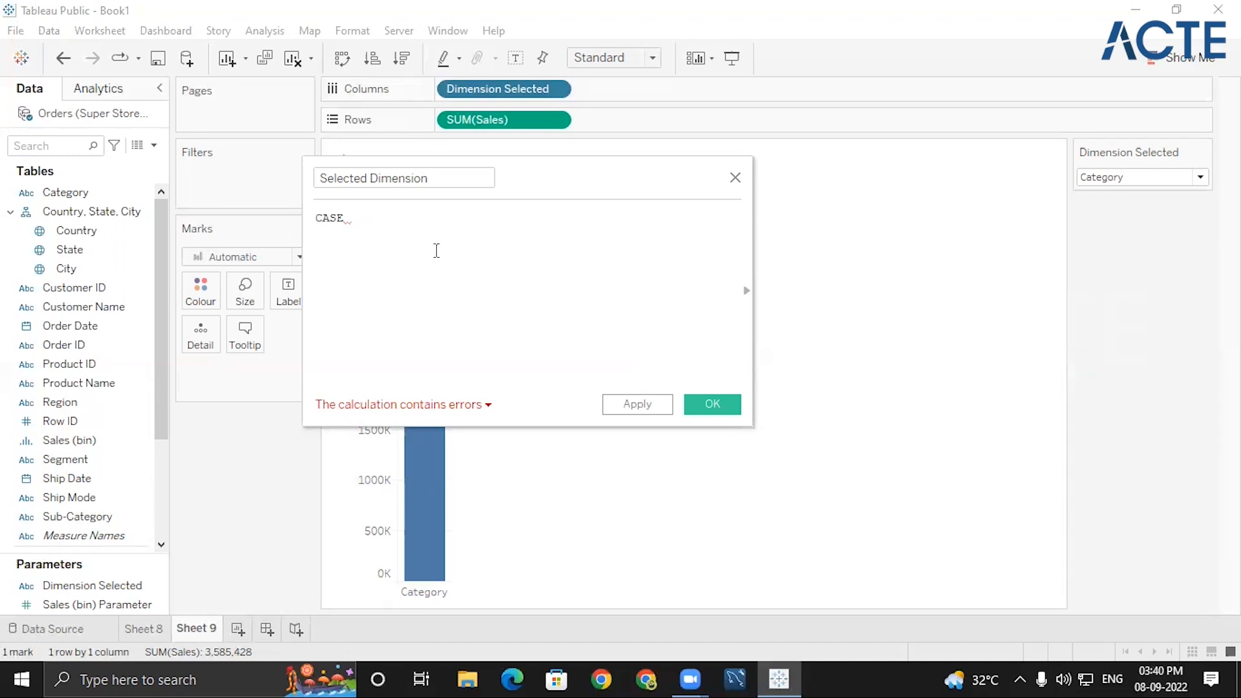
pyautogui.write('dim')
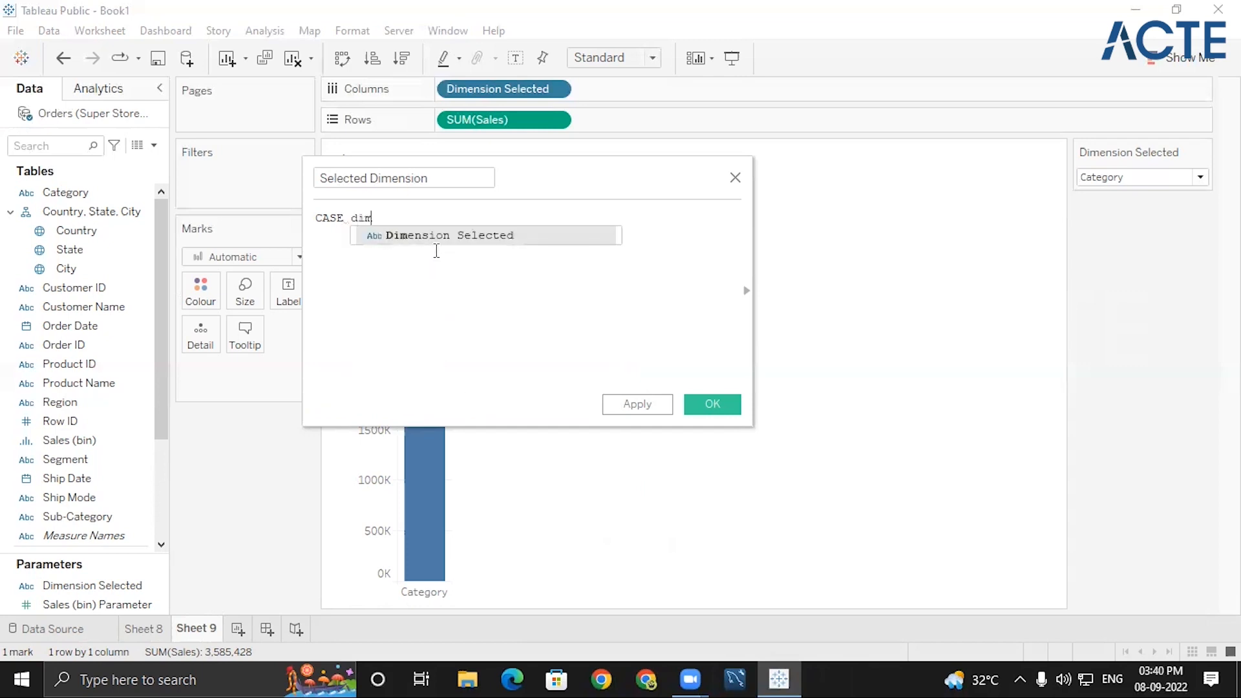
pyautogui.press('Return')
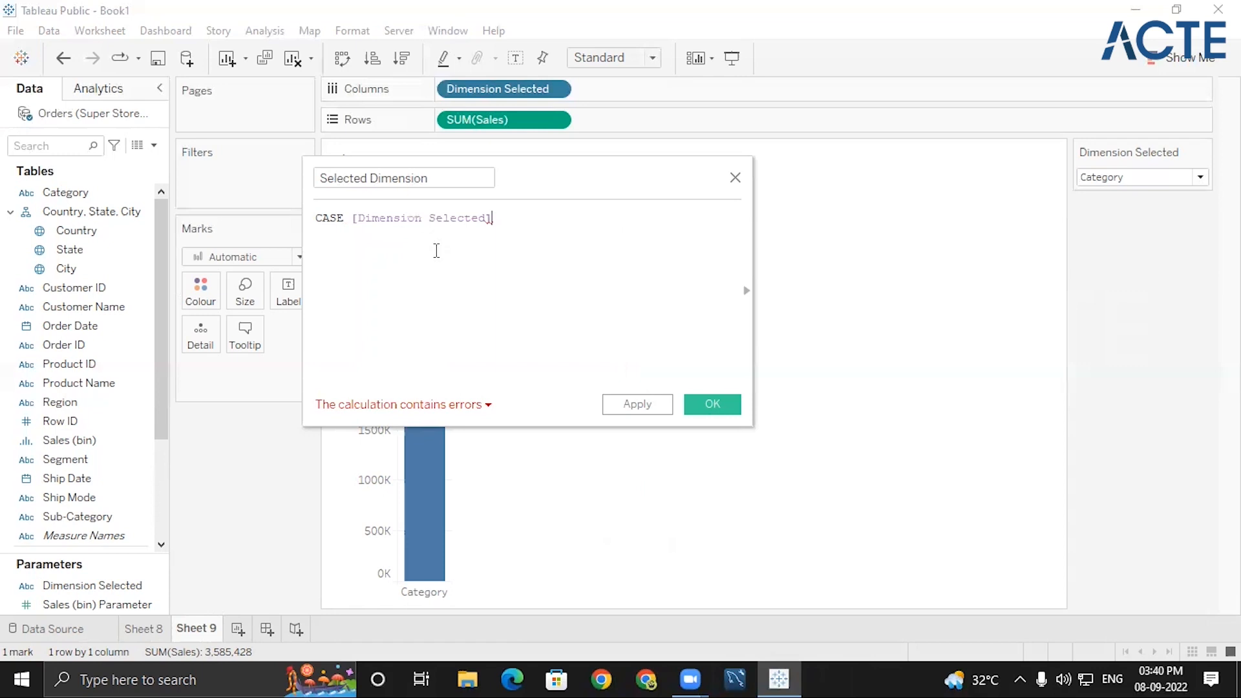
pyautogui.press('Return')
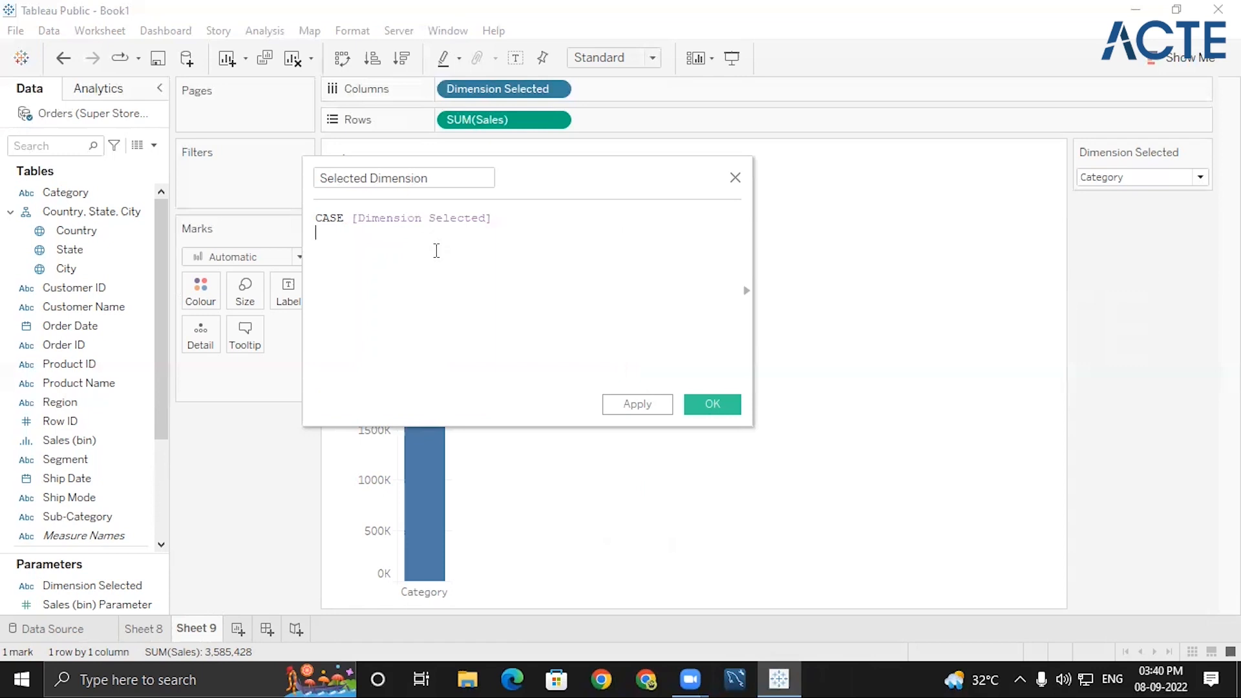
# - Start a WHEN clause on the second line of the formula, using the uppercase keyword without any stray bracket
pyautogui.write('when')
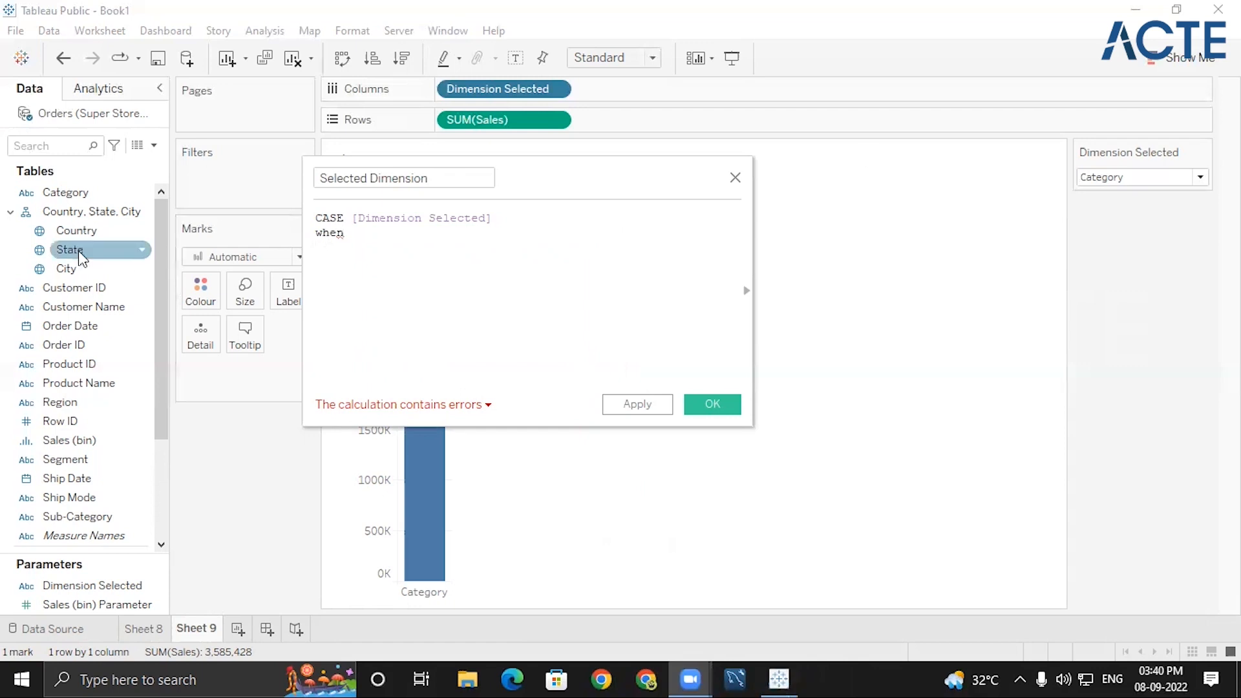
pyautogui.press('BackSpace')
pyautogui.press('BackSpace')
pyautogui.press('BackSpace')
pyautogui.press('BackSpace')
pyautogui.press('BackSpace')
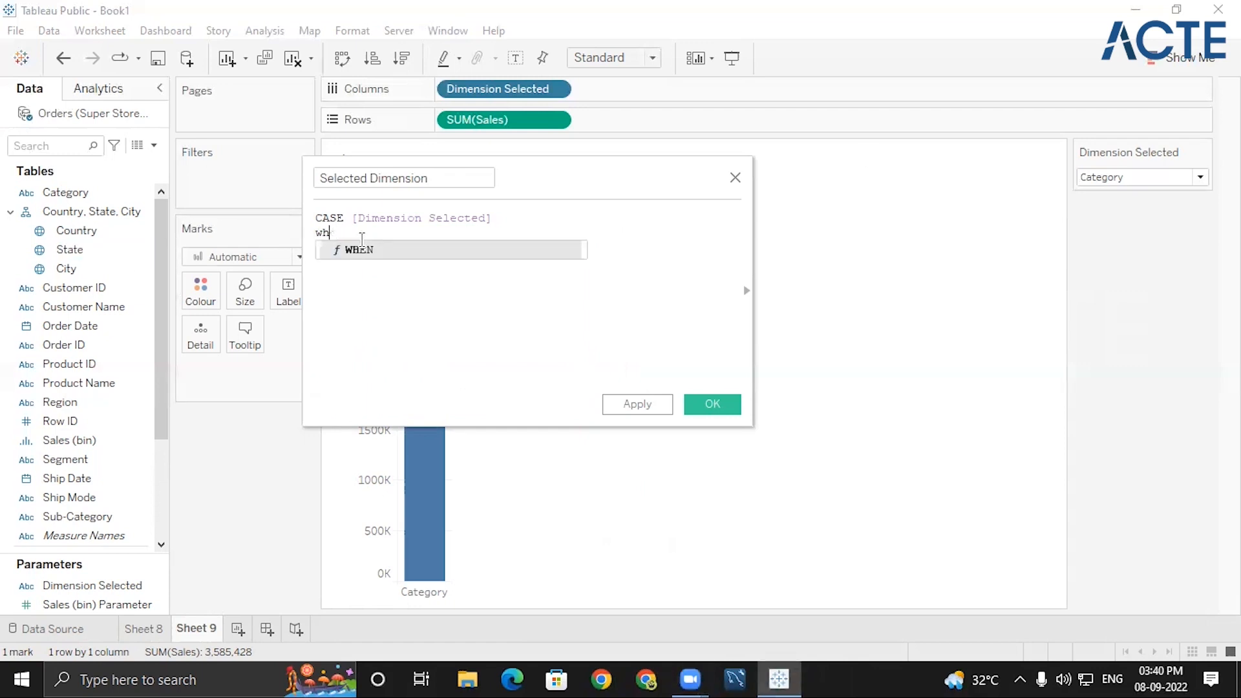
pyautogui.press('Return')
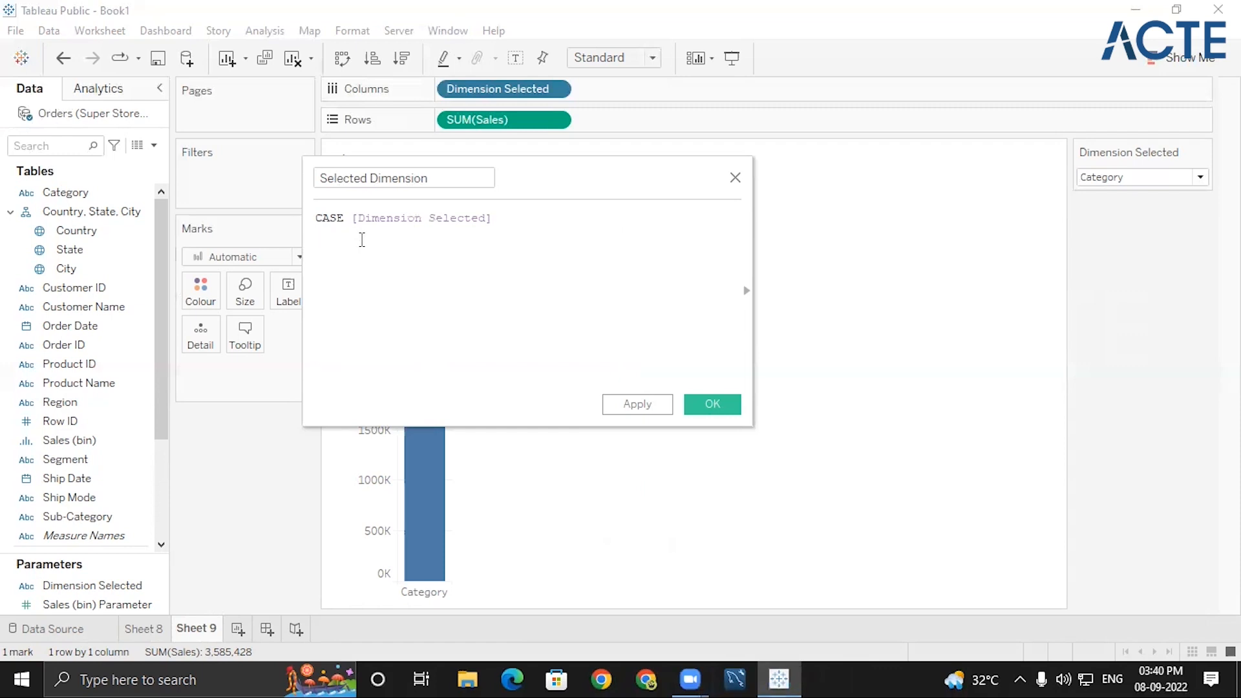
pyautogui.write('W')
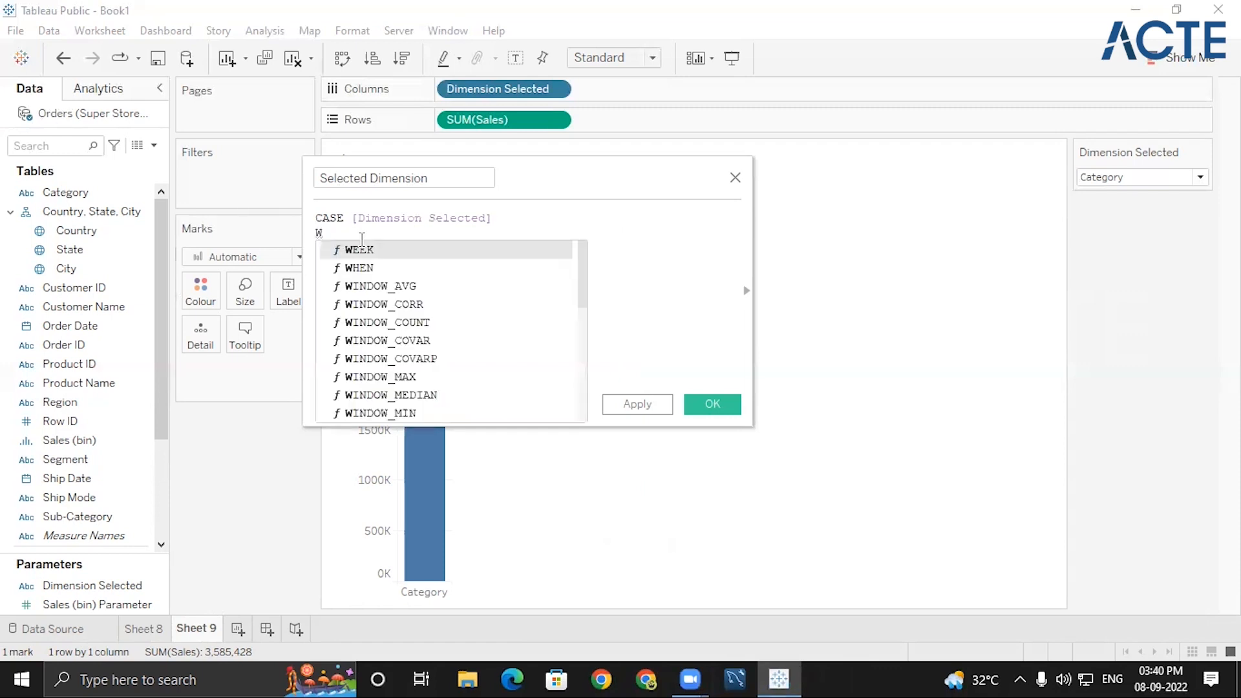
pyautogui.press('Return')
pyautogui.press('BackSpace')
pyautogui.press('BackSpace')
pyautogui.press('BackSpace')
pyautogui.press('BackSpace')
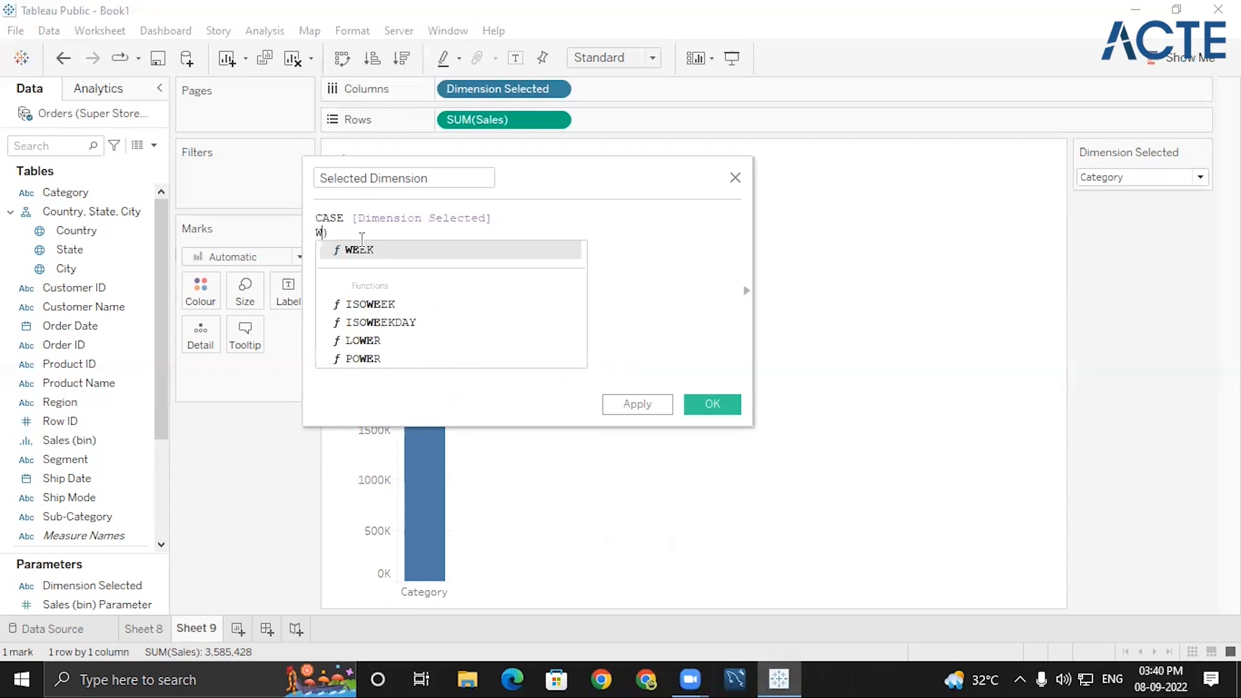
pyautogui.write('H')
pyautogui.press('Return')
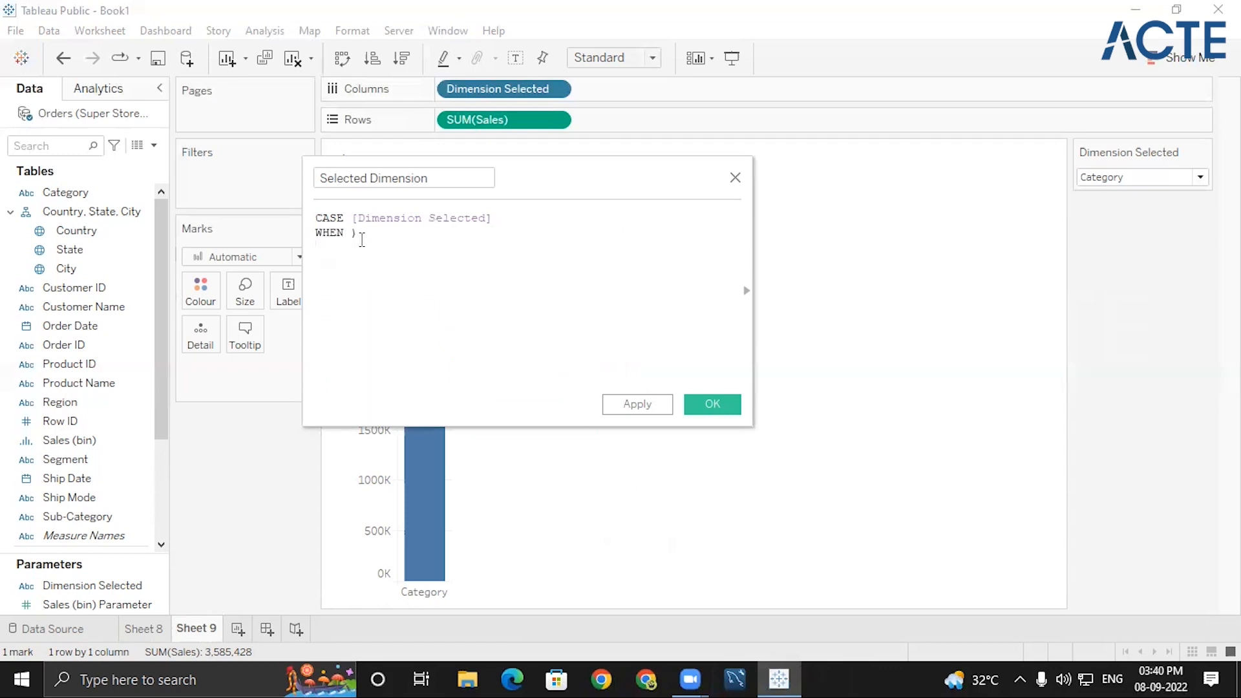
pyautogui.press('Delete')
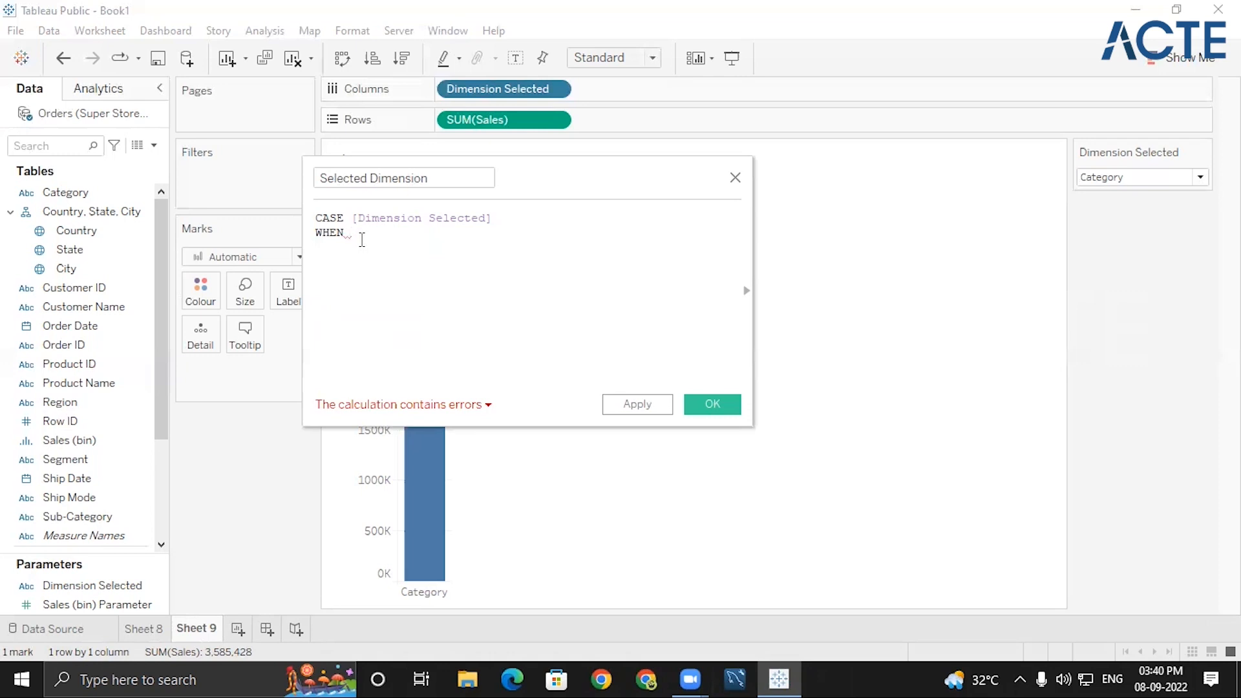
# - Complete the first clause as WHEN "Category" THEN [Segment] and start another line
pyautogui.write('"')
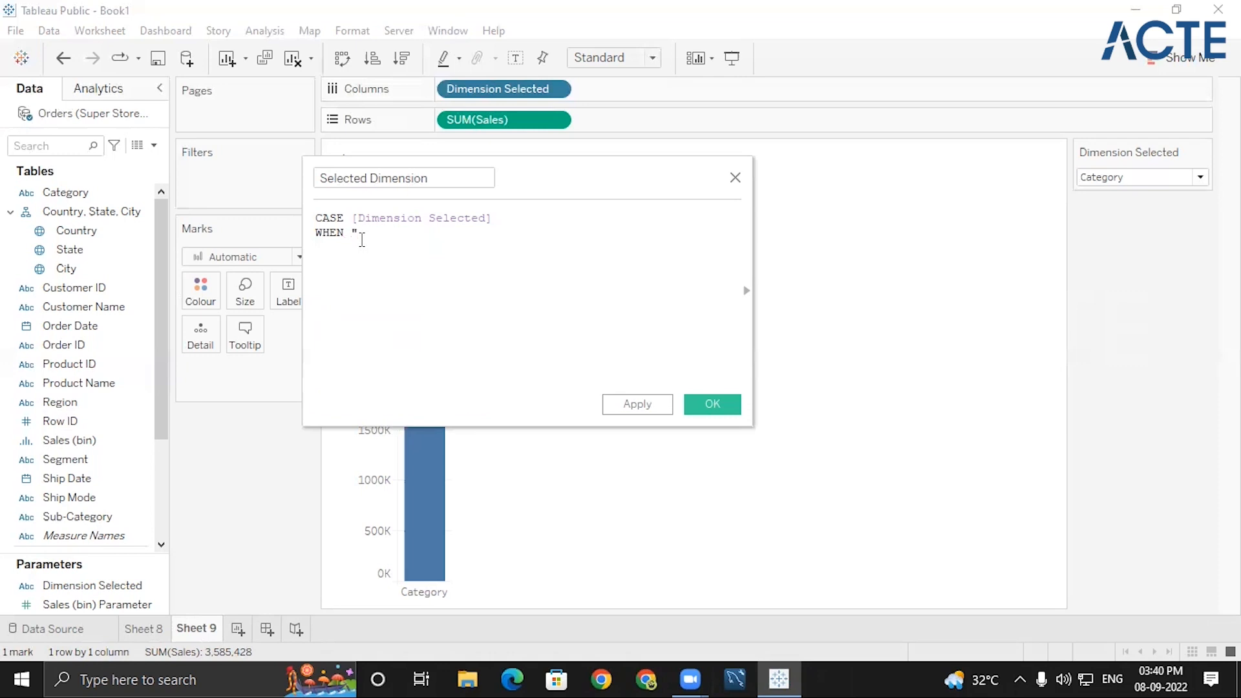
pyautogui.write('Category" t')
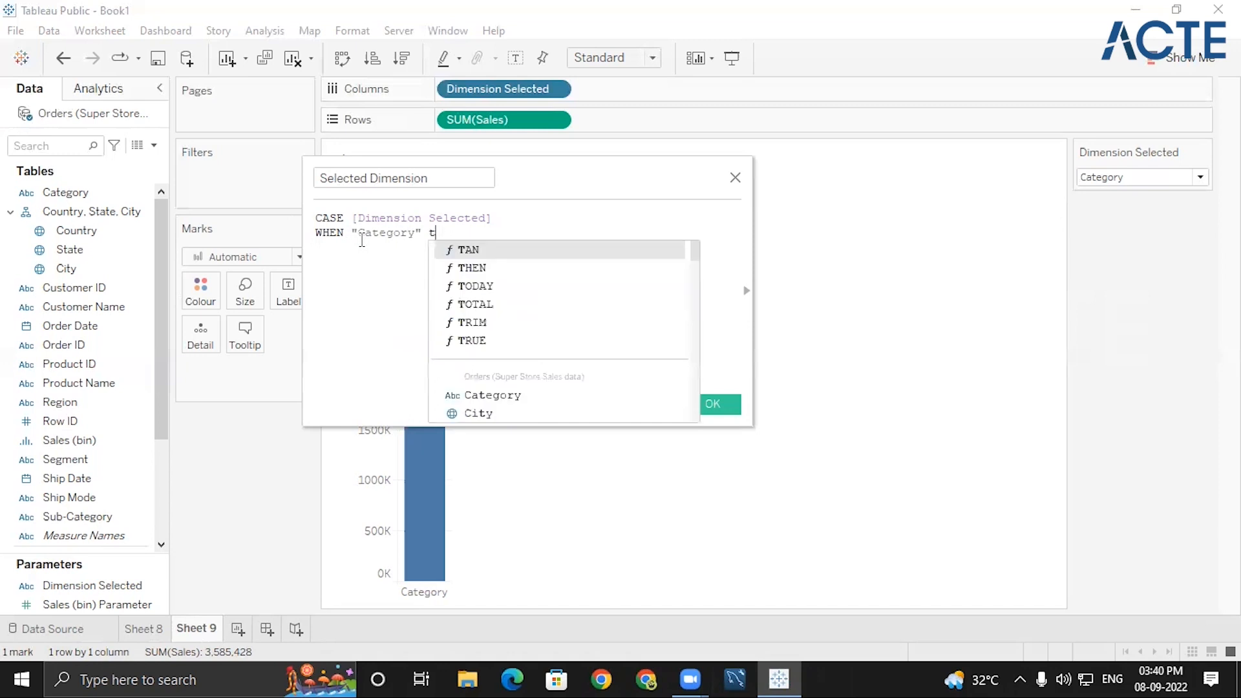
pyautogui.write('he')
pyautogui.press('Return')
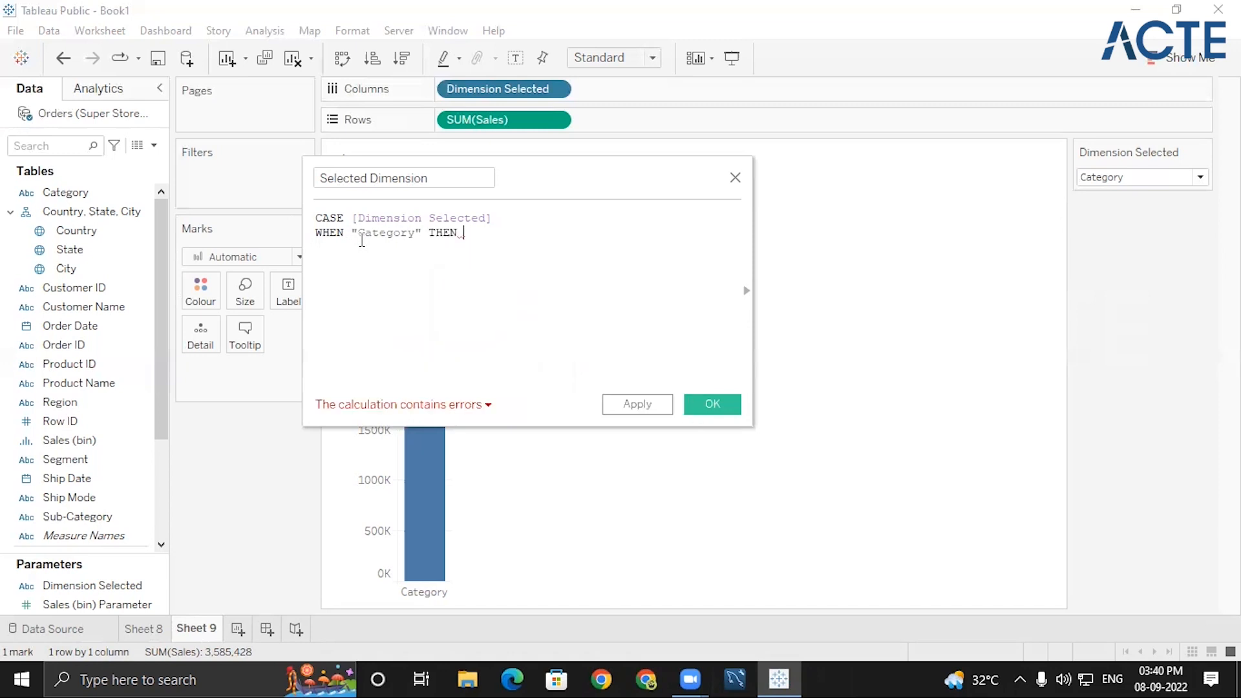
pyautogui.write('se')
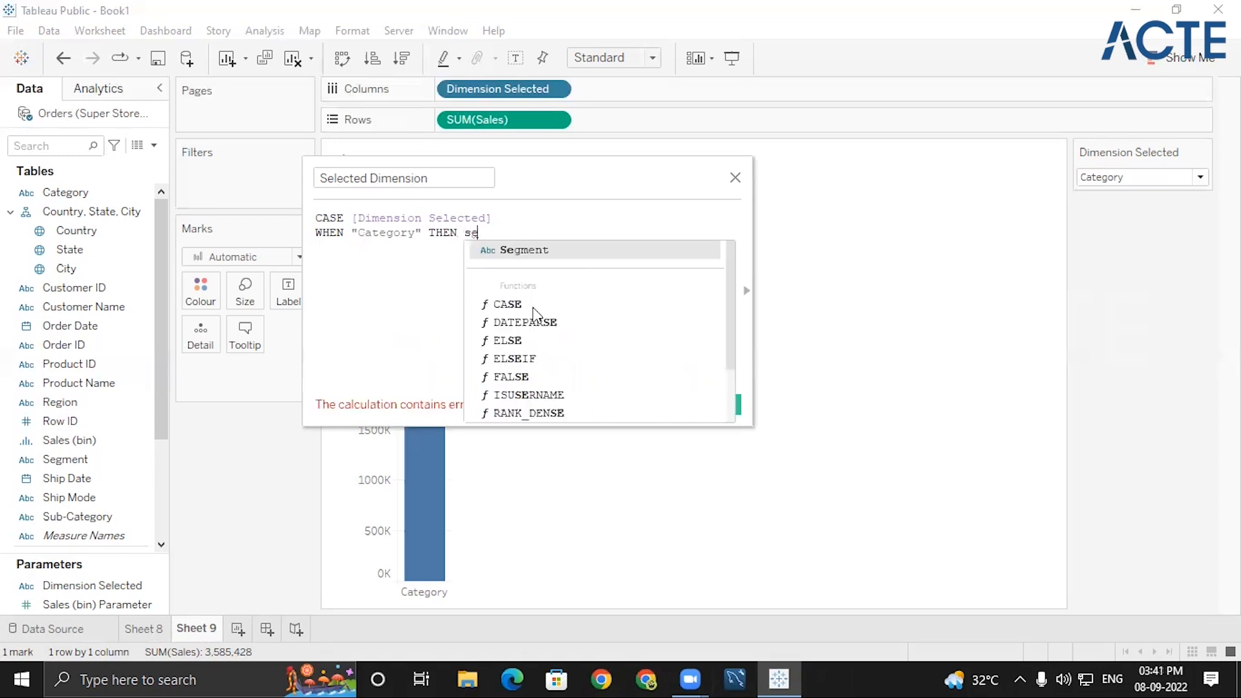
pyautogui.doubleClick(598, 256)
pyautogui.write('\\')
pyautogui.press('BackSpace')
pyautogui.press('Return')
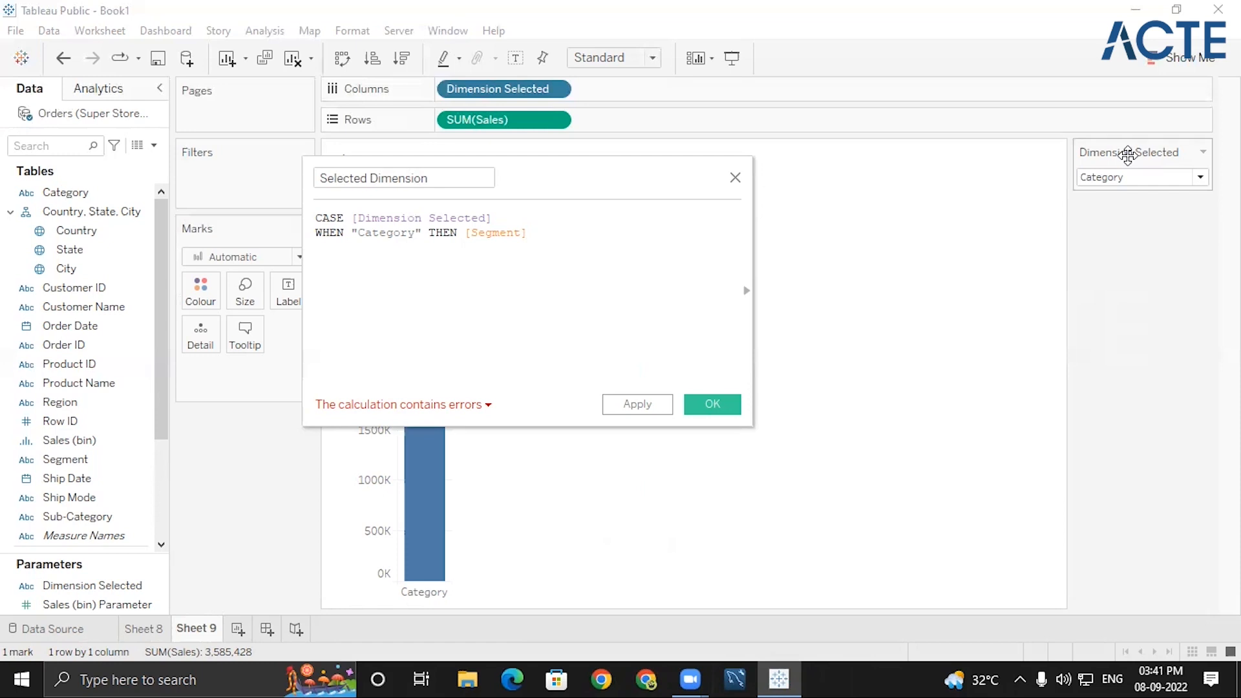
# - Add the clause WHEN "Sub-Category" THEN [Sub-Category], and correct the first clause's result to [Category]
pyautogui.write('whe')
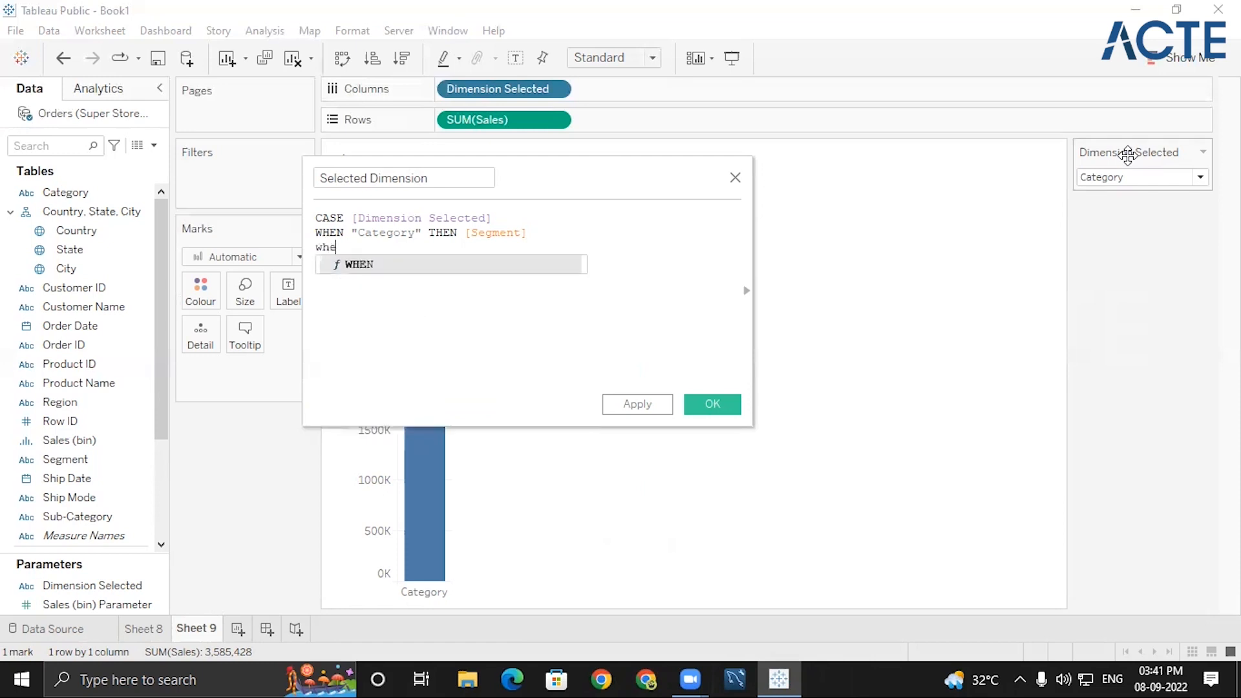
pyautogui.press('Return')
pyautogui.write('"Sub-Category" T')
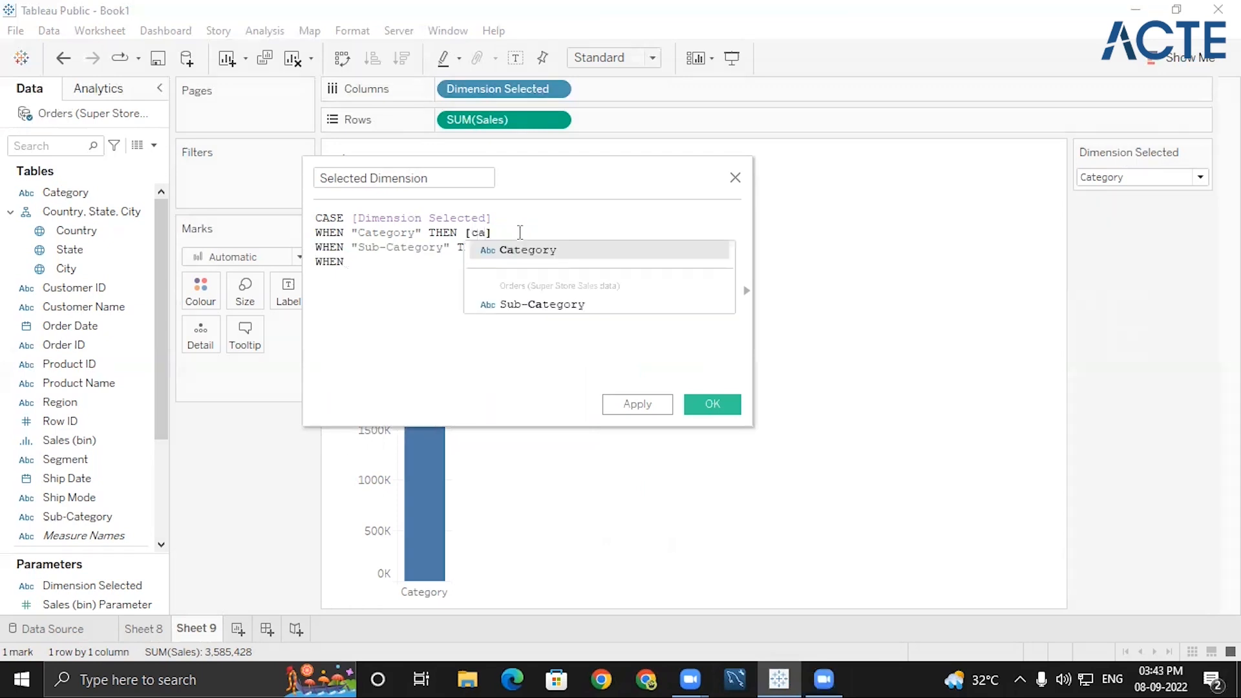
pyautogui.press('Return')
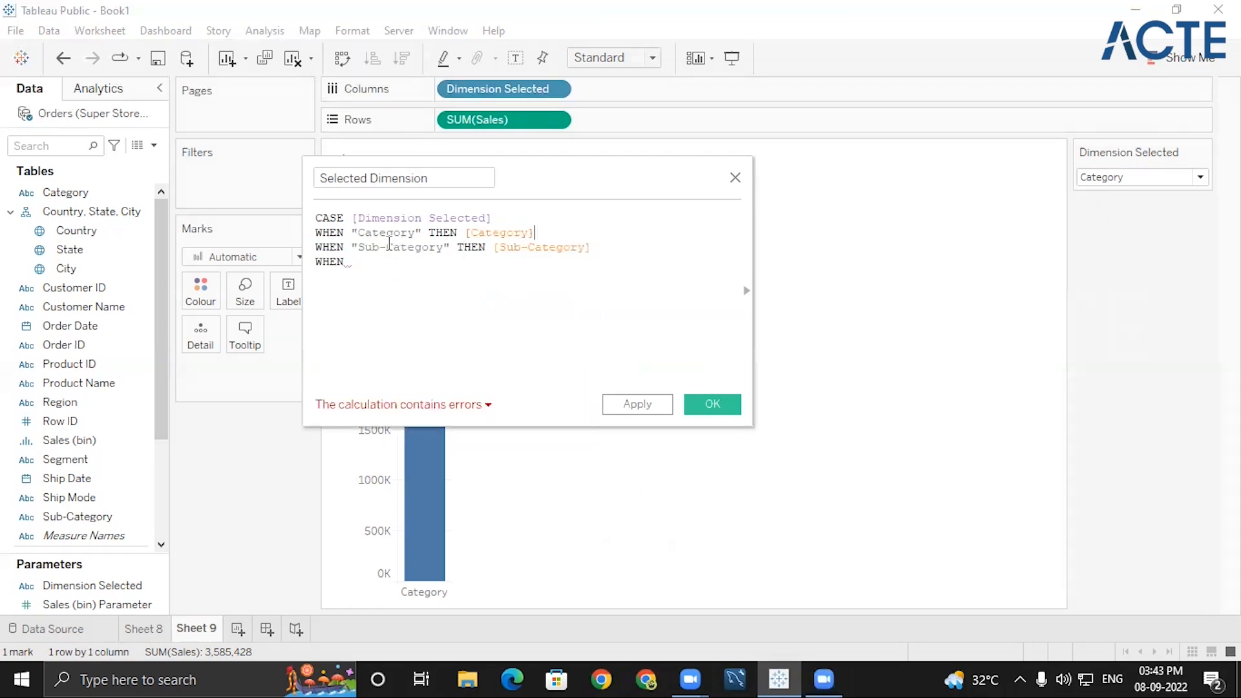
# - Check the parameter's list values and write the third clause as WHEN "Segment" THEN [Segment]
pyautogui.click(1202, 177)
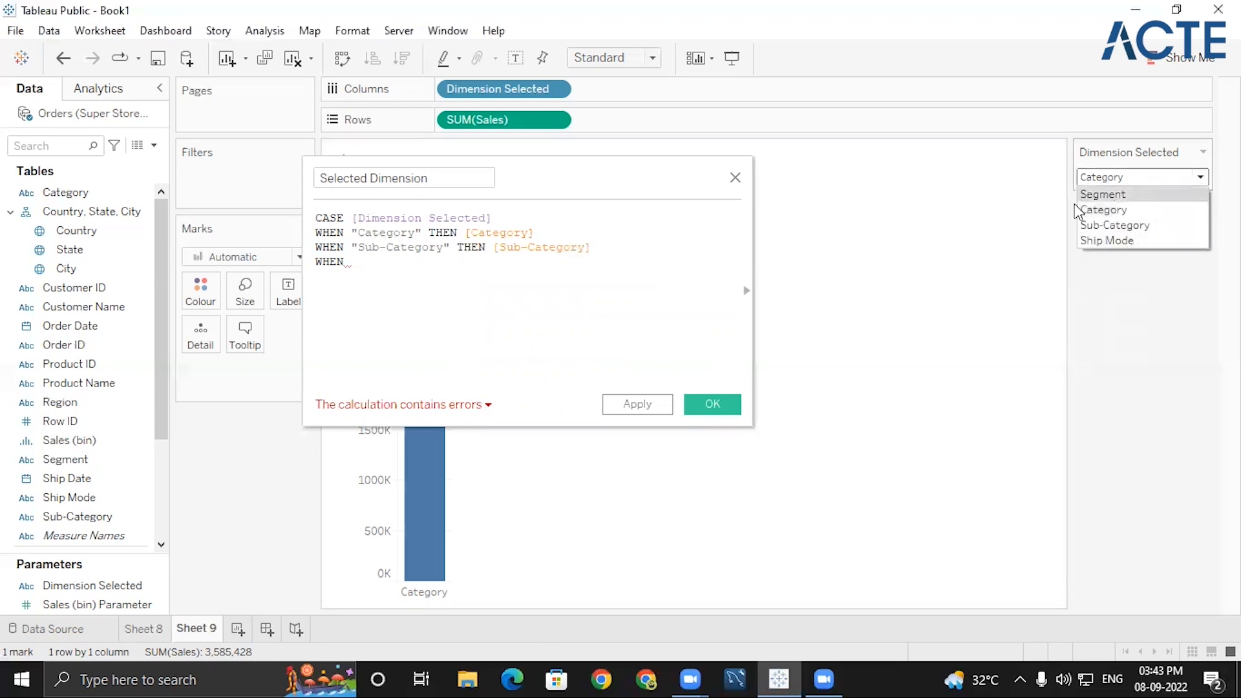
pyautogui.click(374, 261)
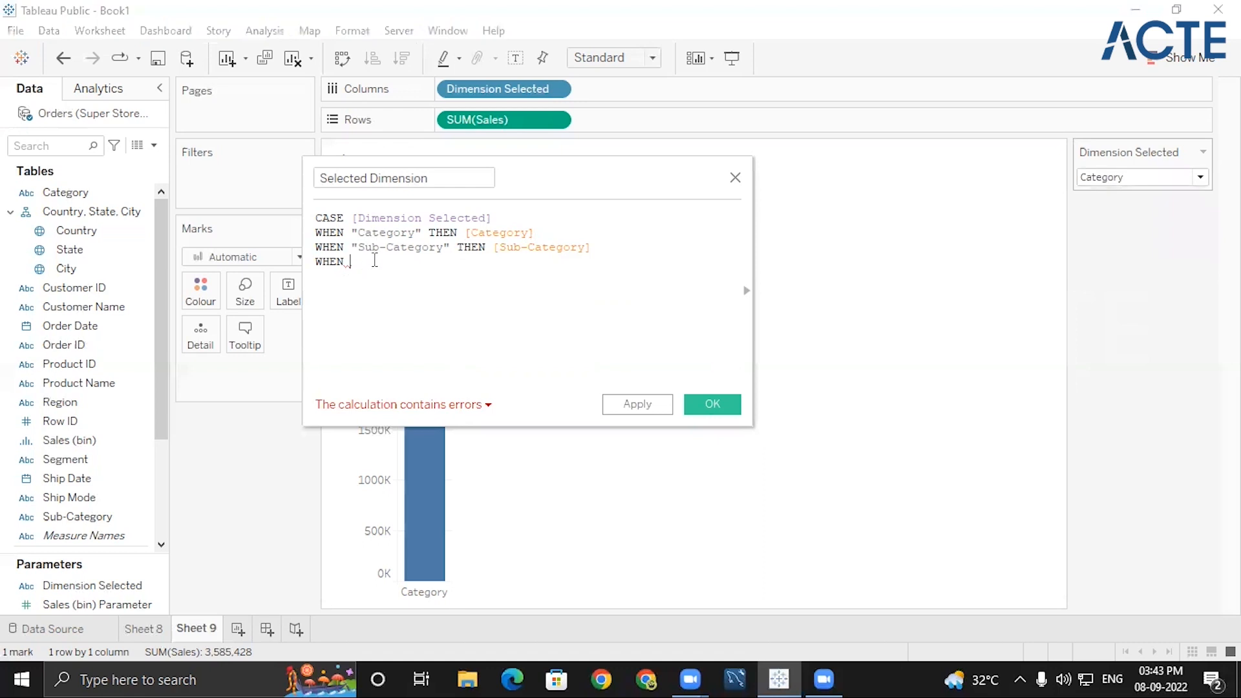
pyautogui.write('"se')
pyautogui.press('BackSpace')
pyautogui.press('BackSpace')
pyautogui.write('S')
pyautogui.moveTo(358, 233); pyautogui.dragTo(419, 235)
pyautogui.click(1135, 179)
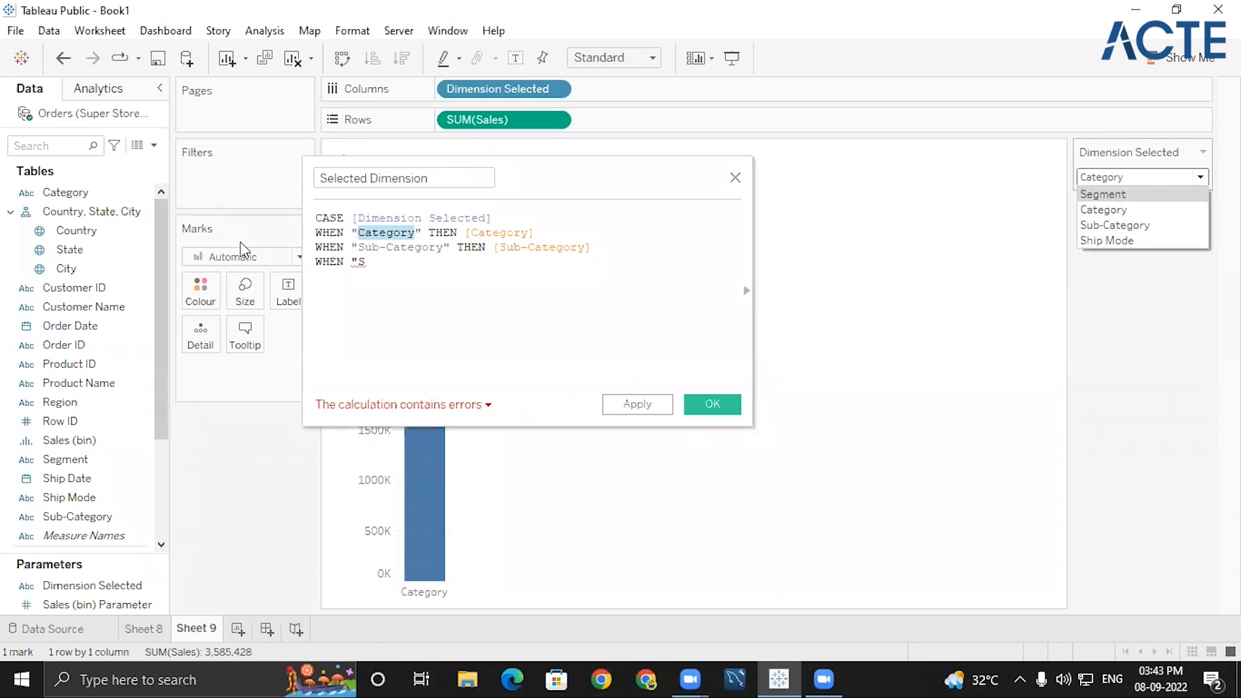
pyautogui.click(382, 260)
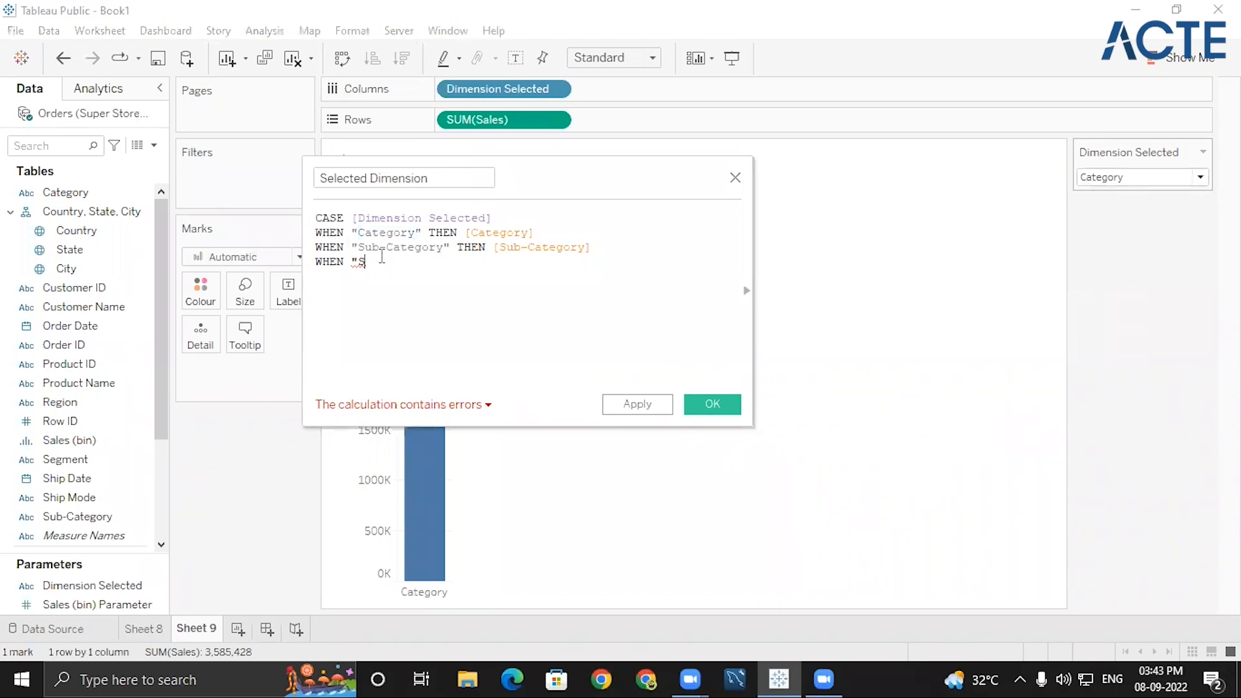
pyautogui.click(1165, 179)
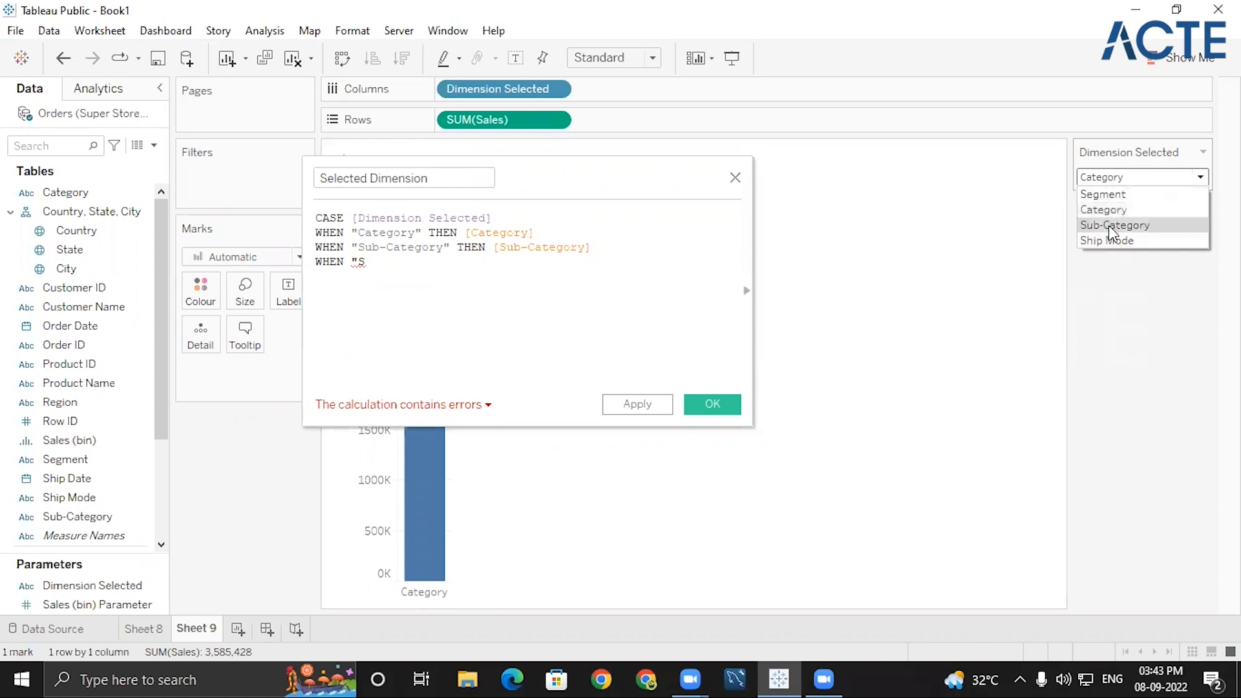
pyautogui.click(398, 264)
pyautogui.write('egm')
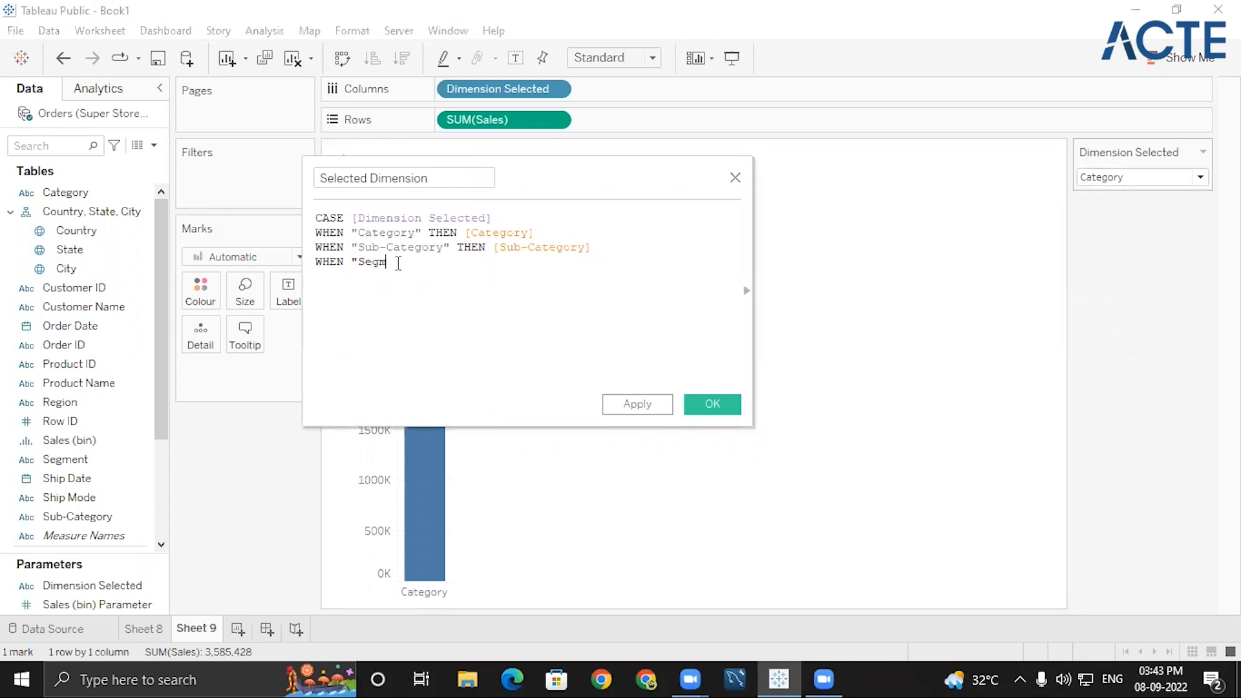
pyautogui.write('ent" THEN')
pyautogui.write(' [Seg')
pyautogui.press('Return')
pyautogui.press('Return')
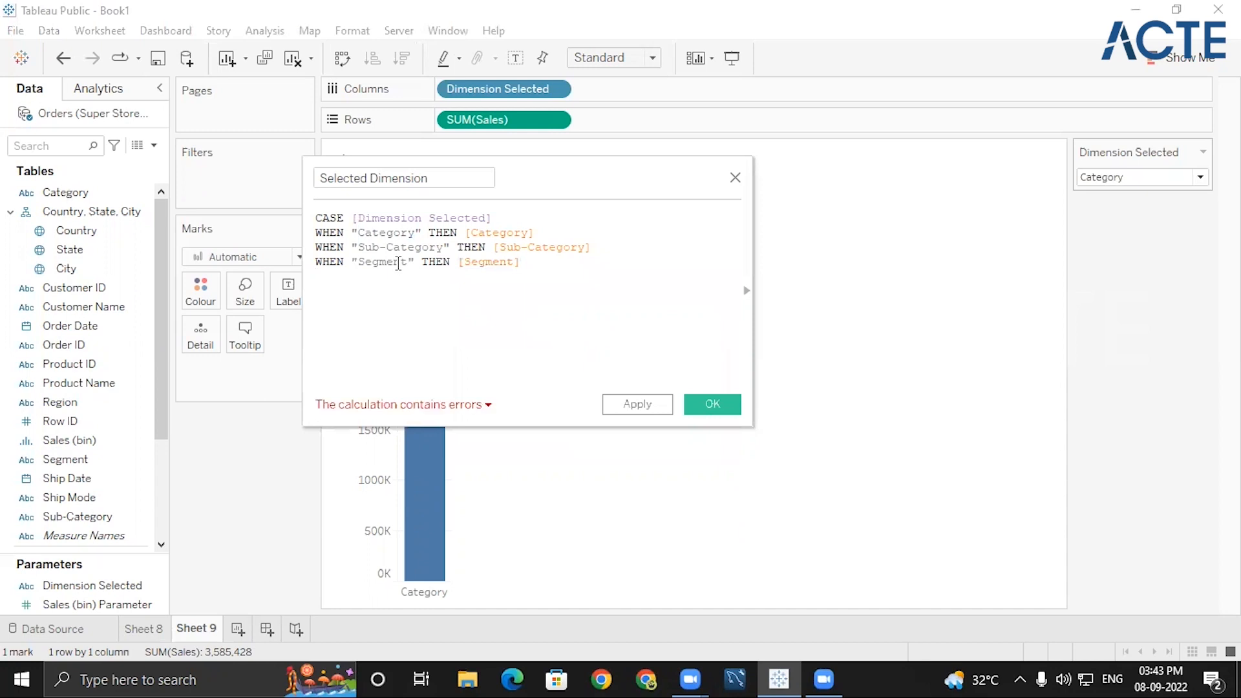
# - Add the fallback line ELSE [Ship Mode] below the Segment clause
pyautogui.write('else')
pyautogui.press('Return')
pyautogui.click(1132, 177)
pyautogui.click(1131, 203)
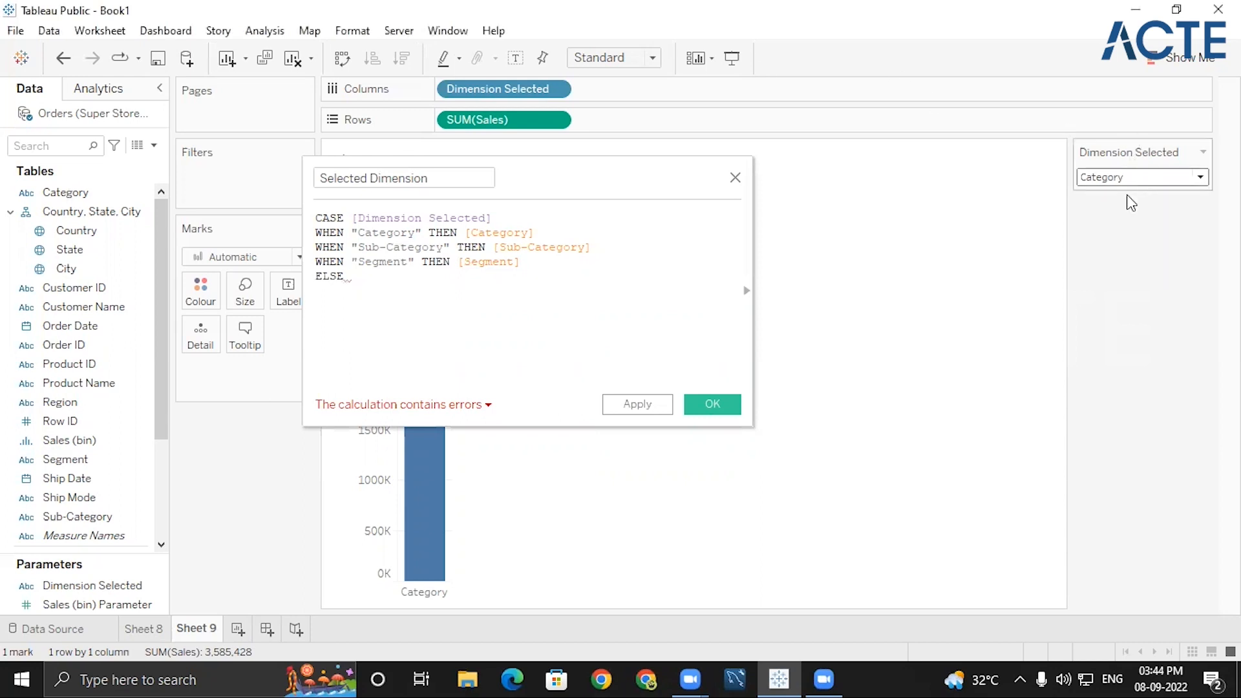
pyautogui.click(367, 283)
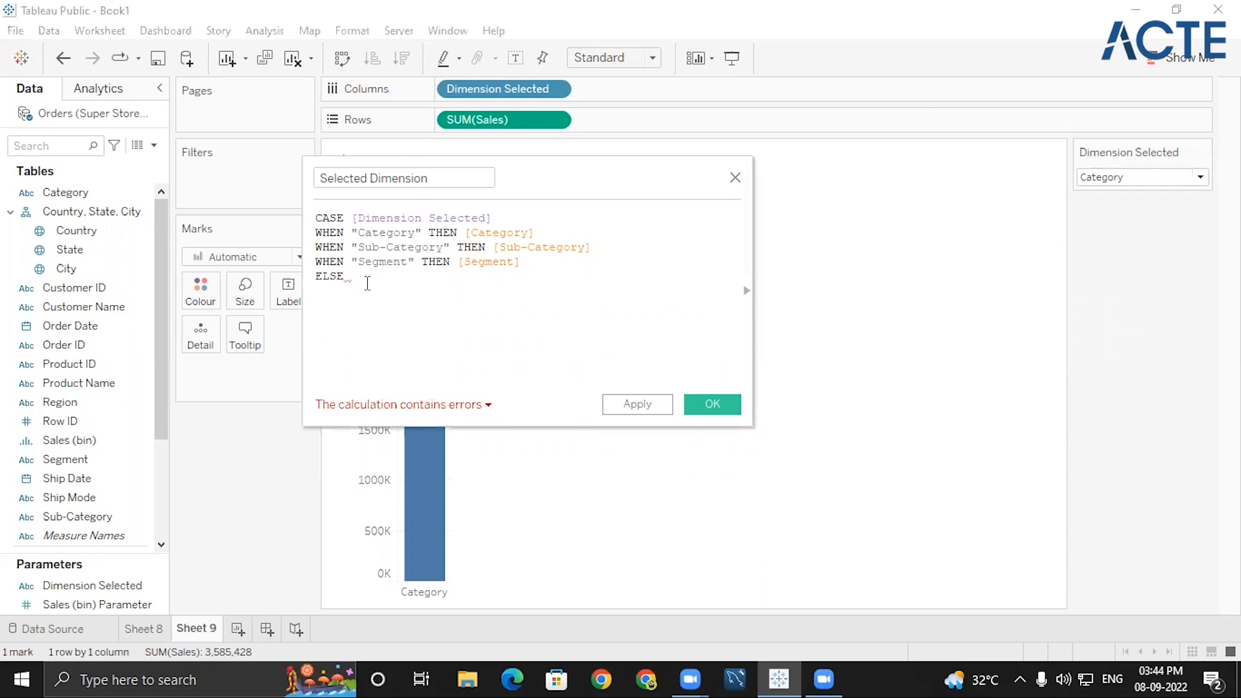
pyautogui.write('[Ship Mode]')
pyautogui.press('Down')
pyautogui.press('Return')
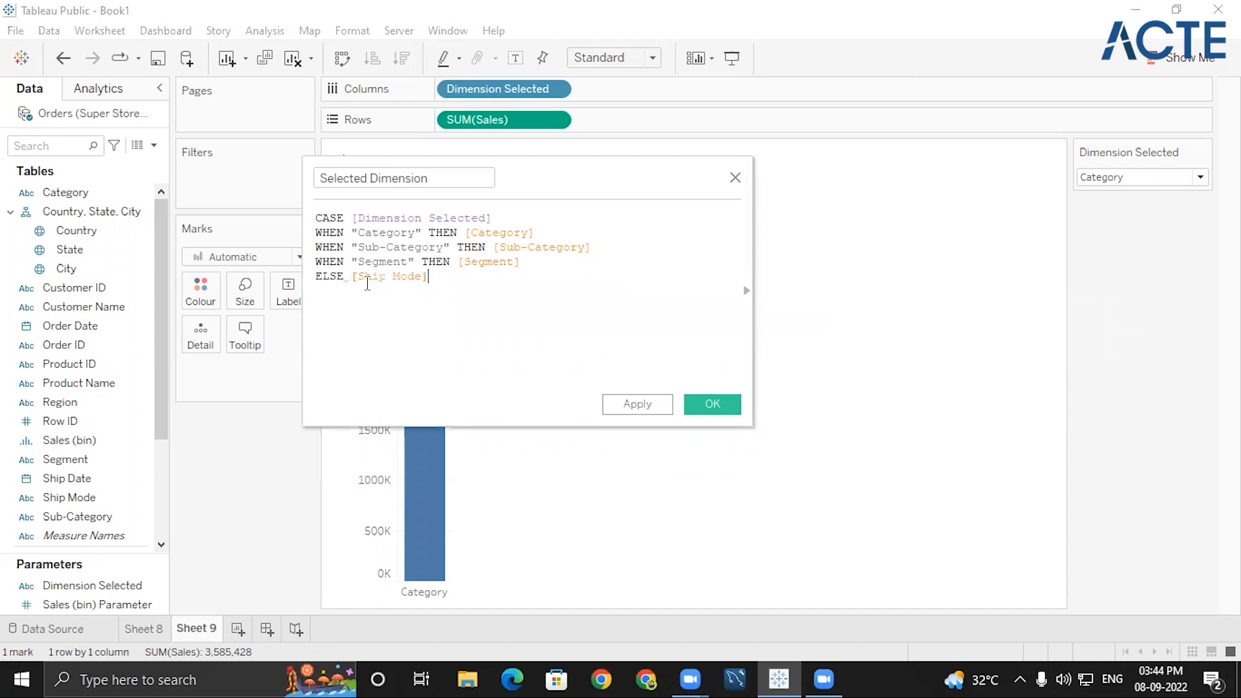
# - Close the CASE formula of the Selected Dimension calculated field with END, then apply and save the field
pyautogui.press('Return')
pyautogui.write('end')
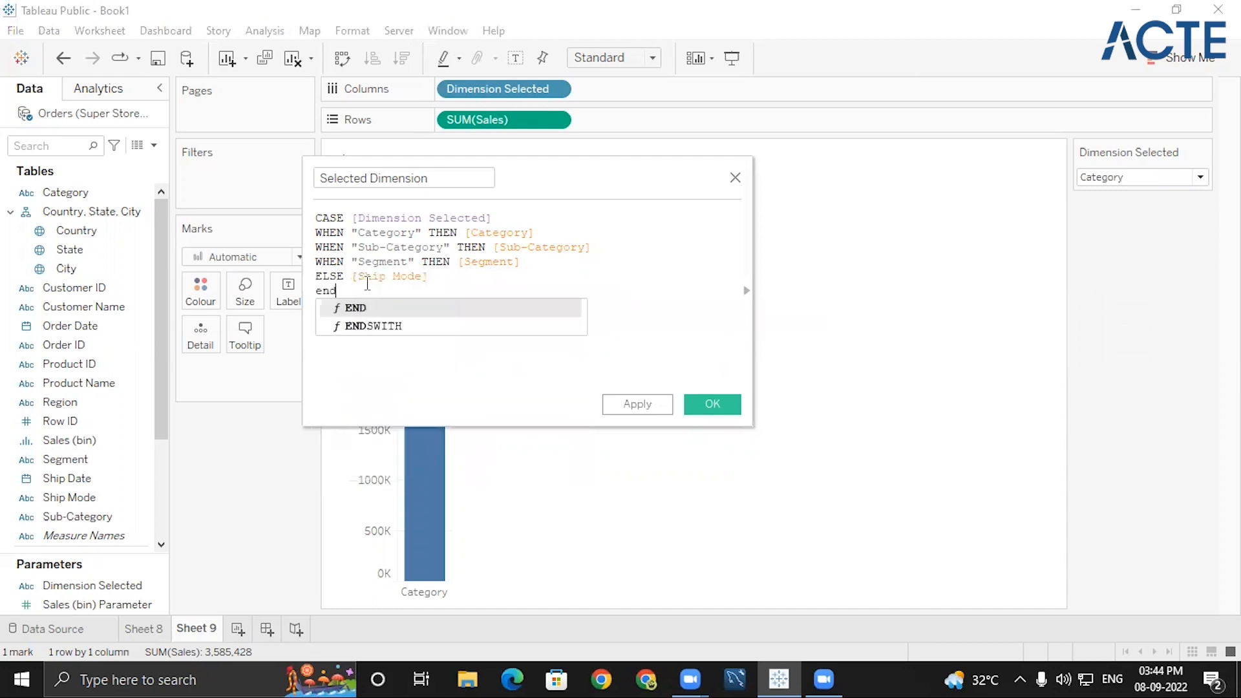
pyautogui.press('Return')
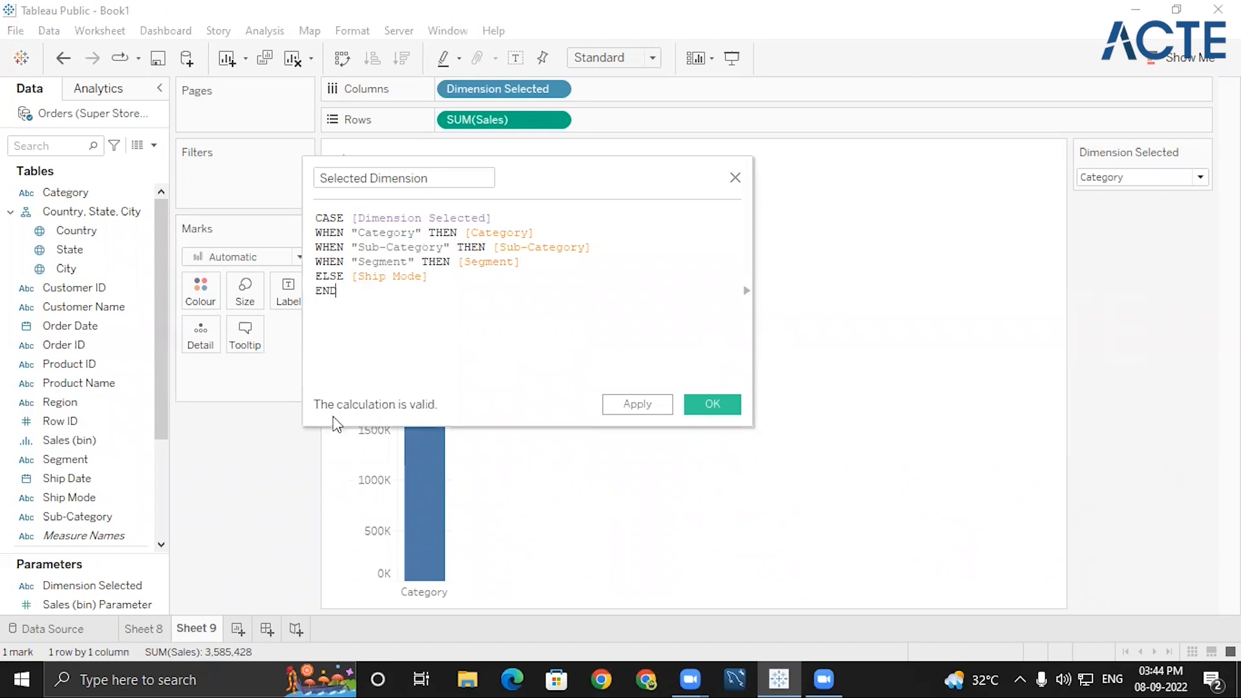
pyautogui.click(639, 411)
pyautogui.click(694, 412)
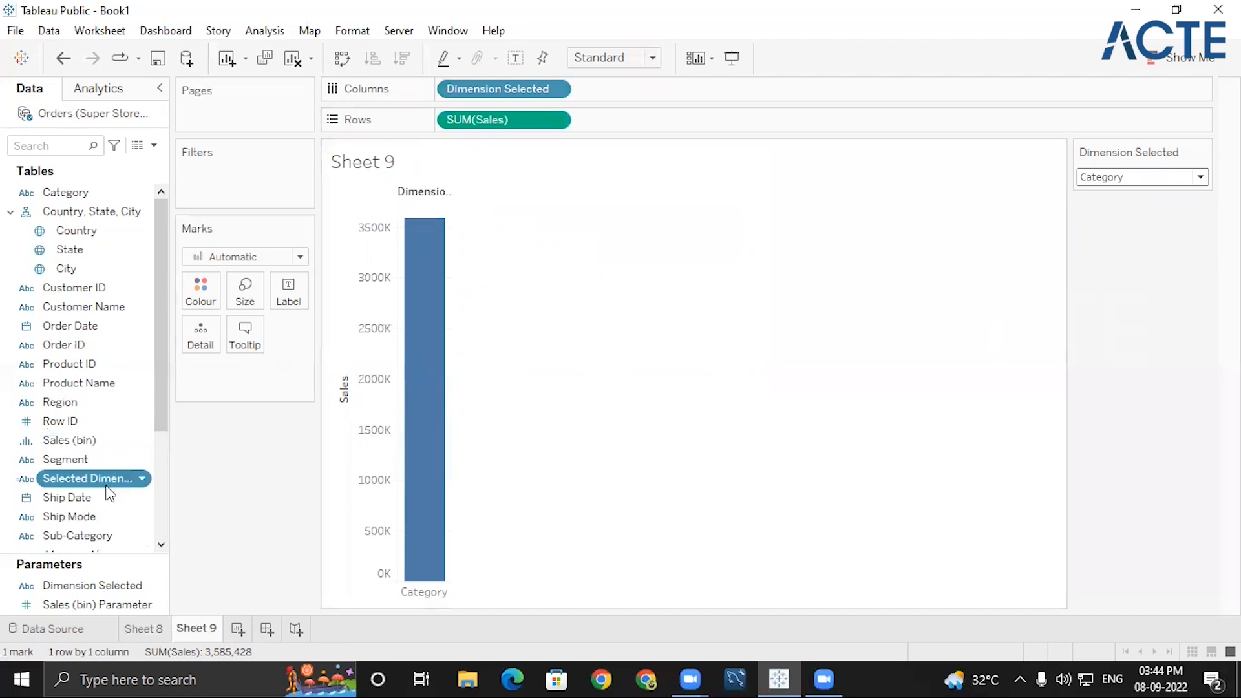
# - Set the Dimension Selected parameter to Ship Mode and replace the Dimension Selected pill in Columns with the Selected Dimension field
pyautogui.click(1141, 178)
pyautogui.click(1100, 242)
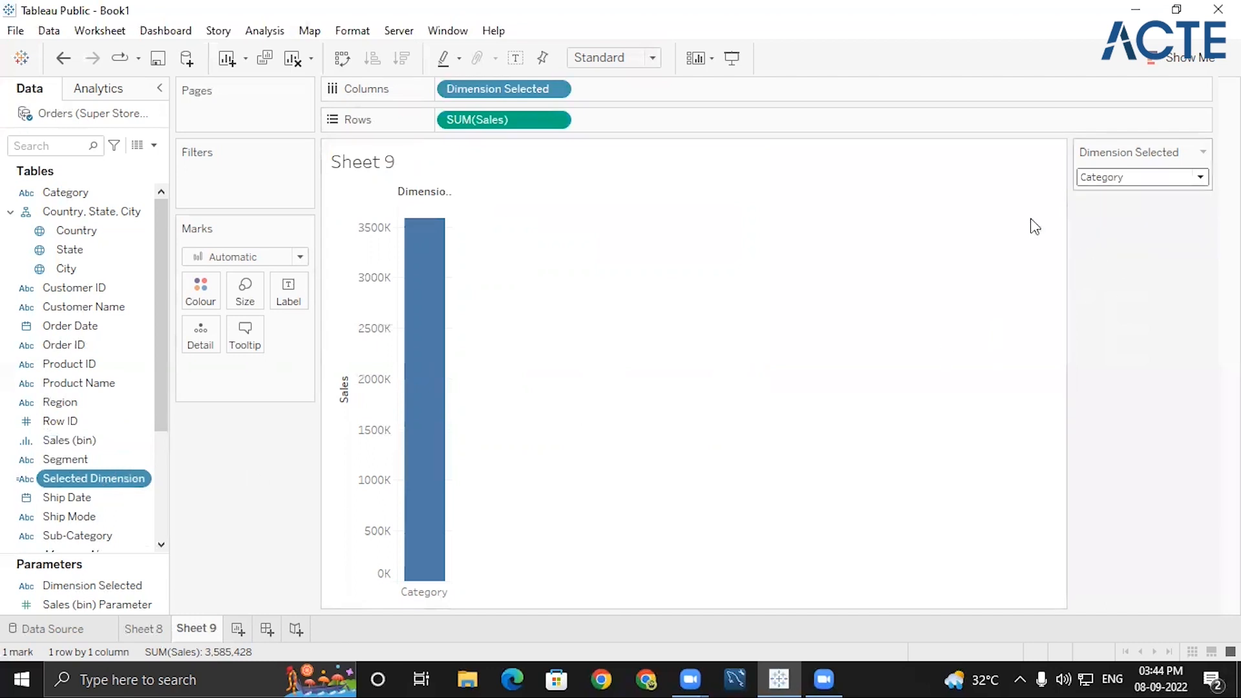
pyautogui.click(556, 89)
pyautogui.click(510, 305)
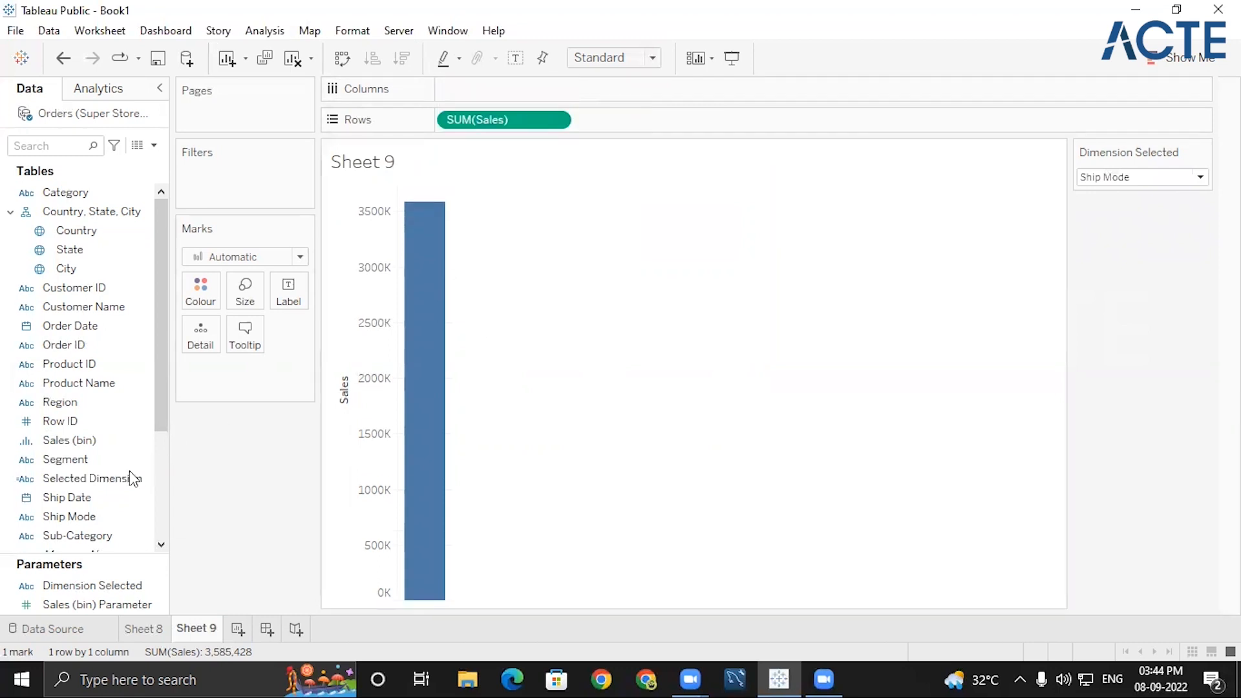
pyautogui.doubleClick(107, 479)
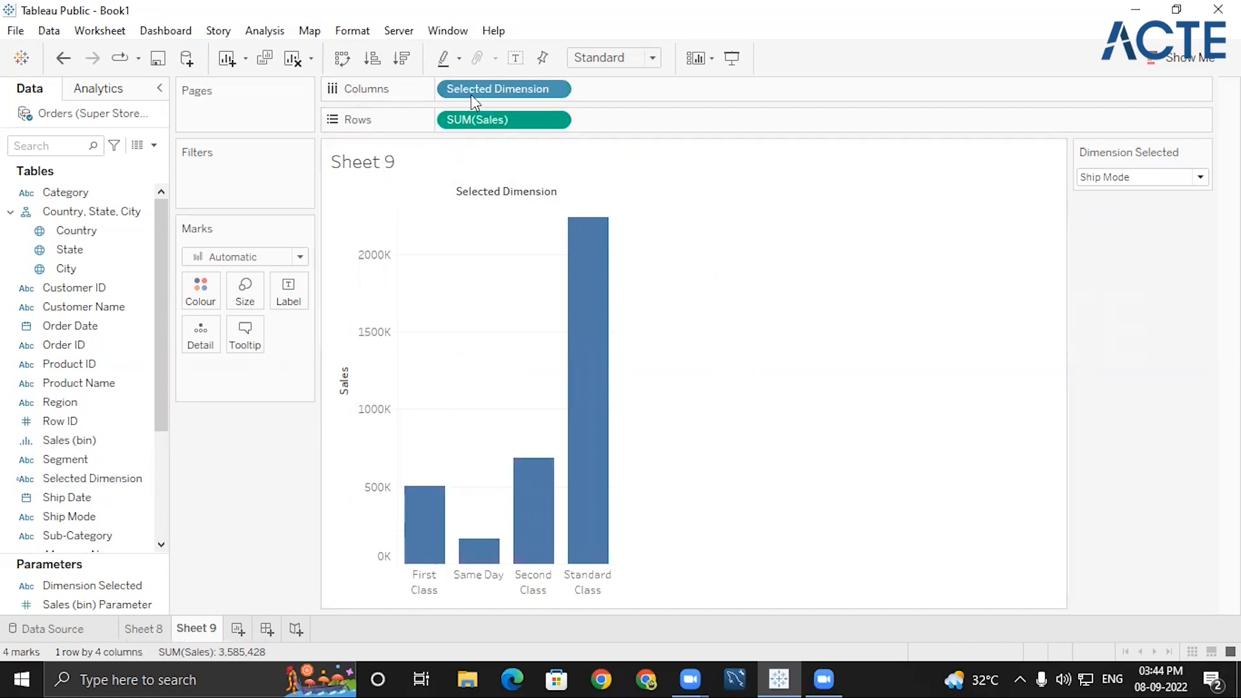
# - Test the chart by switching the Dimension Selected parameter through Category, Segment, Category, Sub-Category and Ship Mode
pyautogui.click(1112, 177)
pyautogui.click(1101, 210)
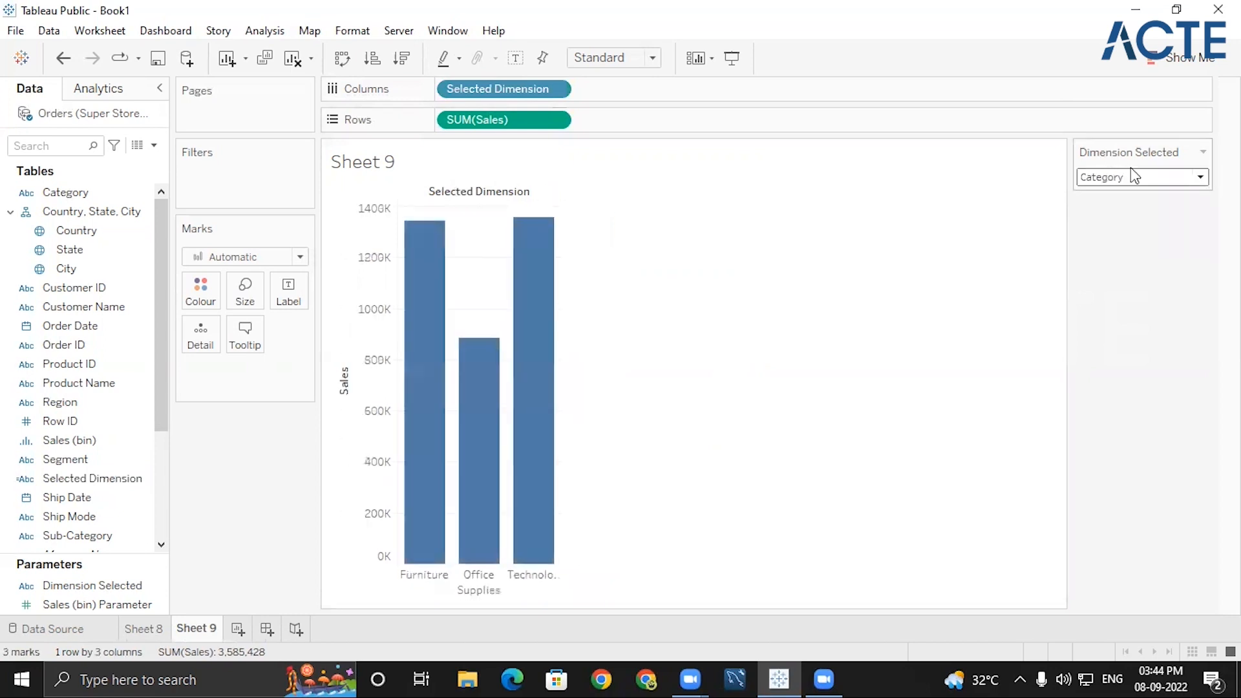
pyautogui.click(1133, 175)
pyautogui.click(1121, 196)
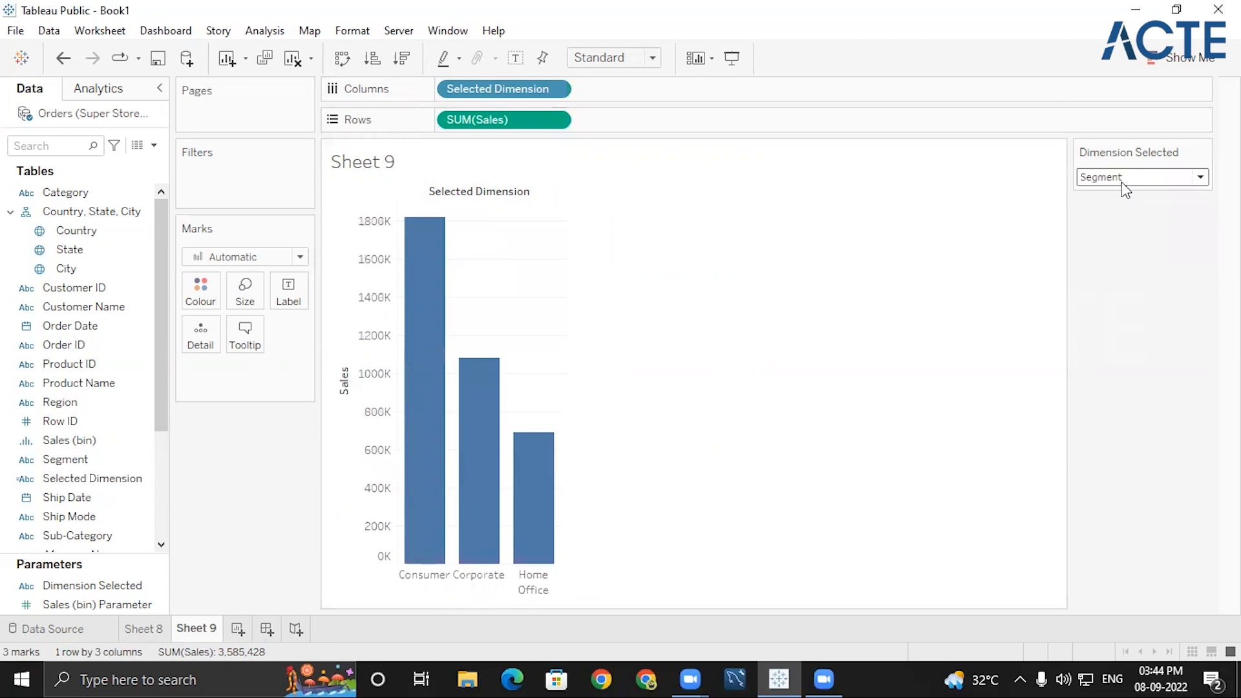
pyautogui.click(1122, 181)
pyautogui.click(1117, 207)
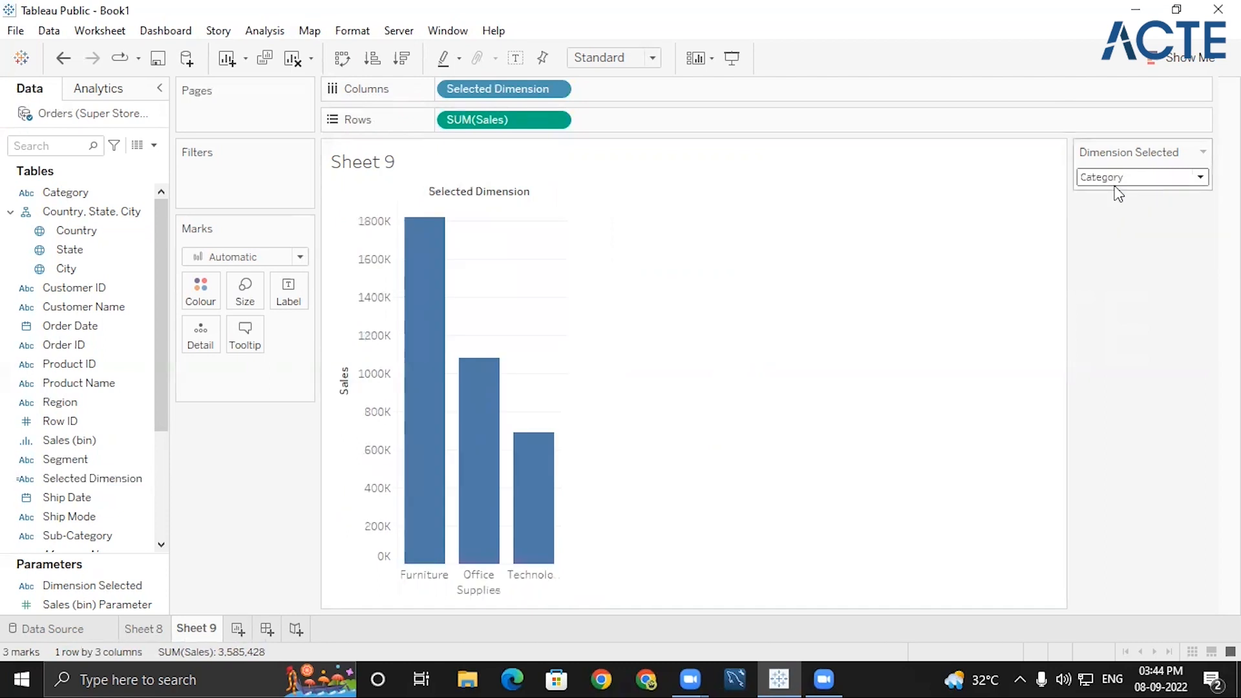
pyautogui.click(1118, 183)
pyautogui.click(1123, 225)
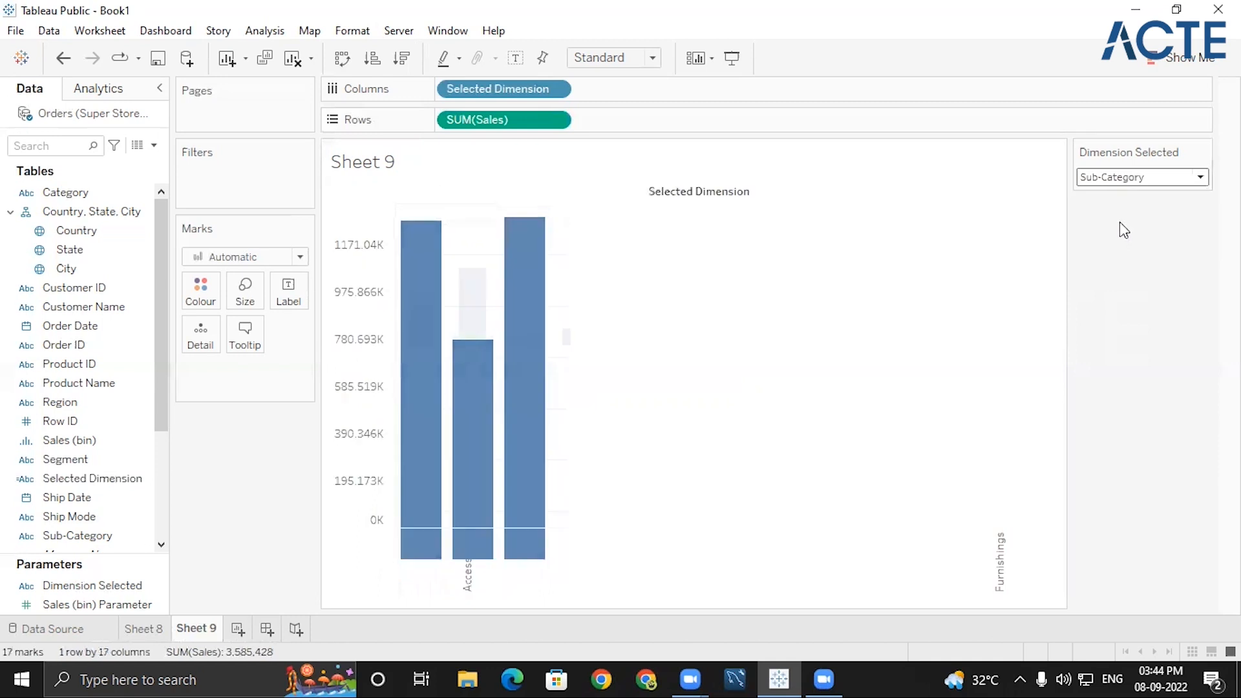
pyautogui.click(1118, 177)
pyautogui.click(1117, 241)
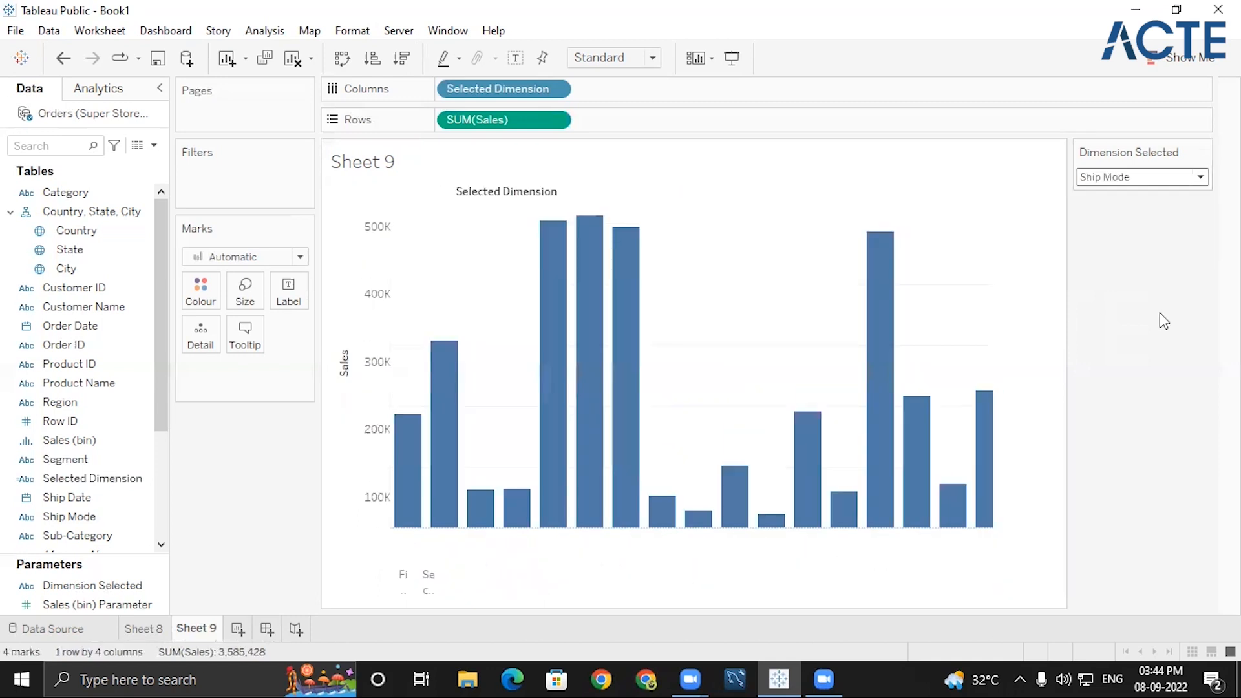
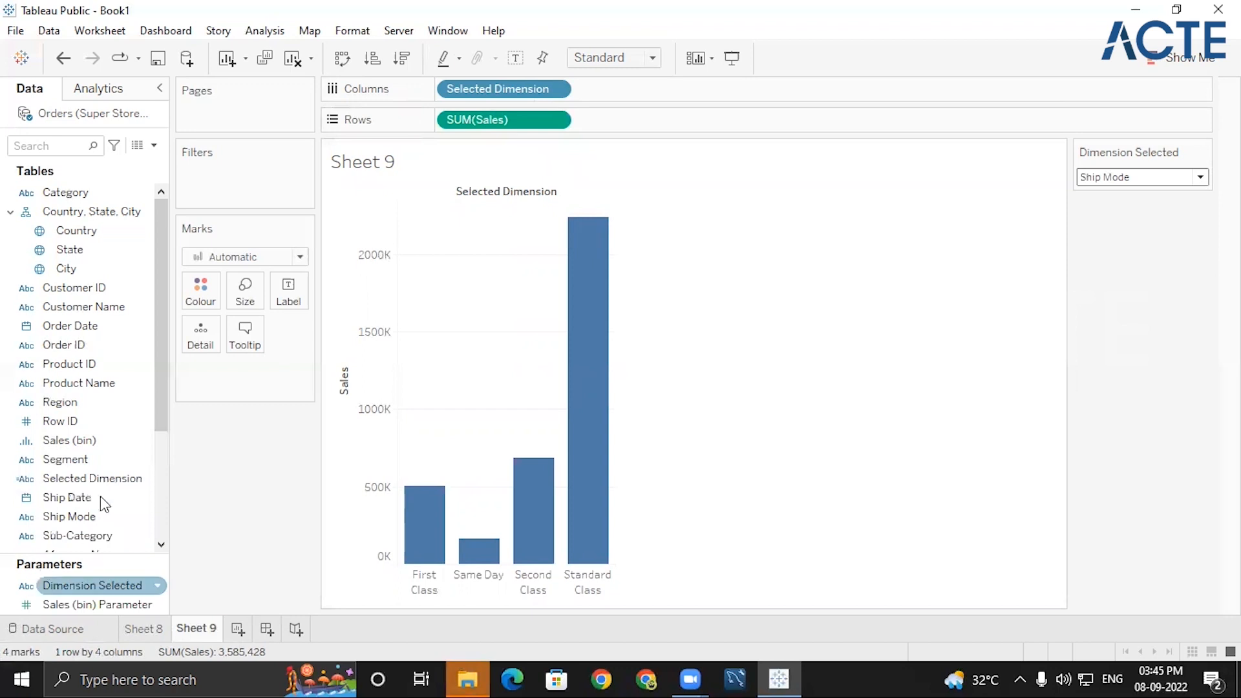
pyautogui.scroll(-3, 154, 505)
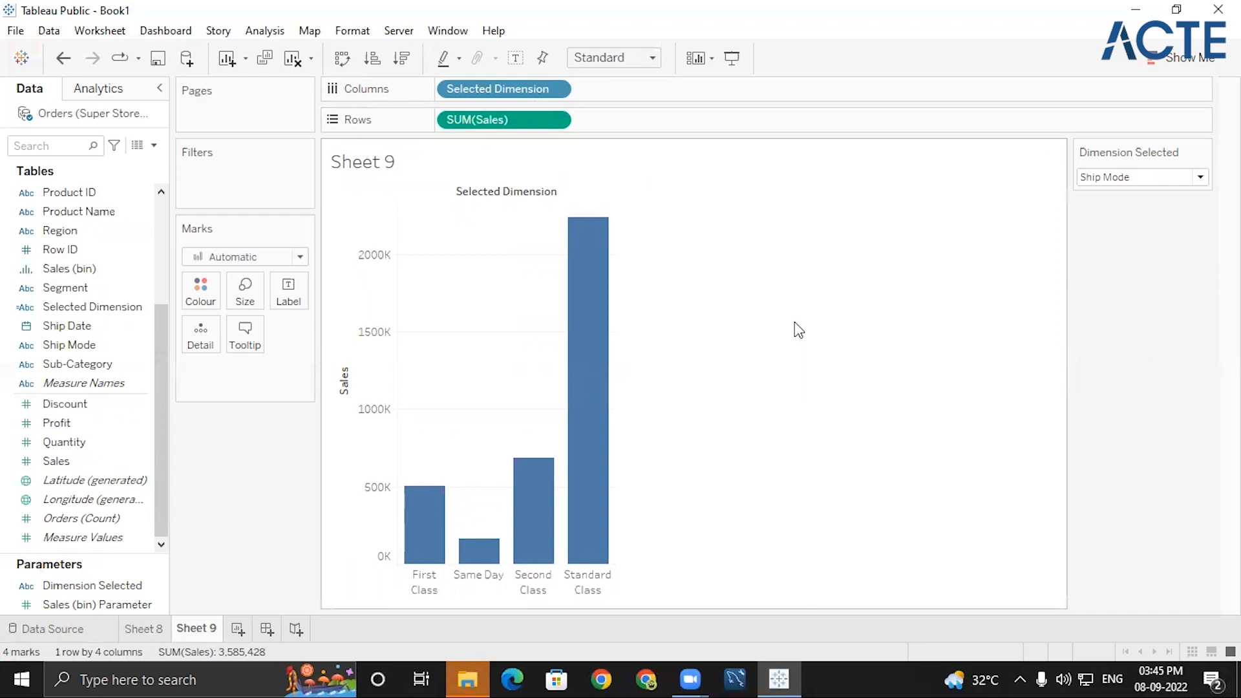
pyautogui.scroll(3, 161, 250)
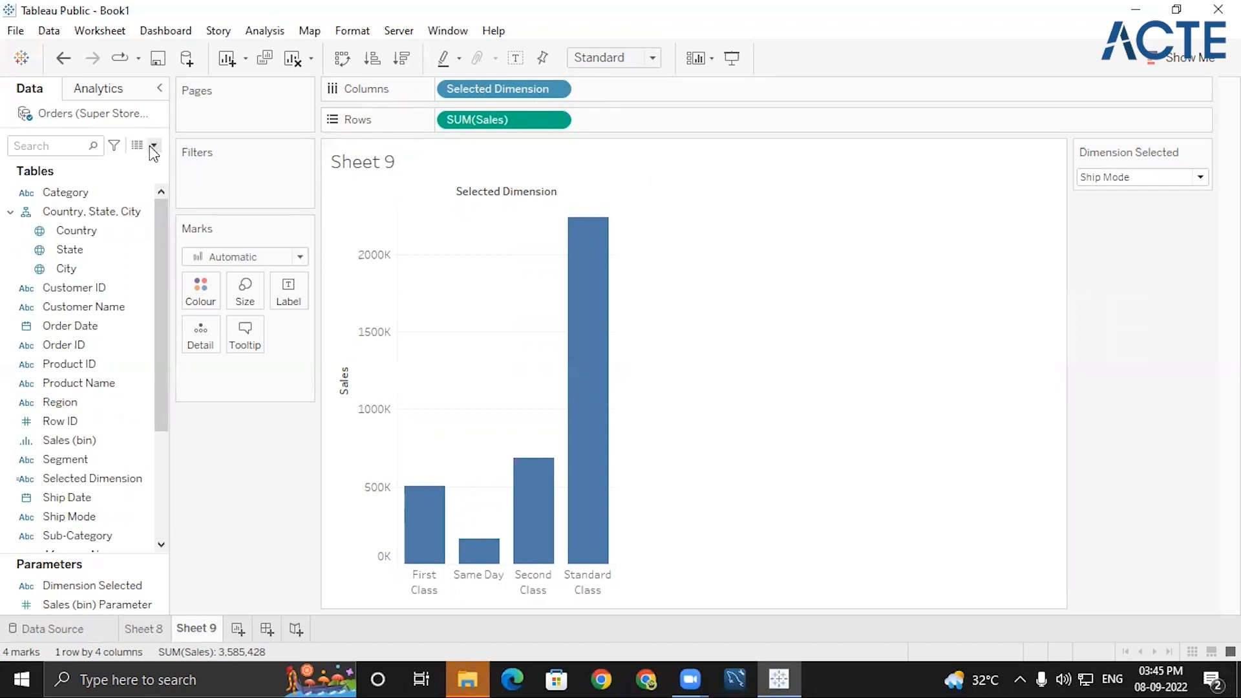
pyautogui.click(153, 147)
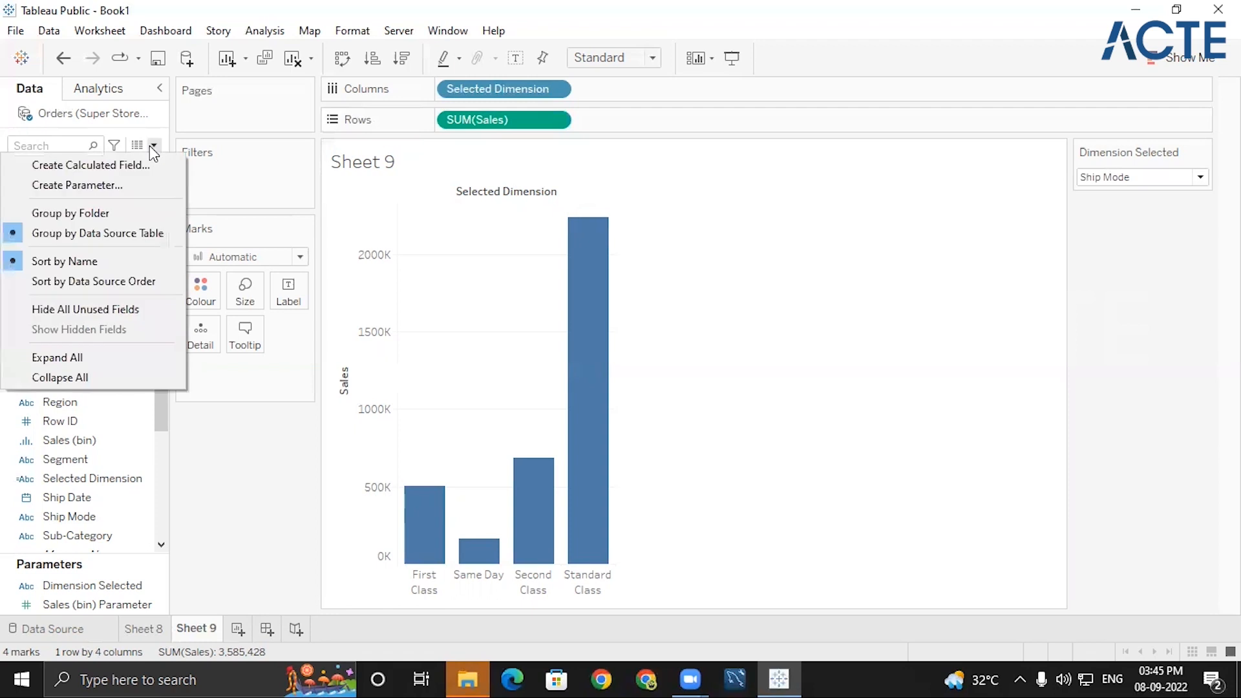
pyautogui.click(152, 146)
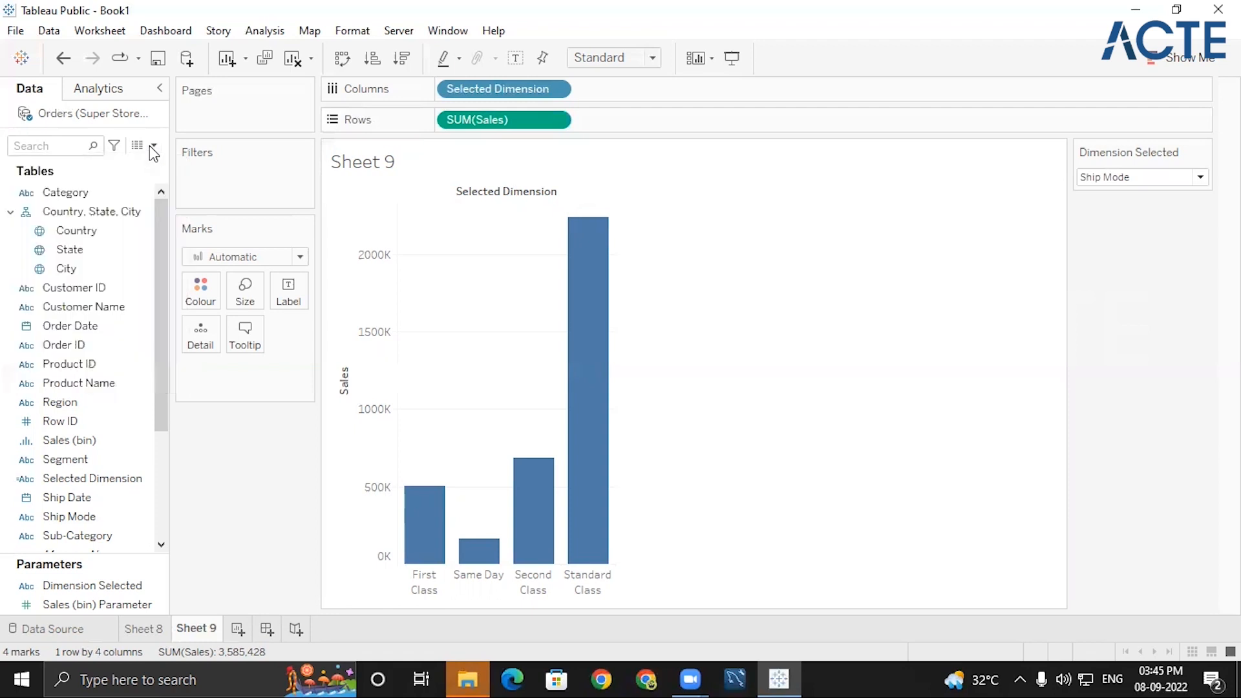
pyautogui.click(152, 146)
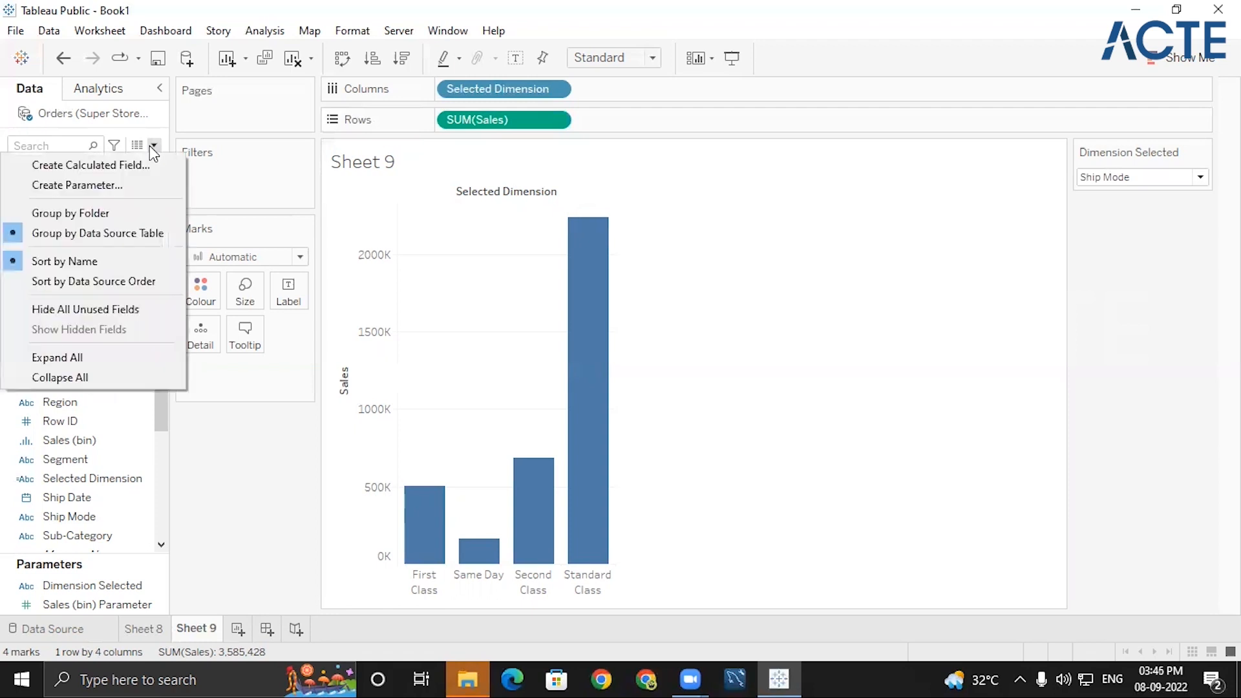
pyautogui.click(117, 187)
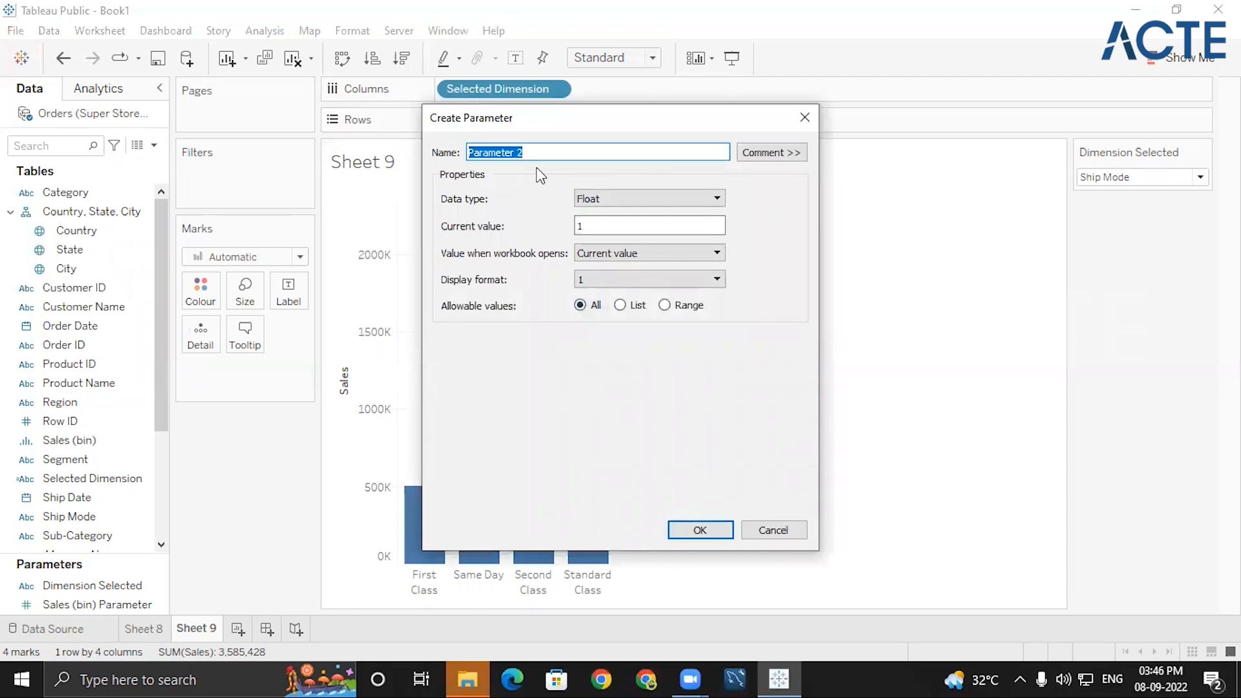
pyautogui.write('Measures Selected')
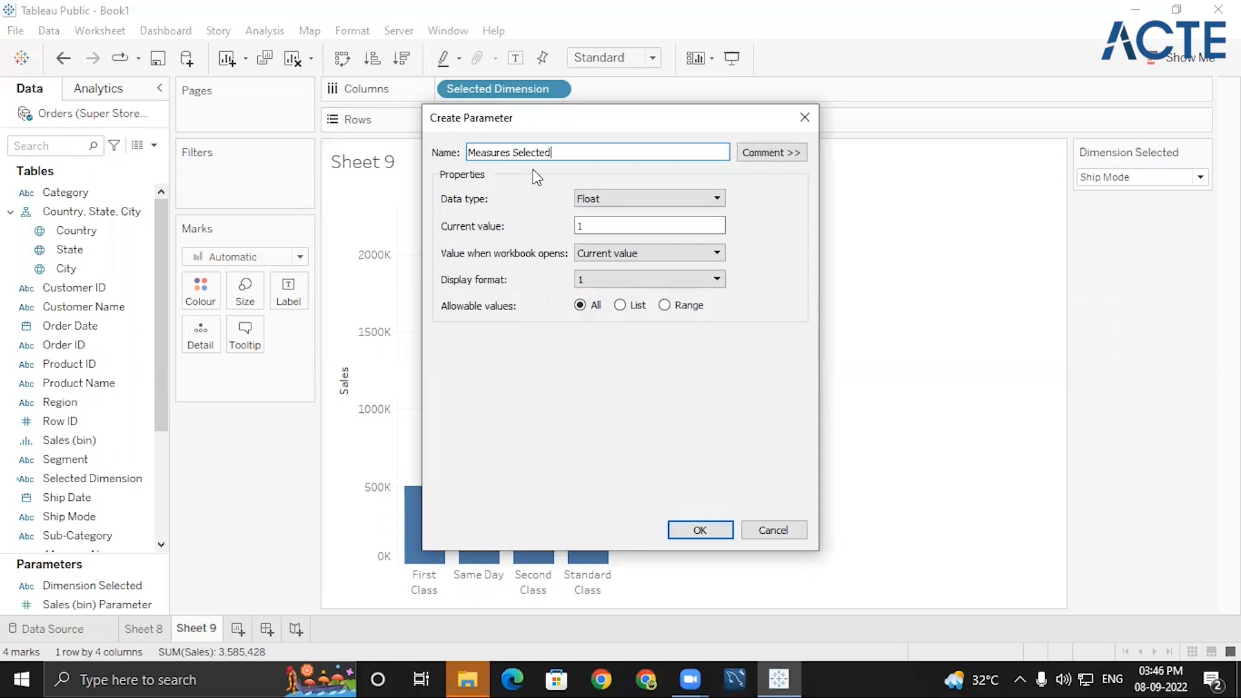
pyautogui.click(679, 203)
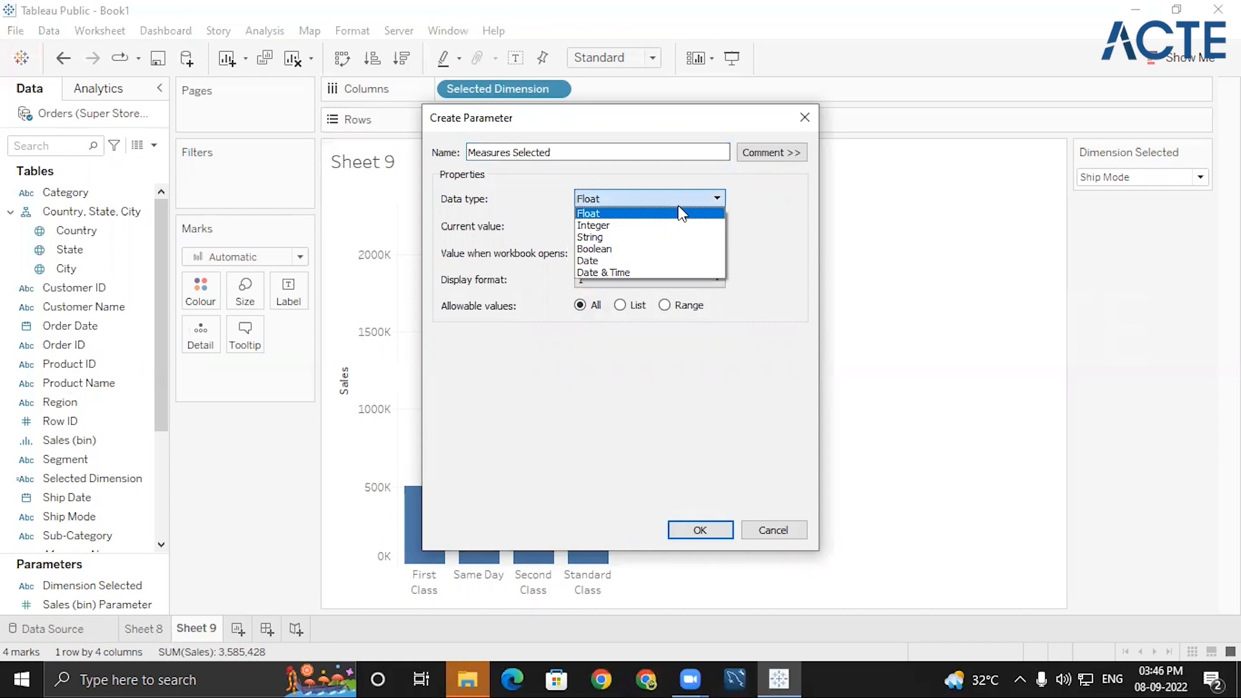
pyautogui.click(157, 397)
pyautogui.click(93, 572)
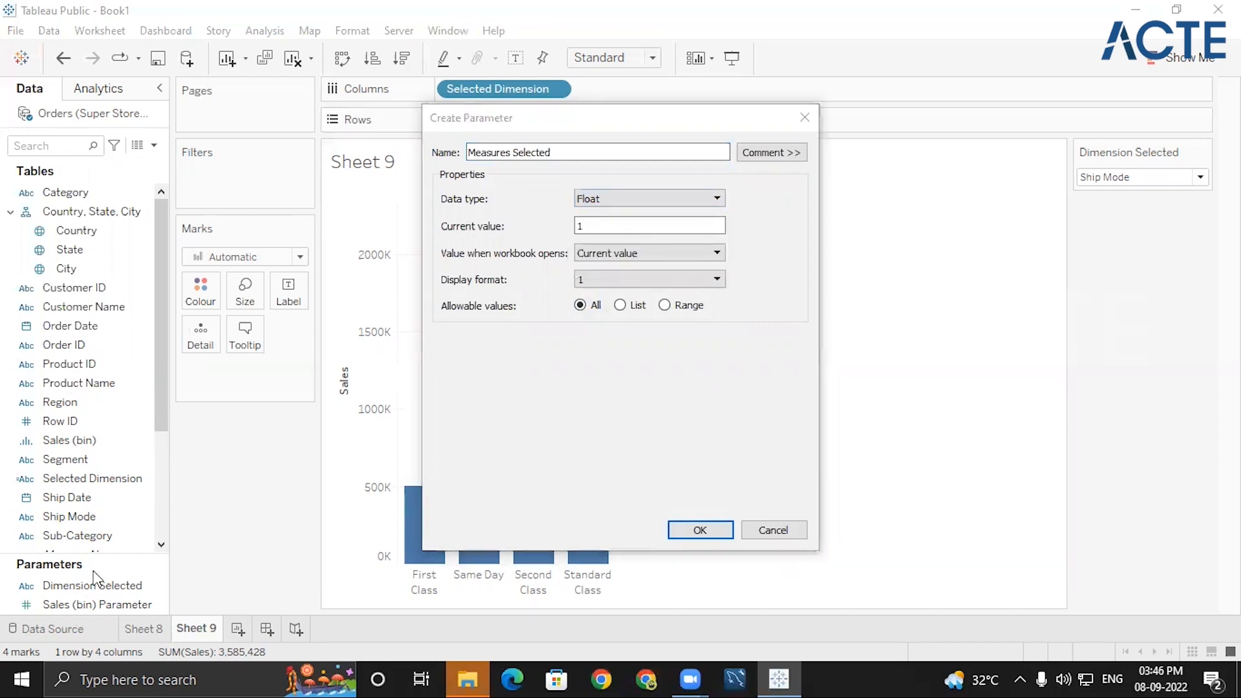
pyautogui.click(661, 191)
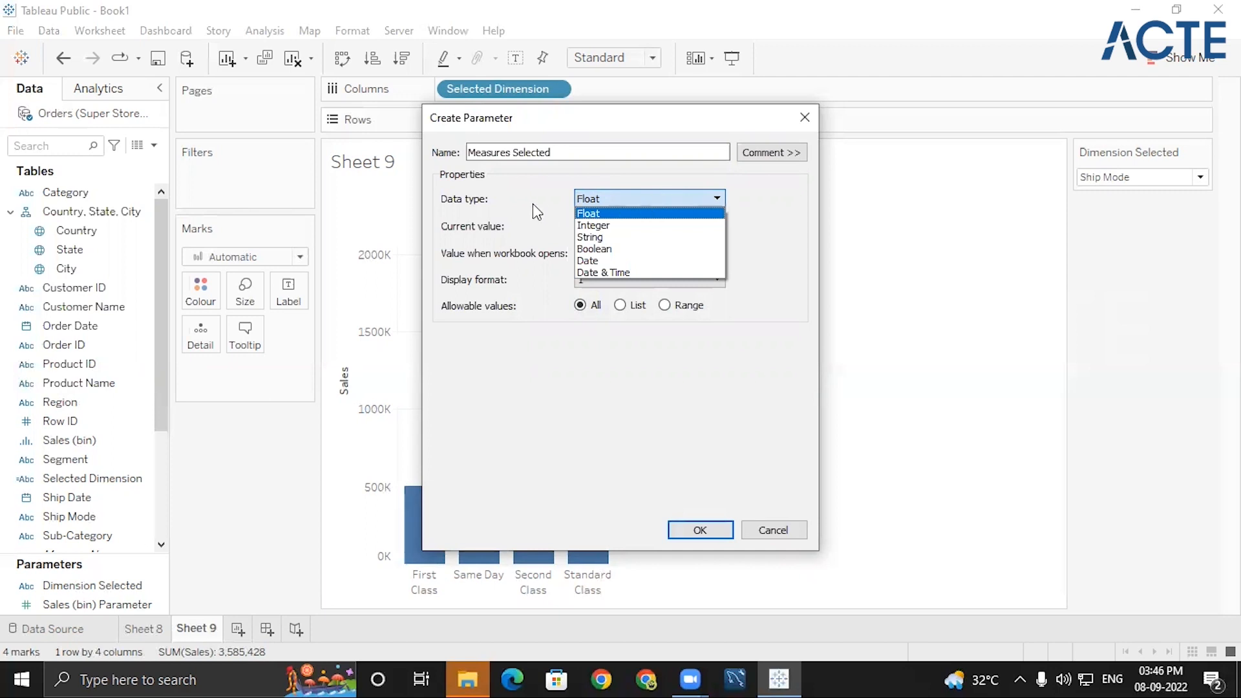
pyautogui.press('d')
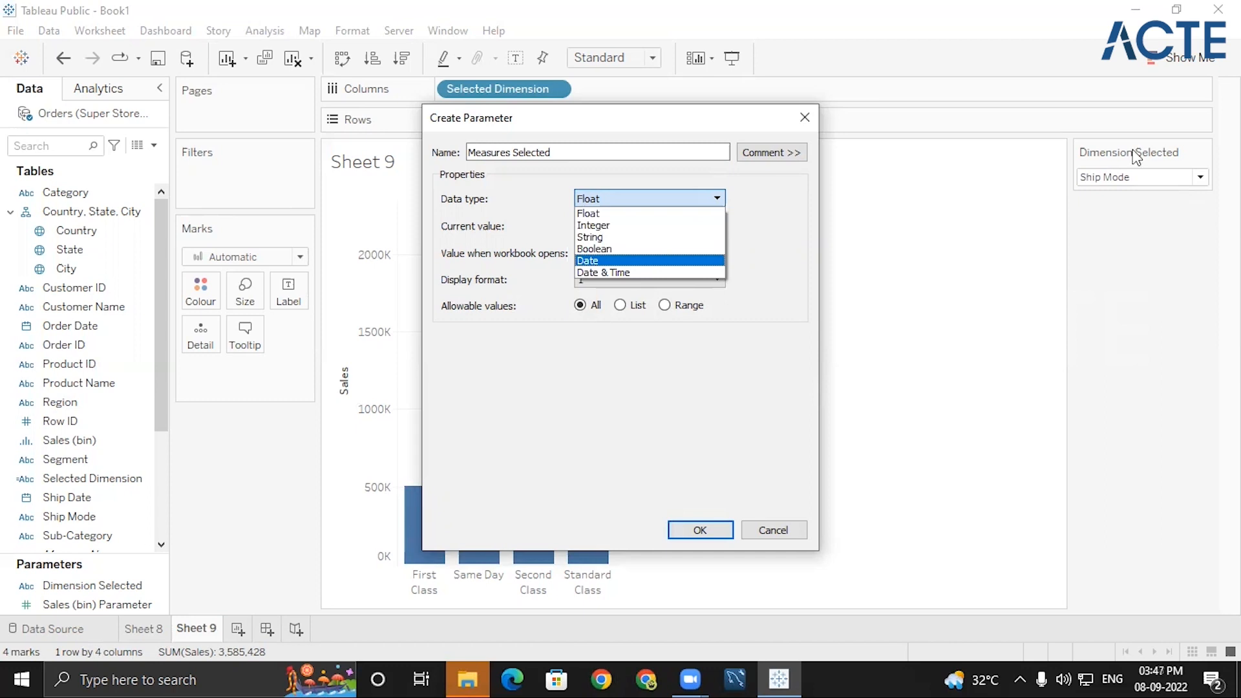
pyautogui.click(656, 236)
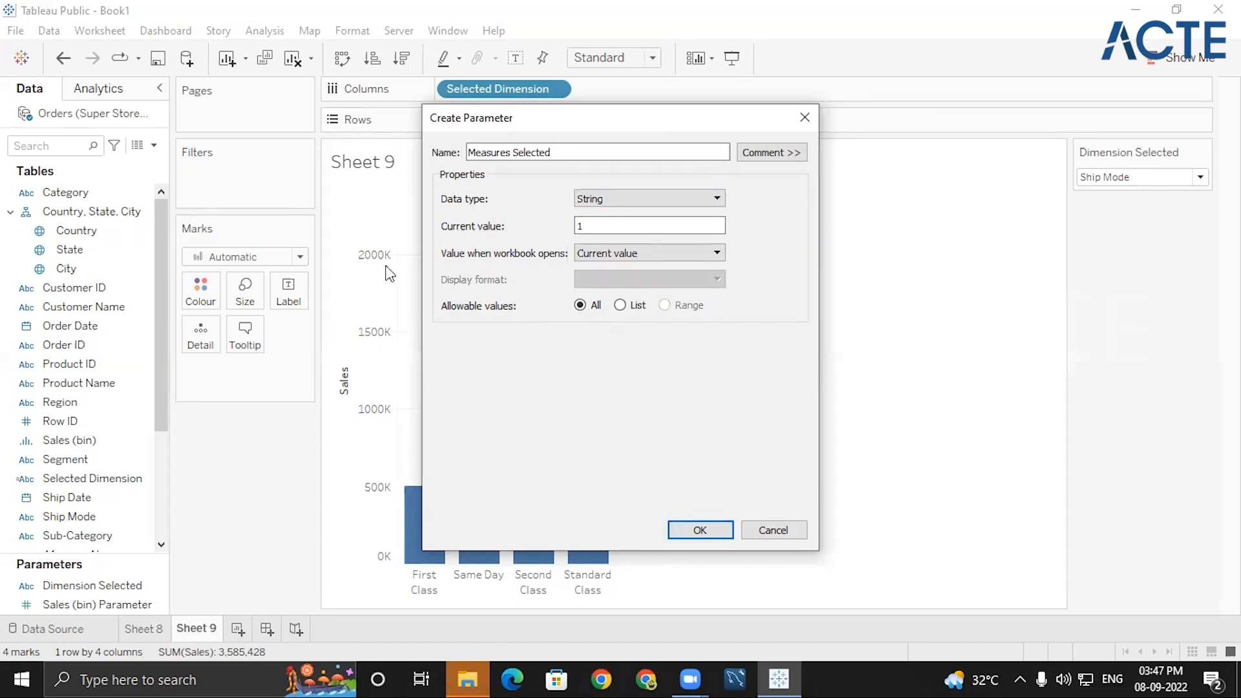
pyautogui.click(1099, 185)
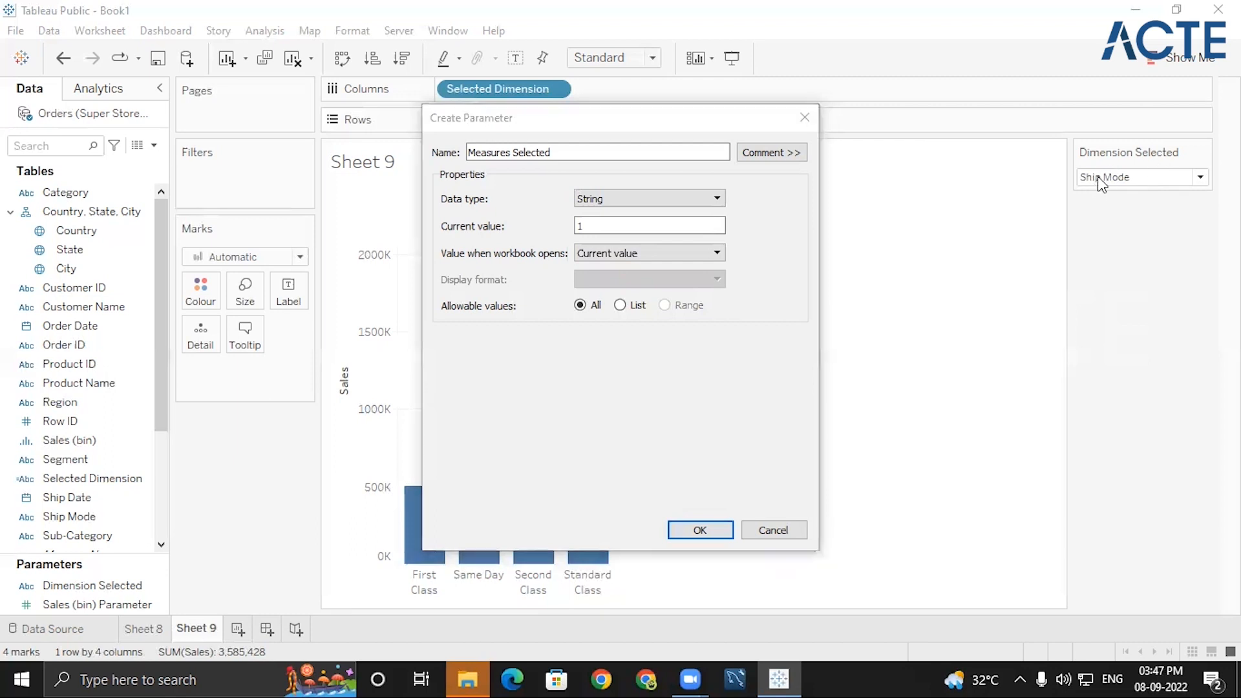
# - Examine the Dimension Selected parameter's options and the Sales (bin) Parameter chart on Sheet 8, returning to Sheet 9
pyautogui.click(1167, 176)
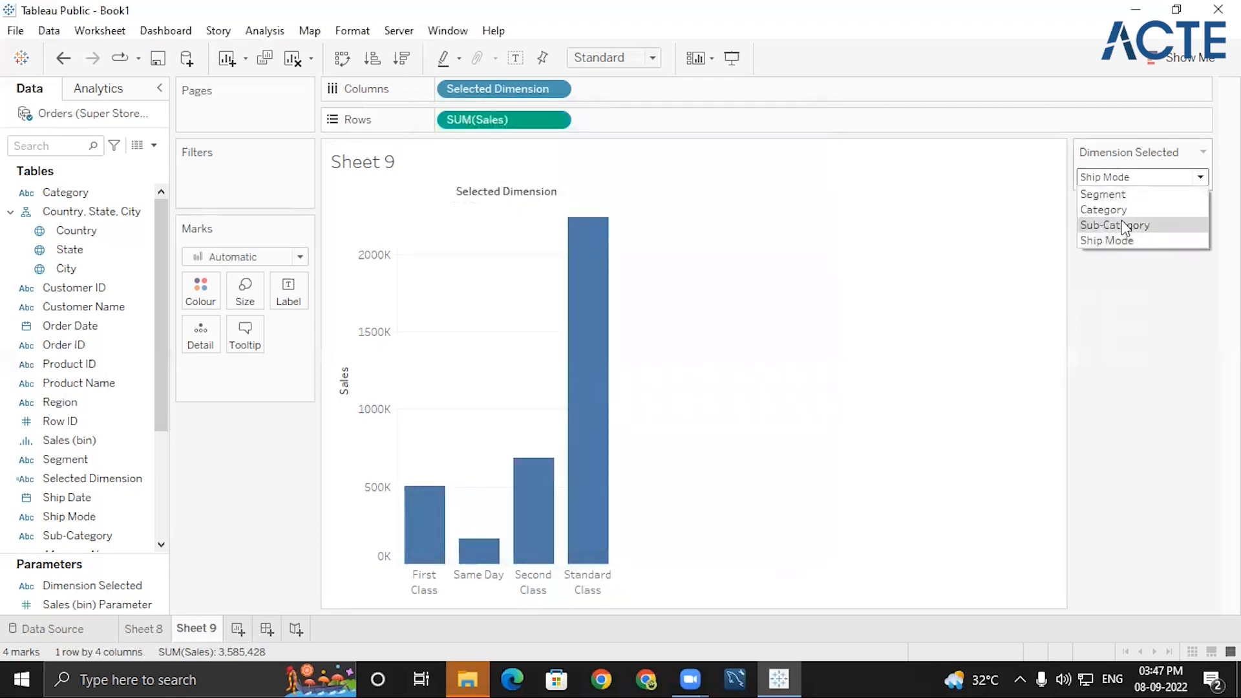
pyautogui.click(1148, 315)
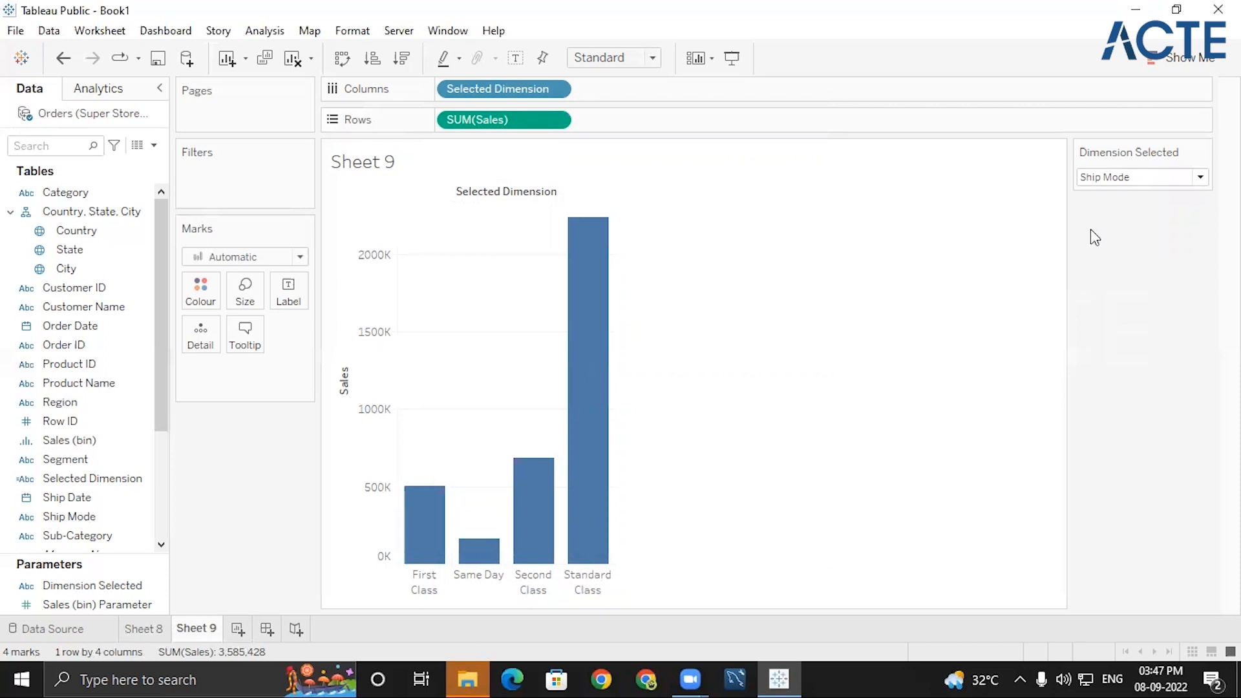
pyautogui.click(148, 629)
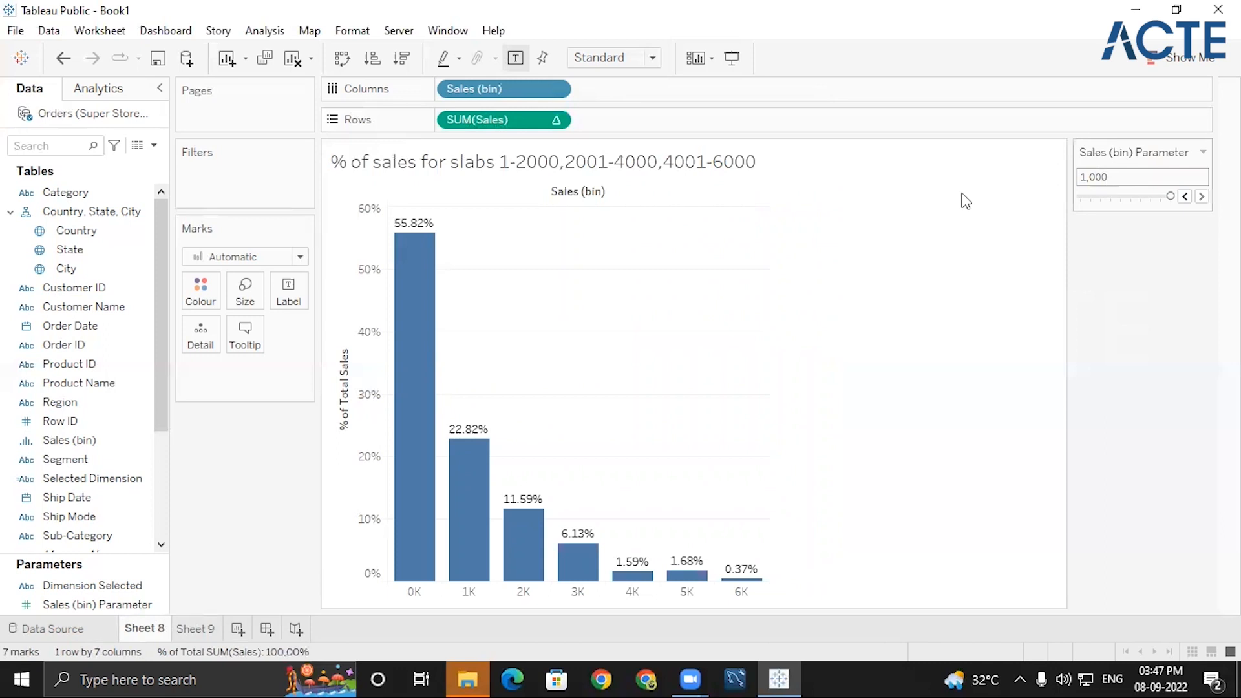
pyautogui.click(192, 630)
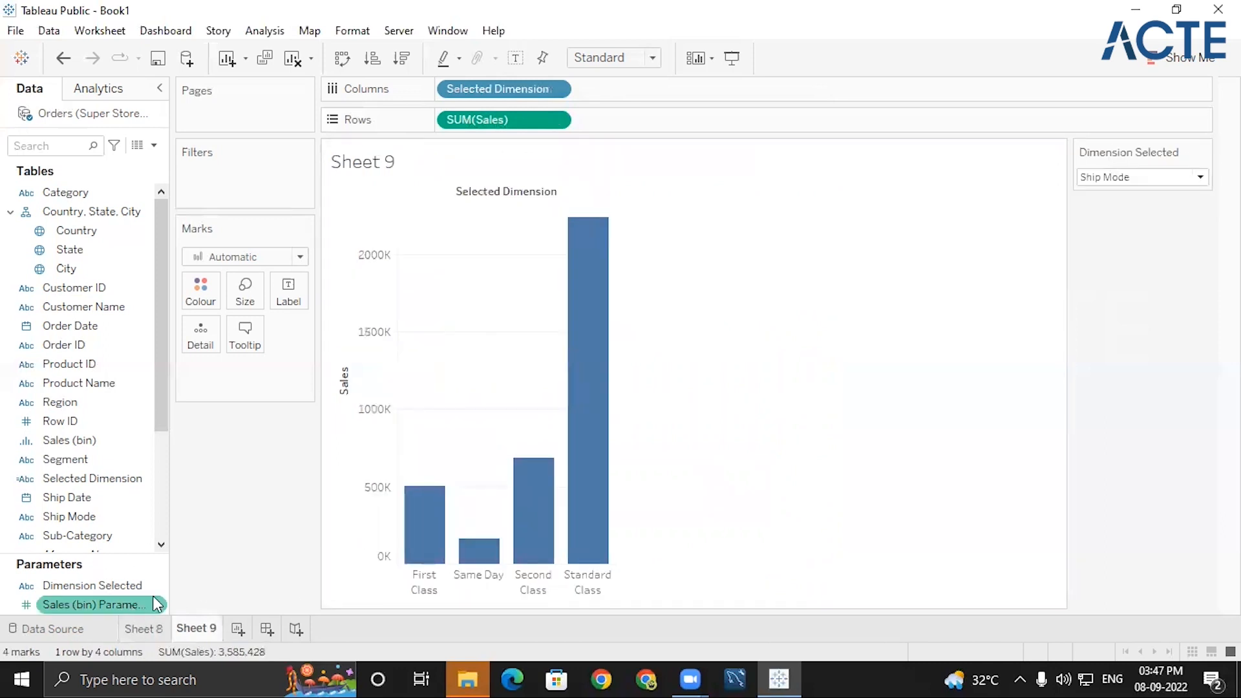
# - Create a parameter named Measure Selected with the String data type and a list of allowable values
pyautogui.moveTo(165, 410); pyautogui.dragTo(160, 547)
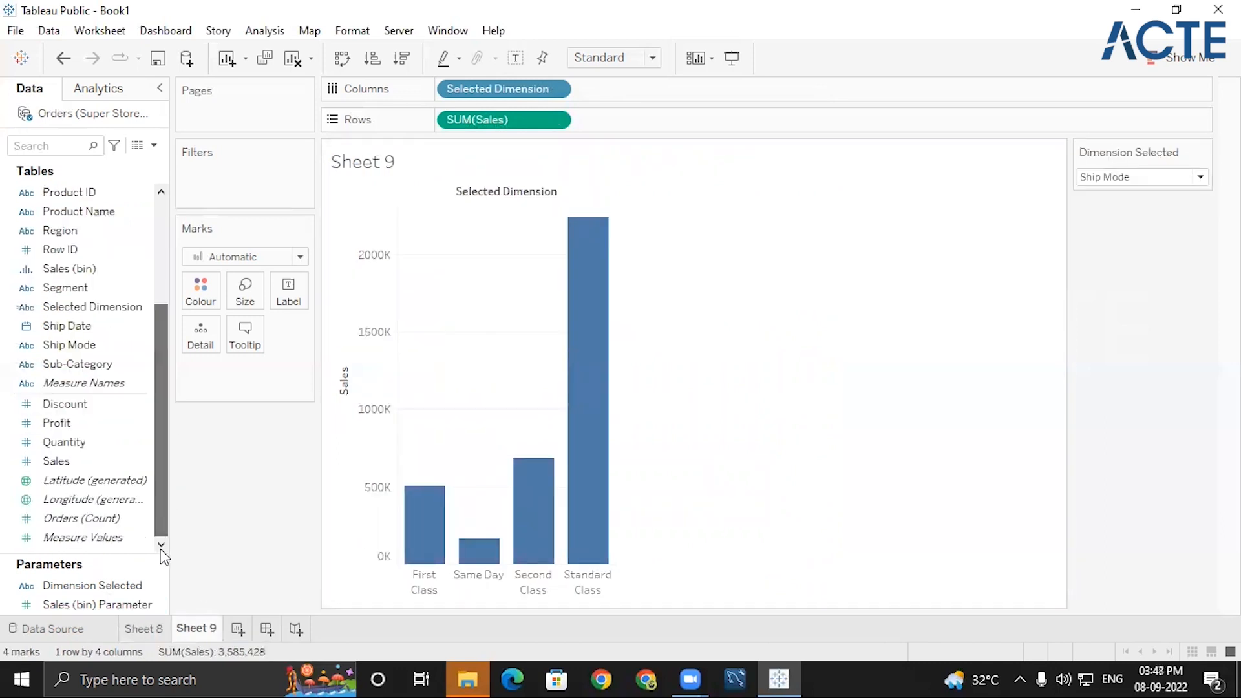
pyautogui.moveTo(154, 492); pyautogui.dragTo(158, 359)
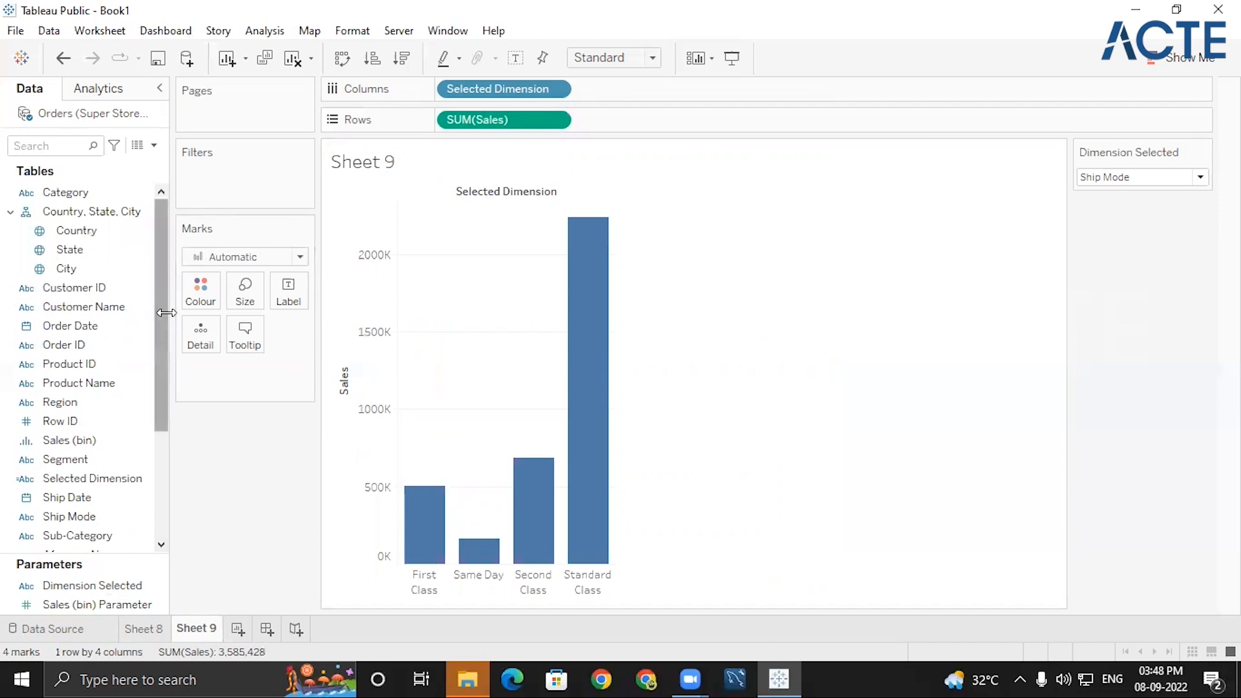
pyautogui.moveTo(160, 314); pyautogui.dragTo(158, 563)
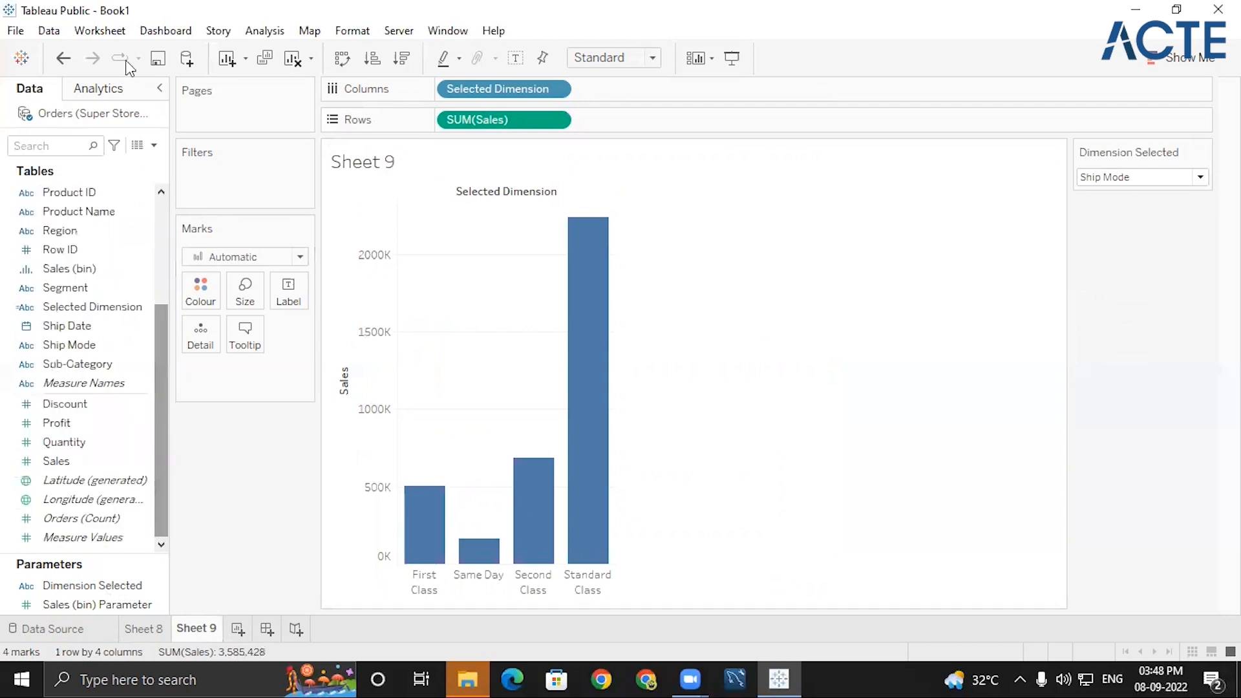
pyautogui.click(154, 146)
pyautogui.click(129, 185)
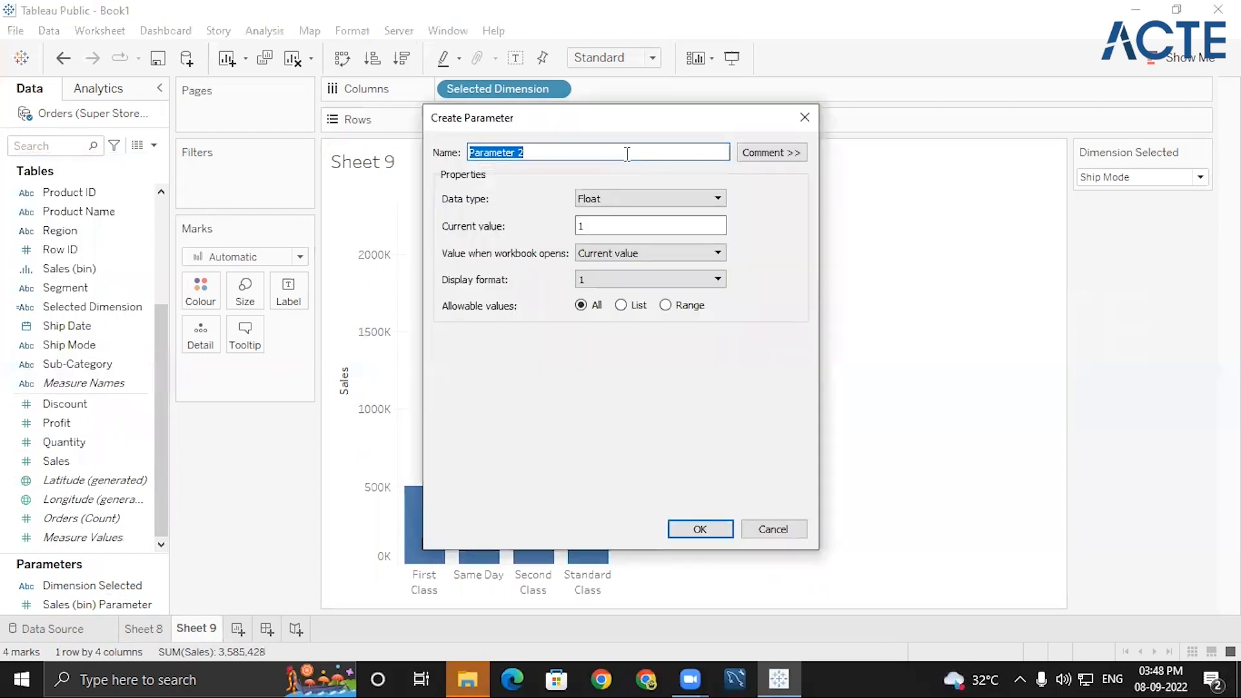
pyautogui.press('BackSpace')
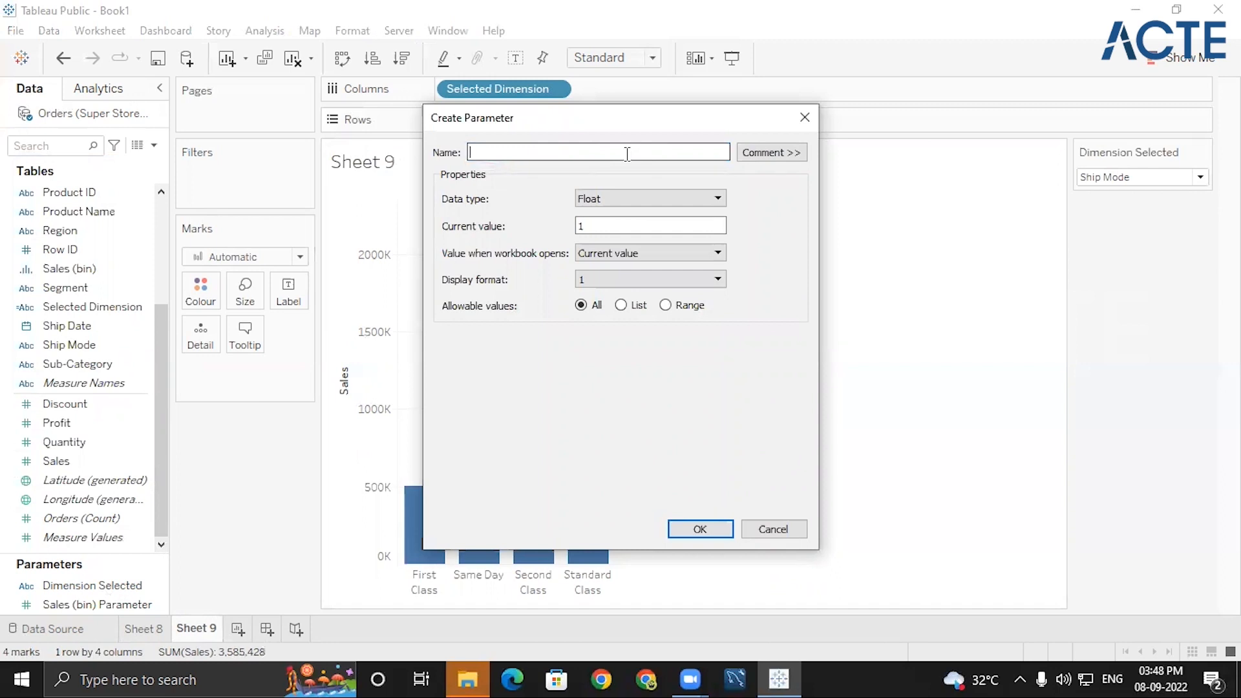
pyautogui.write('Measure Selected')
pyautogui.click(645, 199)
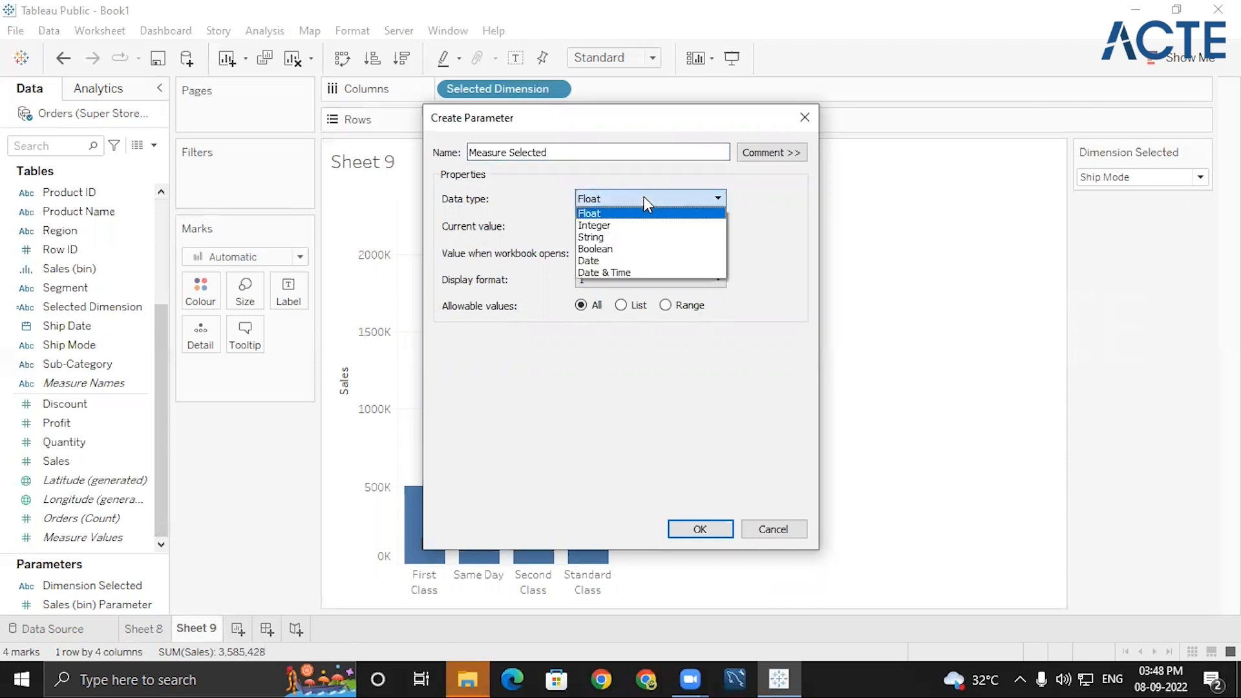
pyautogui.click(613, 238)
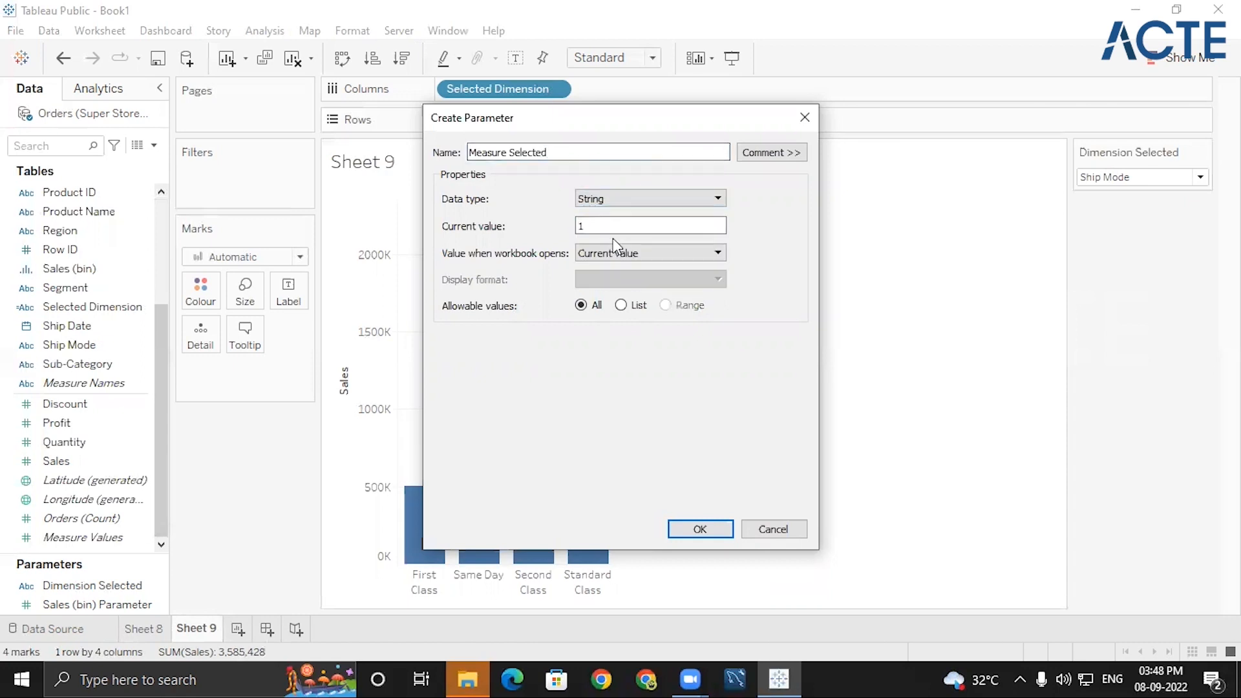
pyautogui.click(621, 305)
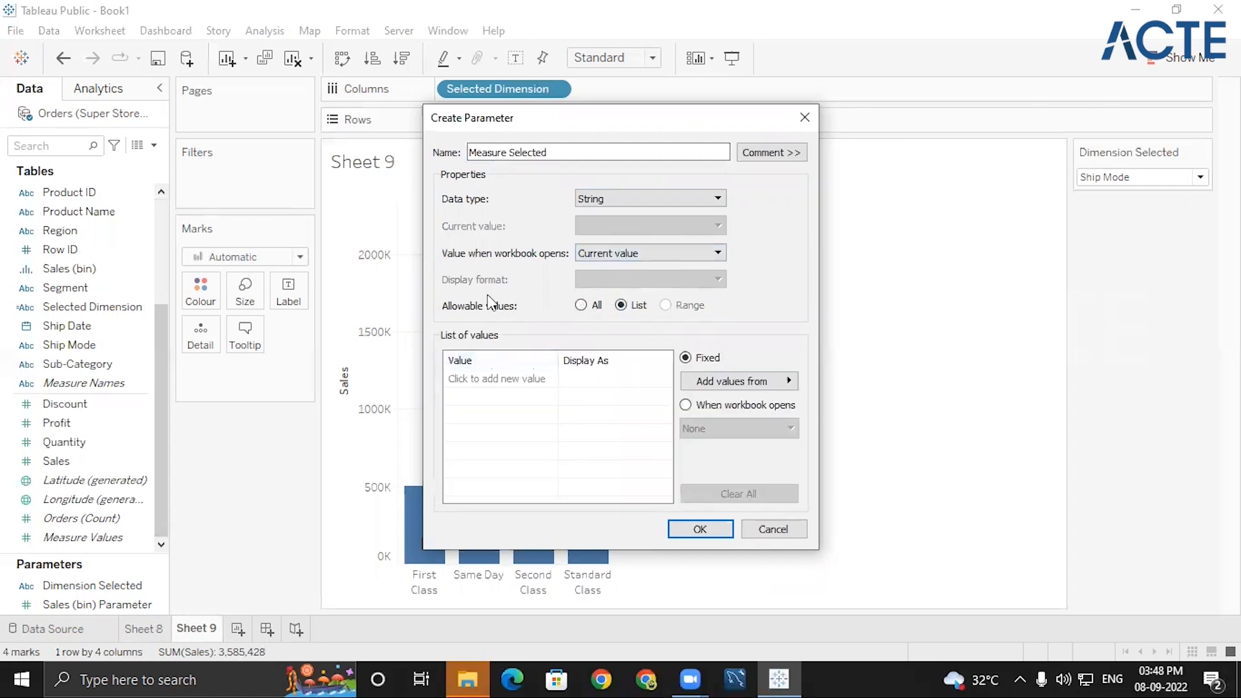
# - Add Profit, Sales and Quantity to the Measure Selected parameter's list of values and save the parameter
pyautogui.click(517, 377)
pyautogui.write('P')
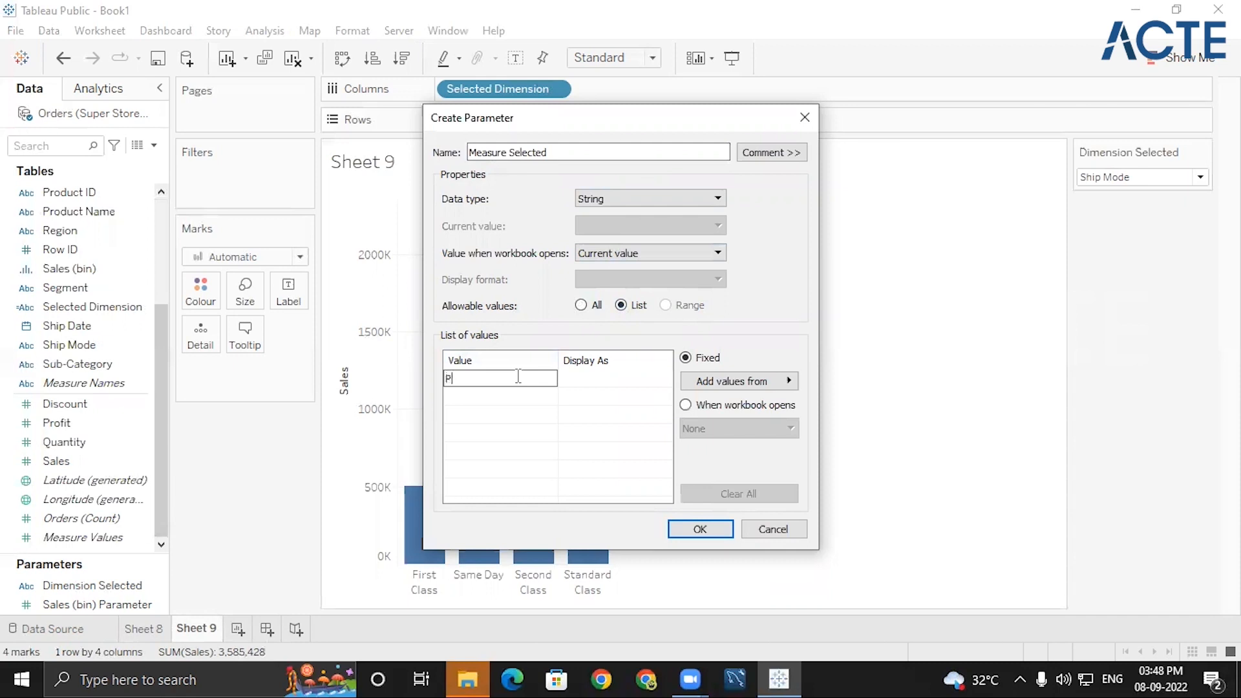
pyautogui.write('rofit')
pyautogui.press('Return')
pyautogui.write('Sales')
pyautogui.press('Return')
pyautogui.write('Qu')
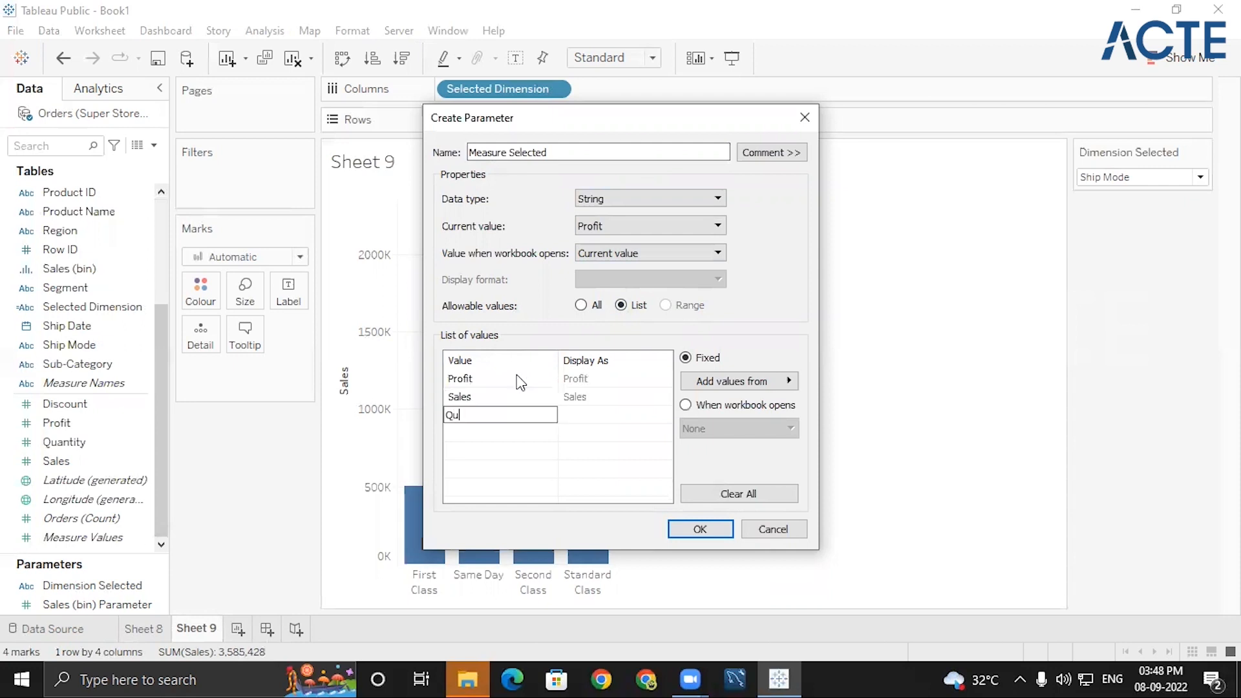
pyautogui.write('antity')
pyautogui.press('Return')
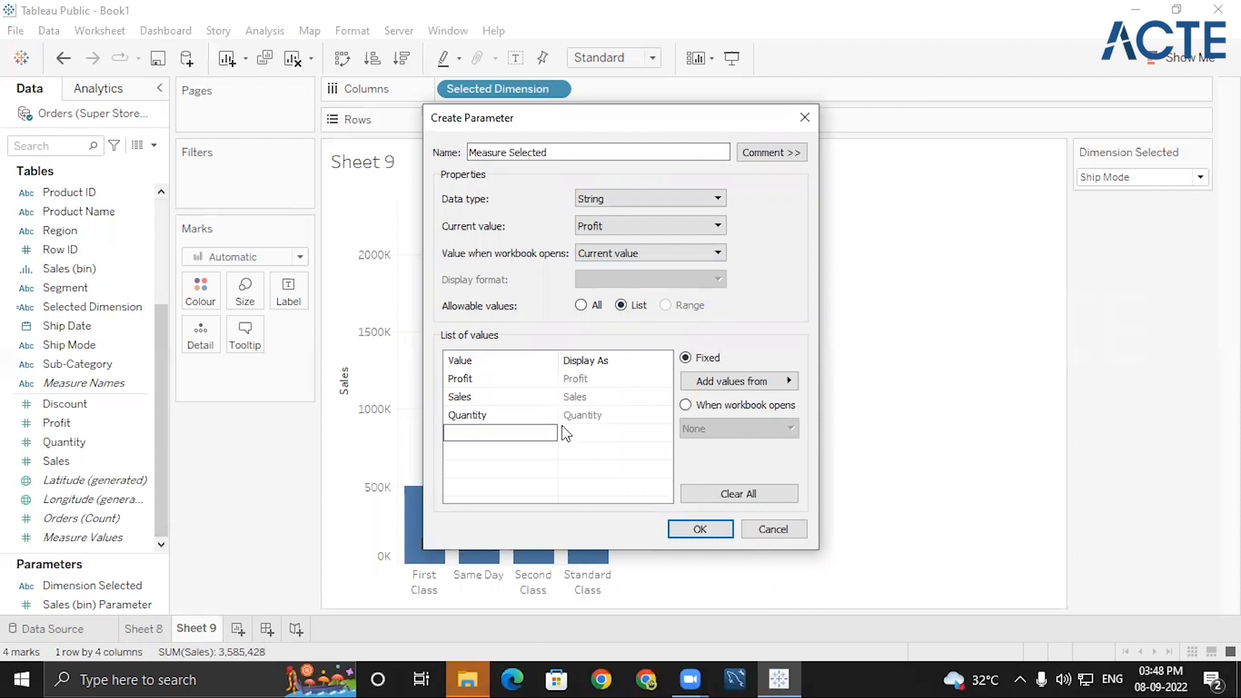
pyautogui.click(703, 534)
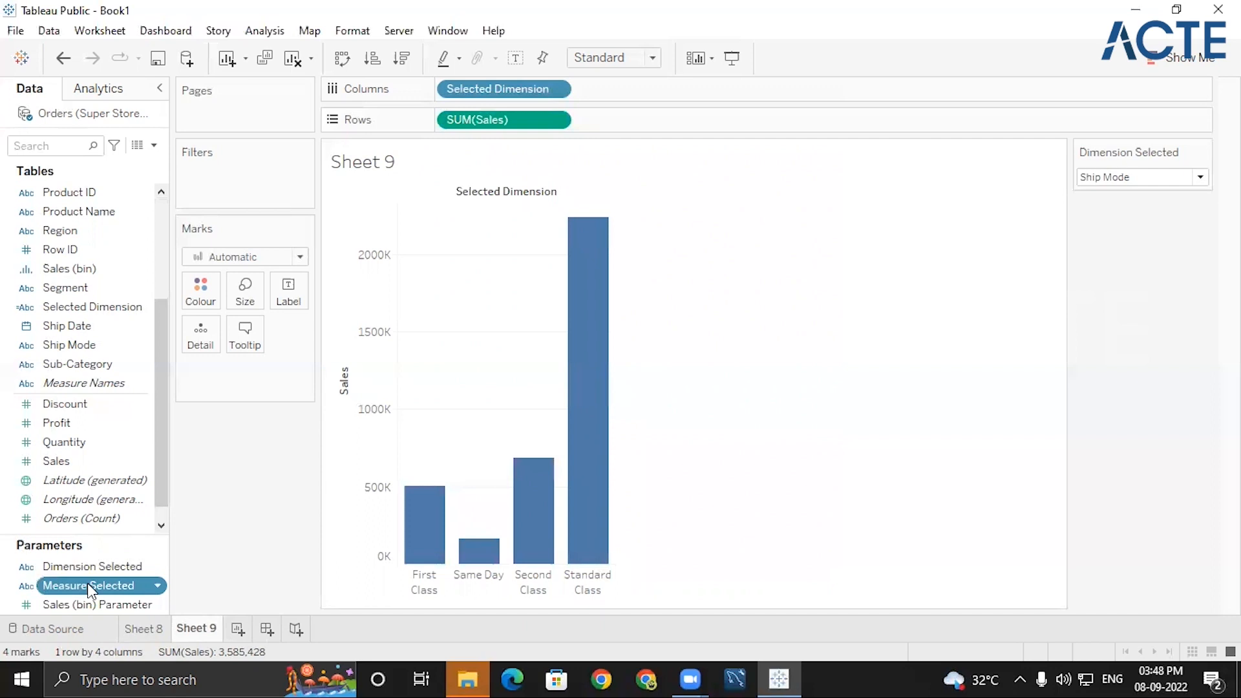
# - Show the Measure Selected parameter control on Sheet 9 and set it to Sales
pyautogui.click(158, 583)
pyautogui.click(184, 288)
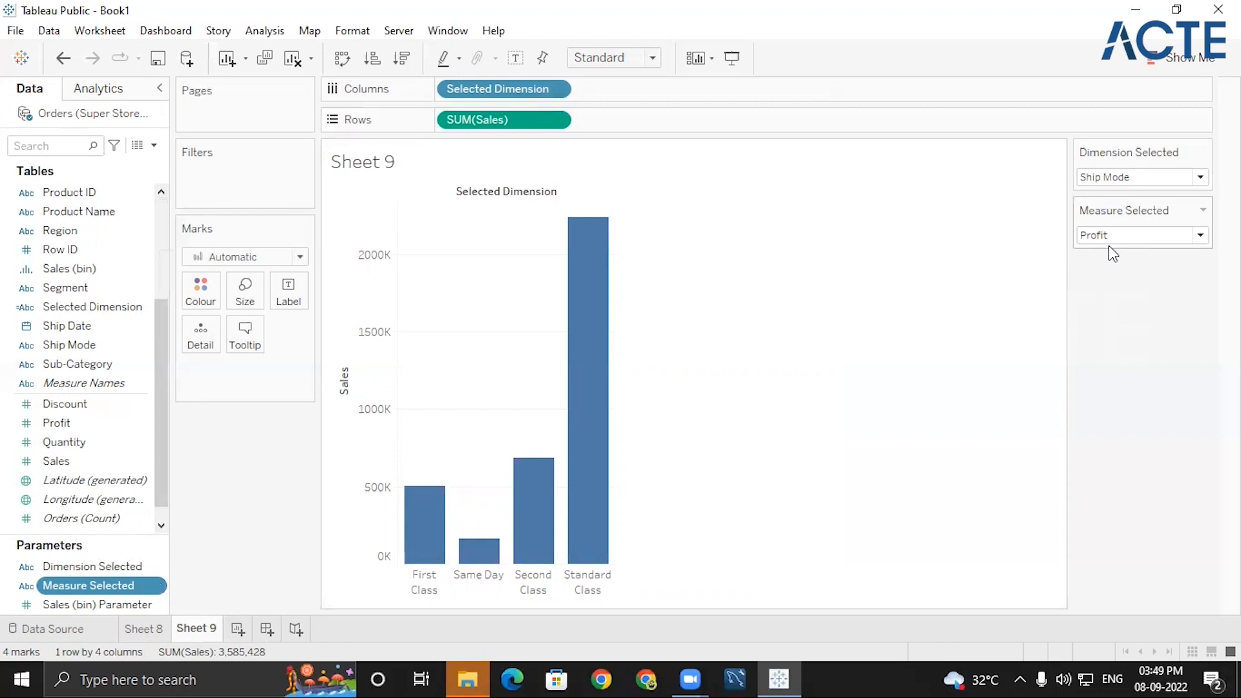
pyautogui.click(1125, 243)
pyautogui.click(1109, 262)
pyautogui.click(1145, 238)
pyautogui.click(1120, 268)
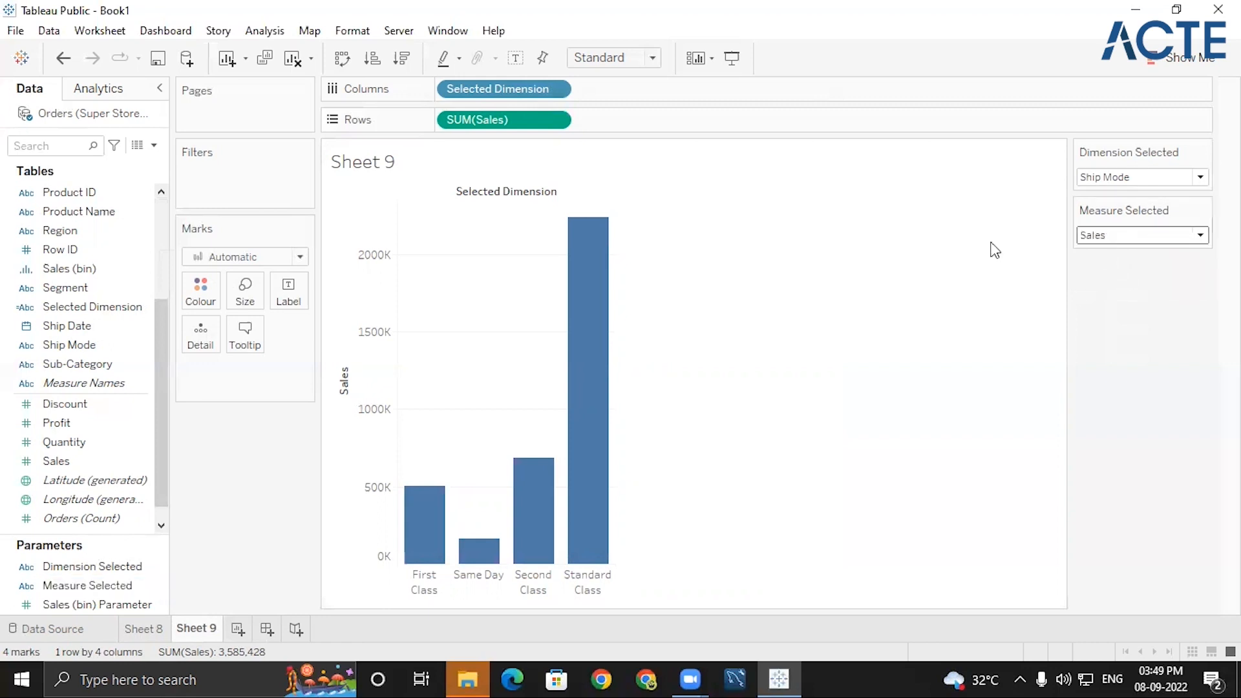
# - Create a calculated field named Selected Measure
pyautogui.click(160, 203)
pyautogui.click(154, 145)
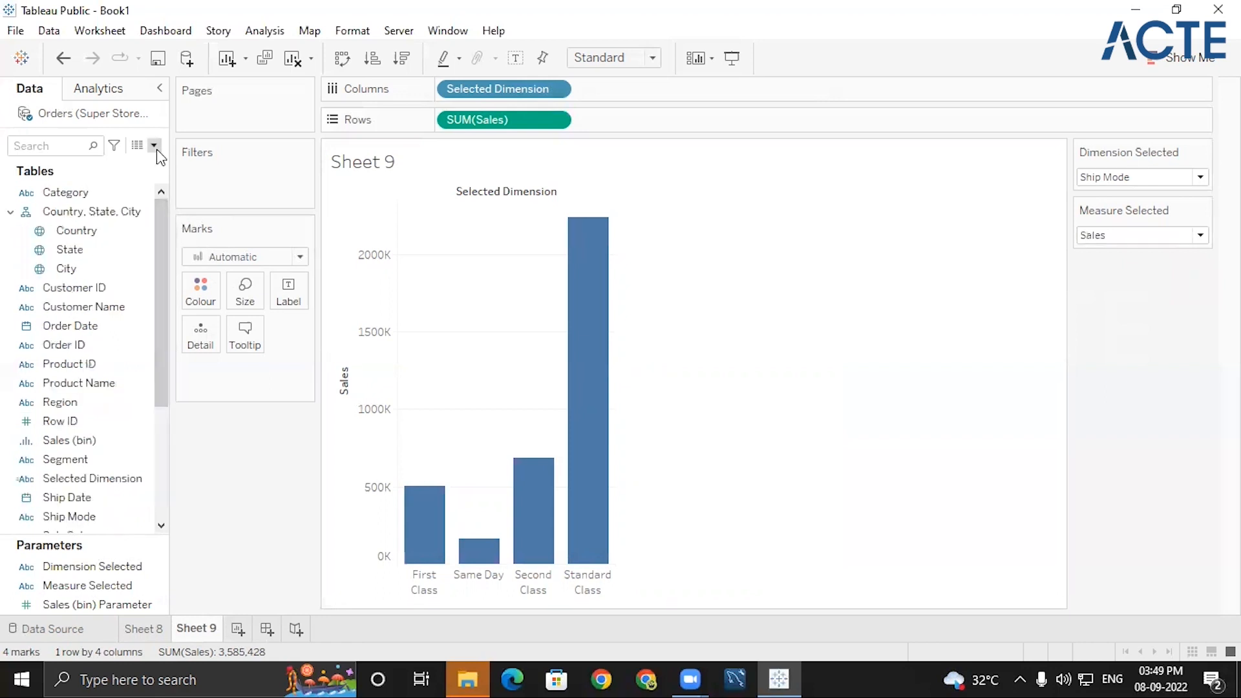
pyautogui.click(132, 163)
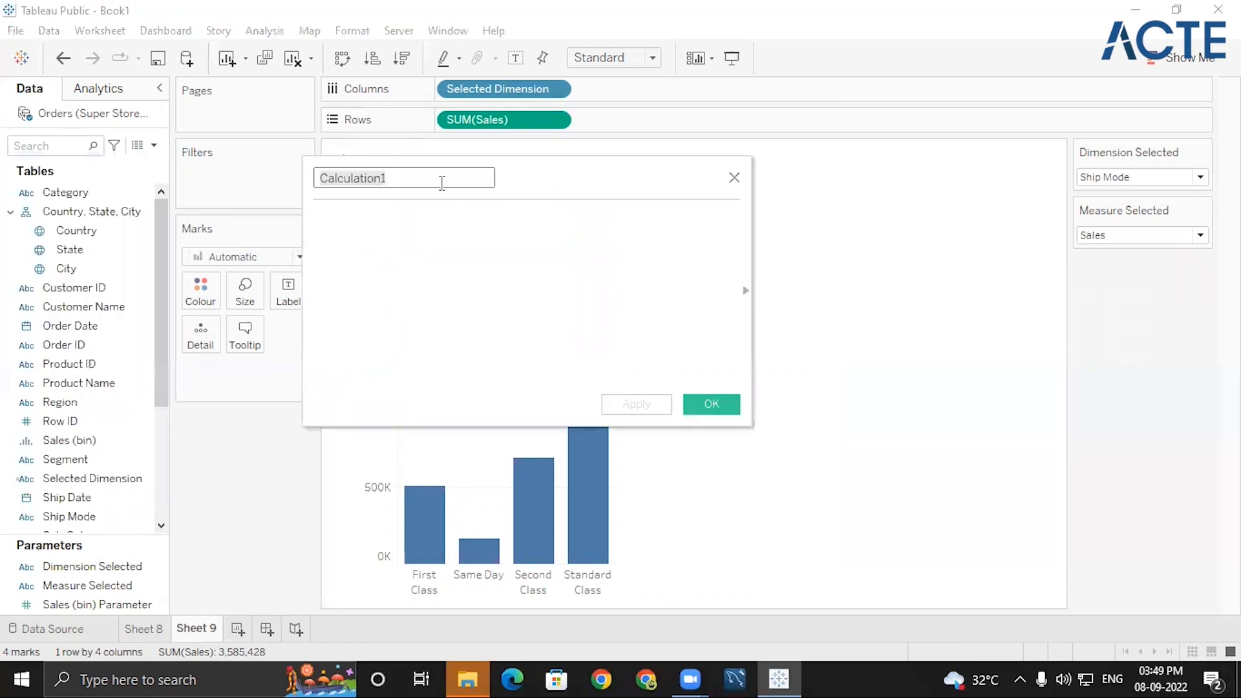
pyautogui.press('BackSpace')
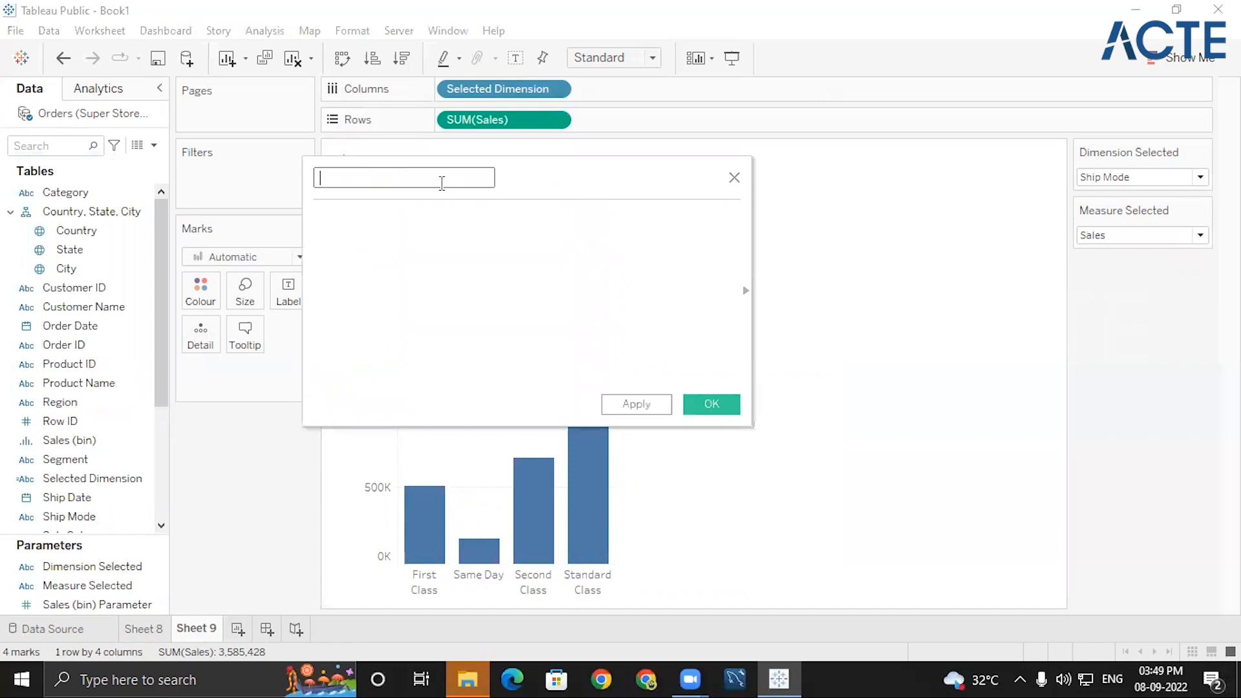
pyautogui.write('Selected Measure')
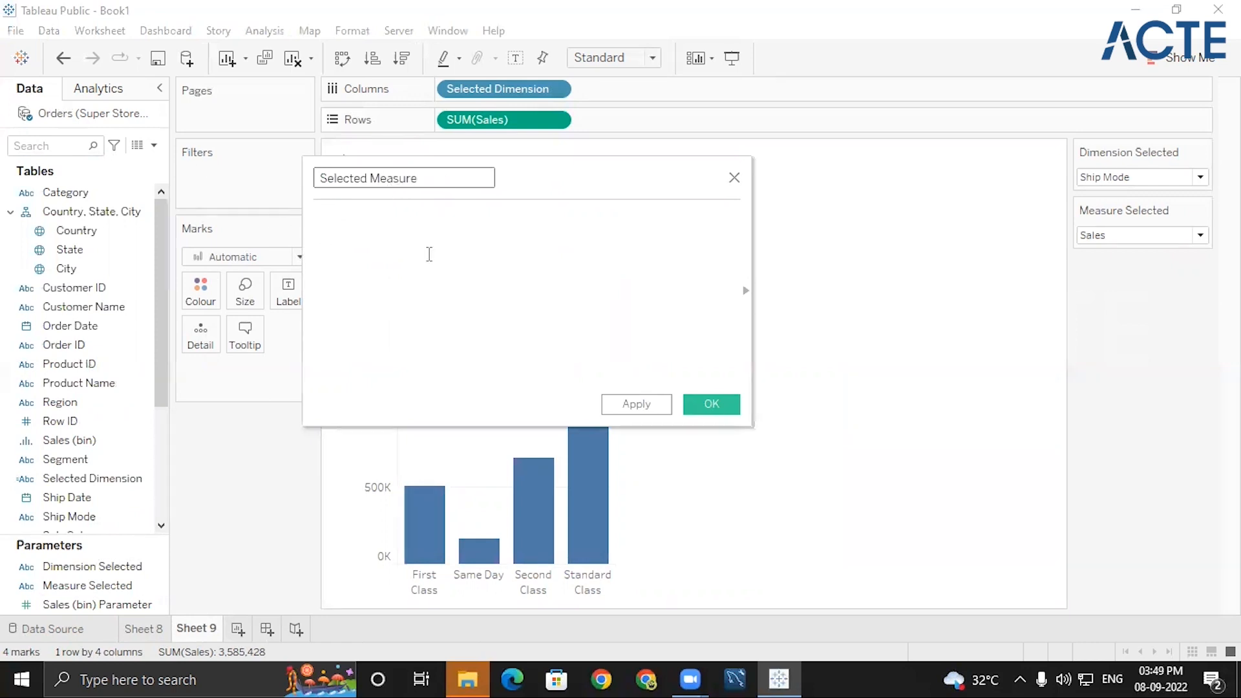
# - Begin the Selected Measure formula with the line IF [Measure Selected]="Sales" THEN sum([Sales]
pyautogui.click(387, 225)
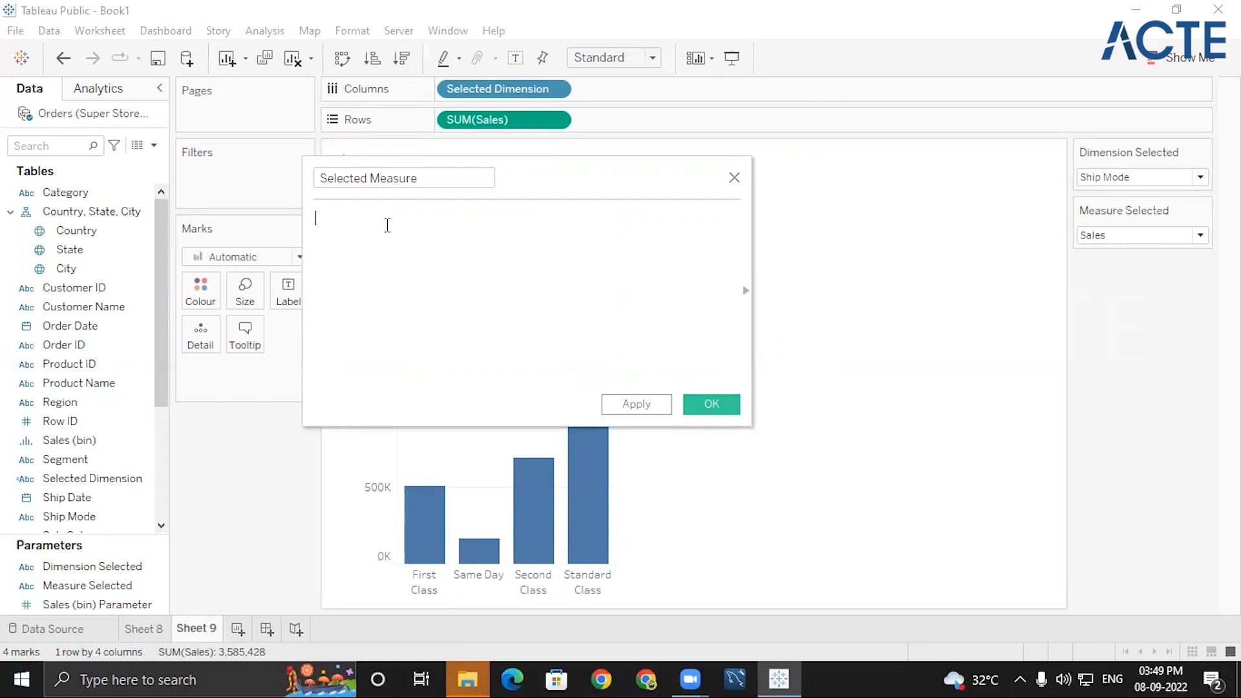
pyautogui.write('IF')
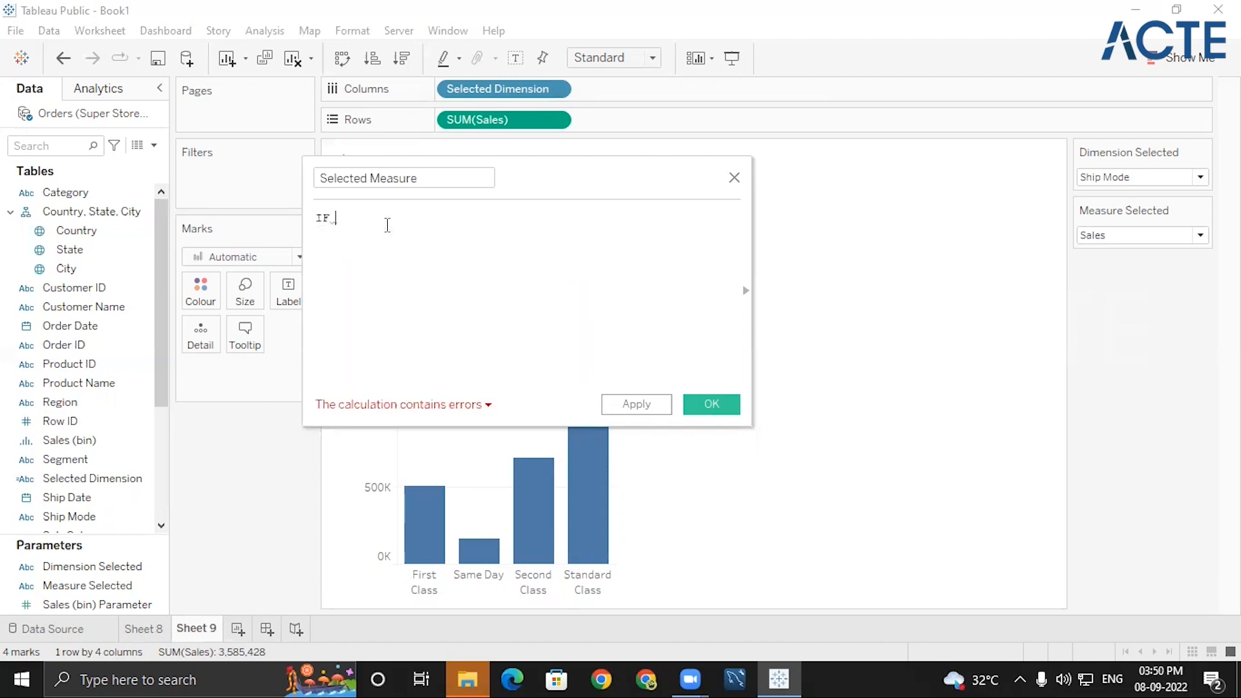
pyautogui.write(' me')
pyautogui.press('Return')
pyautogui.write('="')
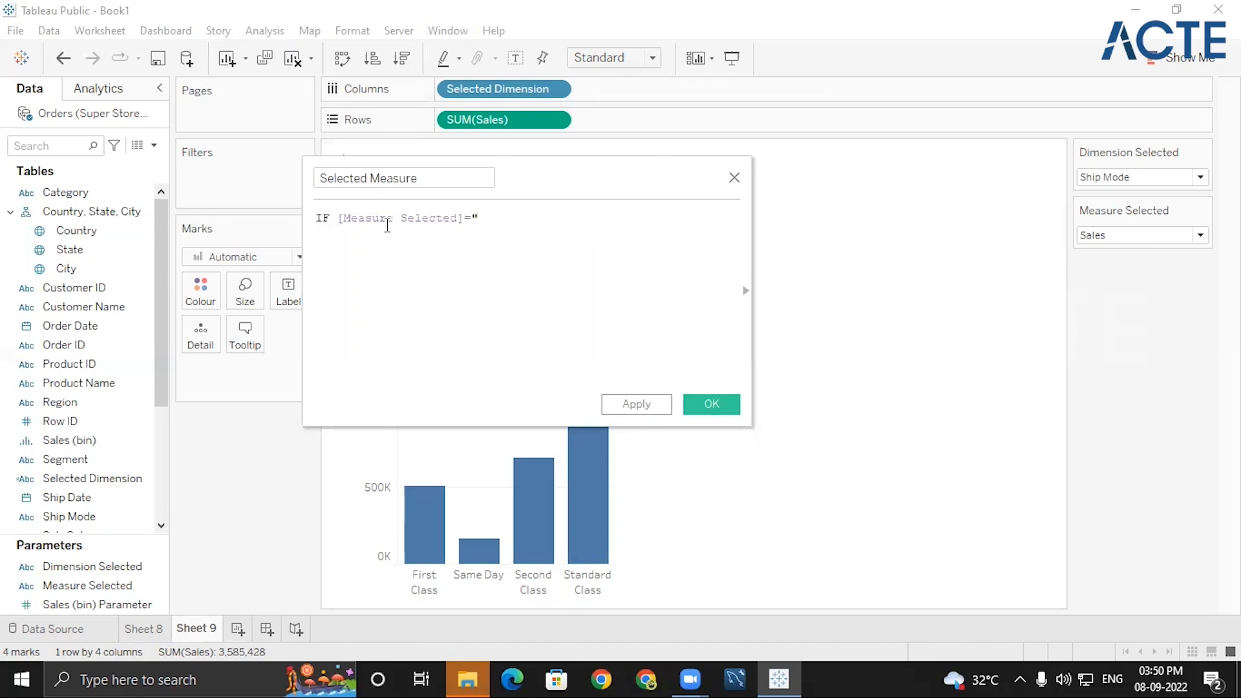
pyautogui.write('Sales" THEN sal')
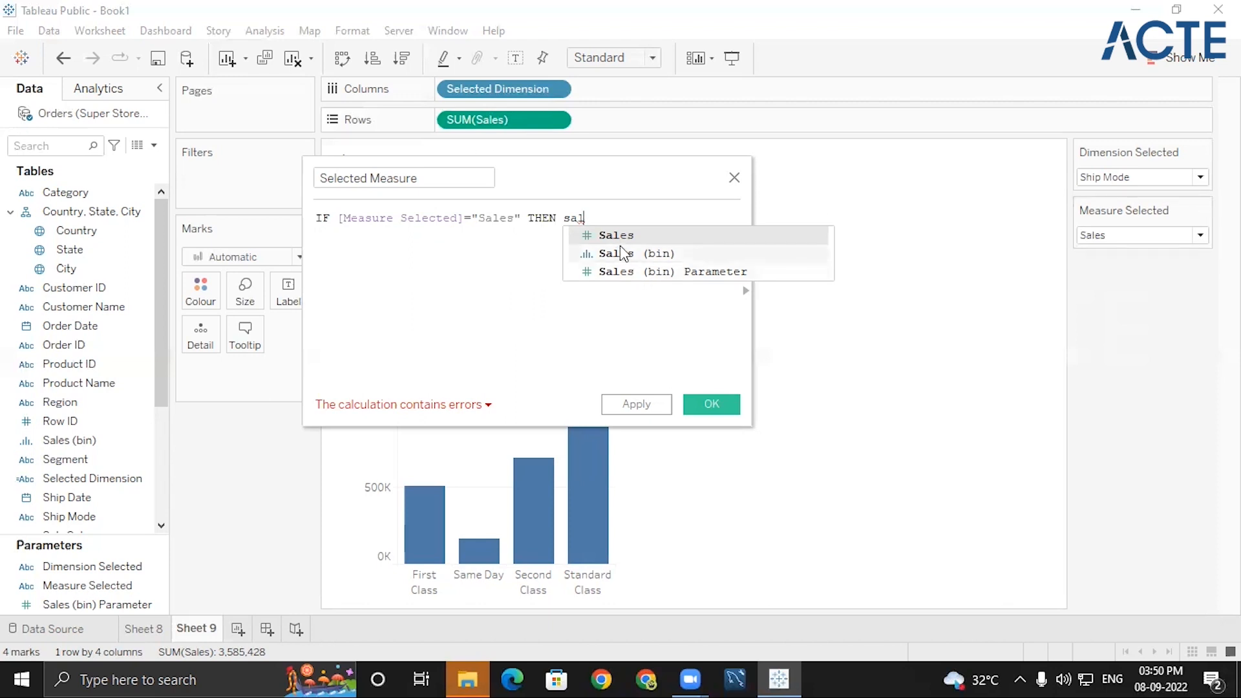
pyautogui.press('BackSpace')
pyautogui.press('BackSpace')
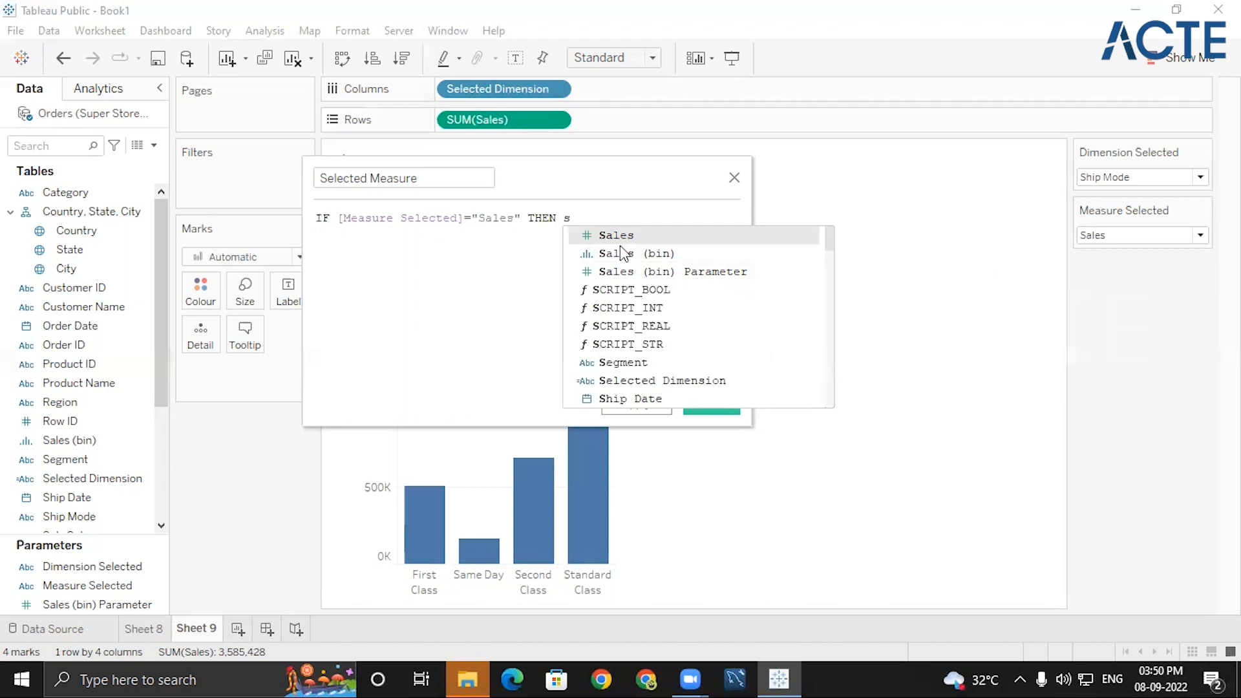
pyautogui.write('um')
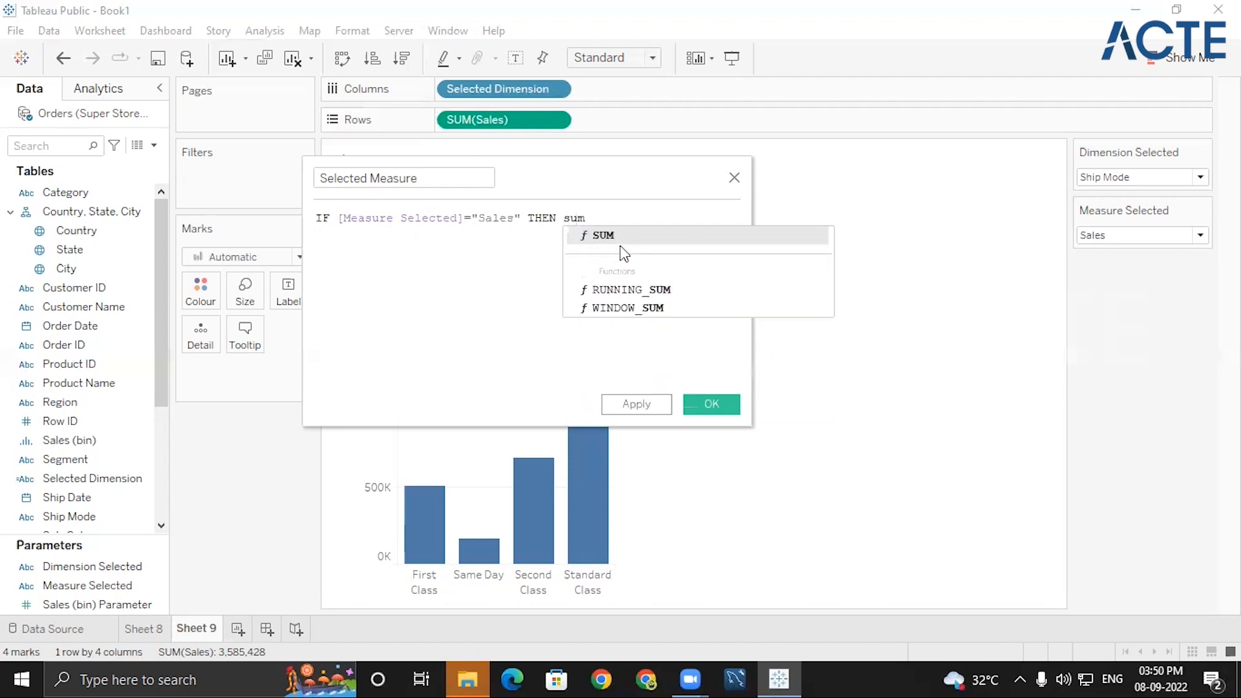
pyautogui.write('(')
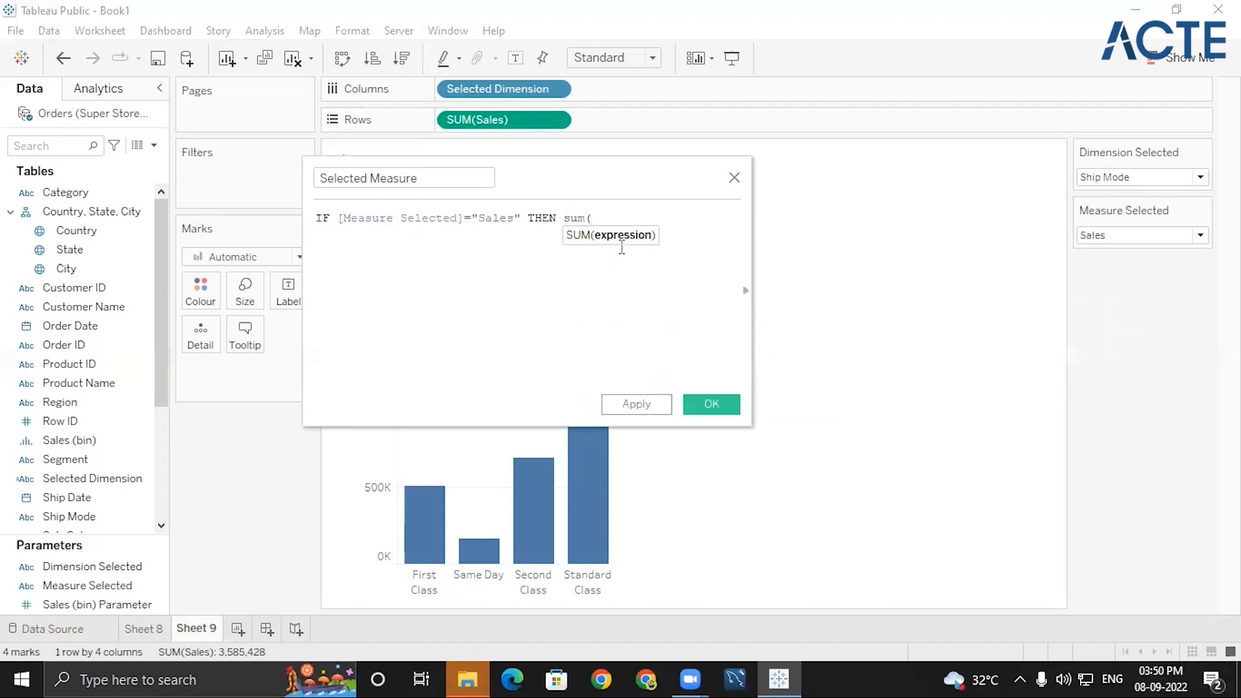
pyautogui.write('s')
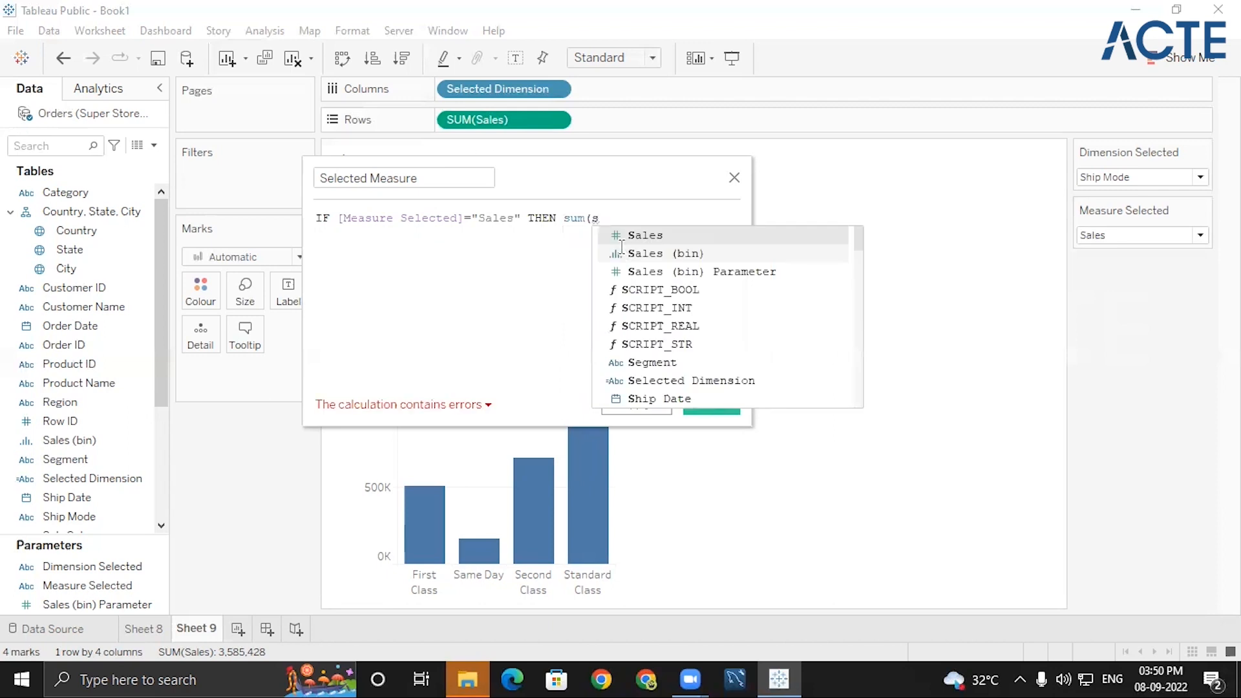
pyautogui.press('Return')
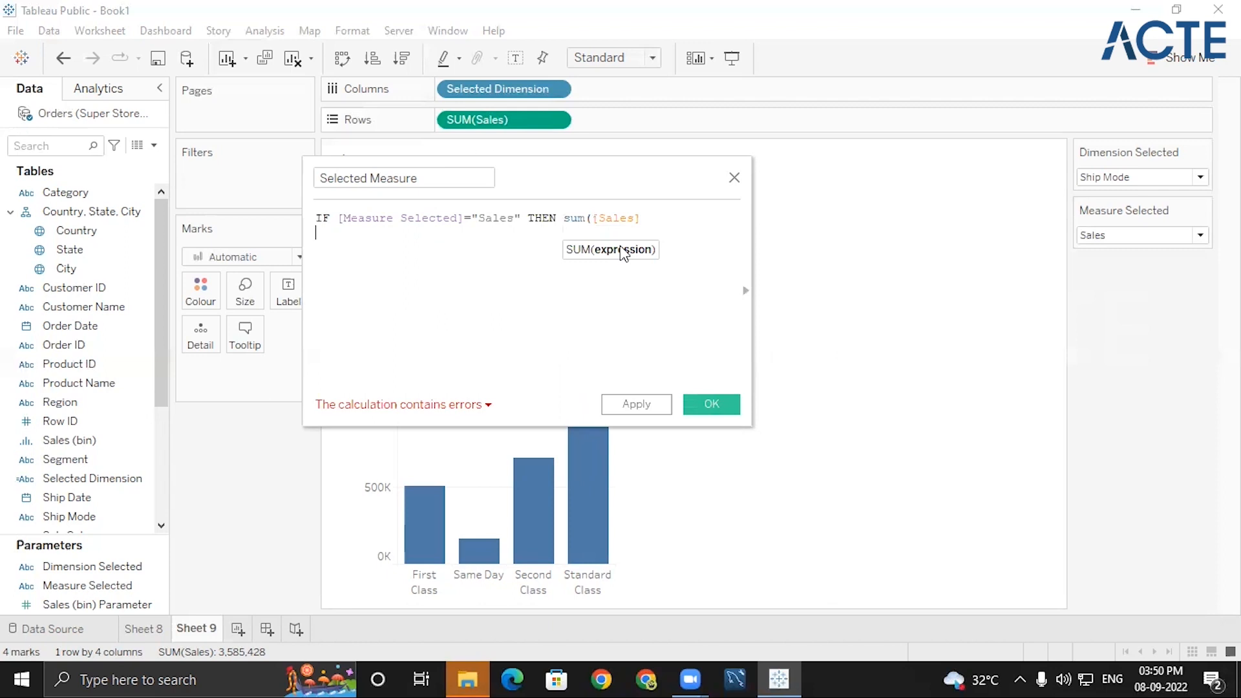
# - Add a second formula line starting ELSEIF [Measure Selected]="Profit" THEN sum( to the Selected Measure calculation
pyautogui.write('el')
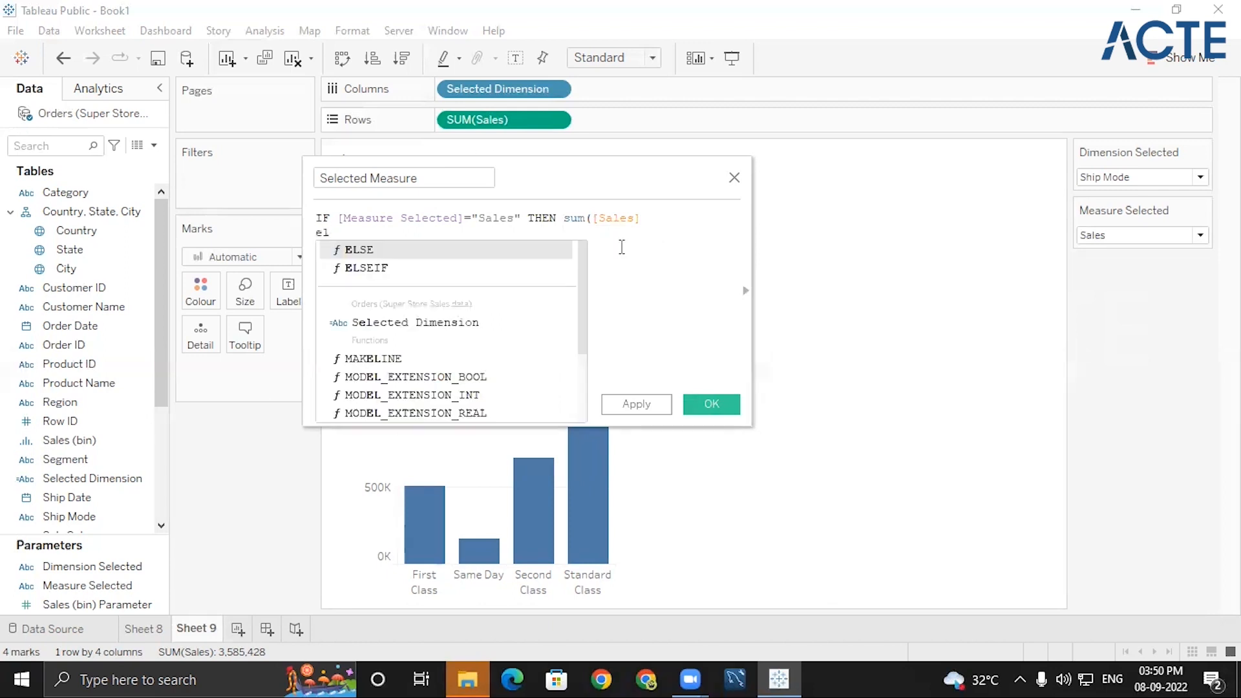
pyautogui.press('Down')
pyautogui.press('Return')
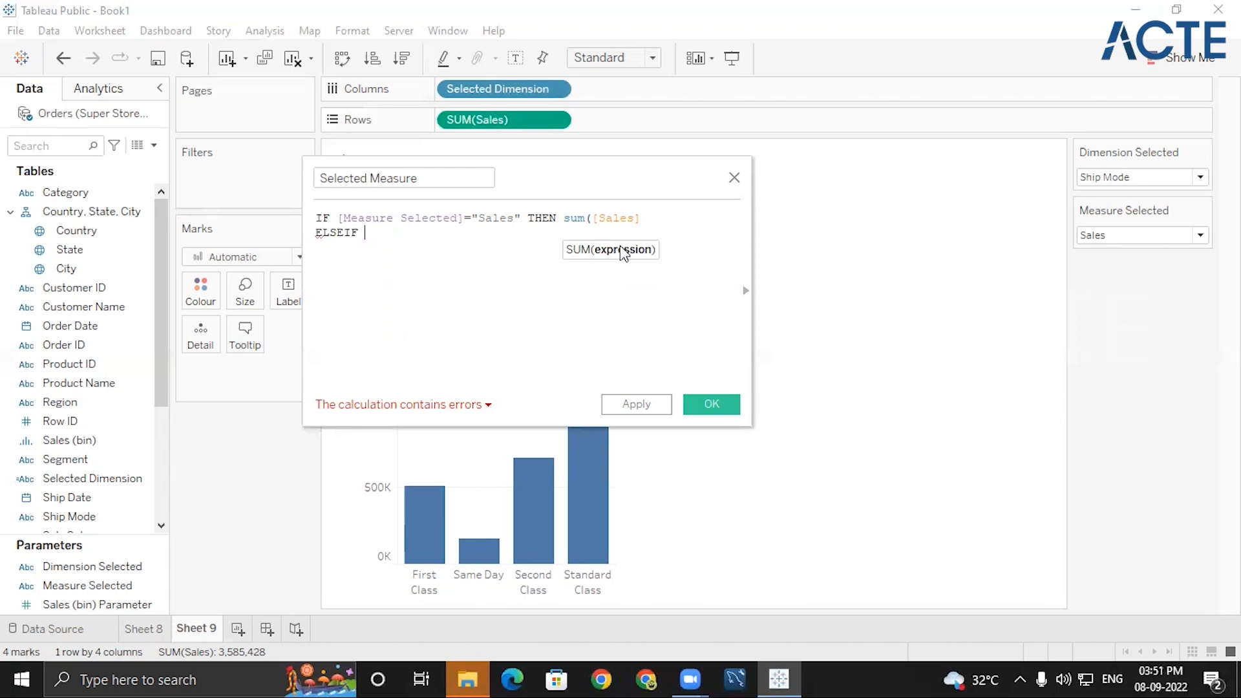
pyautogui.write('meas')
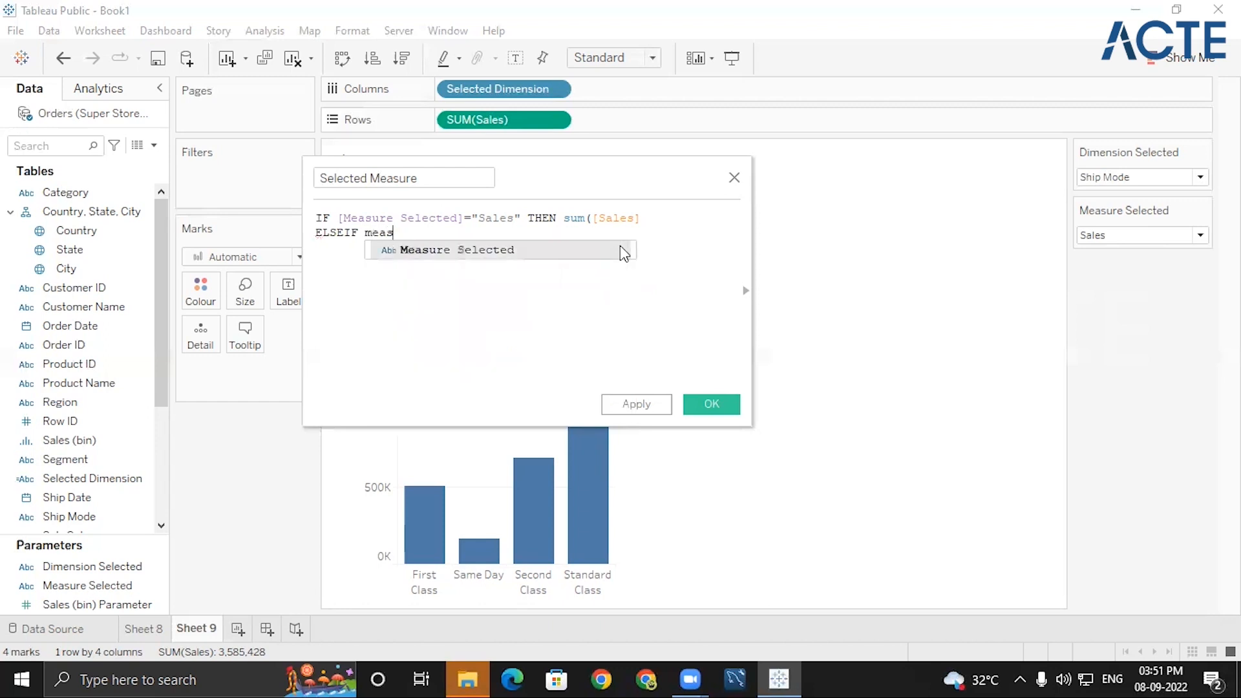
pyautogui.click(623, 254)
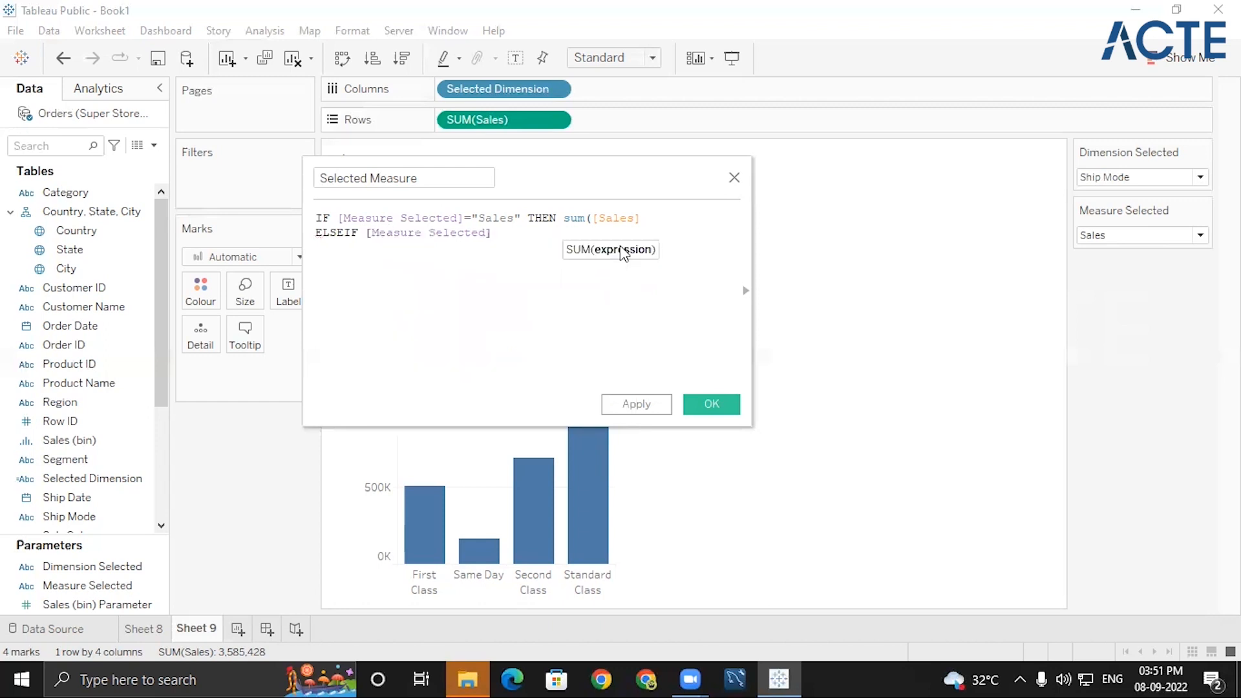
pyautogui.write('="Profit"')
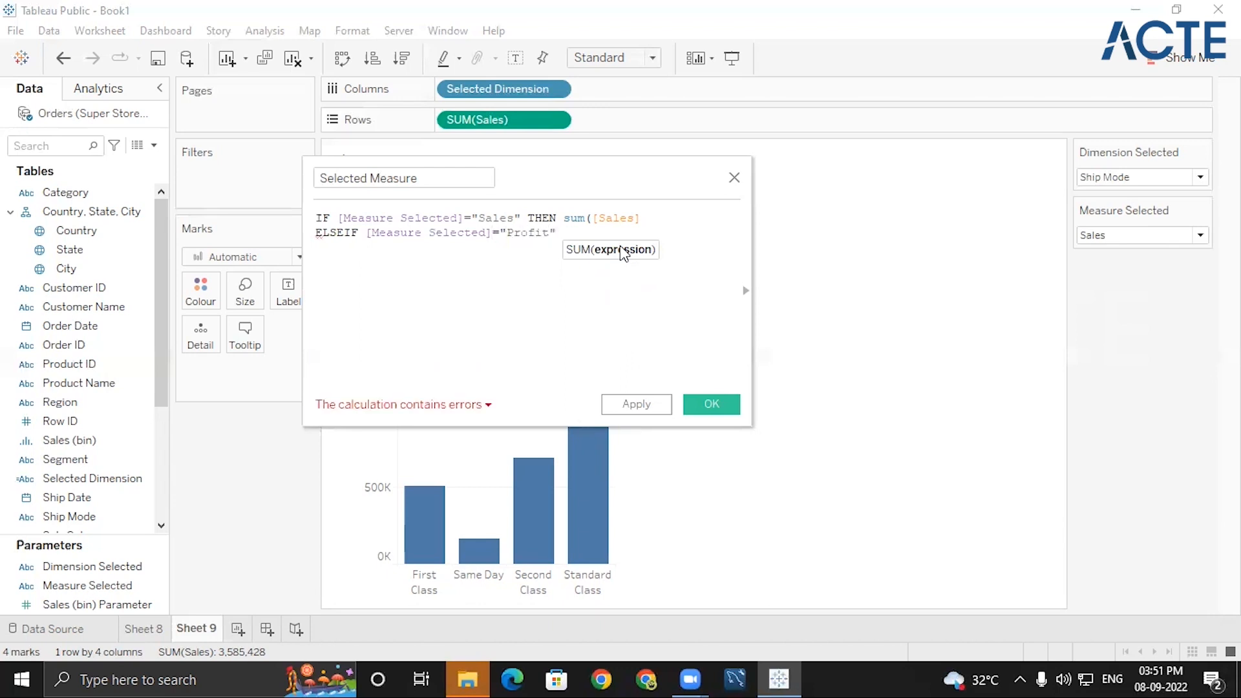
pyautogui.write(' THEN')
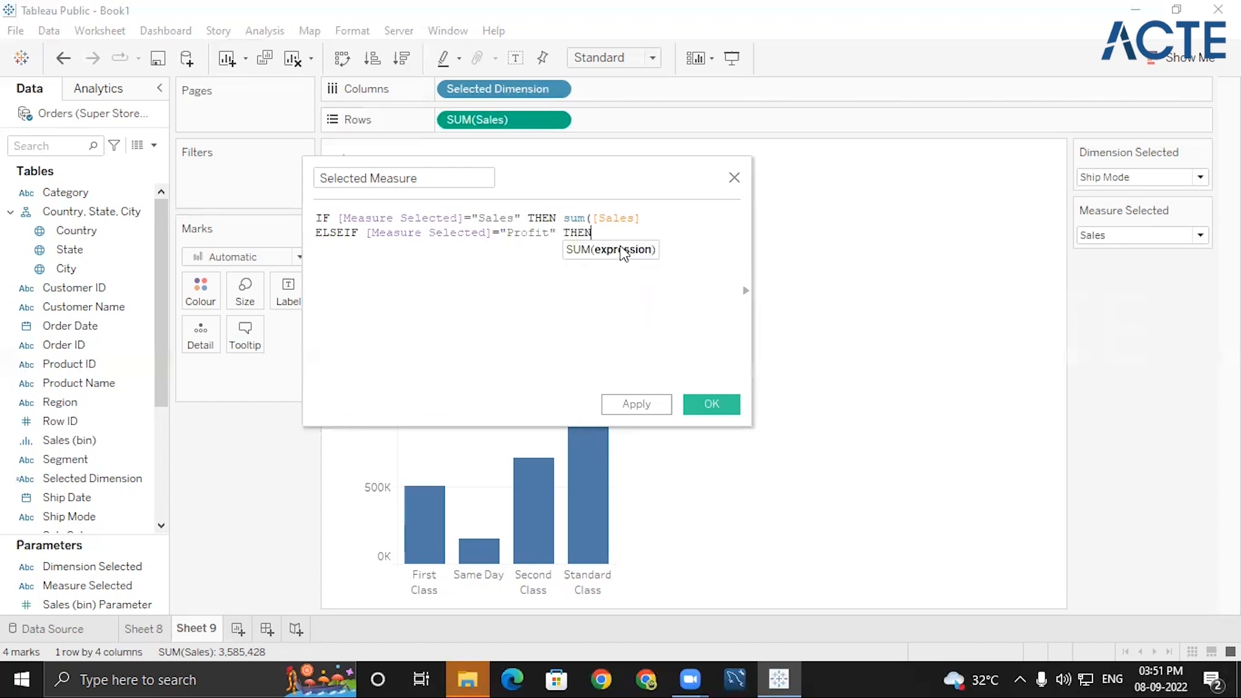
pyautogui.write(' sum(')
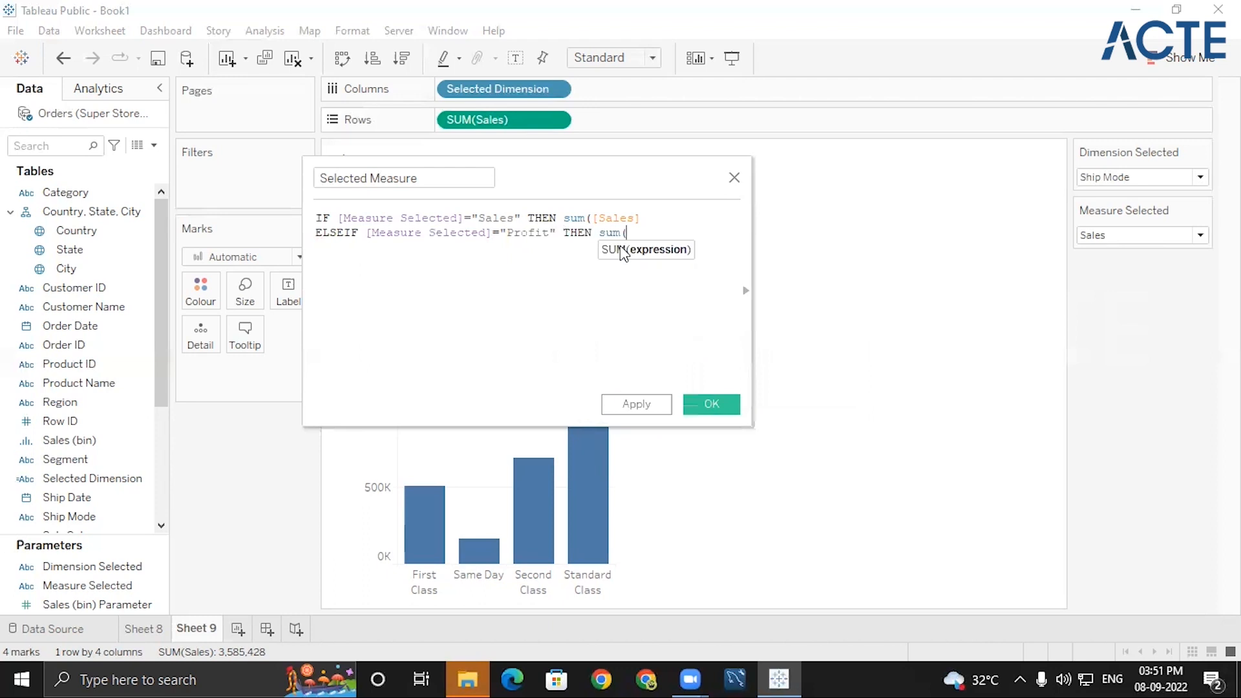
pyautogui.write('pr')
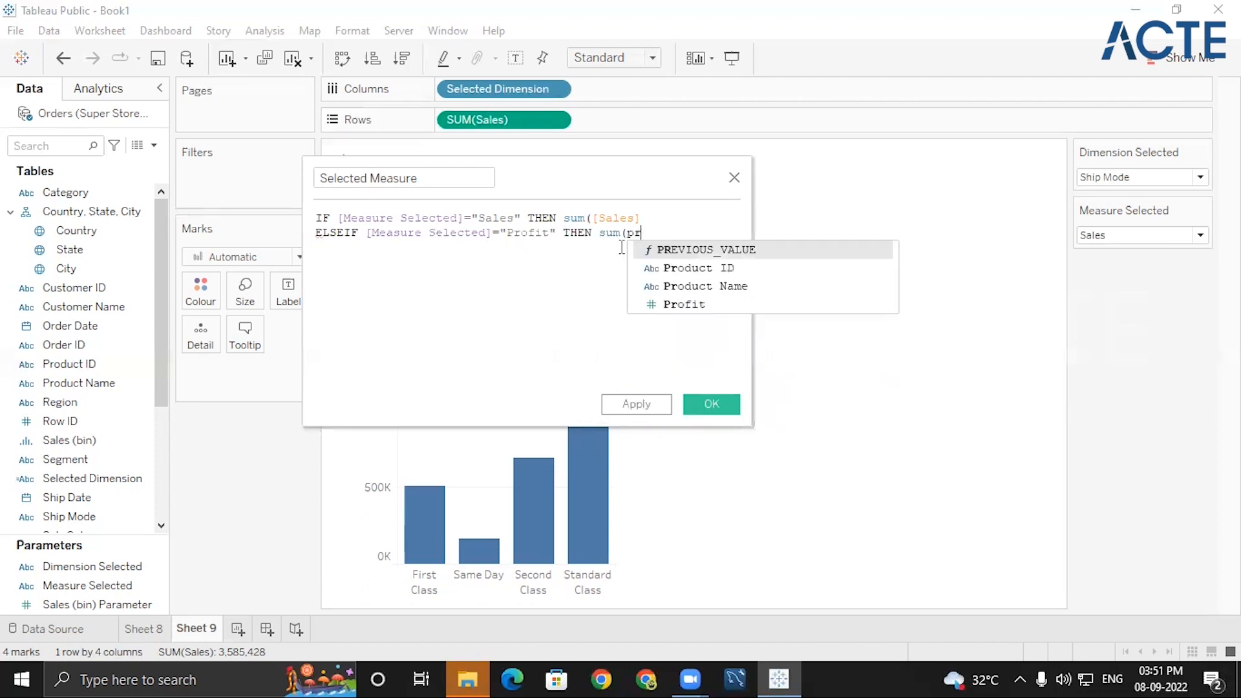
pyautogui.click(622, 250)
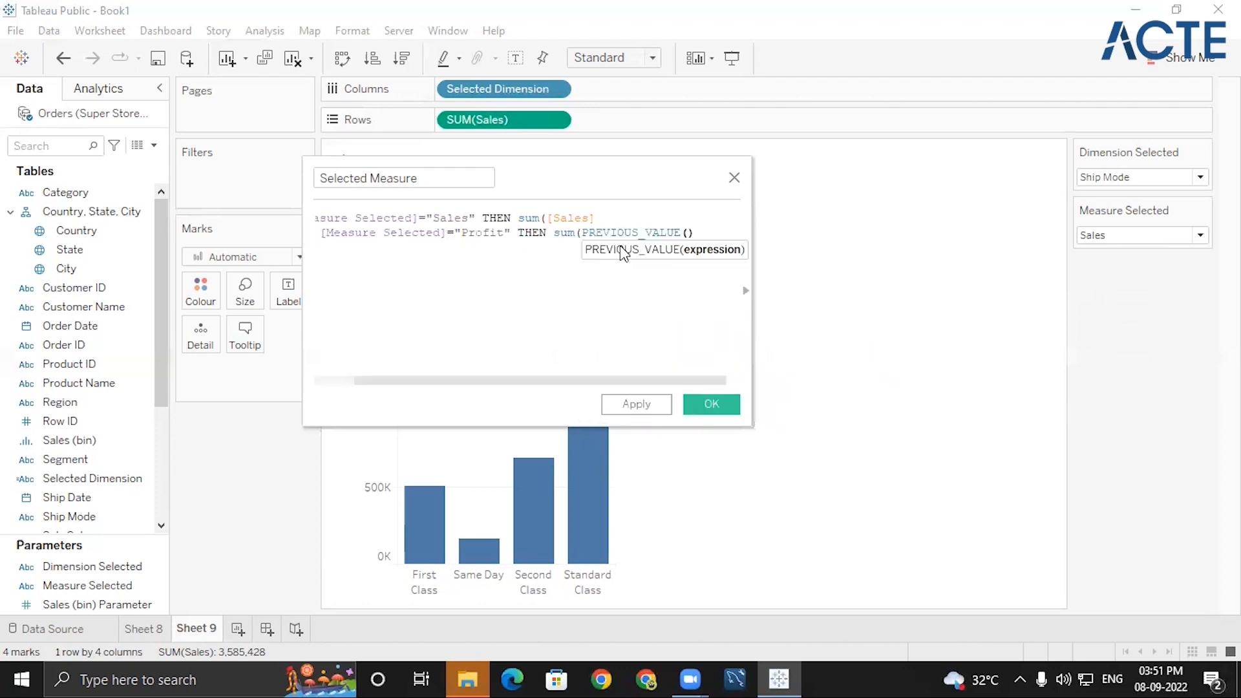
pyautogui.press('BackSpace')
pyautogui.press('BackSpace')
pyautogui.press('BackSpace')
pyautogui.press('BackSpace')
pyautogui.press('BackSpace')
pyautogui.press('BackSpace')
pyautogui.press('BackSpace')
pyautogui.press('BackSpace')
pyautogui.press('BackSpace')
pyautogui.press('BackSpace')
pyautogui.press('BackSpace')
pyautogui.press('BackSpace')
pyautogui.press('BackSpace')
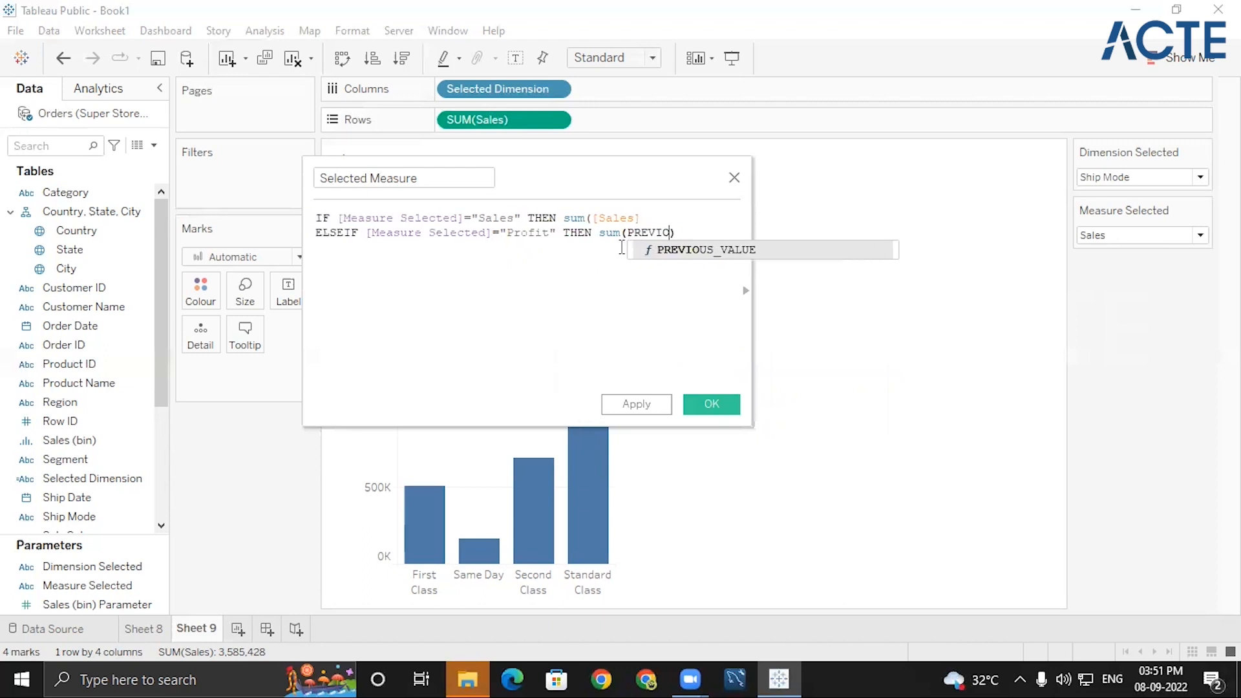
# - Complete the ELSEIF line with the Profit field as the sum argument, ending in sum([Profit])
pyautogui.write('of')
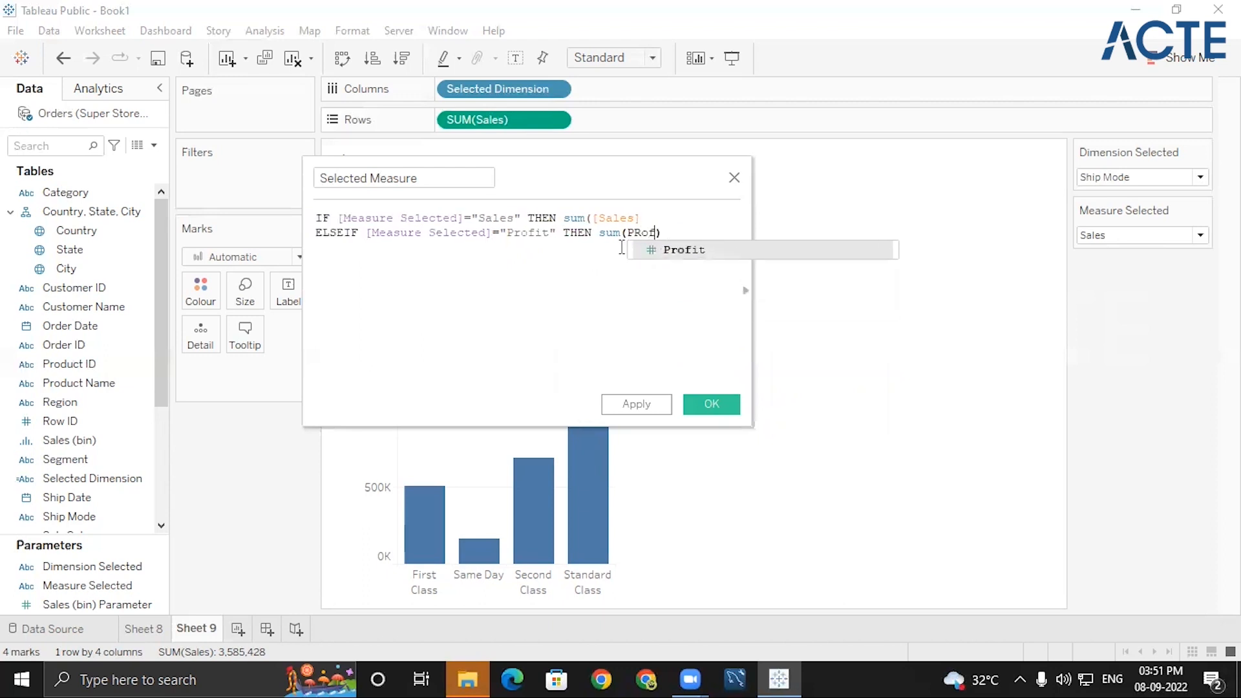
pyautogui.click(624, 250)
pyautogui.press('Right')
pyautogui.press('BackSpace')
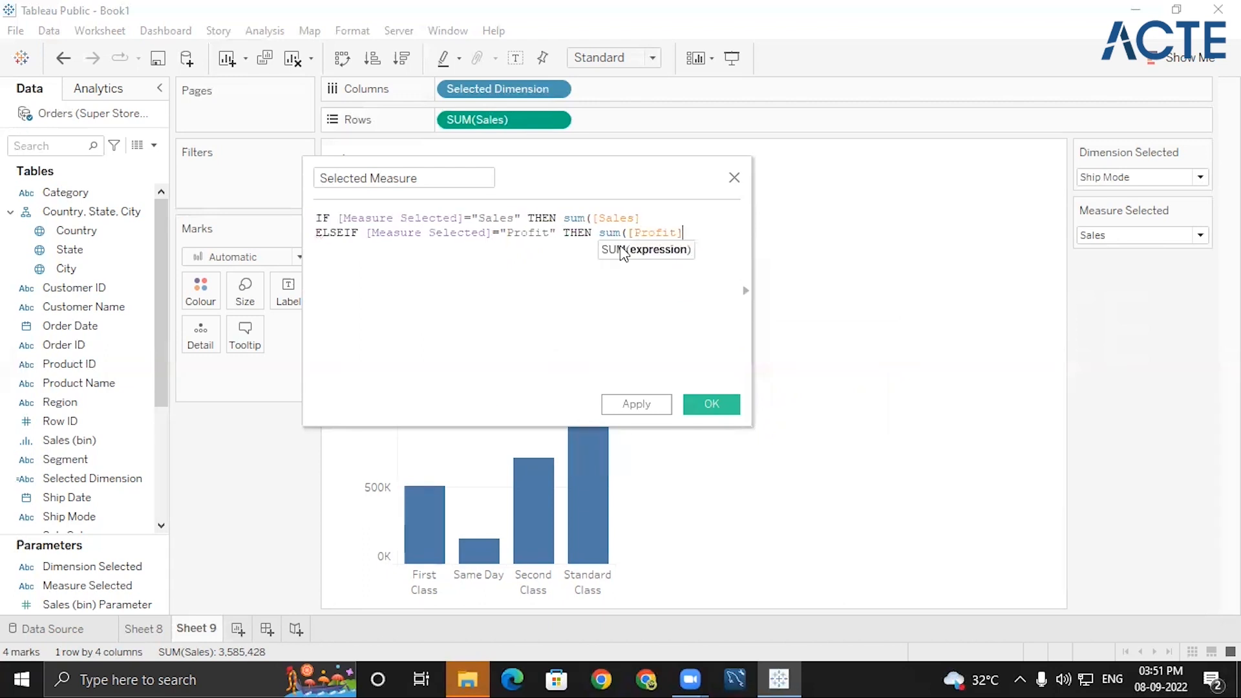
pyautogui.write(')')
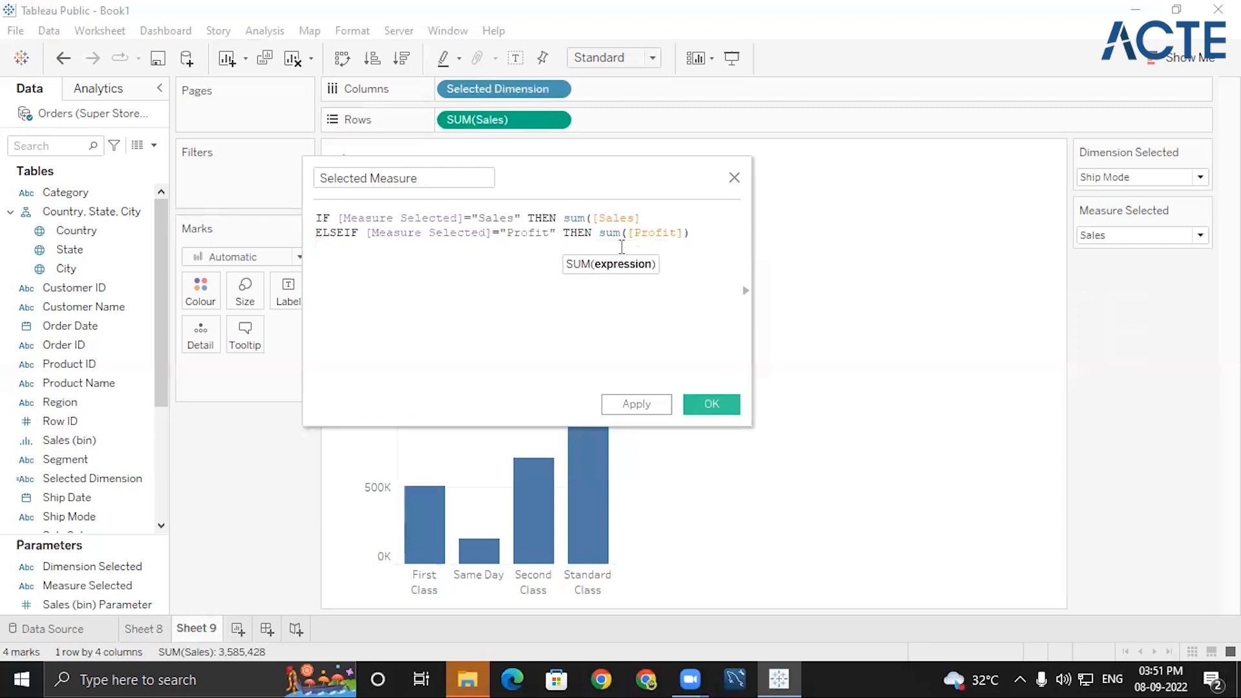
# - Finish the formula with an ELSE sum([Quantity]) line and a closing END line
pyautogui.press('Return')
pyautogui.write('E')
pyautogui.press('Return')
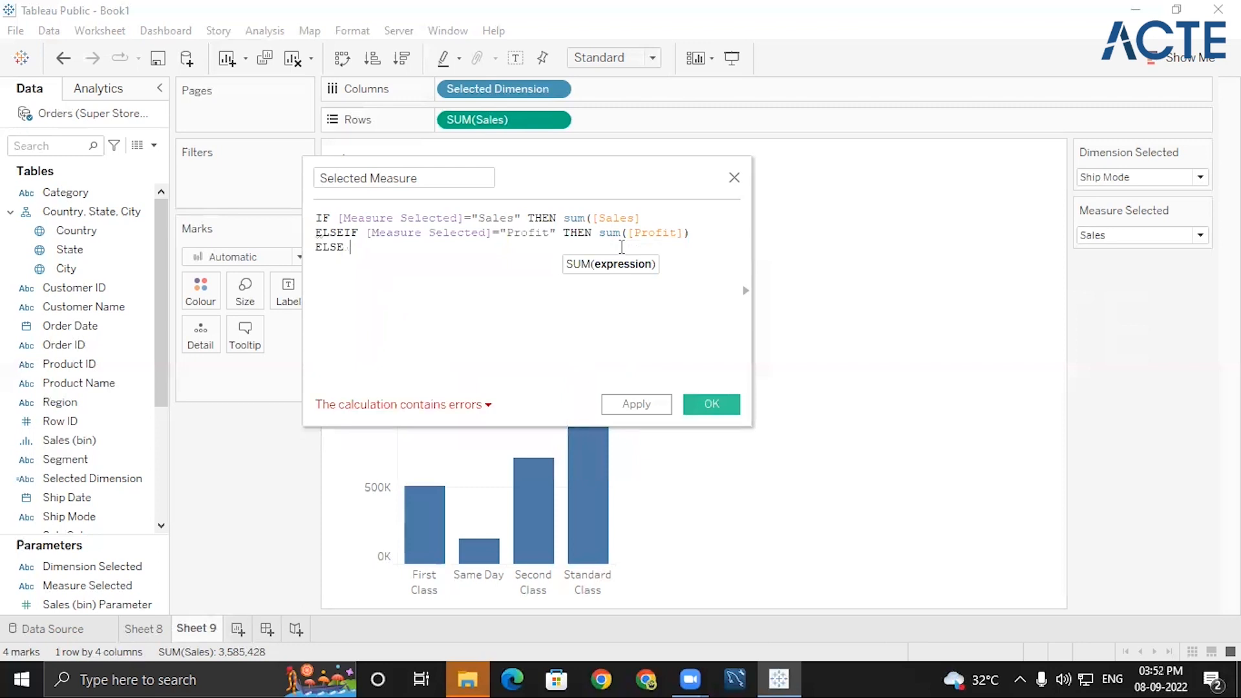
pyautogui.write('sum')
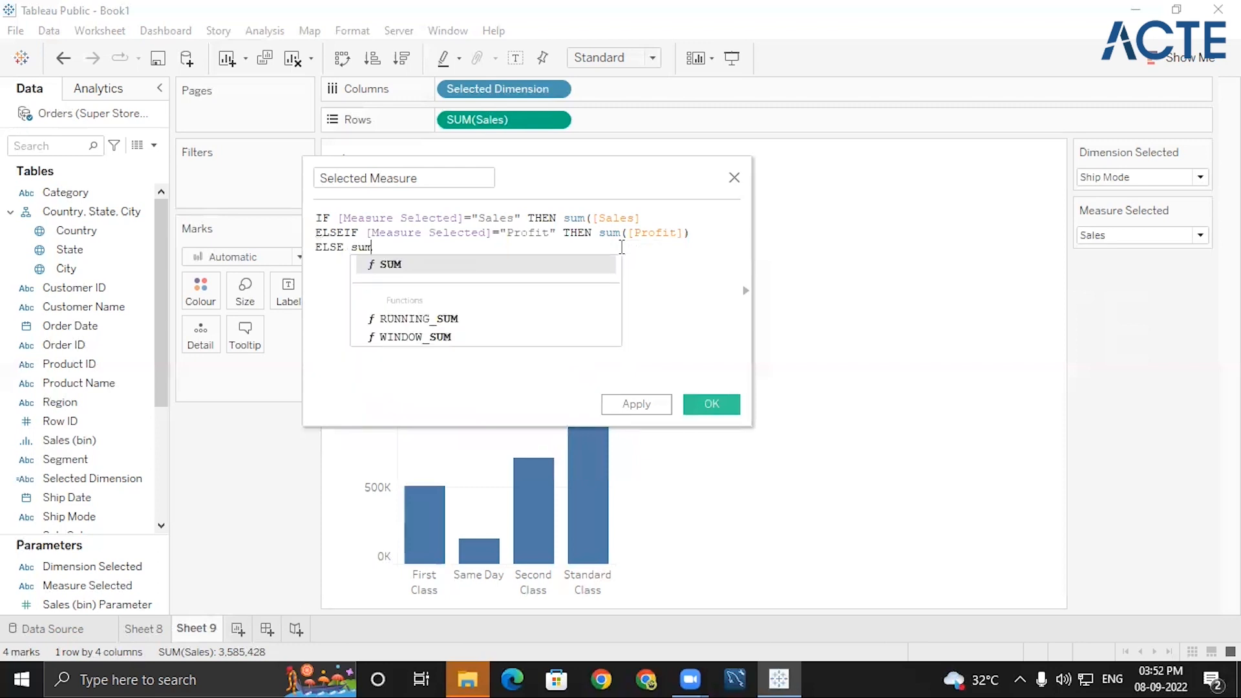
pyautogui.write('(')
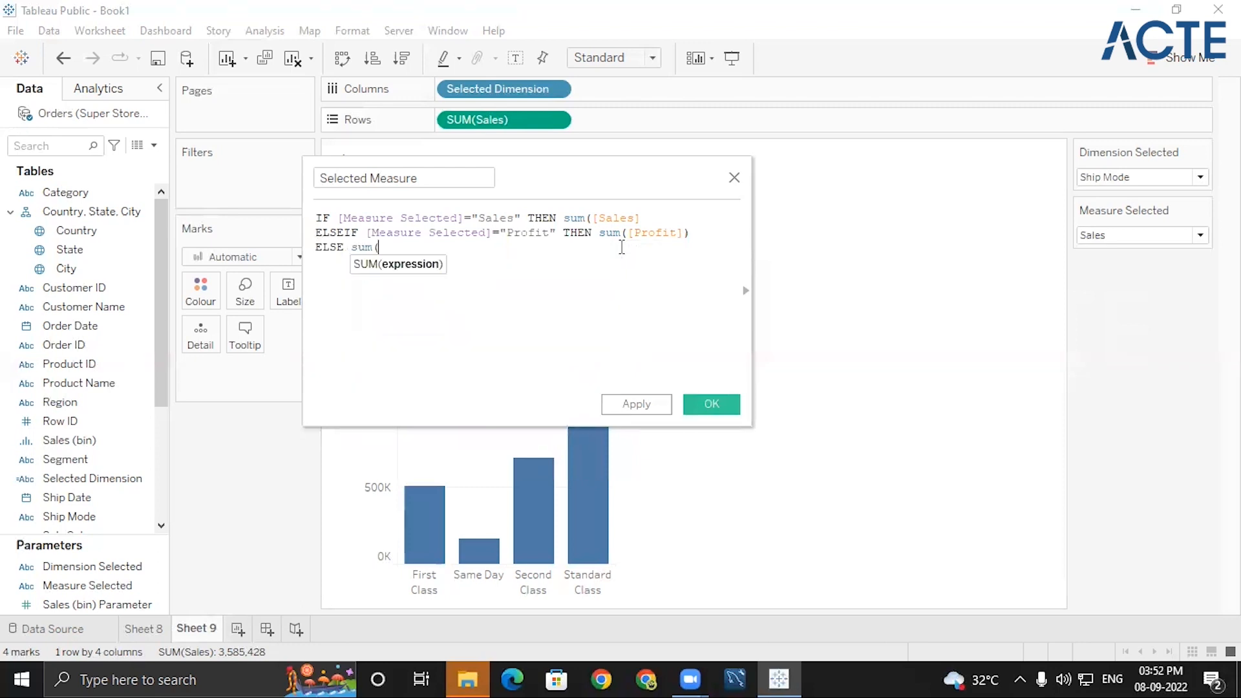
pyautogui.write('quan')
pyautogui.press('Return')
pyautogui.write(')')
pyautogui.press('Return')
pyautogui.write('end')
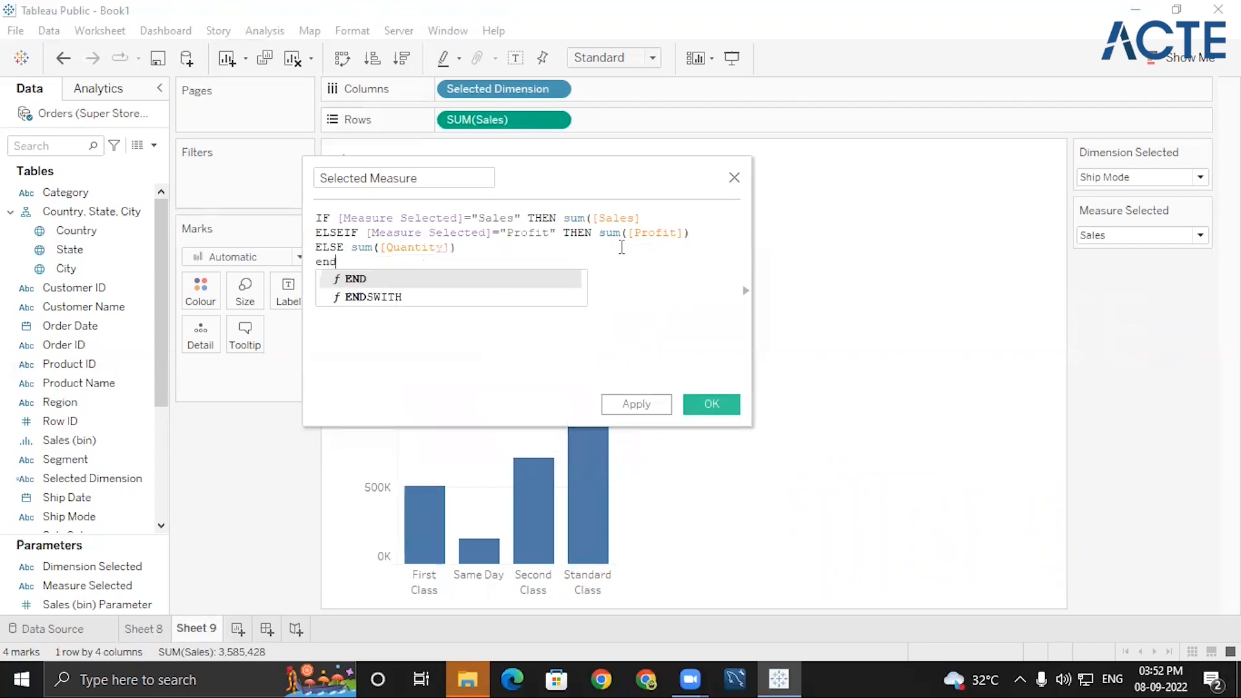
pyautogui.press('Return')
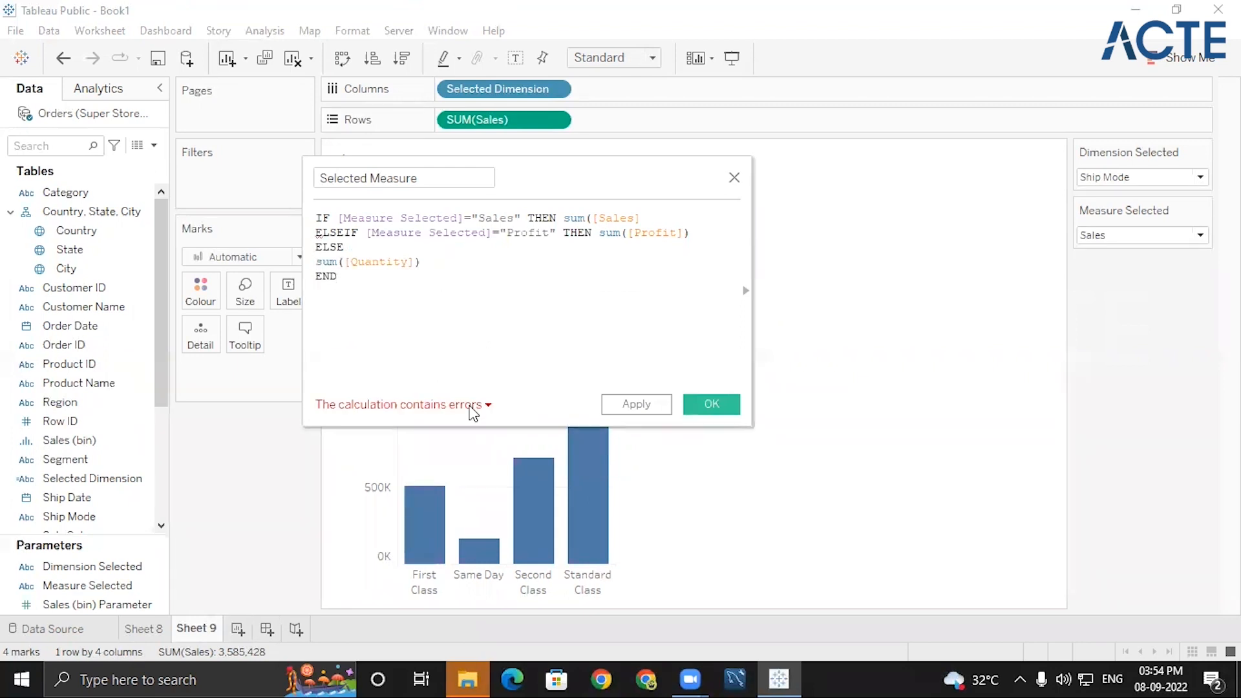
# - Re-enter the aggregation in the IF line with the SUM function and close it as SUM([Sales])
pyautogui.click(595, 219)
pyautogui.press('BackSpace')
pyautogui.press('BackSpace')
pyautogui.press('BackSpace')
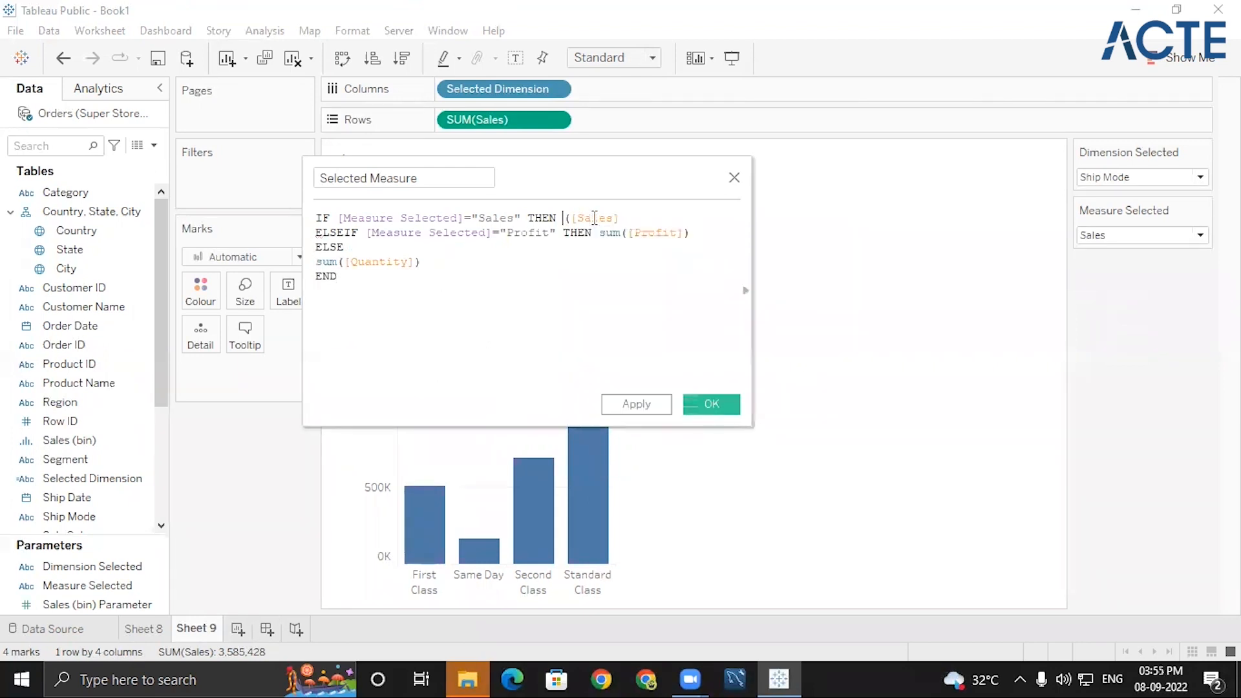
pyautogui.write('sum')
pyautogui.press('Return')
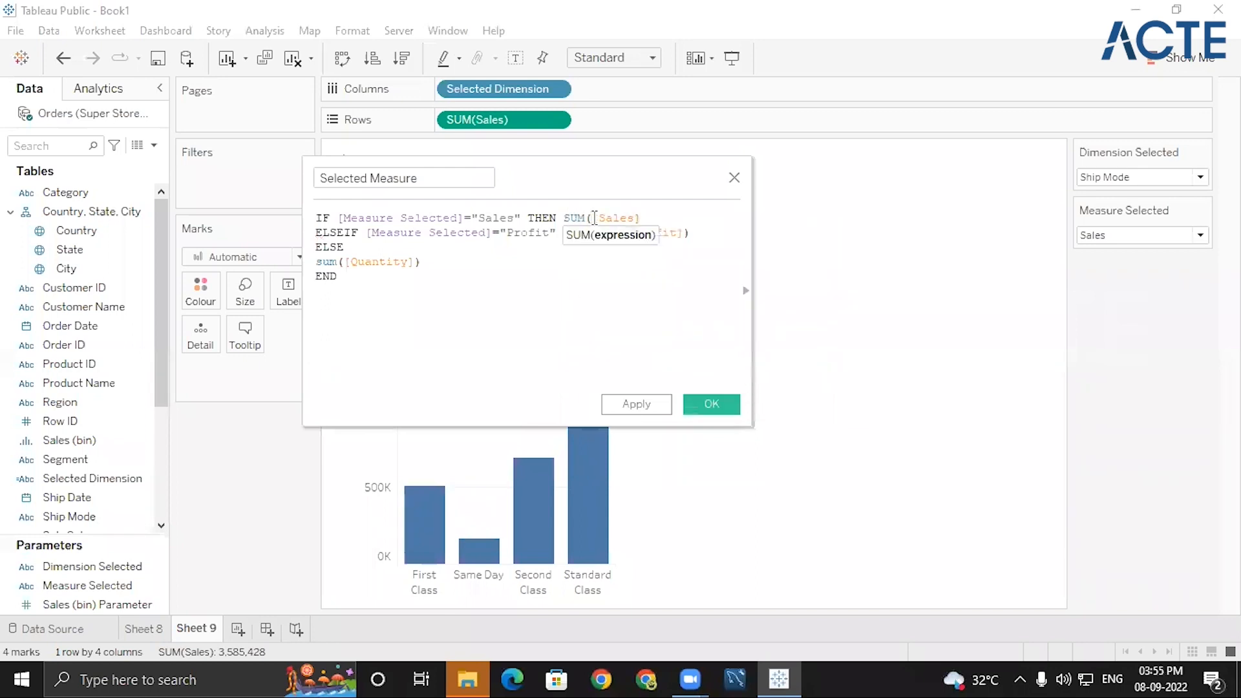
pyautogui.click(653, 212)
pyautogui.write(')')
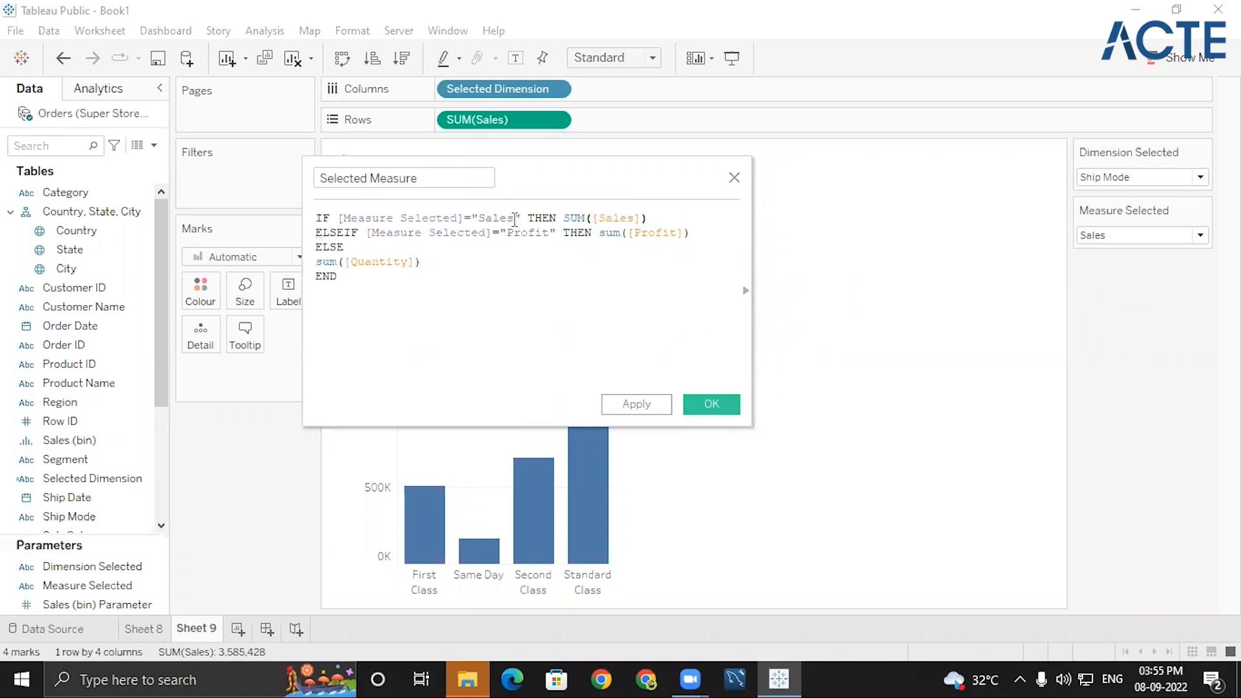
# - Re-enter the aggregation around [Profit] in the ELSEIF line with the SUM function and add a closing parenthesis at the line's end
pyautogui.click(629, 234)
pyautogui.press('BackSpace')
pyautogui.press('BackSpace')
pyautogui.press('BackSpace')
pyautogui.press('BackSpace')
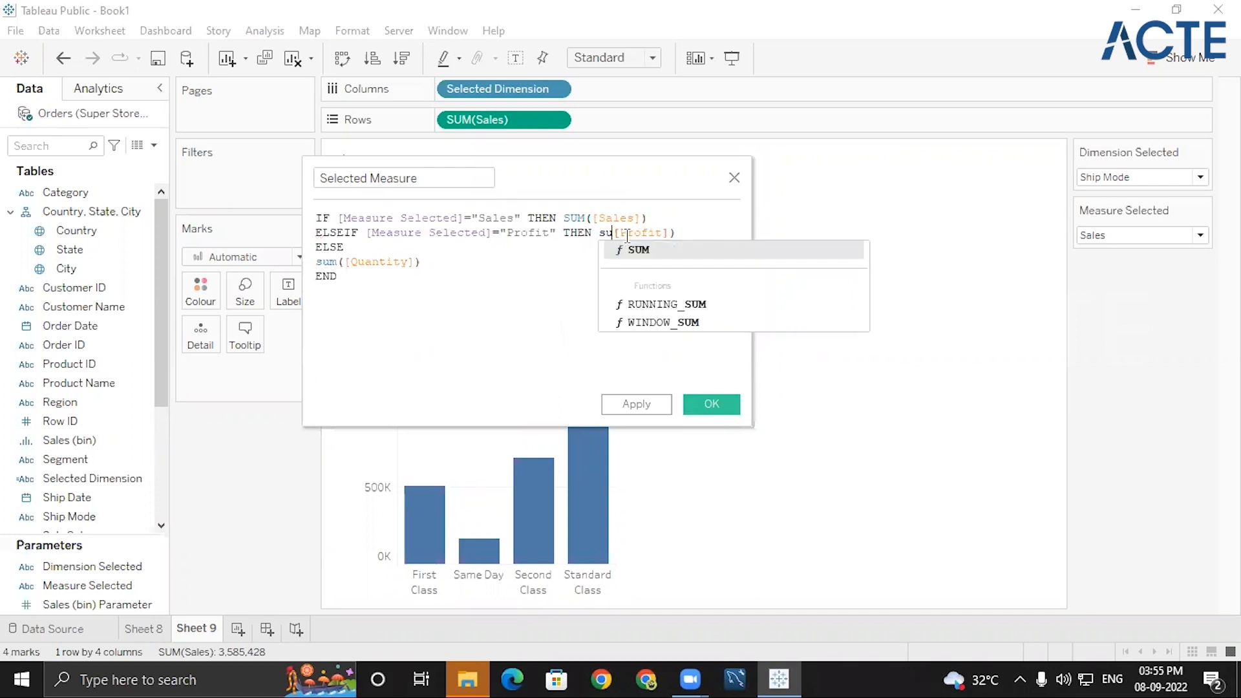
pyautogui.write('sum')
pyautogui.press('Return')
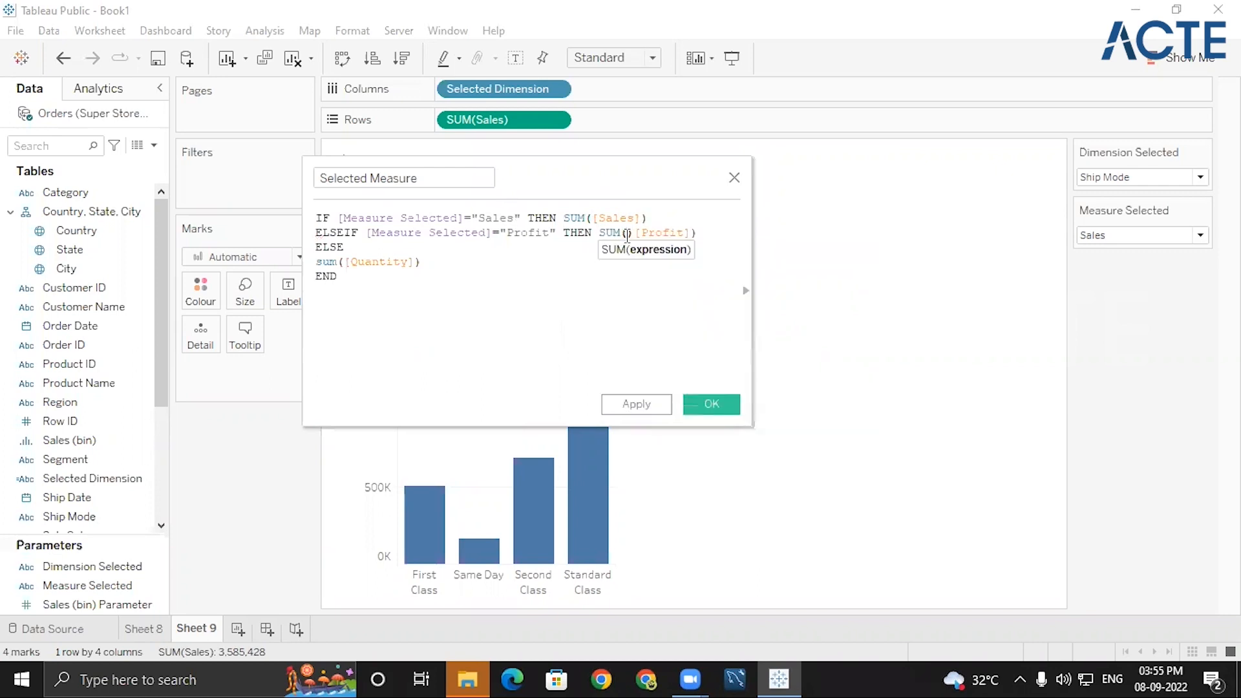
pyautogui.press('Delete')
pyautogui.click(716, 240)
pyautogui.write(')')
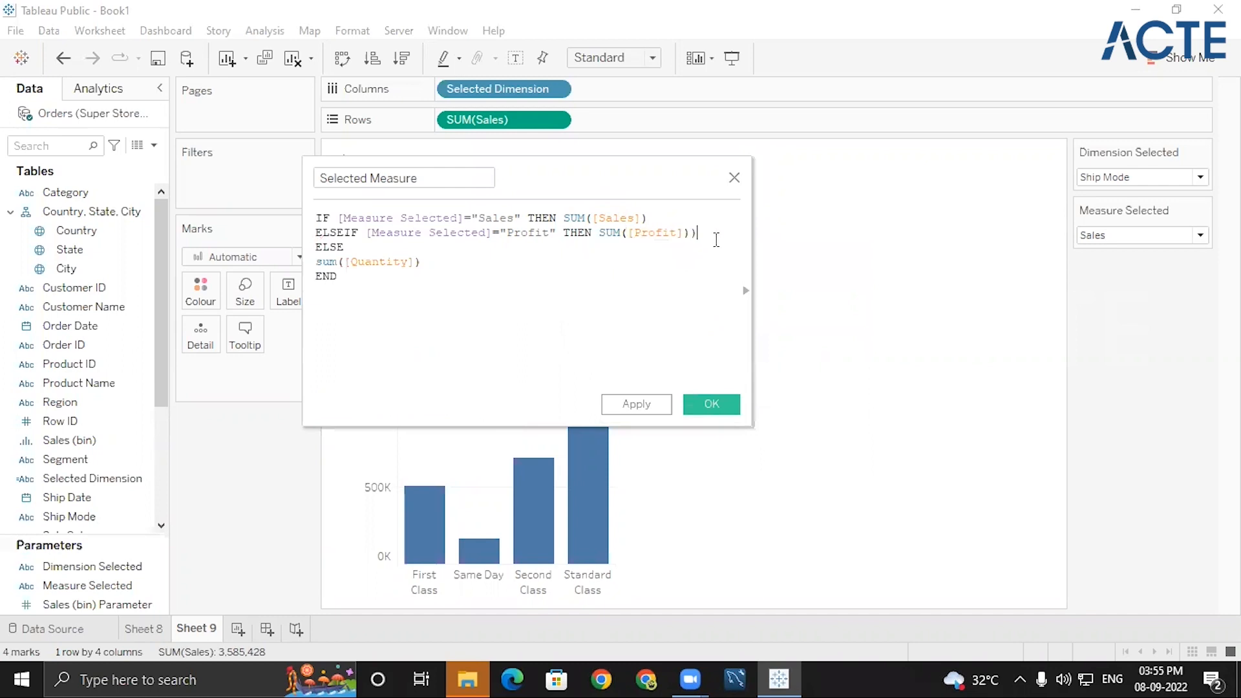
# - Replace sum before [Quantity] with the SUM function and put it on the ELSE line as ELSE SUM([Quantity])
pyautogui.tripleClick(316, 265)
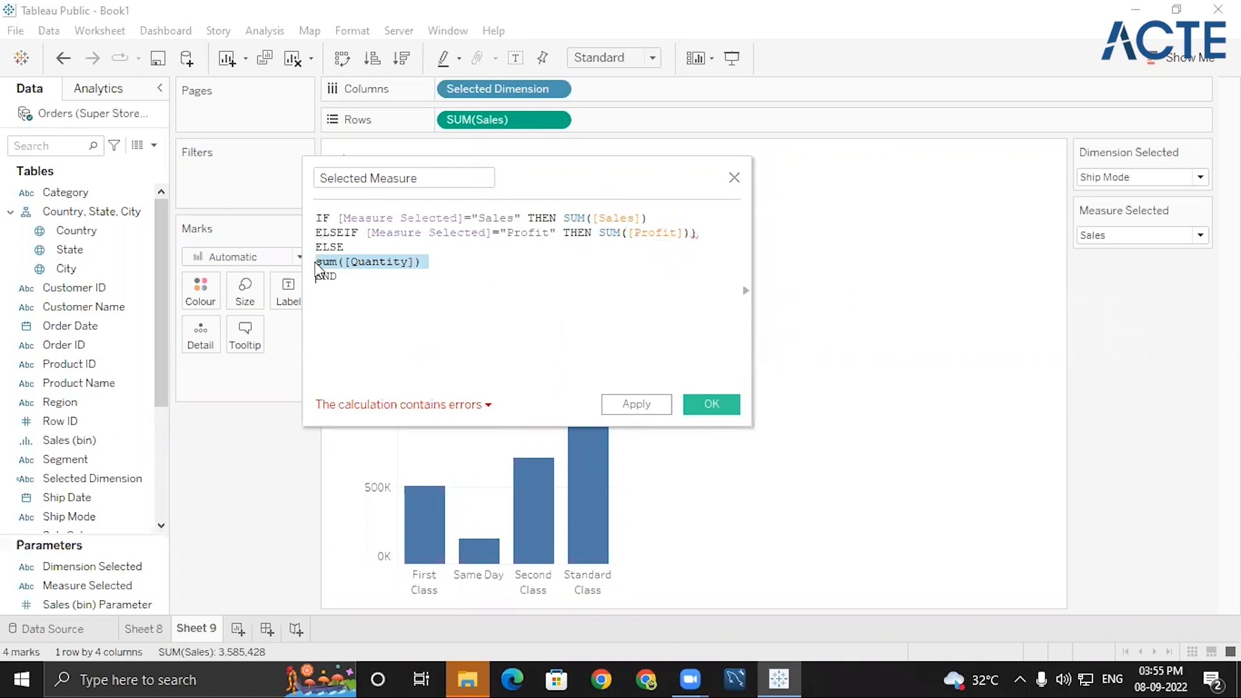
pyautogui.click(357, 262)
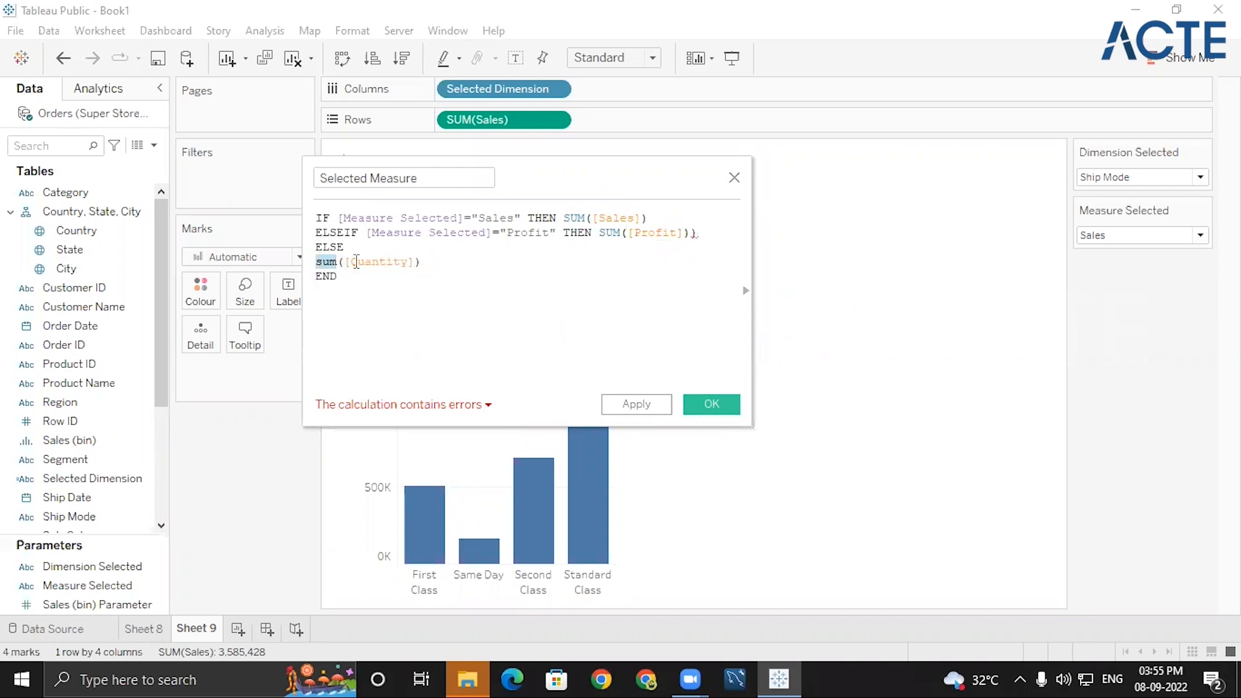
pyautogui.press('BackSpace')
pyautogui.press('BackSpace')
pyautogui.write('sum')
pyautogui.press('Return')
pyautogui.click(455, 257)
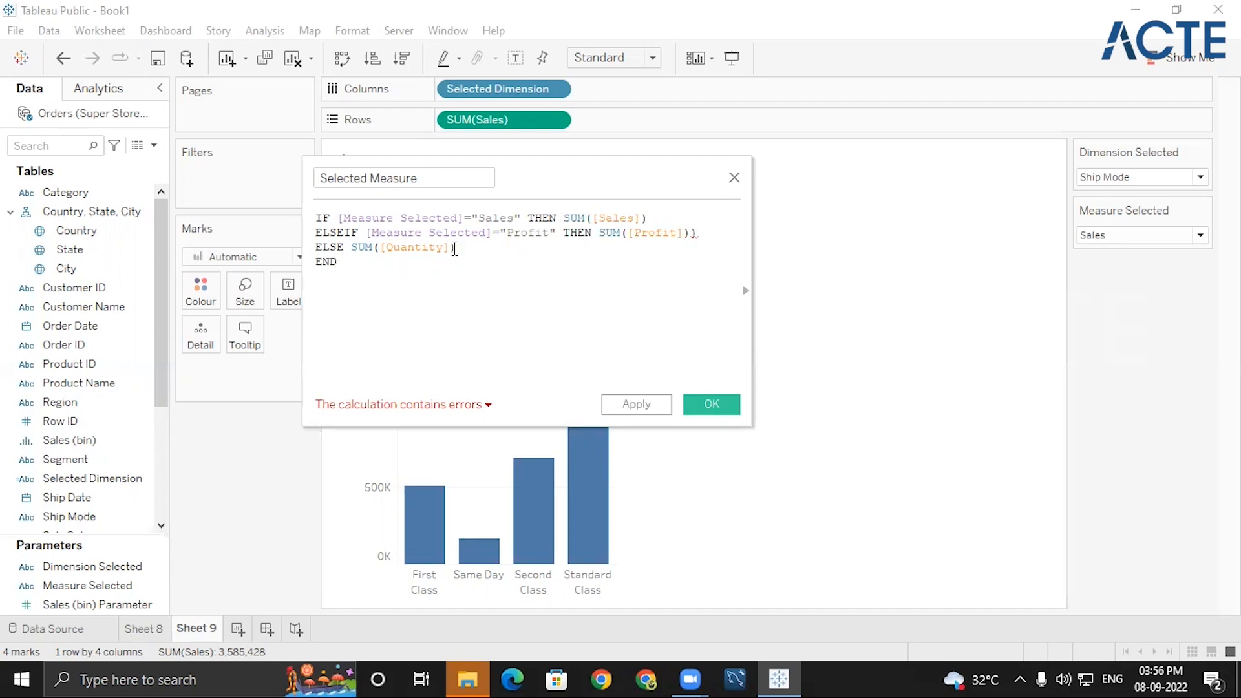
# - Insert a space after the equals sign in both conditions and remove the extra closing parenthesis after SUM([Profit])
pyautogui.click(476, 218)
pyautogui.click(499, 234)
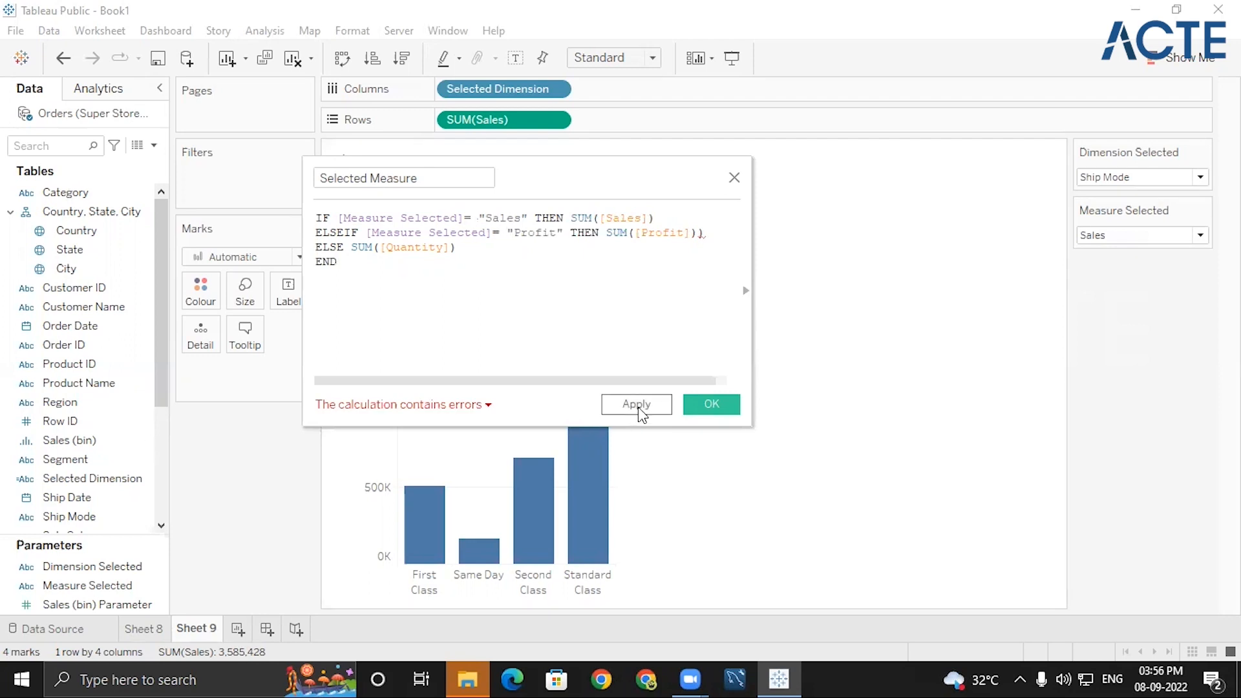
pyautogui.click(464, 305)
pyautogui.press('BackSpace')
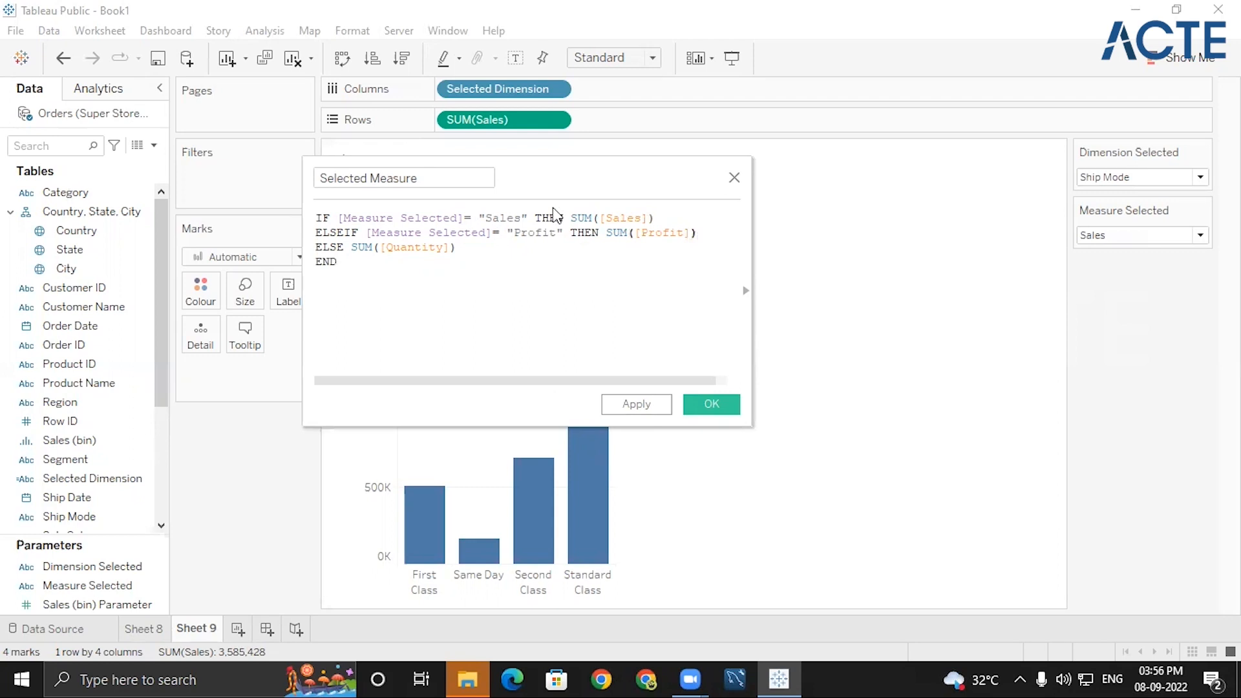
# - Apply and save the Selected Measure calculated field
pyautogui.click(638, 410)
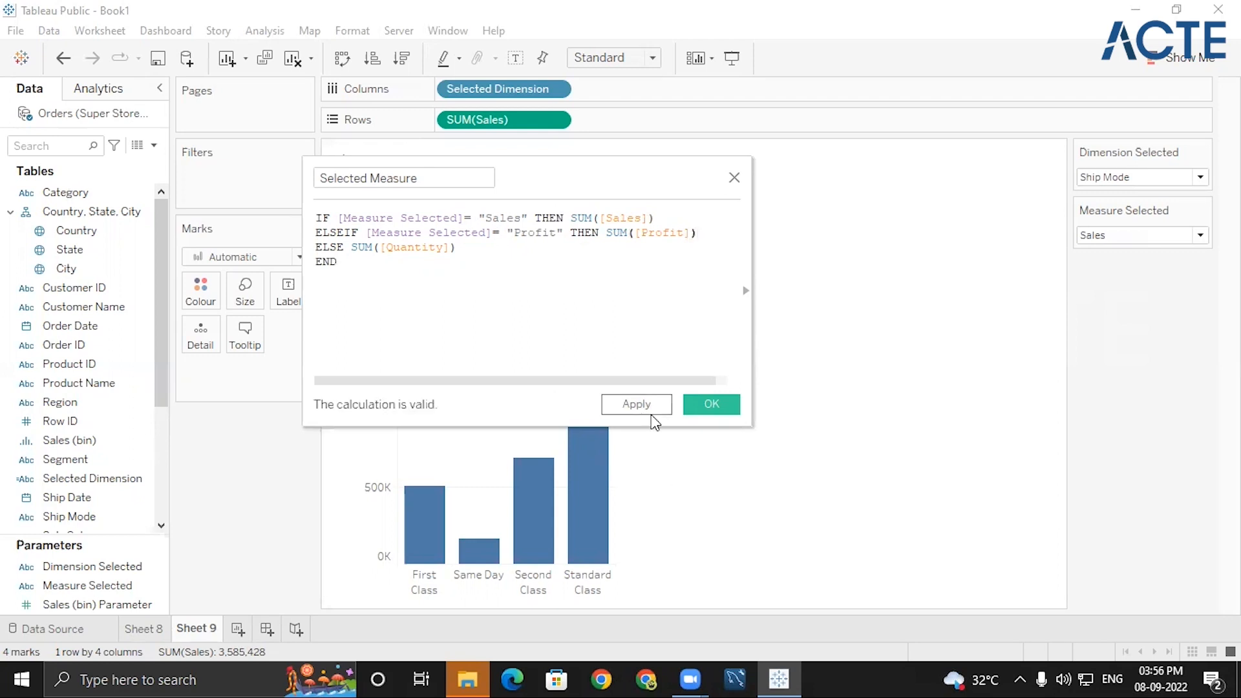
pyautogui.click(646, 408)
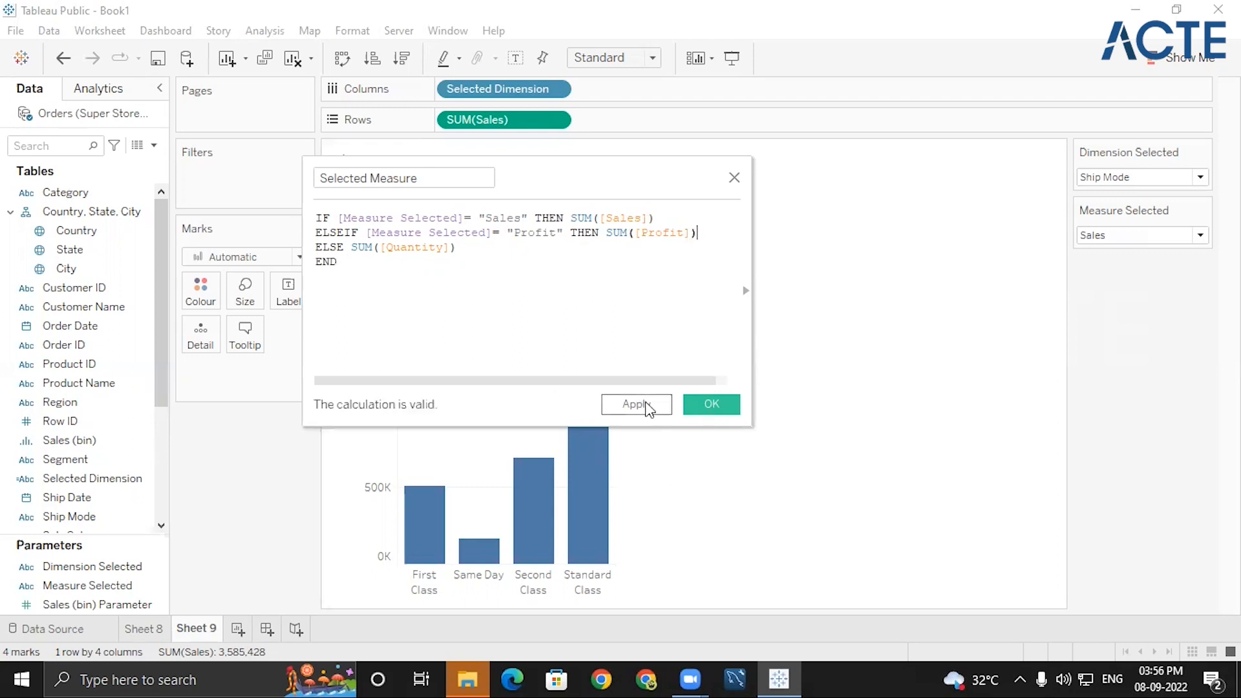
pyautogui.click(712, 406)
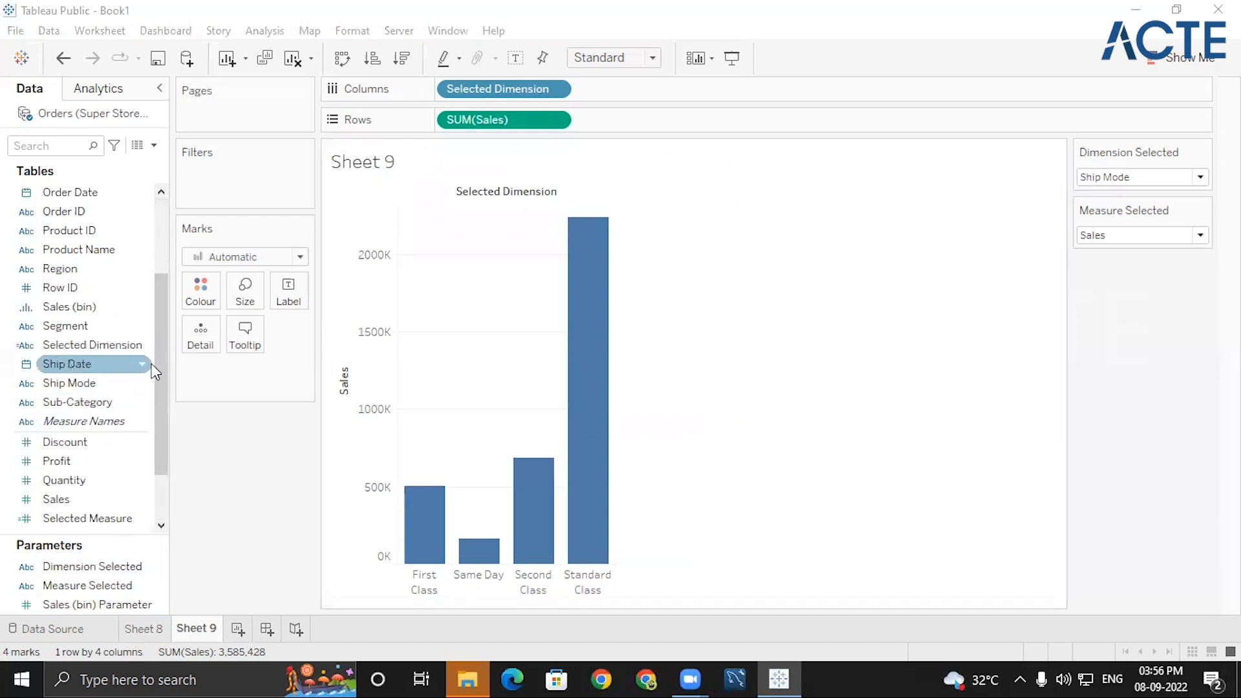
# - Open the Selected Measure calculation, review its IF, ELSEIF and ELSE lines, and close the editor
pyautogui.click(139, 520)
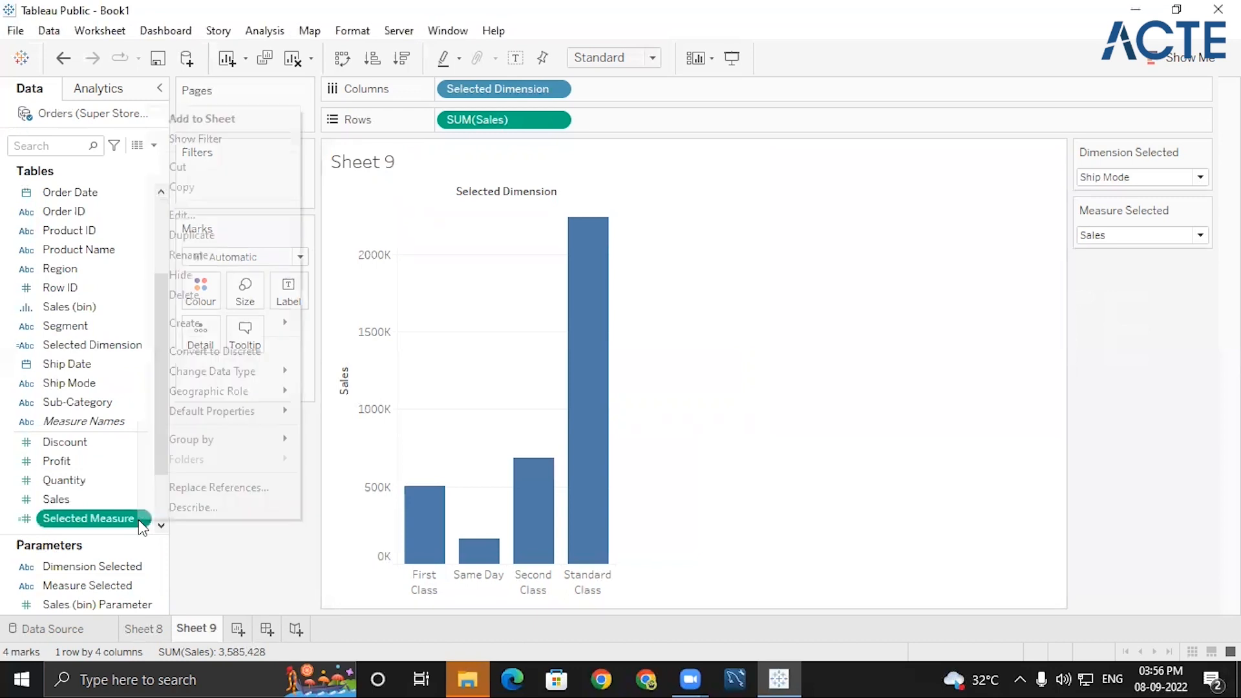
pyautogui.click(191, 214)
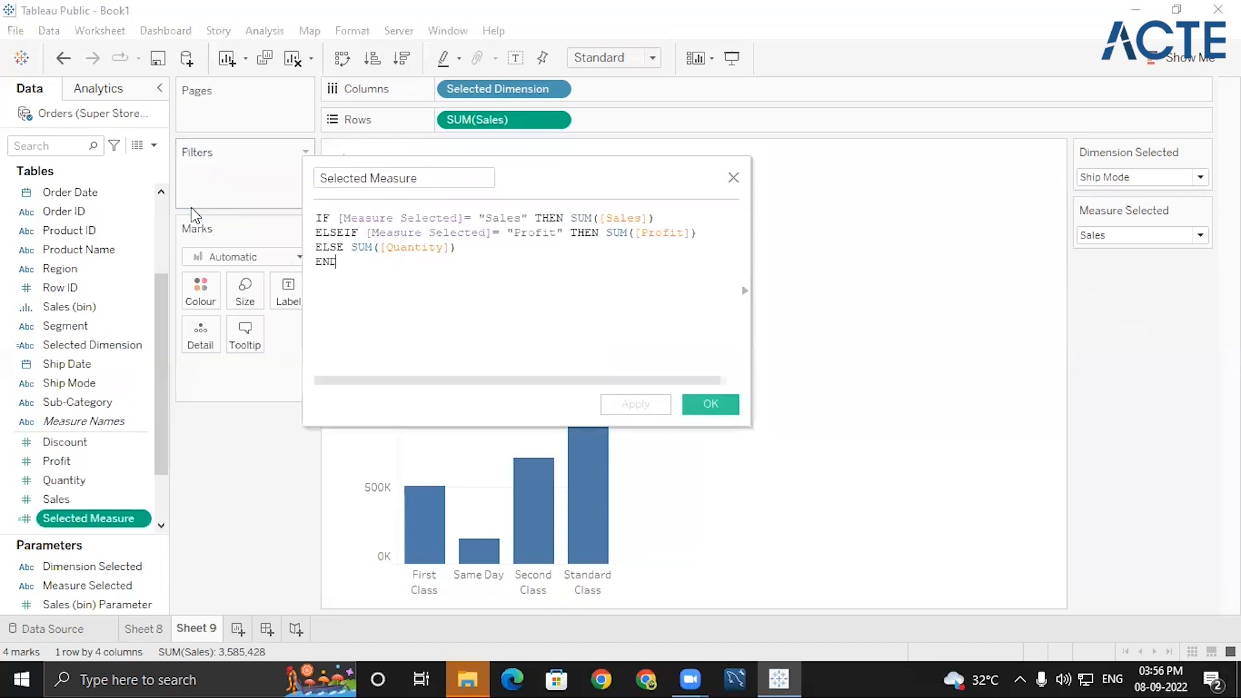
pyautogui.hotkey('ctrl', 'a')
pyautogui.click(337, 271)
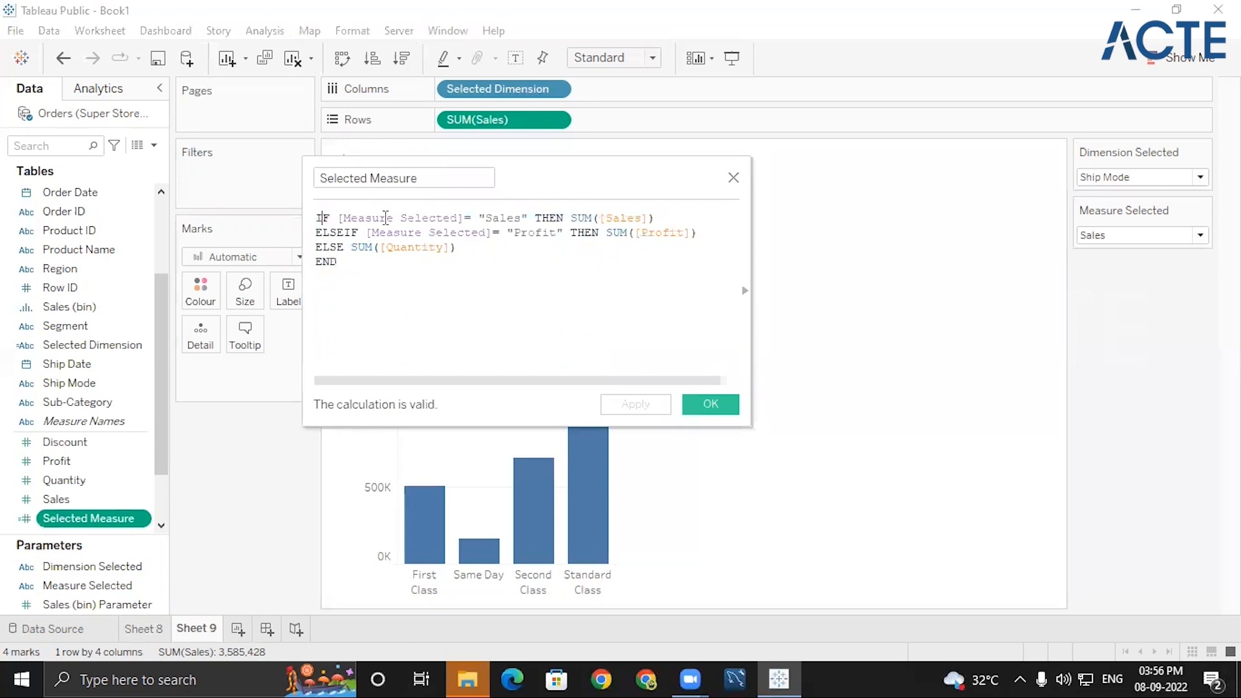
pyautogui.click(501, 218)
pyautogui.click(644, 219)
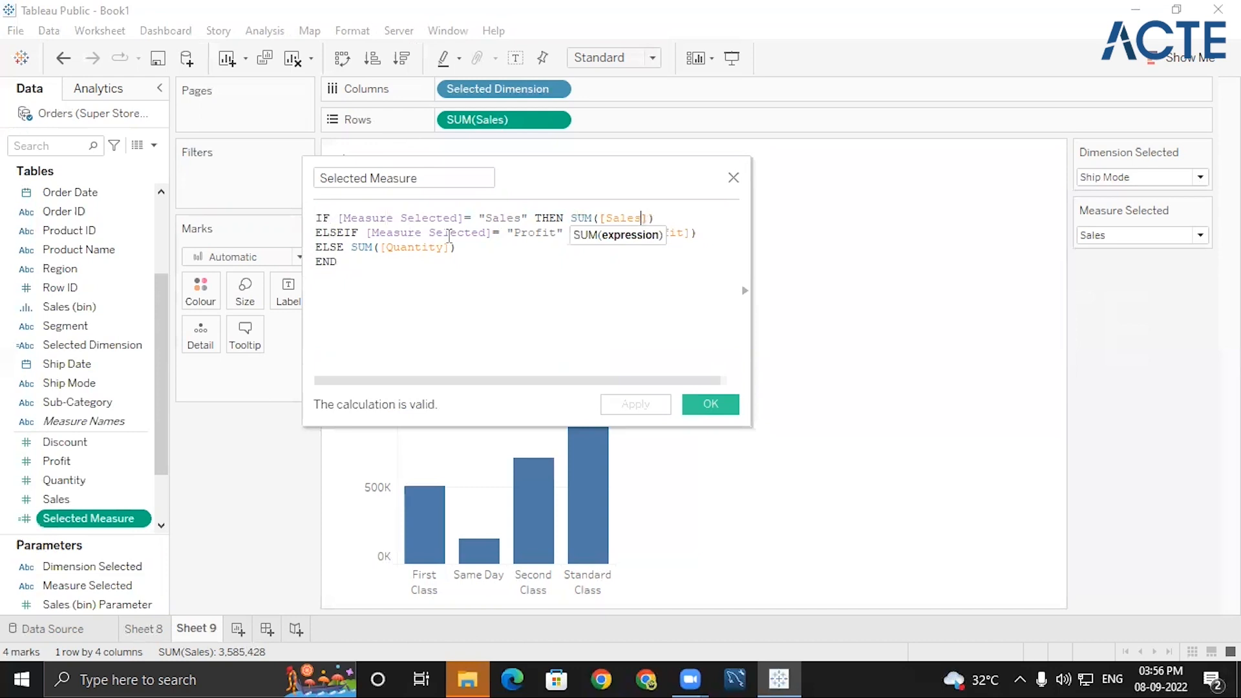
pyautogui.click(557, 262)
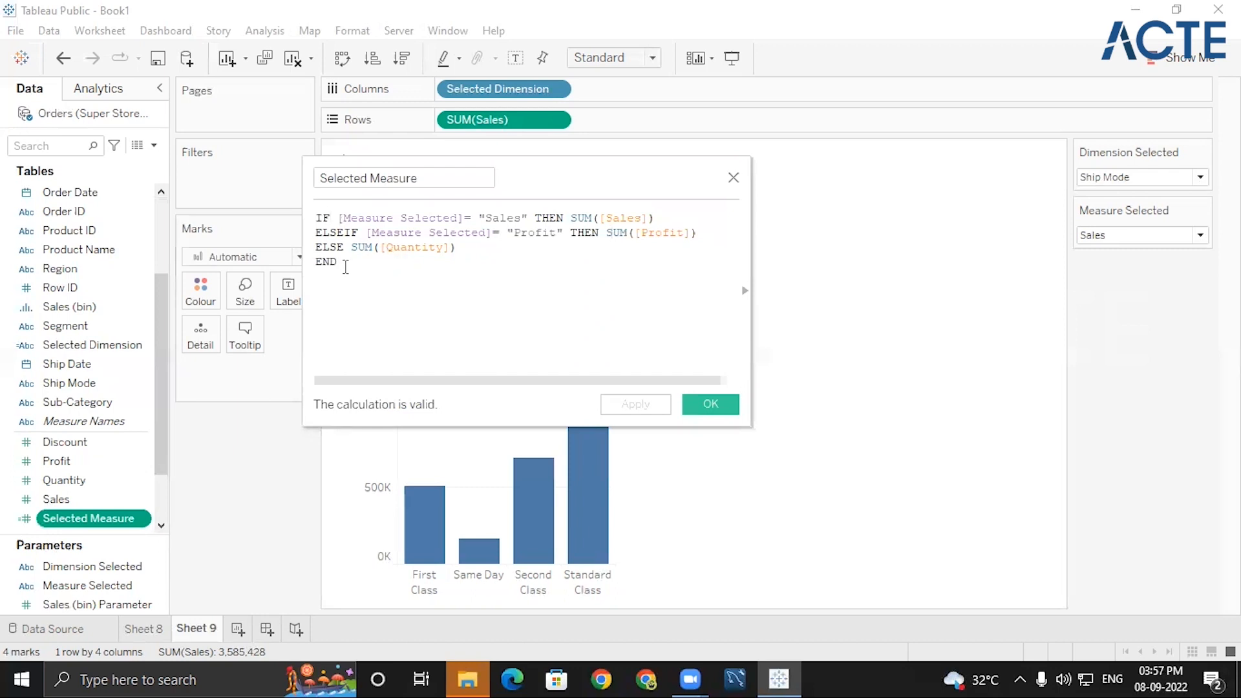
pyautogui.moveTo(345, 267); pyautogui.dragTo(314, 220)
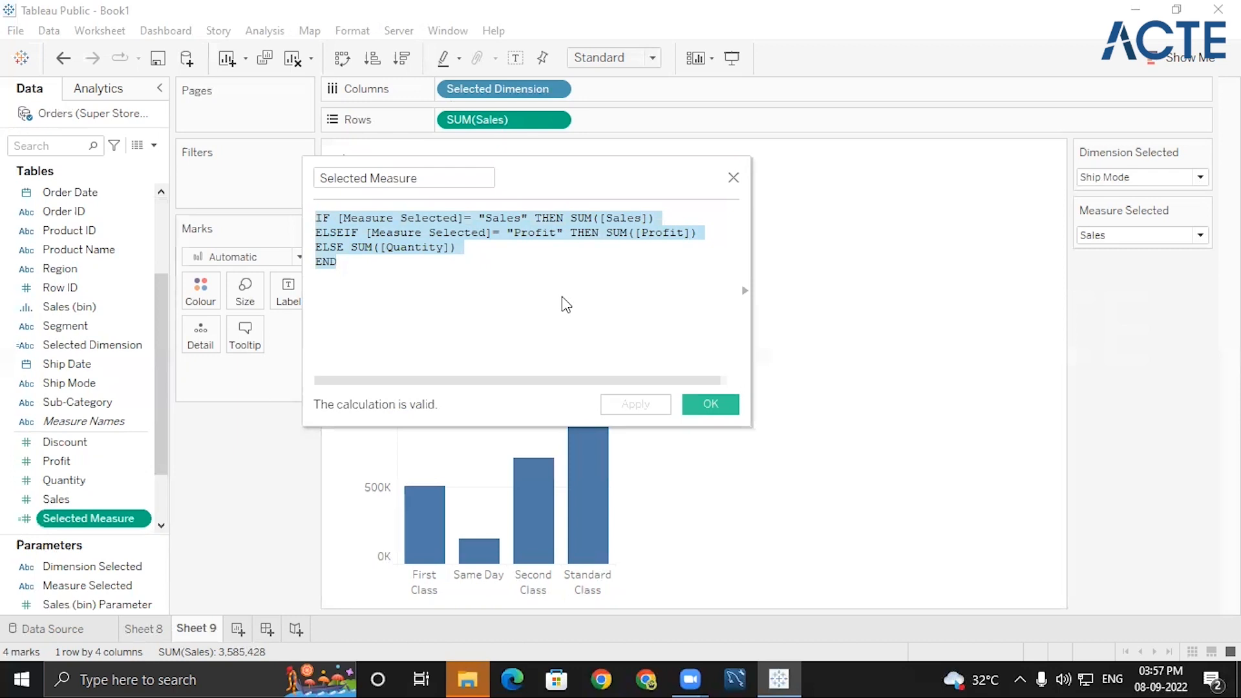
pyautogui.click(708, 407)
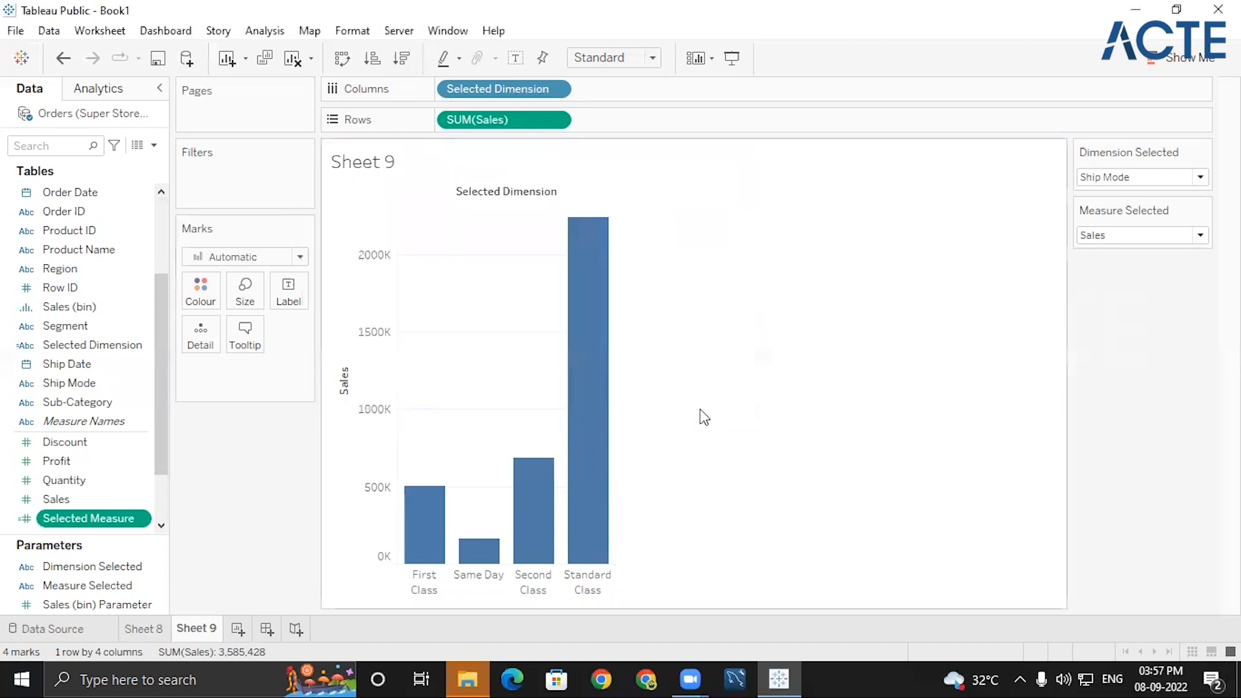
# - Remove SUM(Sales) from Rows and place the Selected Measure calculated field there instead
pyautogui.click(1130, 242)
pyautogui.click(1108, 264)
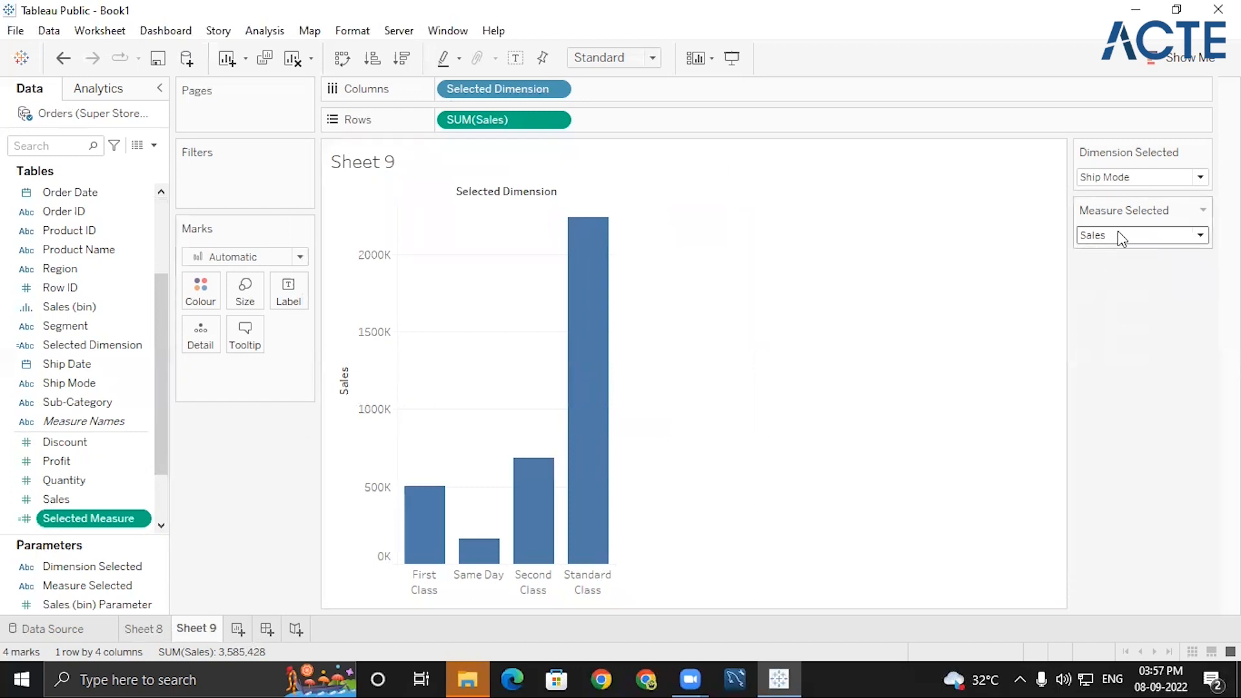
pyautogui.click(556, 121)
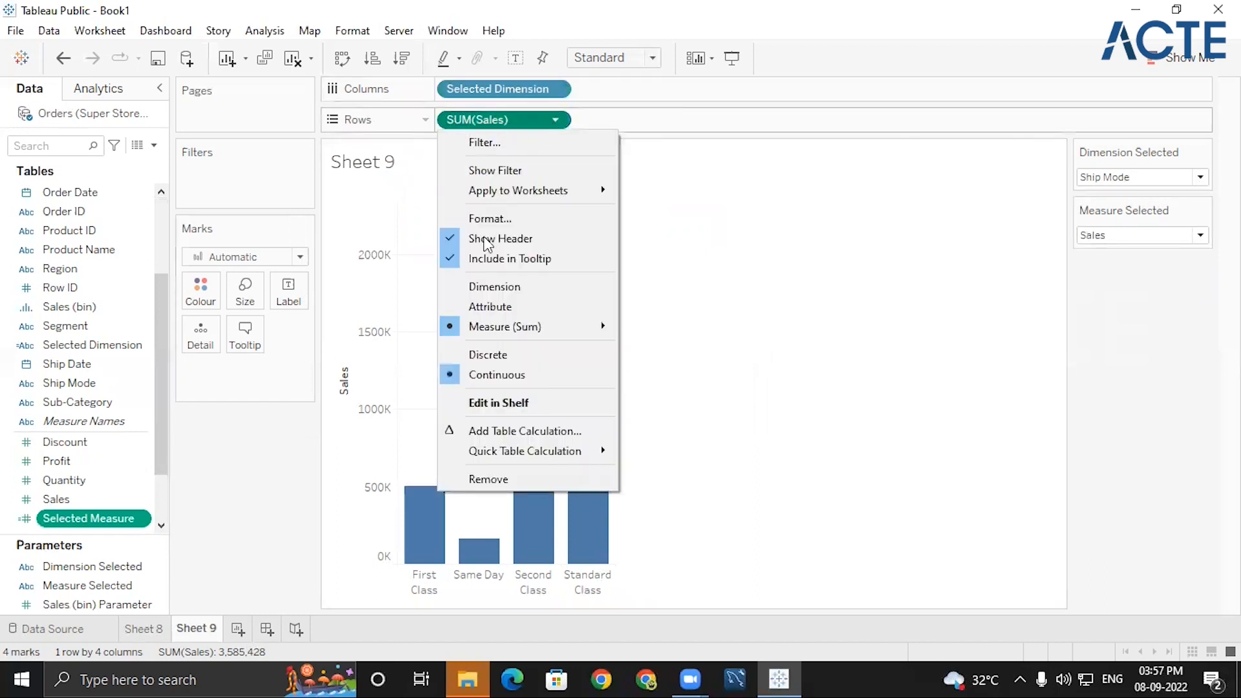
pyautogui.click(492, 481)
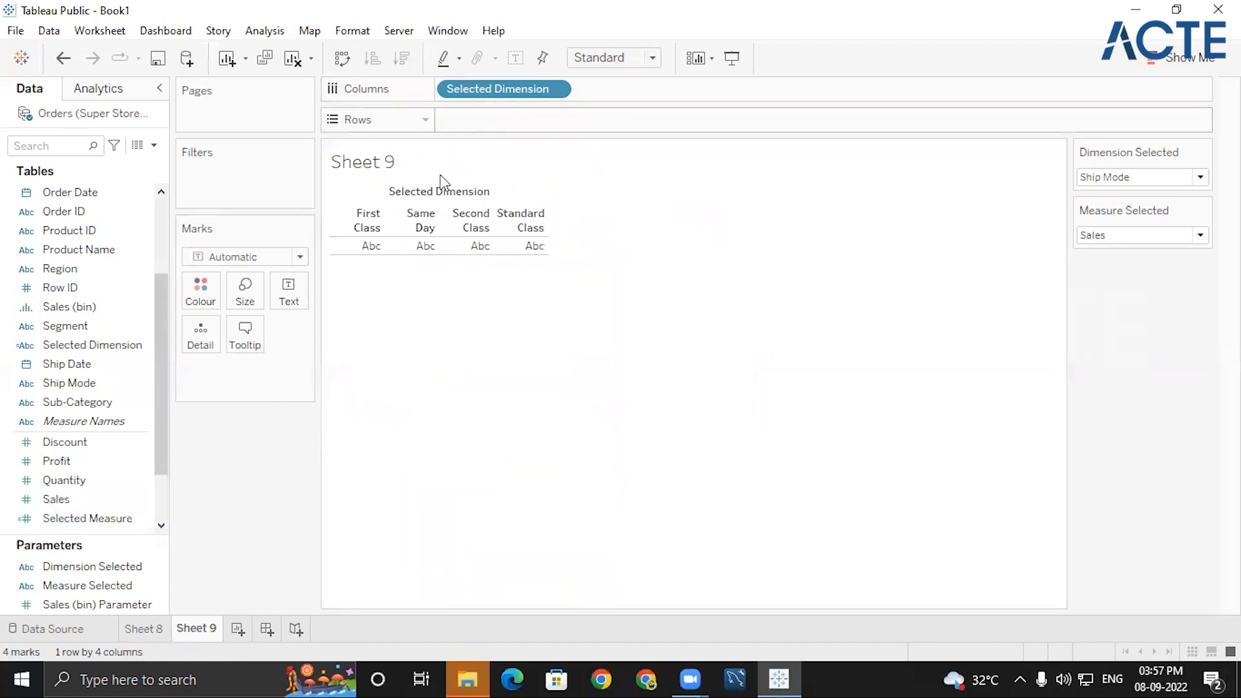
pyautogui.moveTo(116, 517); pyautogui.dragTo(537, 117)
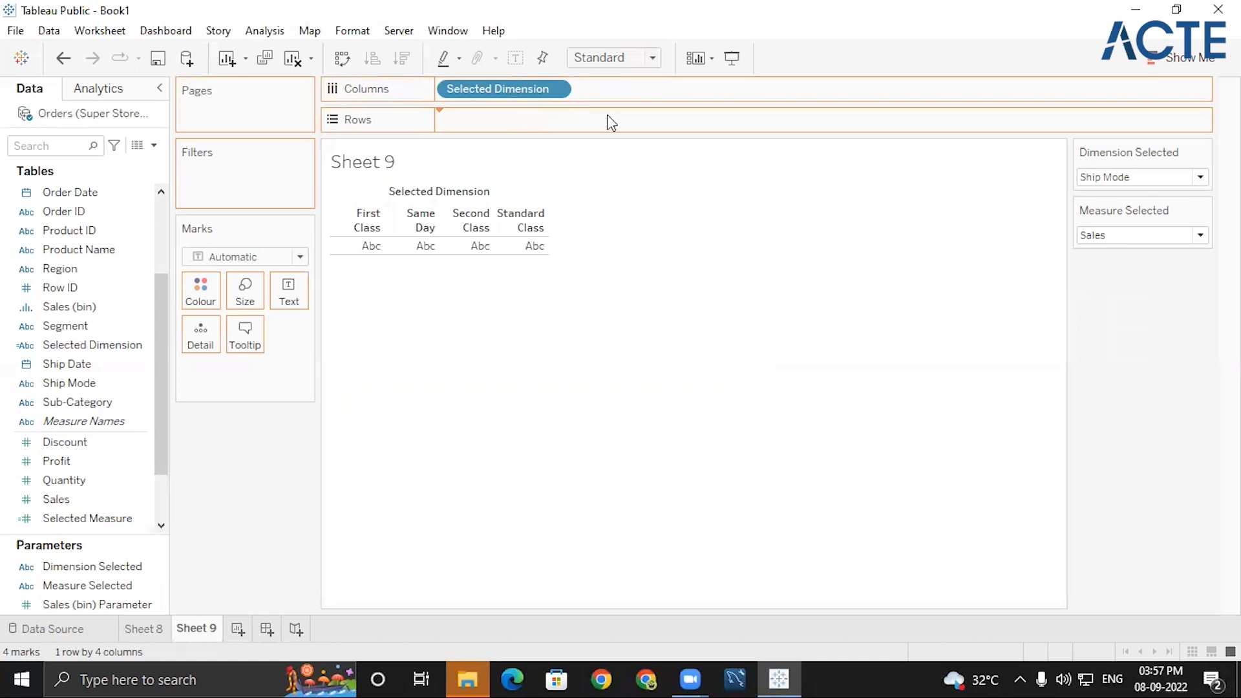
# - Test the chart by switching the Measure Selected parameter to Profit, Sales and Quantity
pyautogui.click(1128, 234)
pyautogui.click(1106, 251)
pyautogui.click(1118, 238)
pyautogui.click(1105, 272)
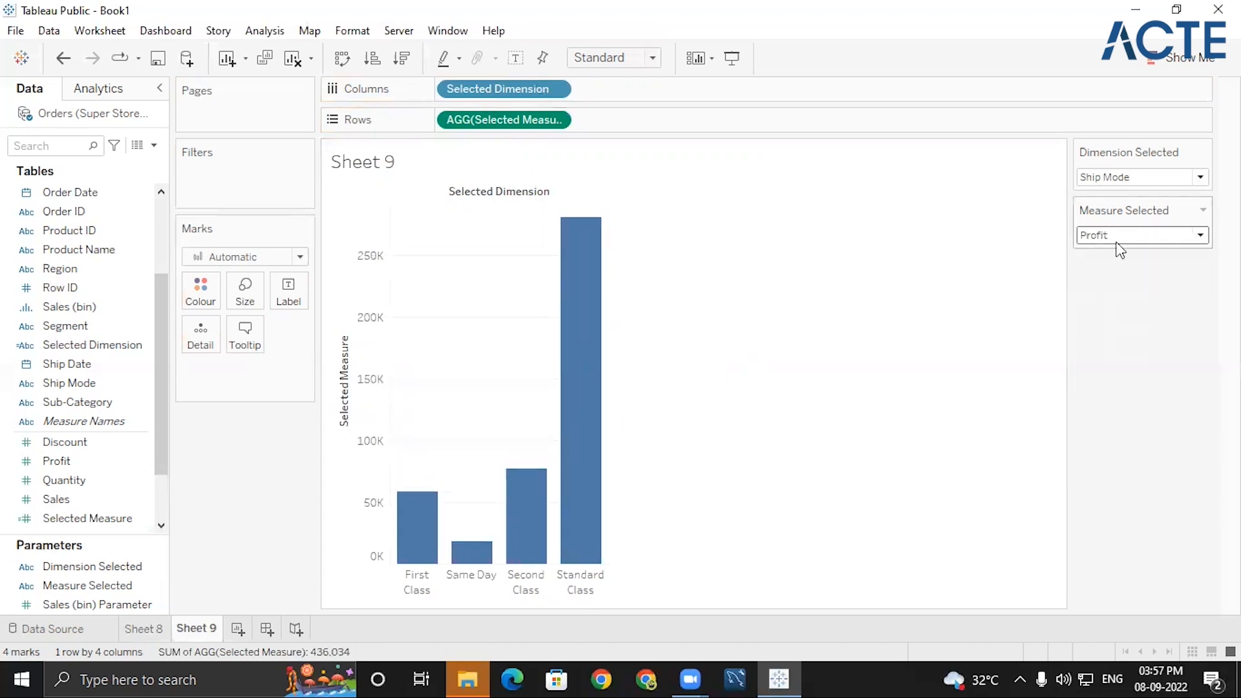
pyautogui.click(1118, 242)
pyautogui.click(1122, 280)
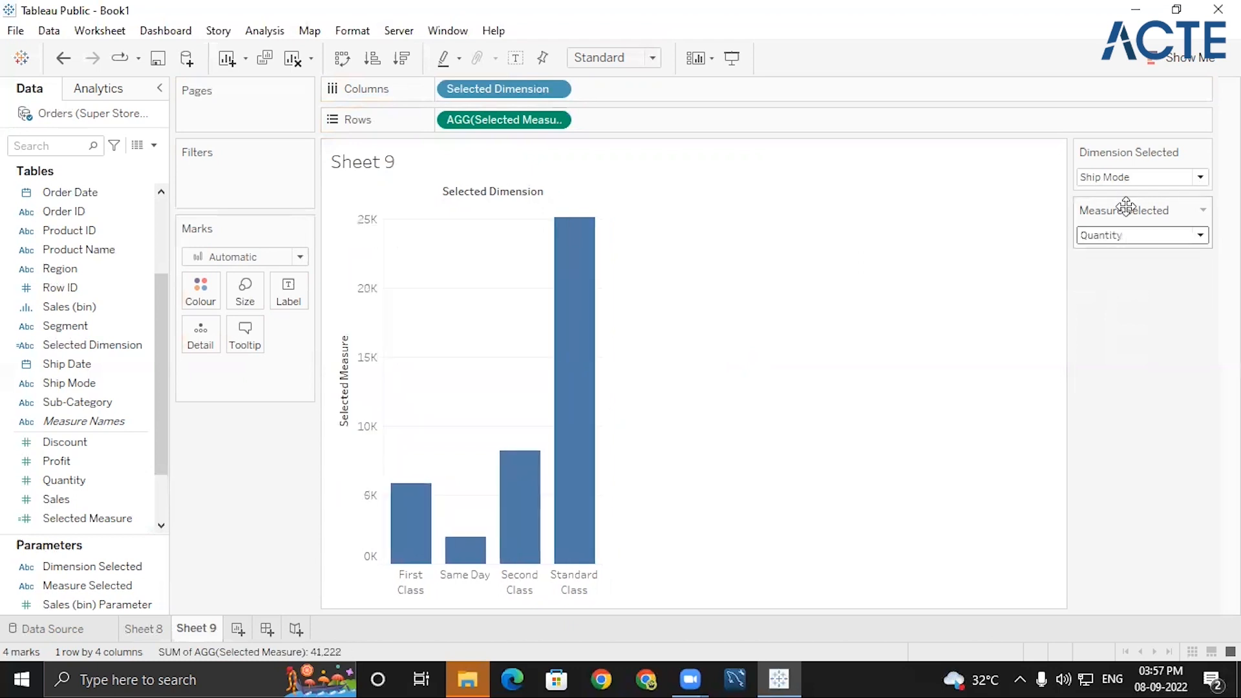
# - Set Dimension Selected to Segment and try Measure Selected with Sales and Profit
pyautogui.click(1119, 176)
pyautogui.click(1108, 194)
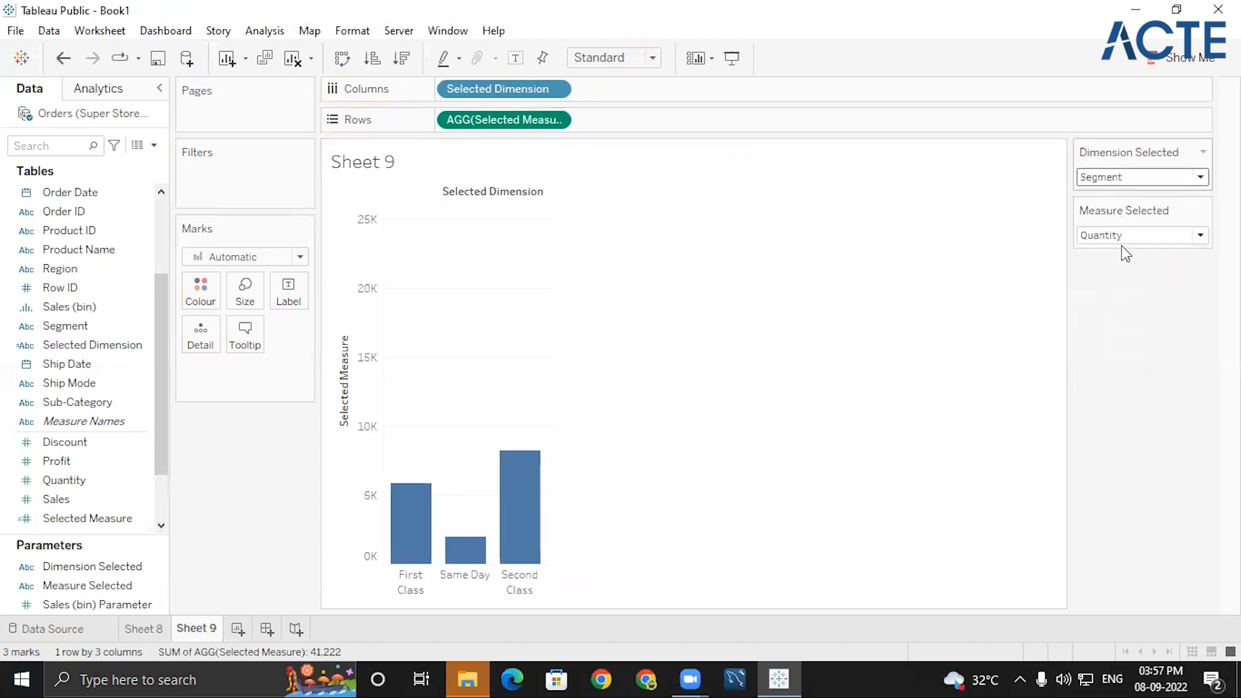
pyautogui.click(1118, 237)
pyautogui.click(1113, 268)
pyautogui.click(1114, 237)
pyautogui.click(1104, 251)
# - Set Dimension Selected to Sub-Category and try Measure Selected with Sales and Quantity
pyautogui.click(1112, 177)
pyautogui.click(1115, 225)
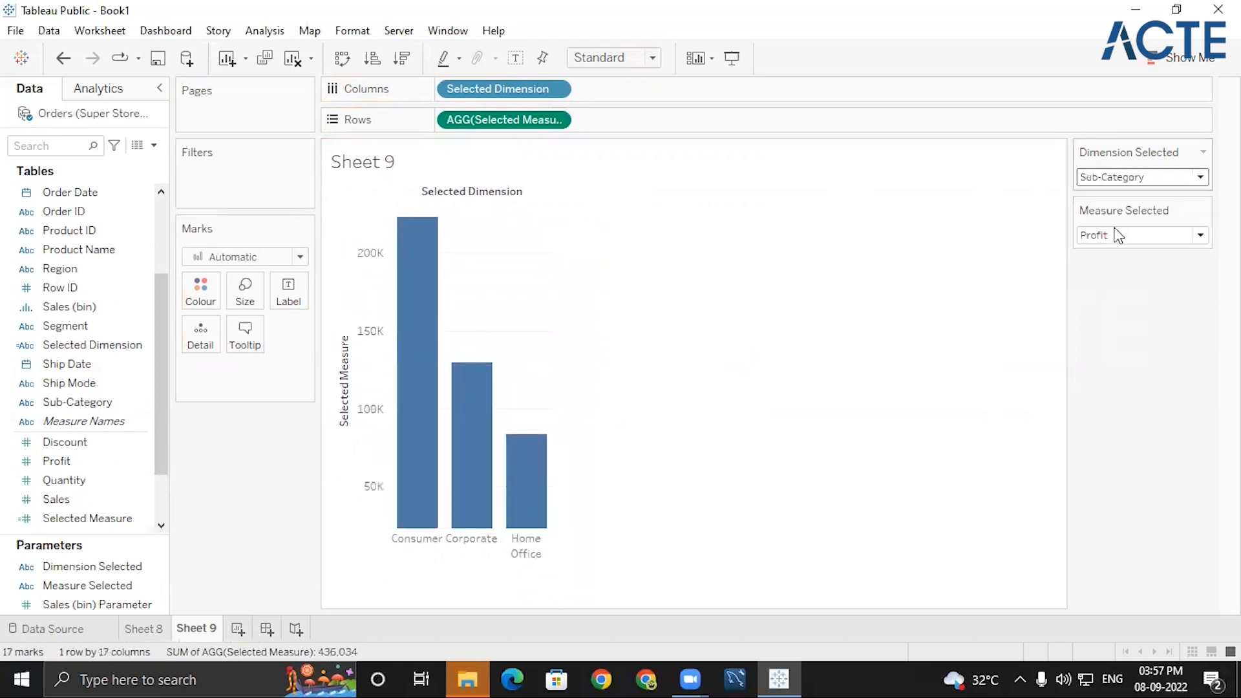
pyautogui.click(1113, 235)
pyautogui.click(1108, 266)
pyautogui.click(1110, 236)
pyautogui.click(1109, 280)
# - Set Dimension Selected to Ship Mode and try Measure Selected with Sales and Profit
pyautogui.click(1113, 177)
pyautogui.click(1108, 241)
pyautogui.click(1118, 236)
pyautogui.click(1102, 266)
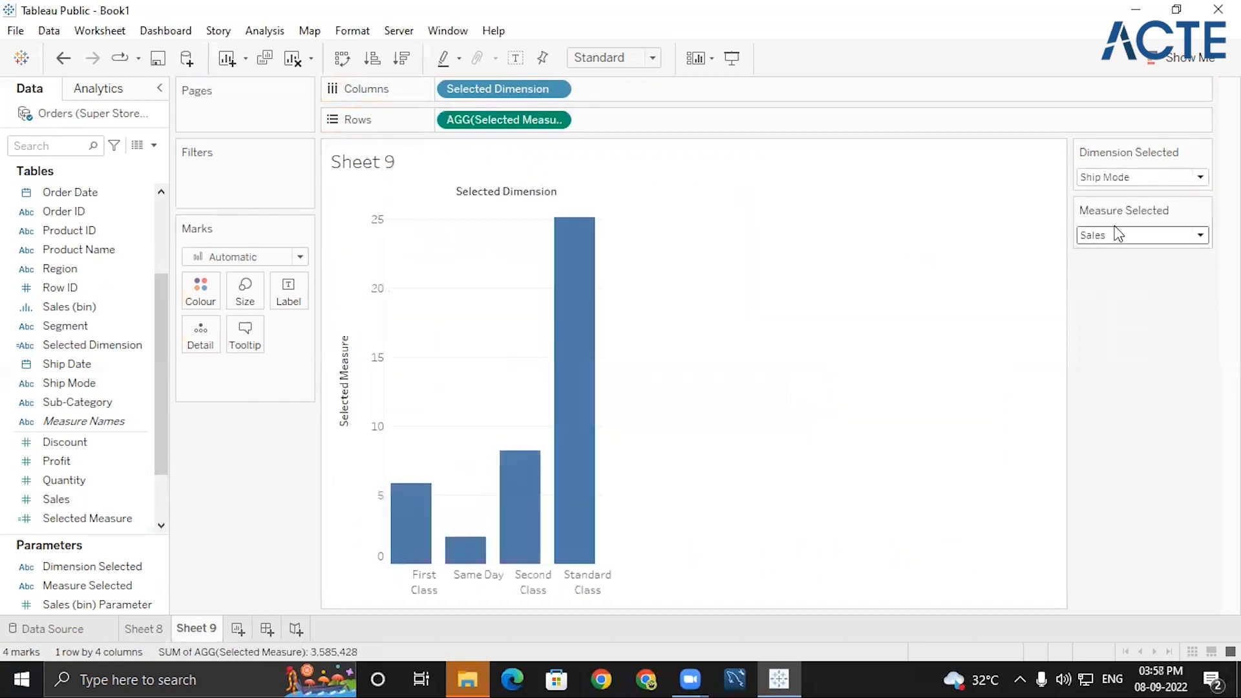
pyautogui.click(1118, 236)
pyautogui.click(1109, 253)
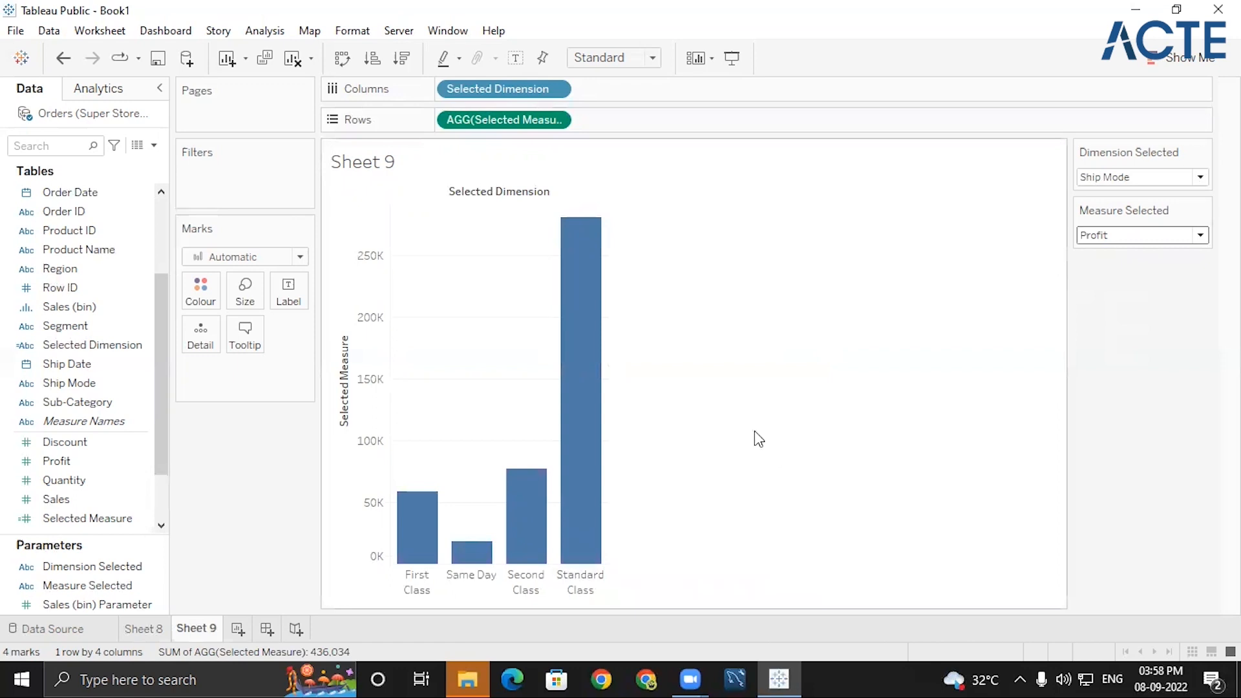
# - Swap the chart's rows and columns and switch the parameters to Sub-Category with Sales, ending on Category
pyautogui.click(342, 58)
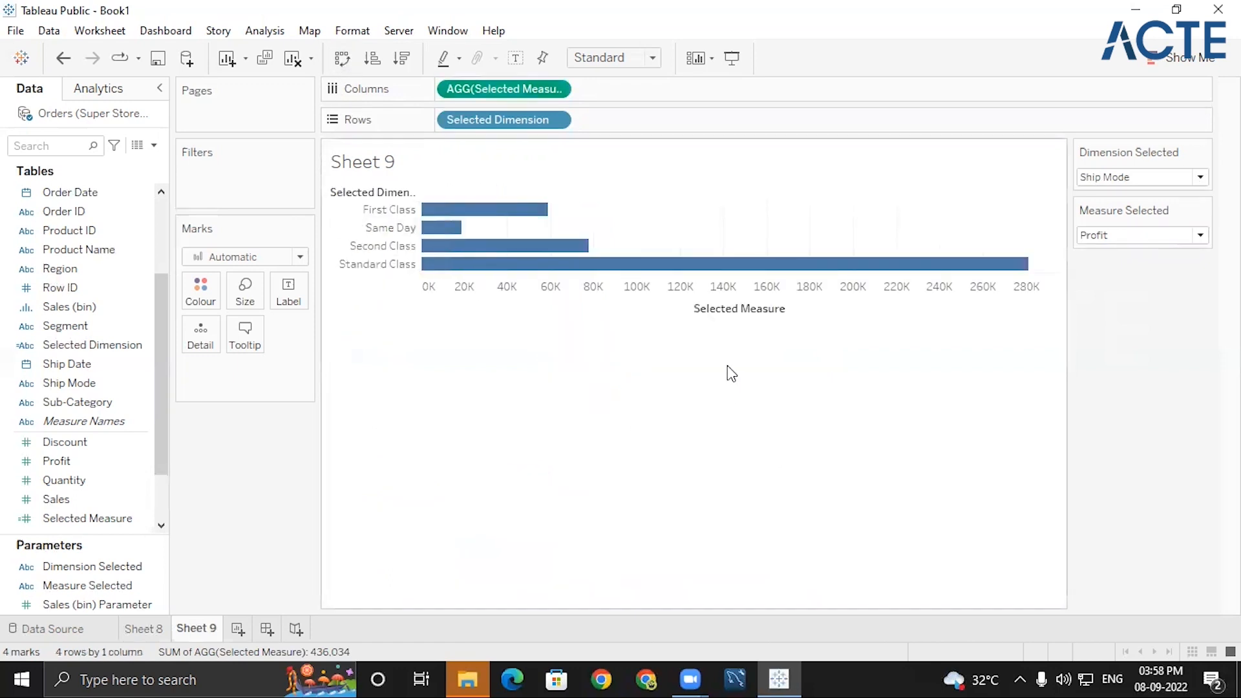
pyautogui.click(1108, 179)
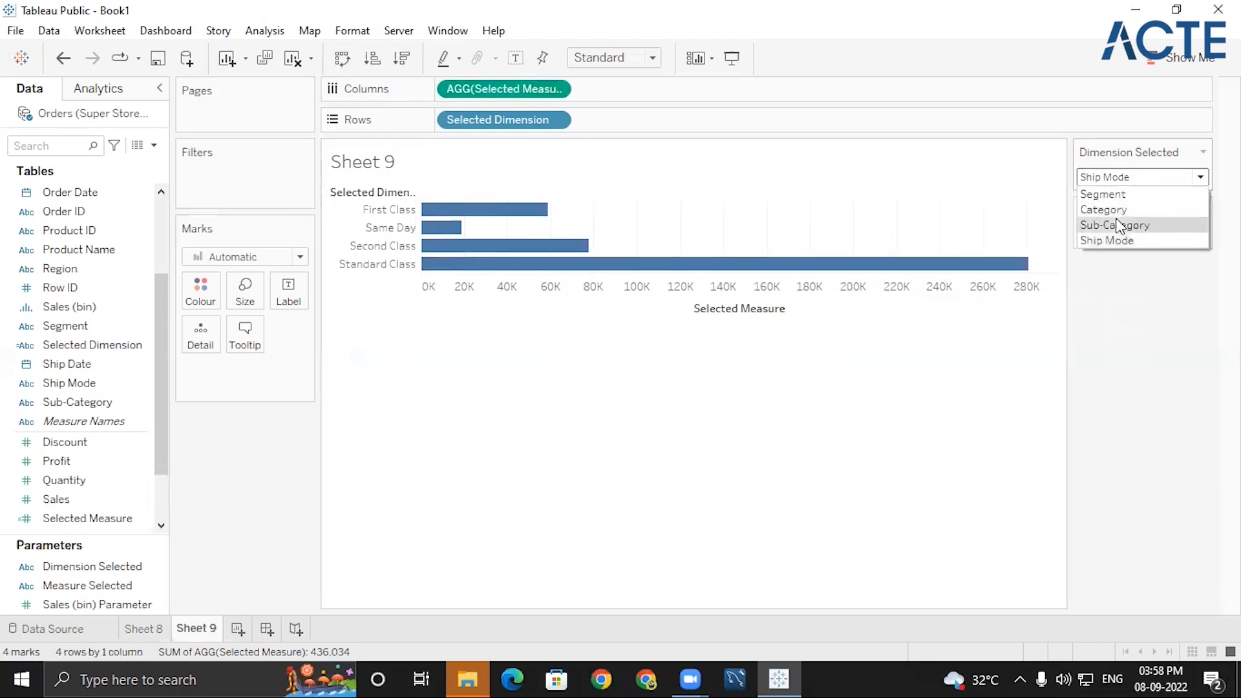
pyautogui.click(1120, 225)
pyautogui.click(1114, 234)
pyautogui.click(1114, 268)
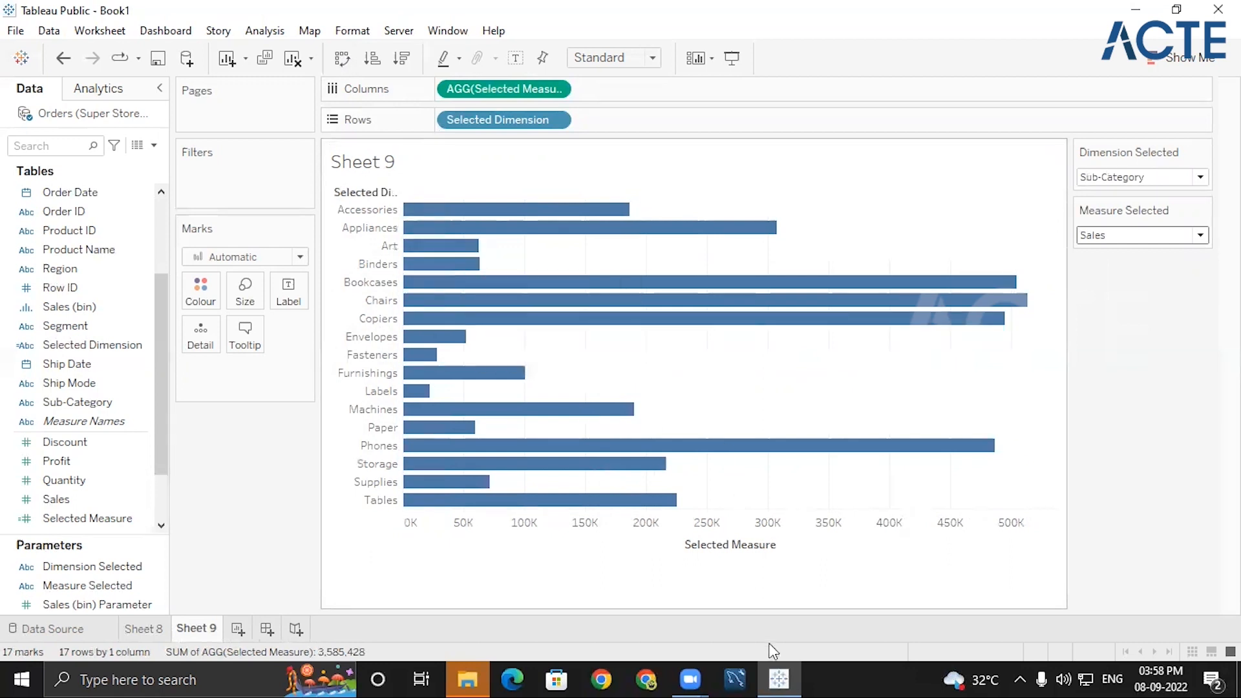
pyautogui.click(1147, 171)
pyautogui.click(1113, 208)
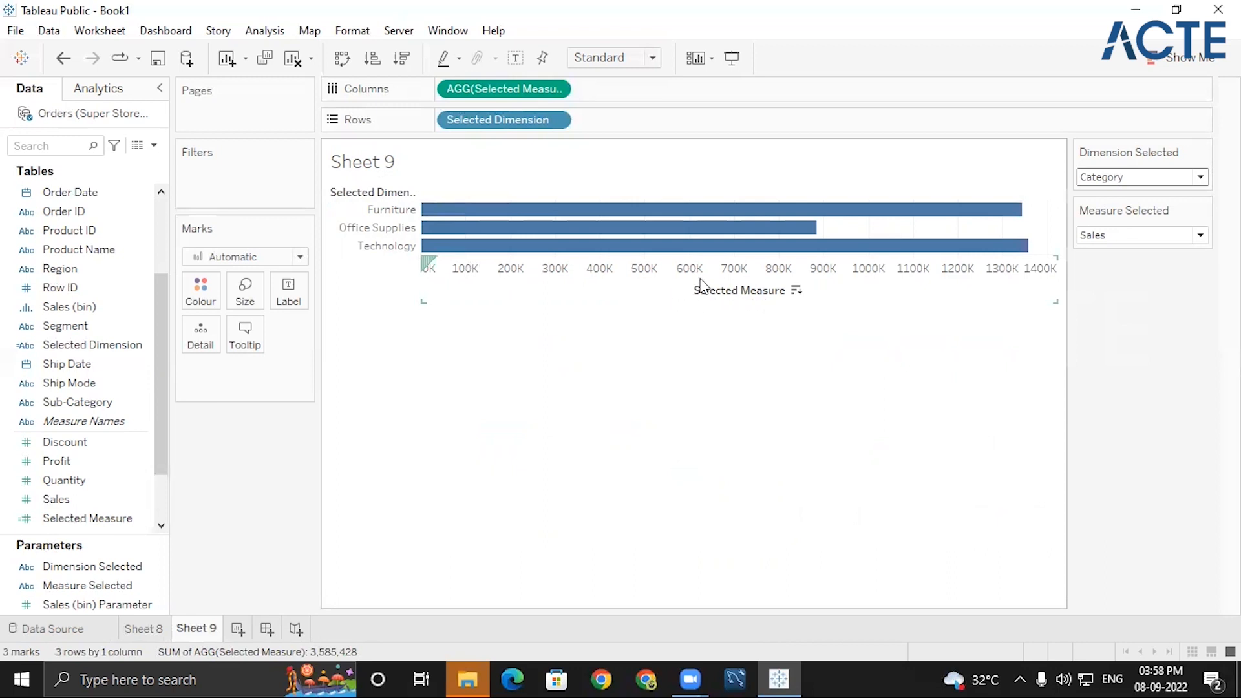
# - Hide the Selected Measure axis header and the field labels for rows
pyautogui.rightClick(748, 296)
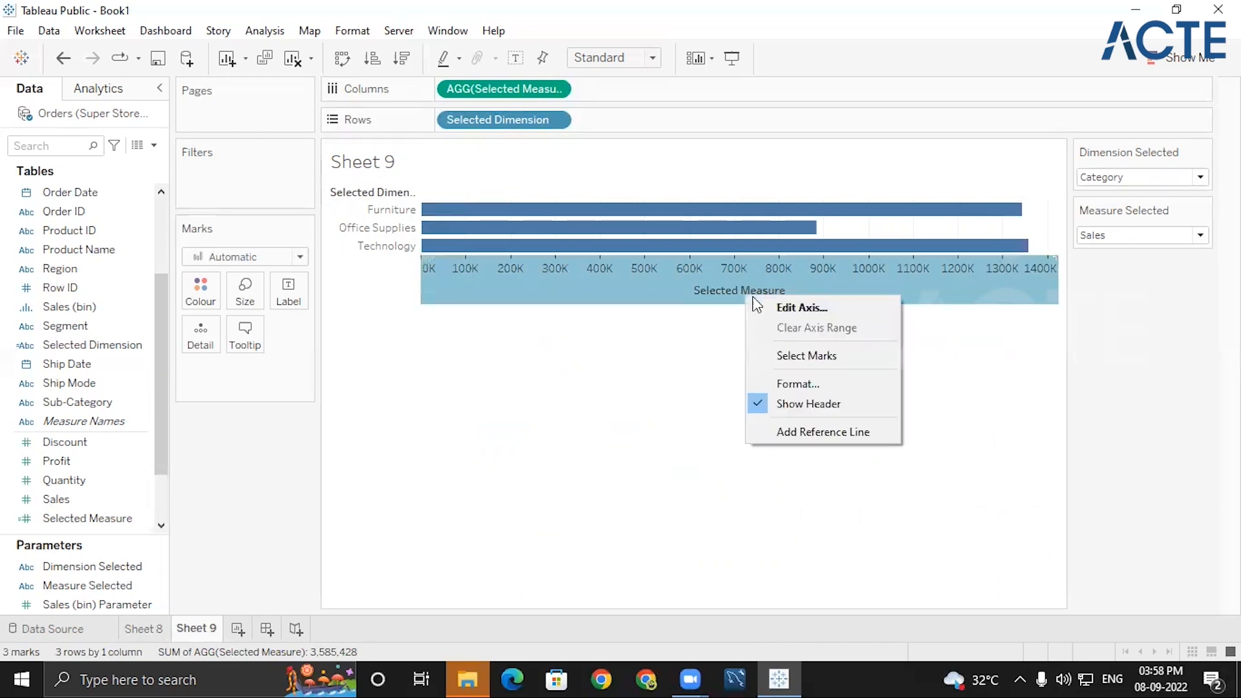
pyautogui.click(808, 403)
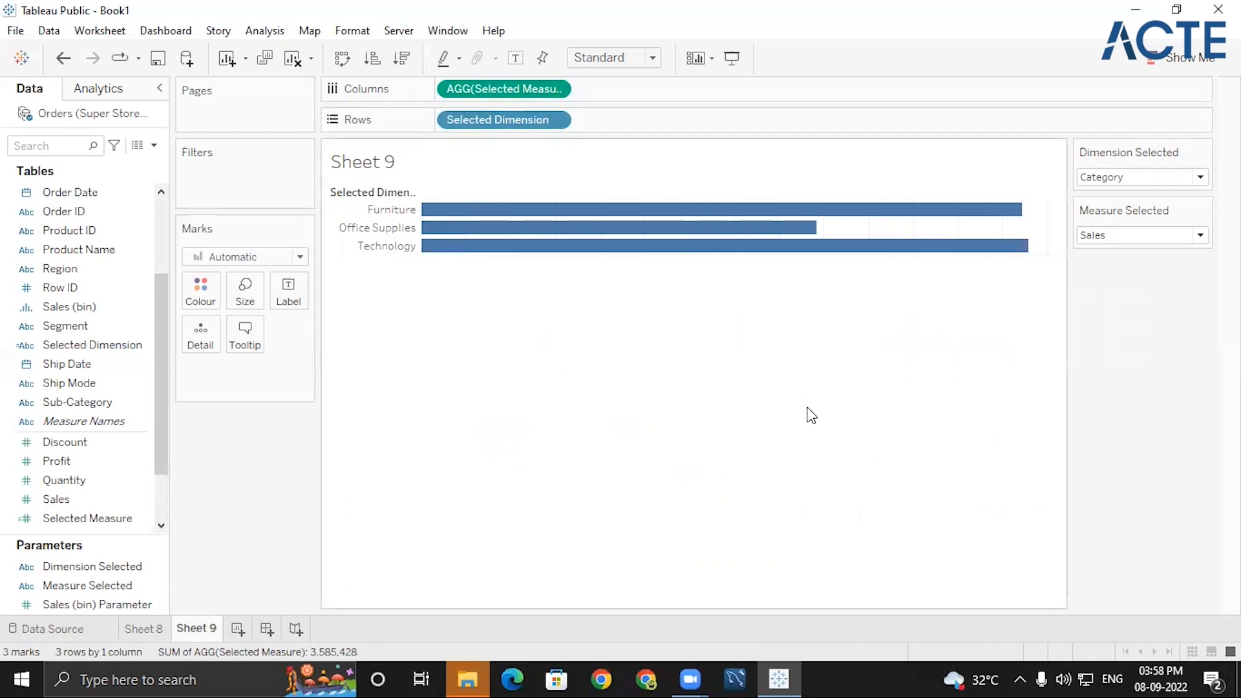
pyautogui.rightClick(359, 190)
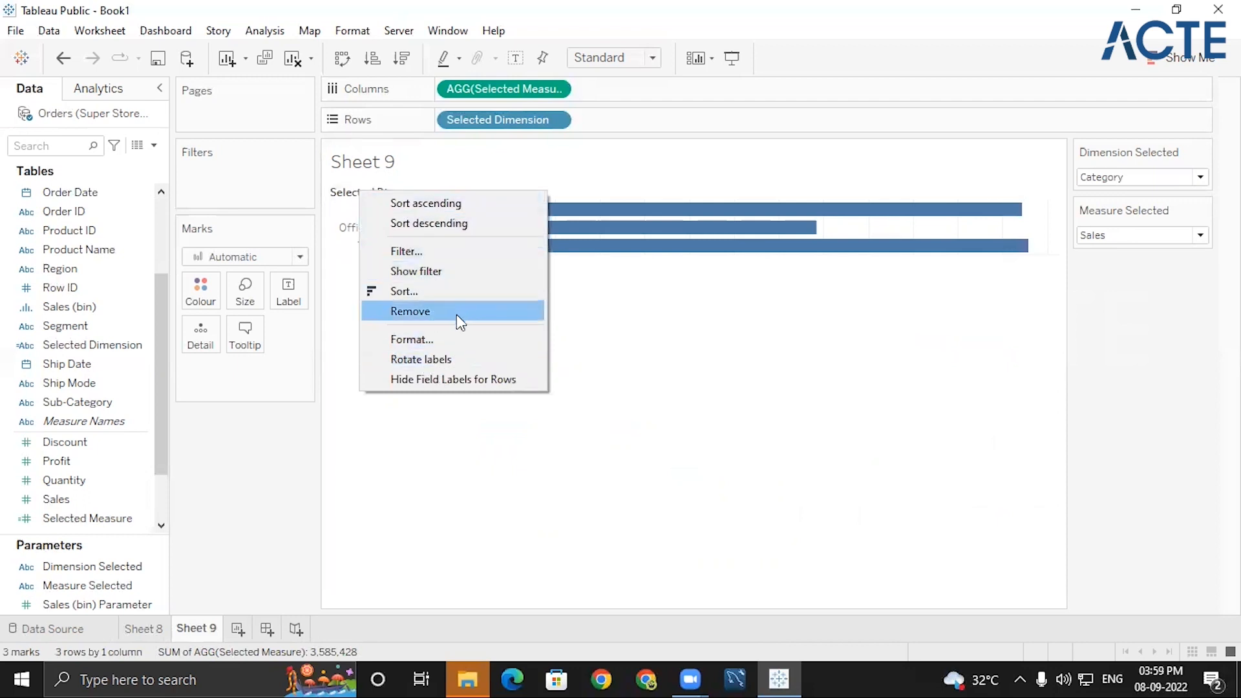
pyautogui.click(443, 382)
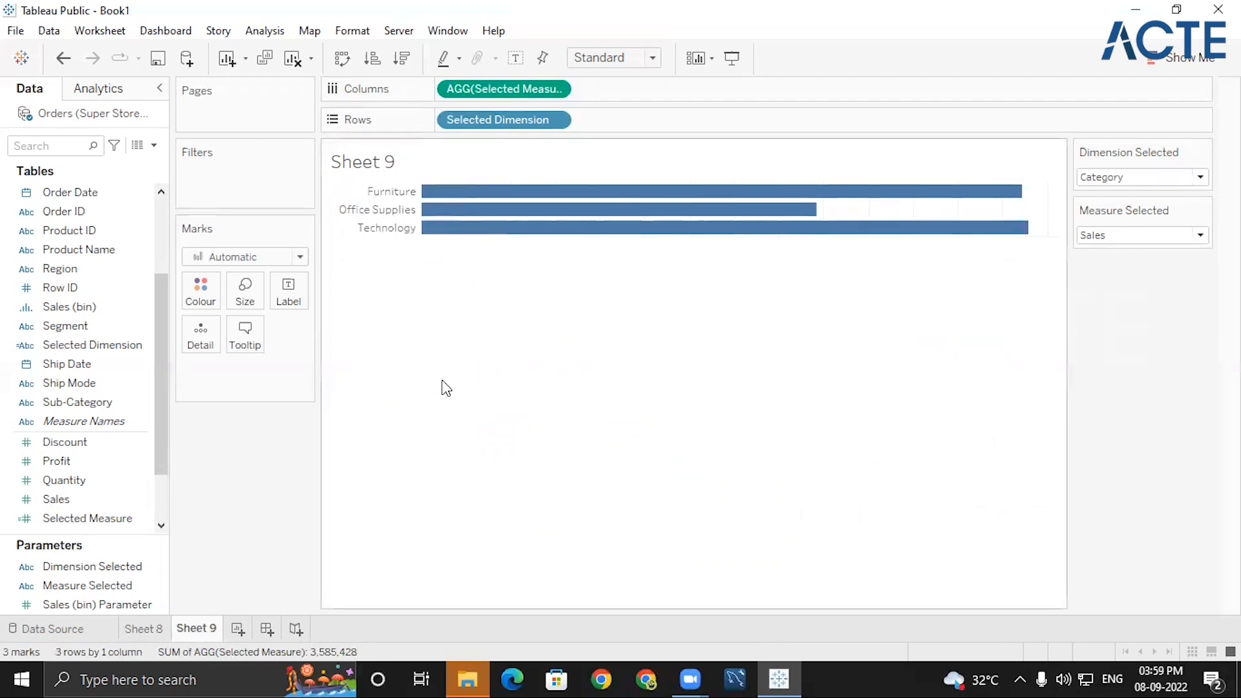
# - Replace the sheet name placeholder in the chart title with the Dimension Selected parameter
pyautogui.moveTo(500, 234)
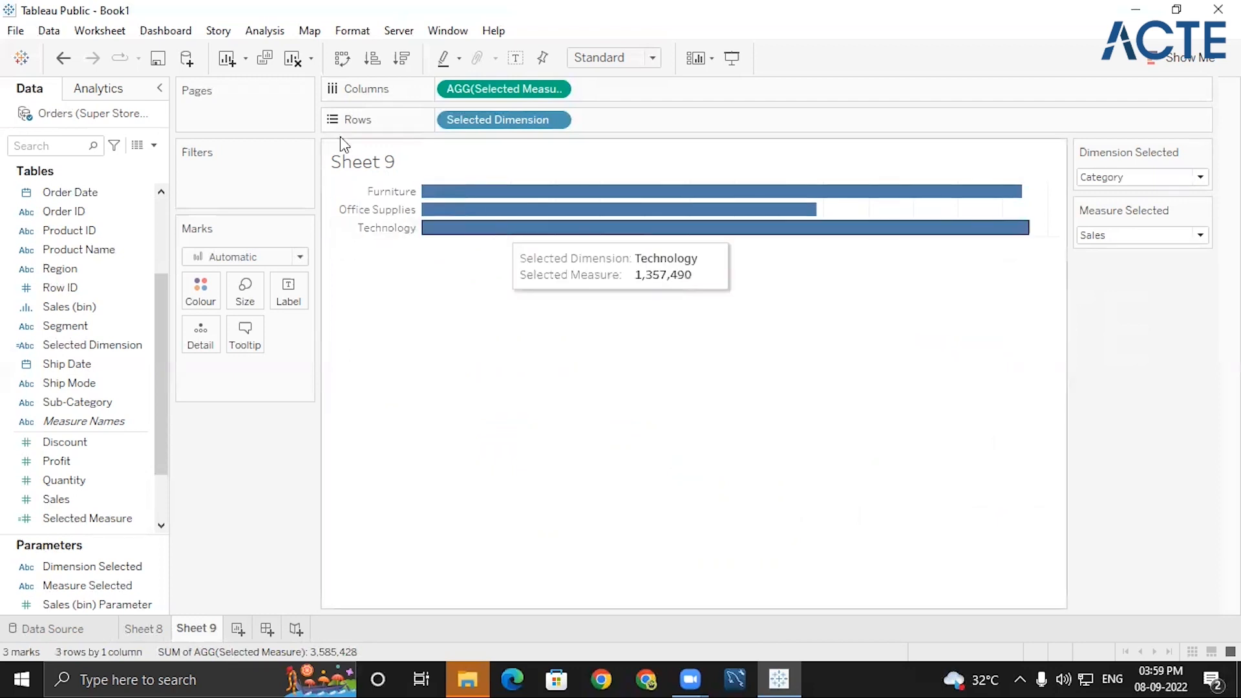
pyautogui.doubleClick(370, 167)
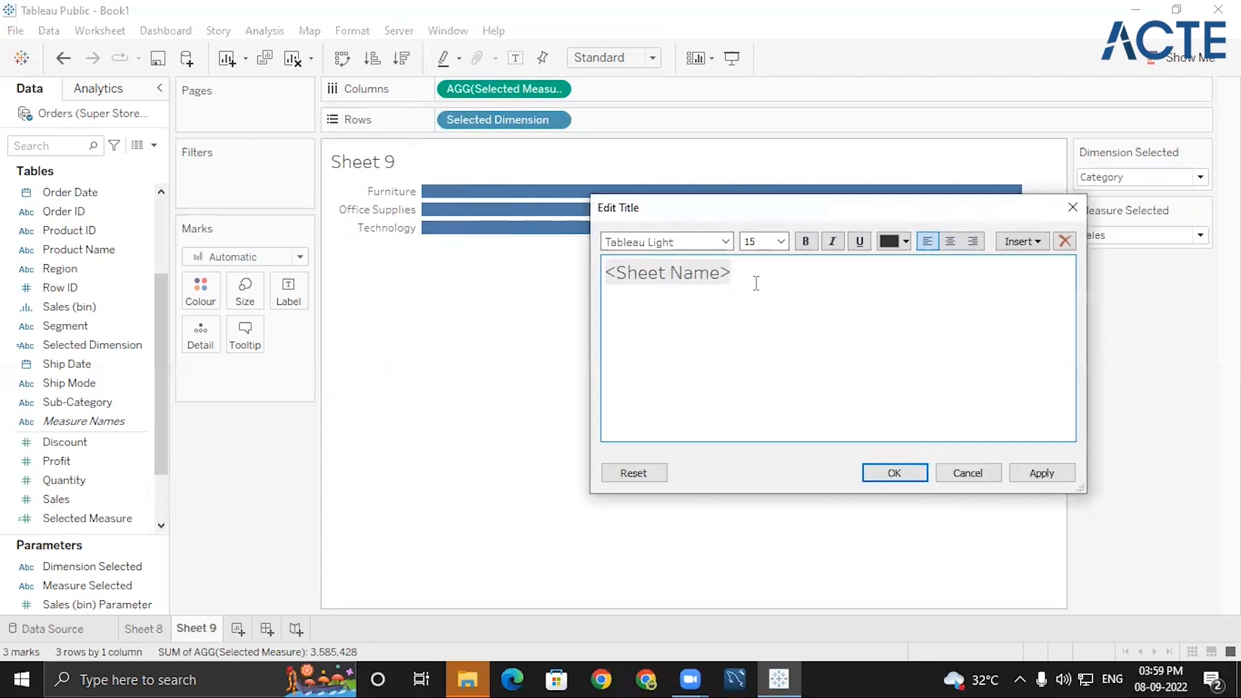
pyautogui.press('BackSpace')
pyautogui.press('BackSpace')
pyautogui.press('BackSpace')
pyautogui.press('BackSpace')
pyautogui.press('BackSpace')
pyautogui.press('BackSpace')
pyautogui.press('BackSpace')
pyautogui.press('BackSpace')
pyautogui.press('BackSpace')
pyautogui.press('BackSpace')
pyautogui.press('BackSpace')
pyautogui.press('BackSpace')
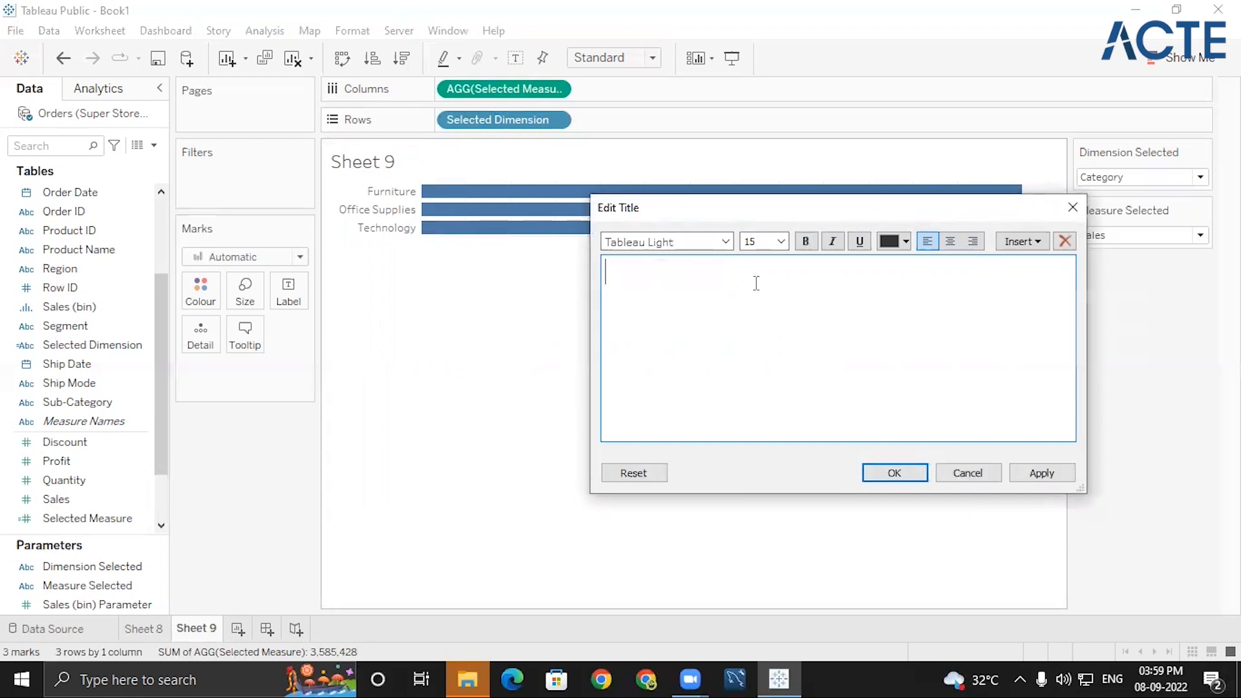
pyautogui.click(1017, 249)
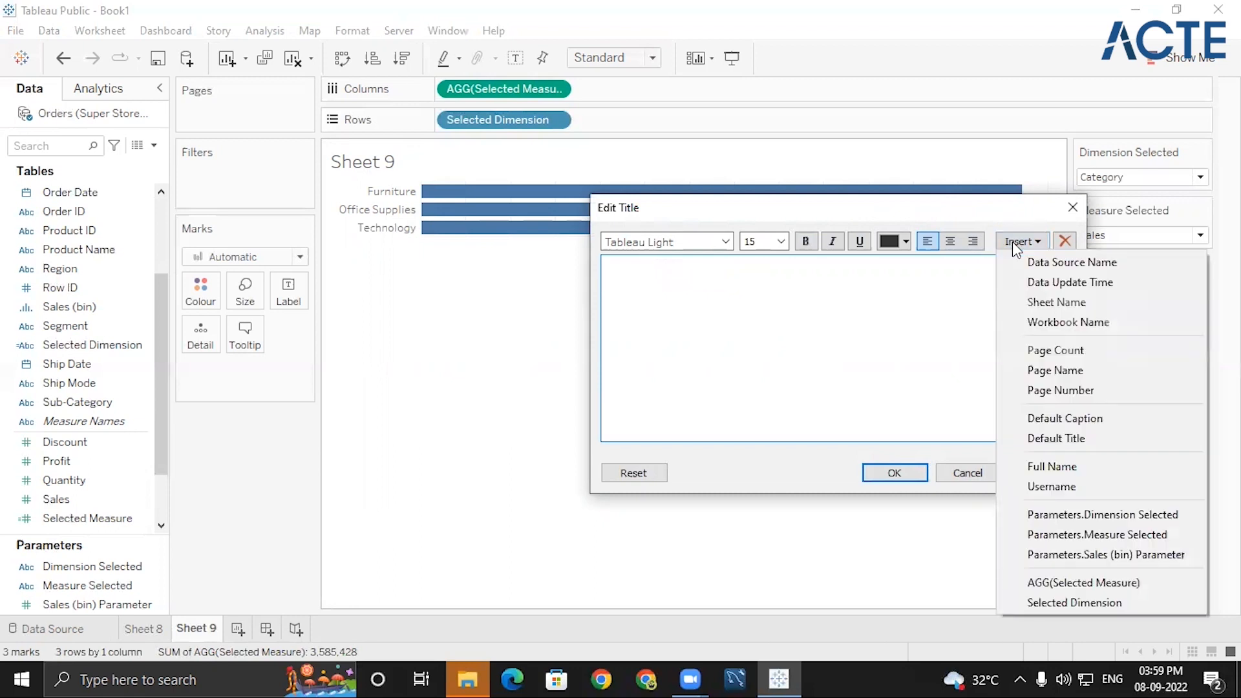
pyautogui.click(1105, 517)
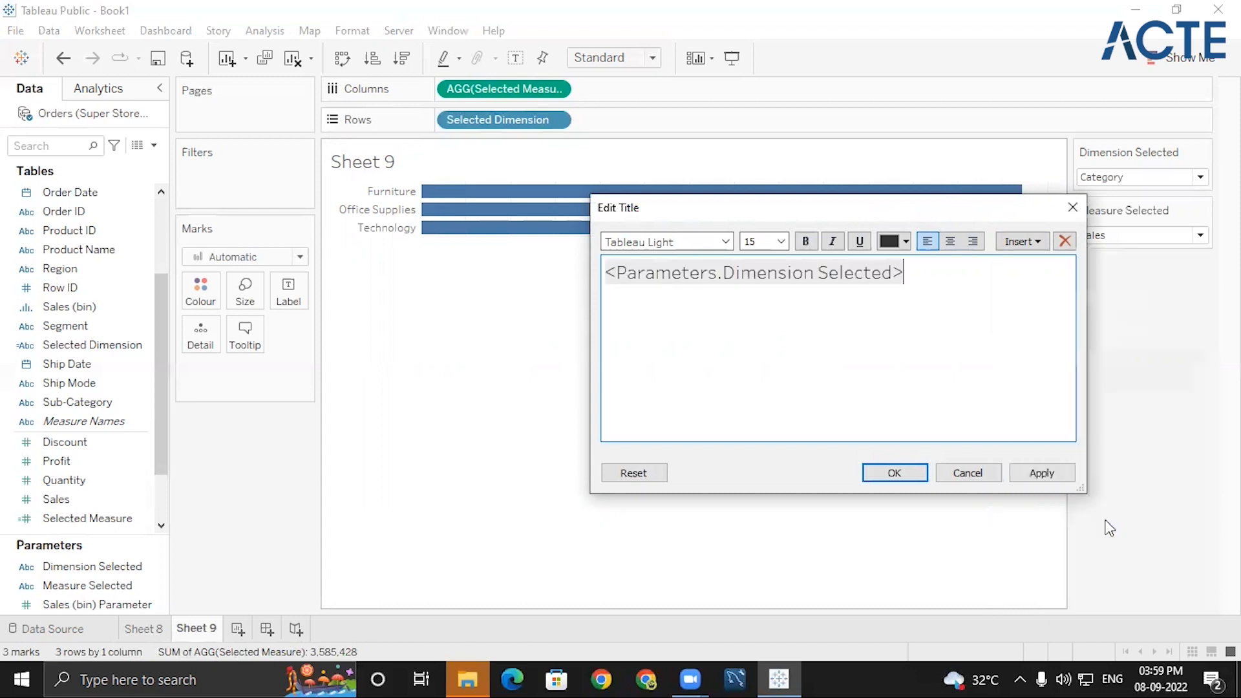
# - Append the word "wise" and the Measure Selected parameter to the title and confirm it
pyautogui.write('wise')
pyautogui.click(1022, 241)
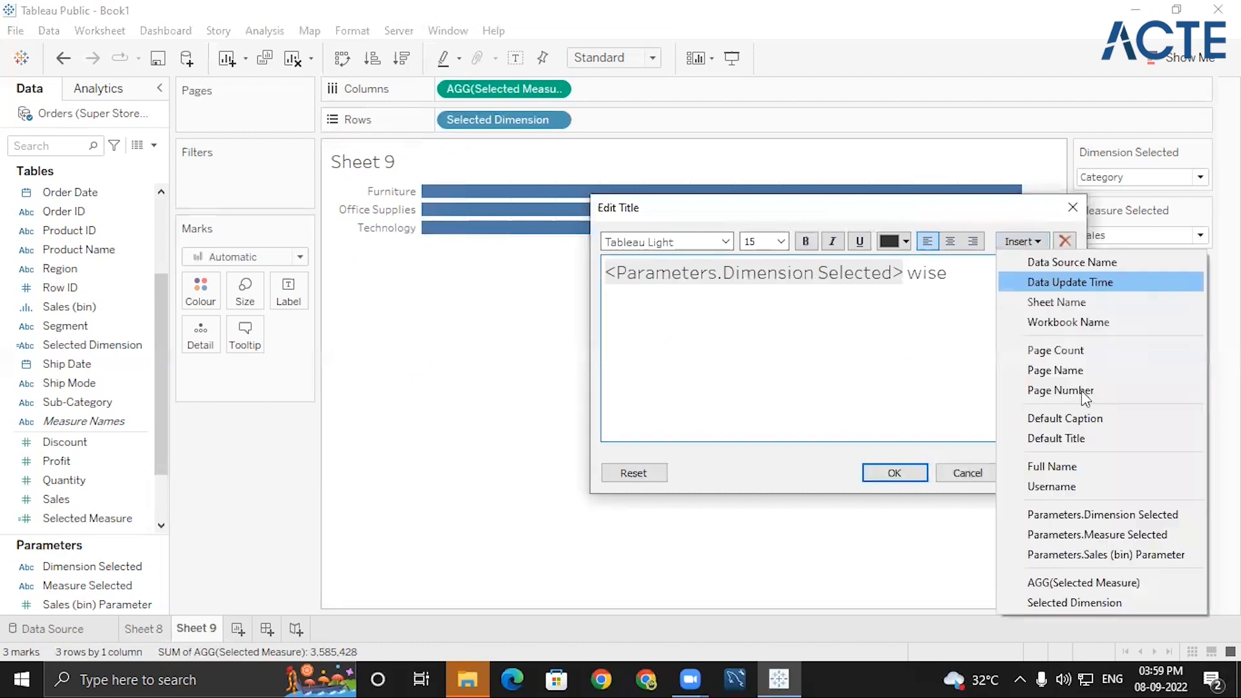
pyautogui.click(1119, 534)
pyautogui.click(896, 476)
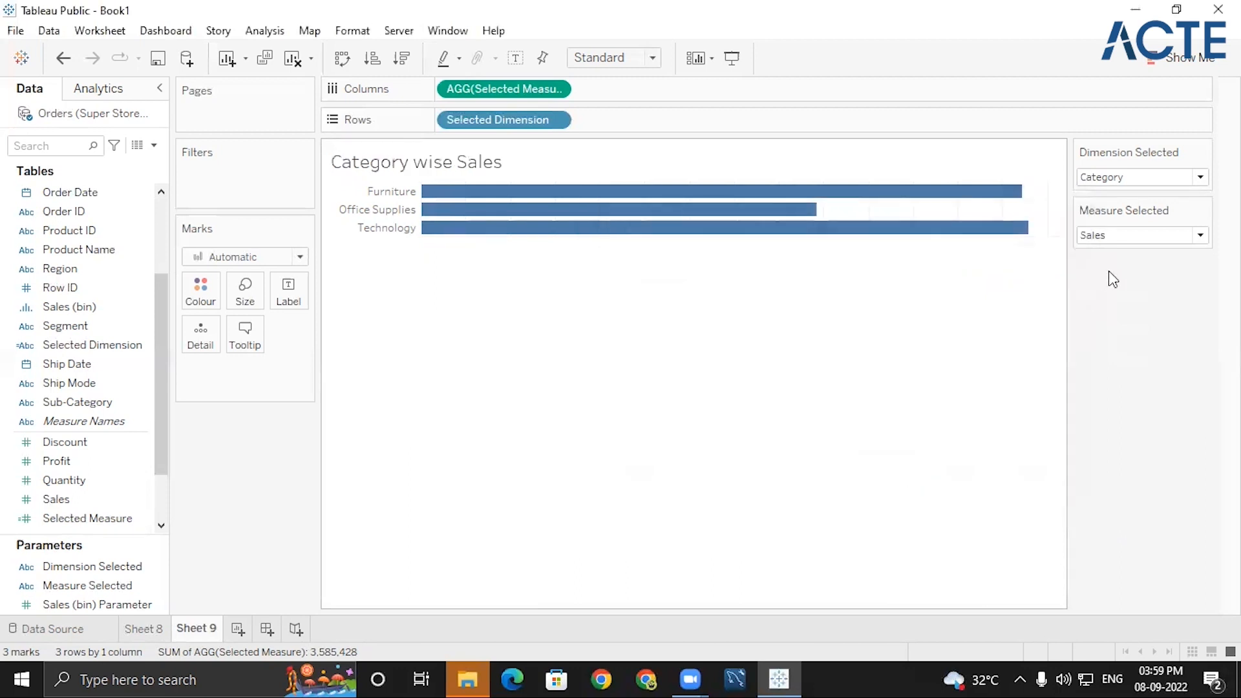
# - Switch the Dimension Selected parameter through Category, Sub-Category and Segment, ending on Sub-Category
pyautogui.click(1119, 183)
pyautogui.click(1115, 208)
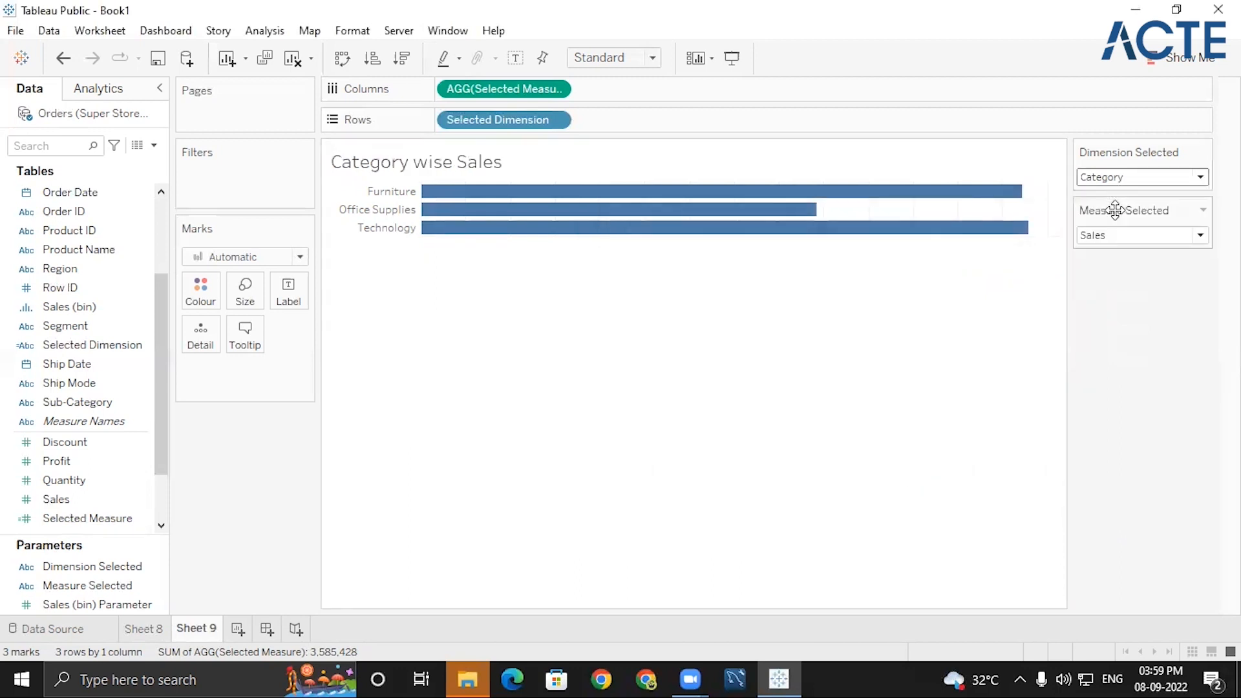
pyautogui.click(1110, 181)
pyautogui.click(1120, 224)
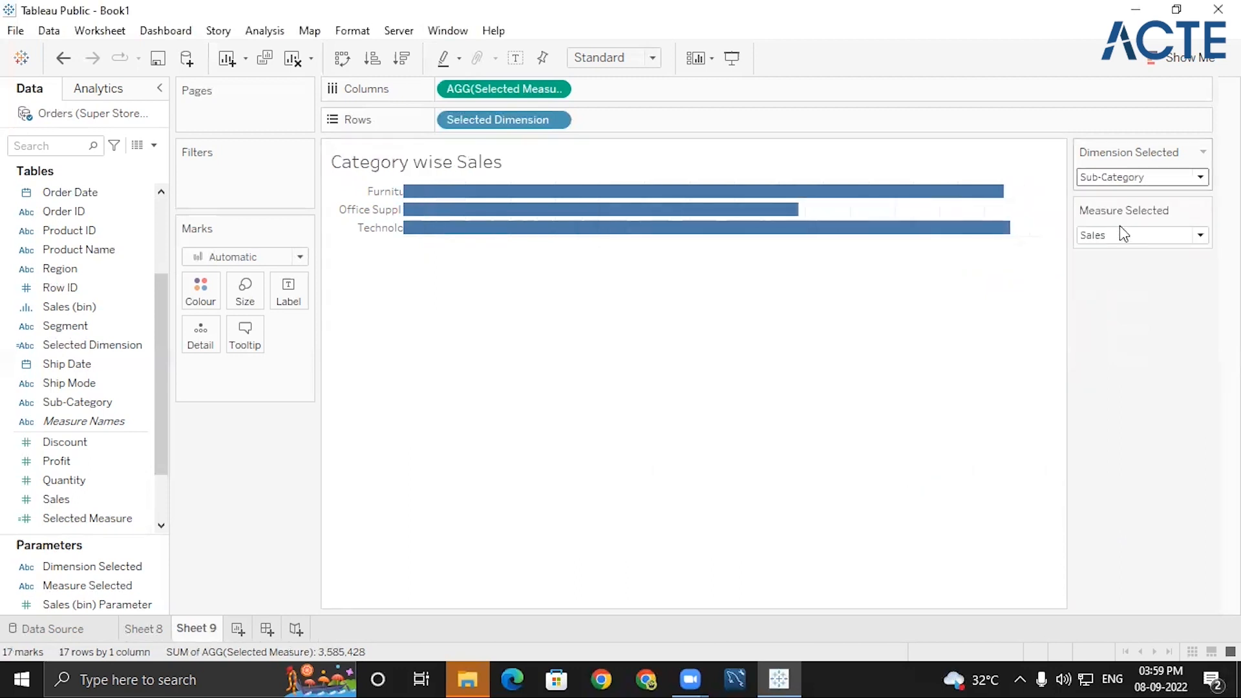
pyautogui.click(1135, 181)
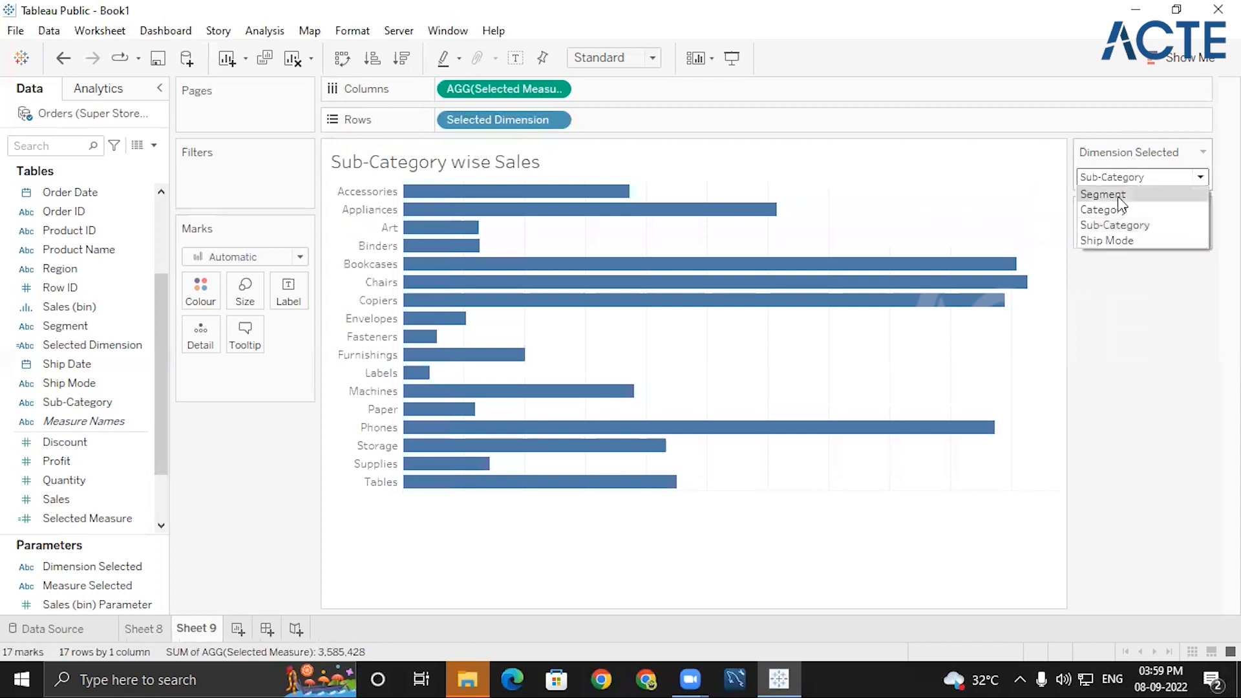
pyautogui.click(1124, 192)
pyautogui.click(1118, 181)
pyautogui.click(1119, 226)
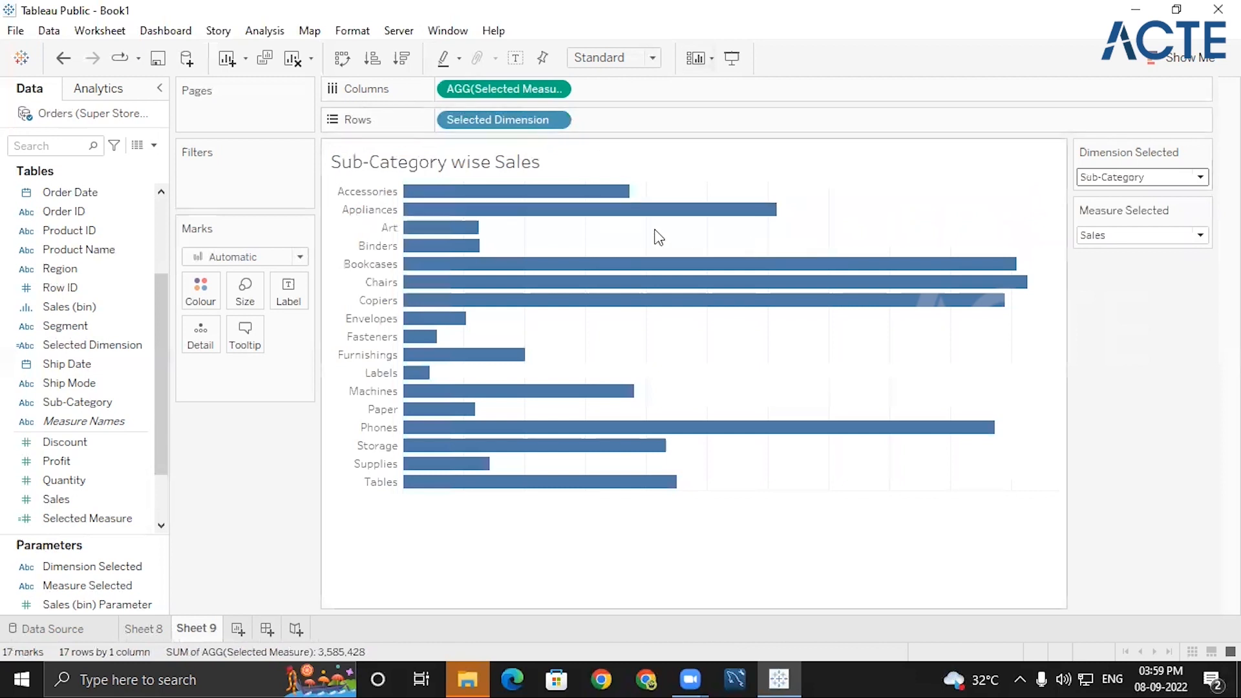
# - Switch the Measure Selected parameter from Sales to Profit, ending on Quantity
pyautogui.click(1121, 235)
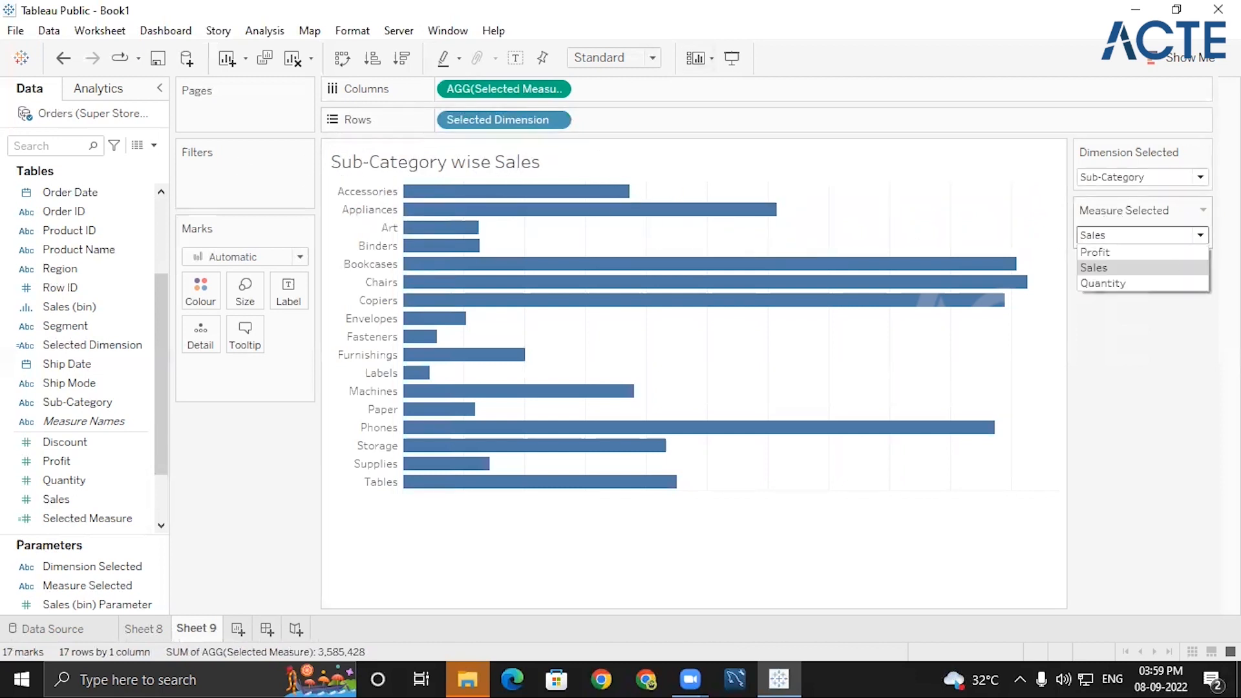
pyautogui.click(1158, 266)
pyautogui.click(1120, 238)
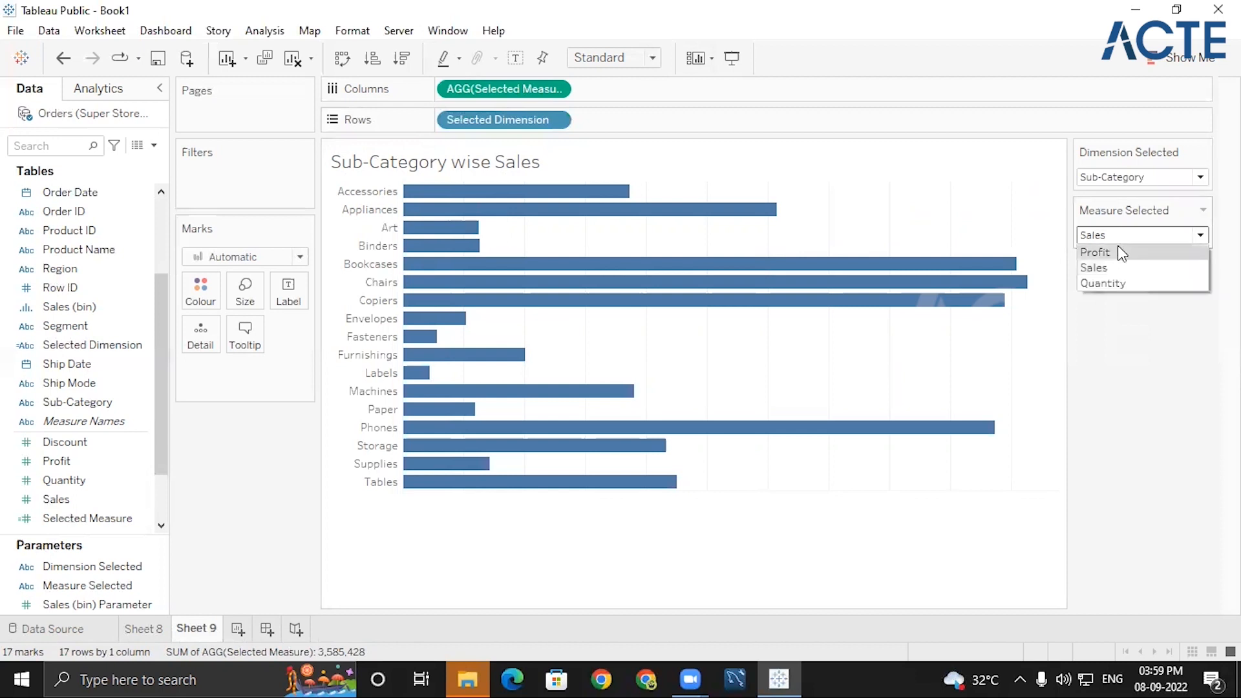
pyautogui.click(1119, 253)
pyautogui.click(1139, 235)
pyautogui.click(1120, 282)
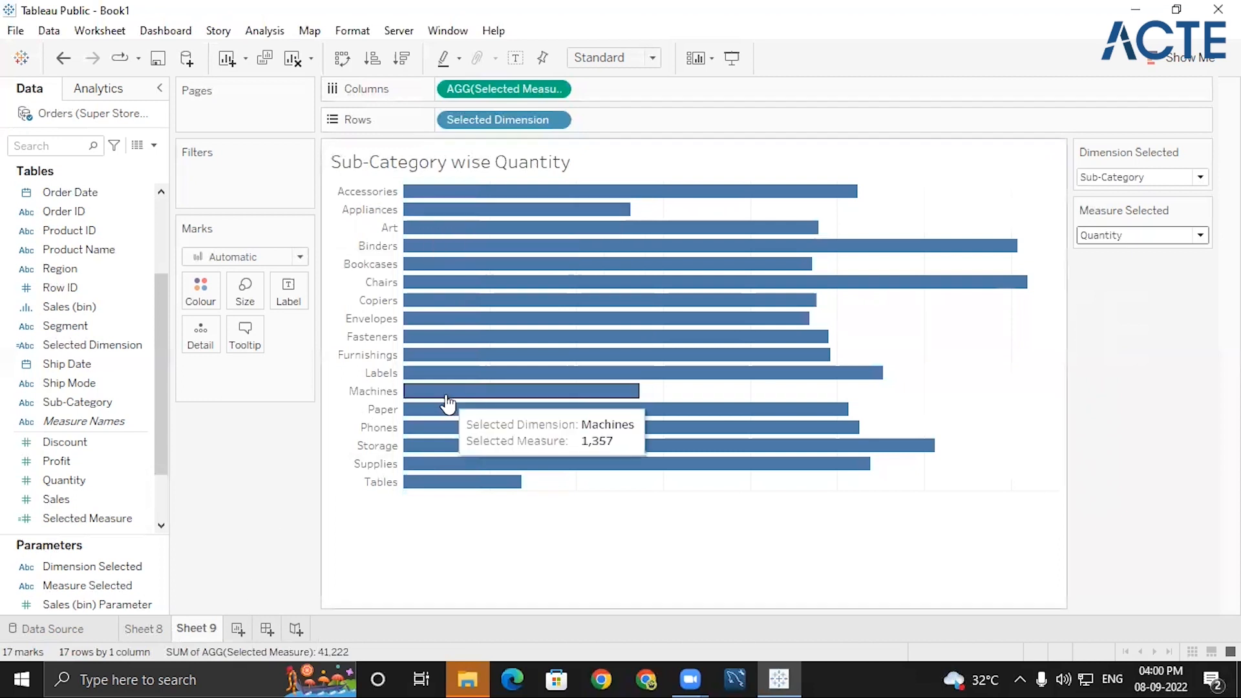
# - Create a new worksheet and plot Country and State on a map
pyautogui.click(237, 629)
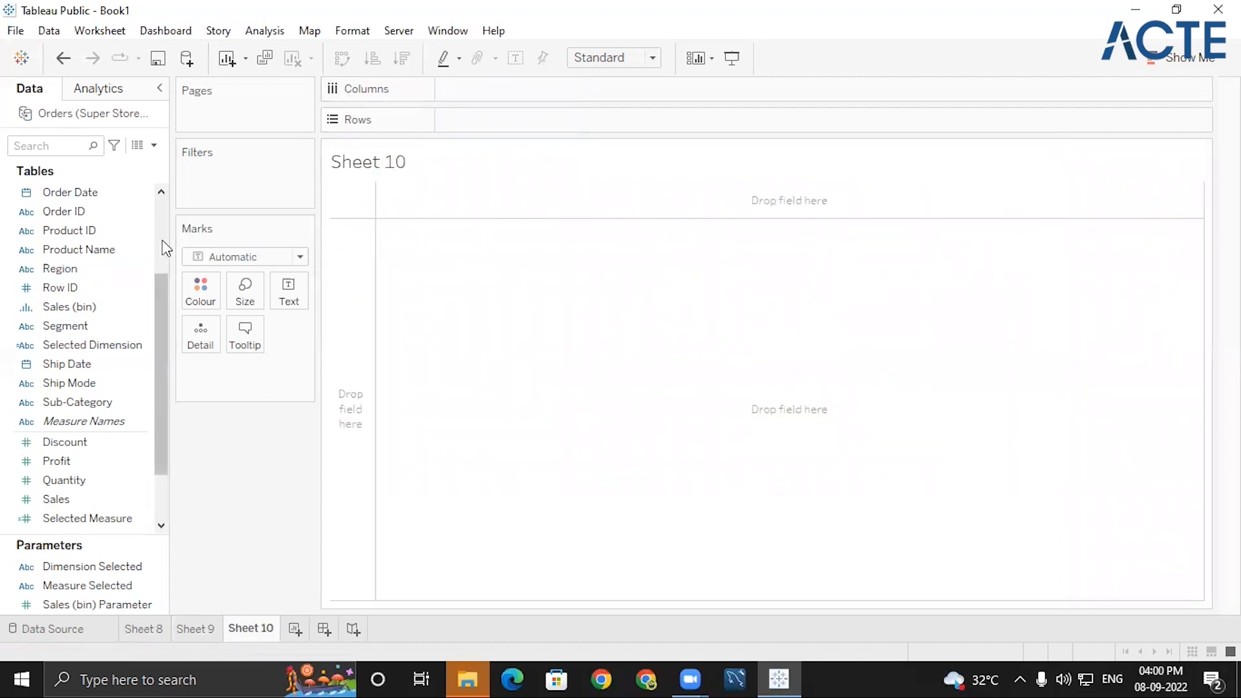
pyautogui.scroll(3, 161, 244)
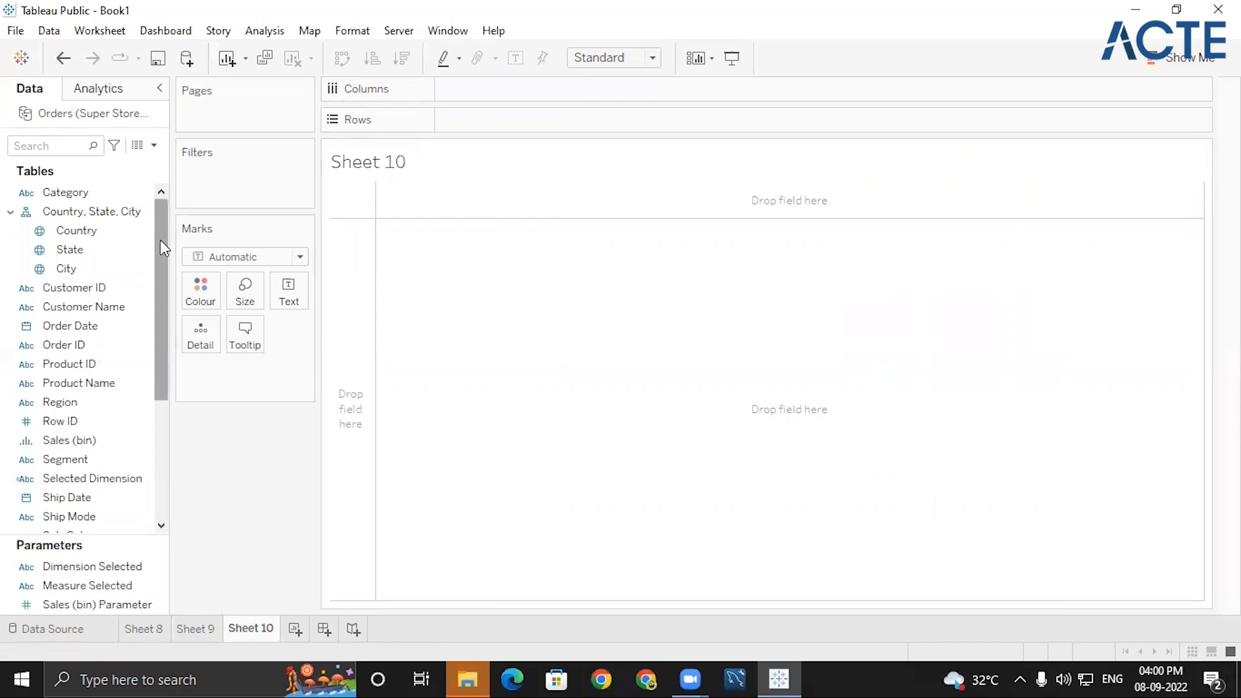
pyautogui.click(101, 231)
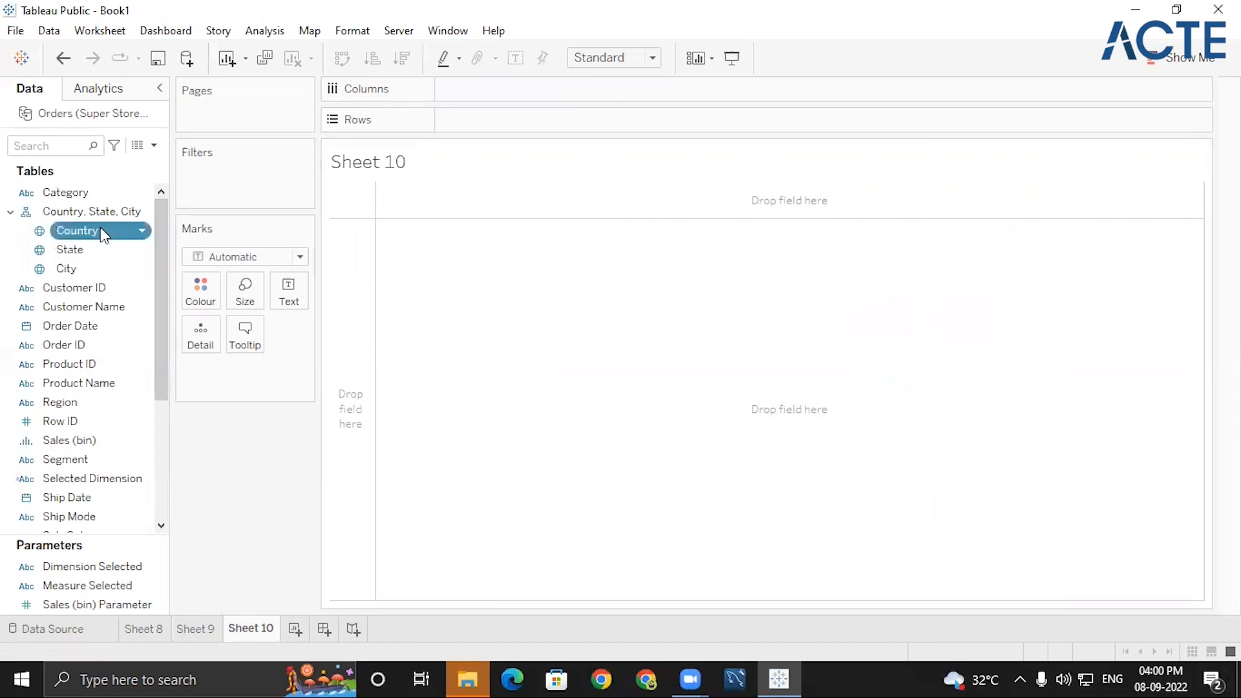
pyautogui.doubleClick(99, 227)
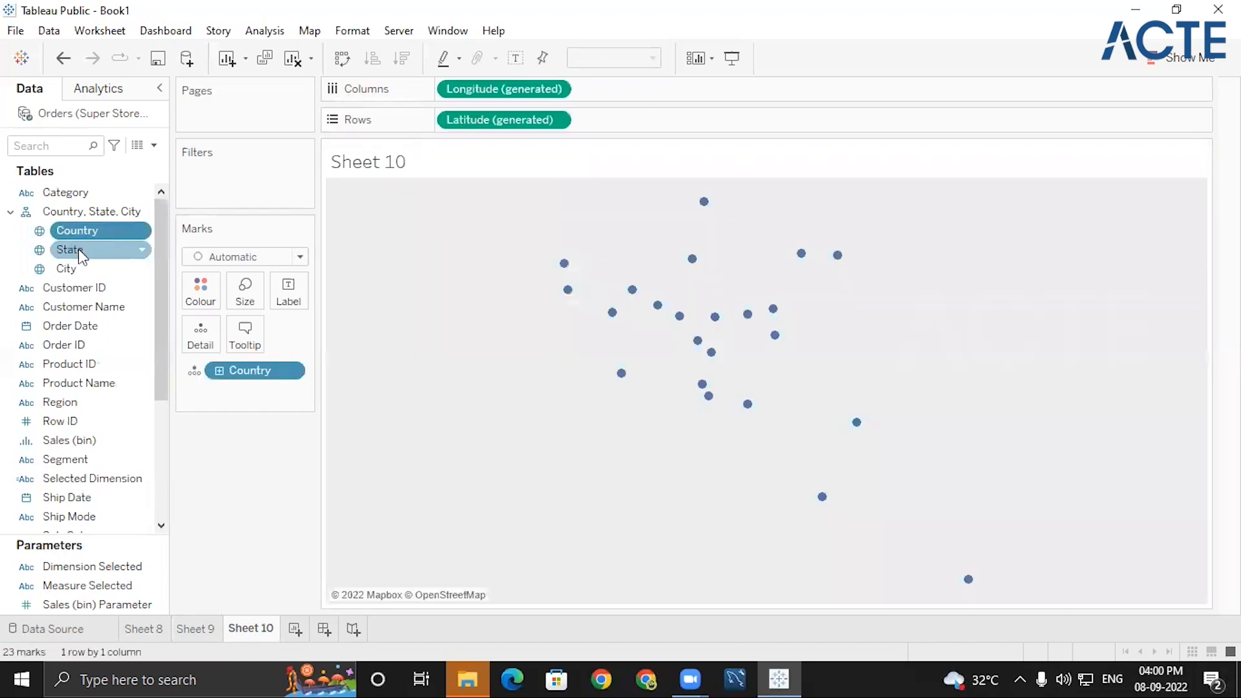
pyautogui.click(73, 250)
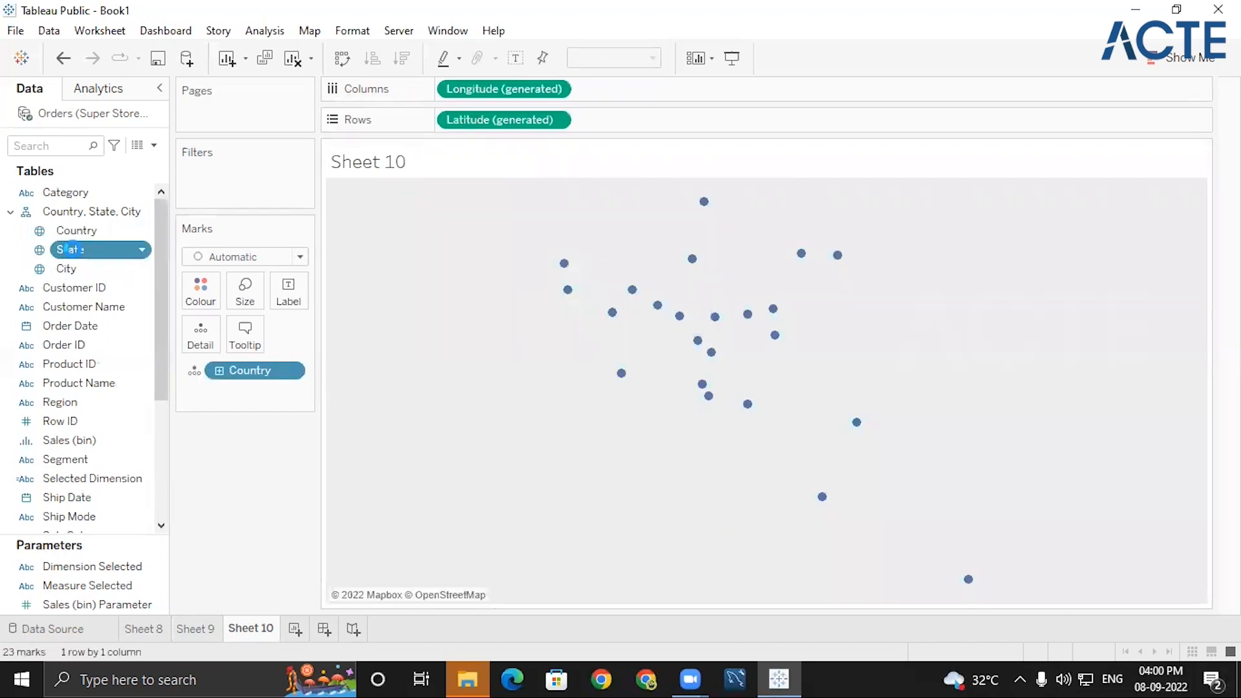
pyautogui.doubleClick(73, 250)
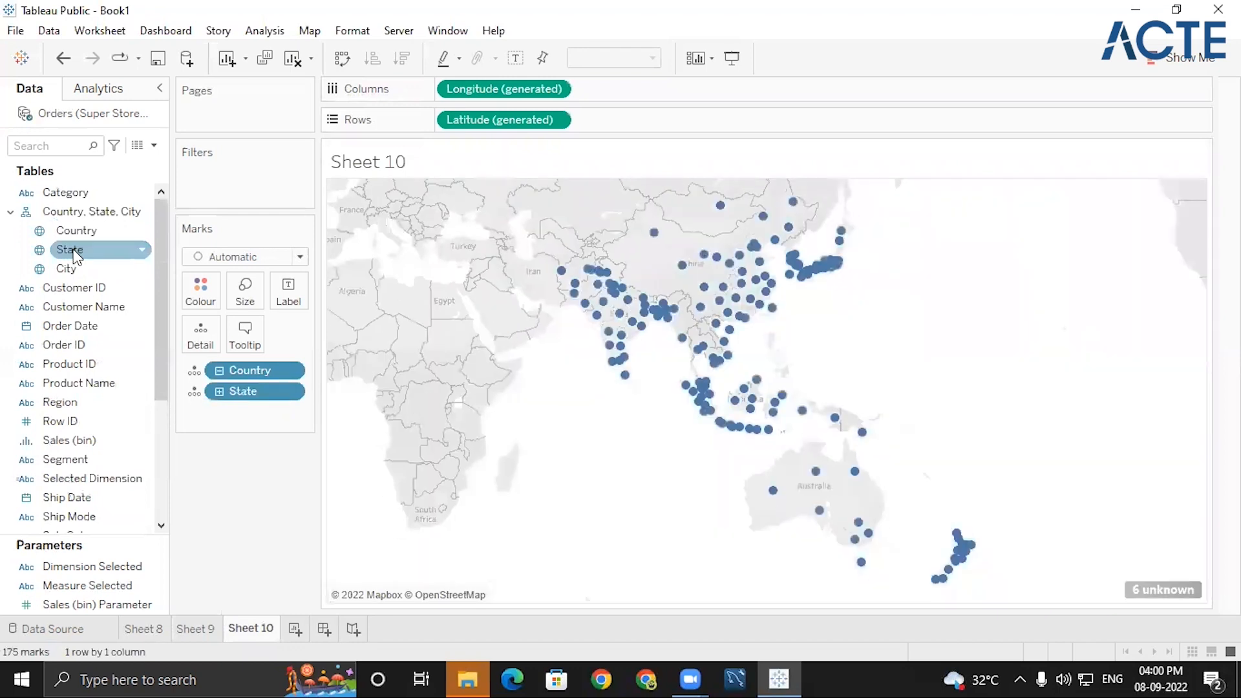
# - Add Country as a filter on the map sheet with all countries selected
pyautogui.click(88, 233)
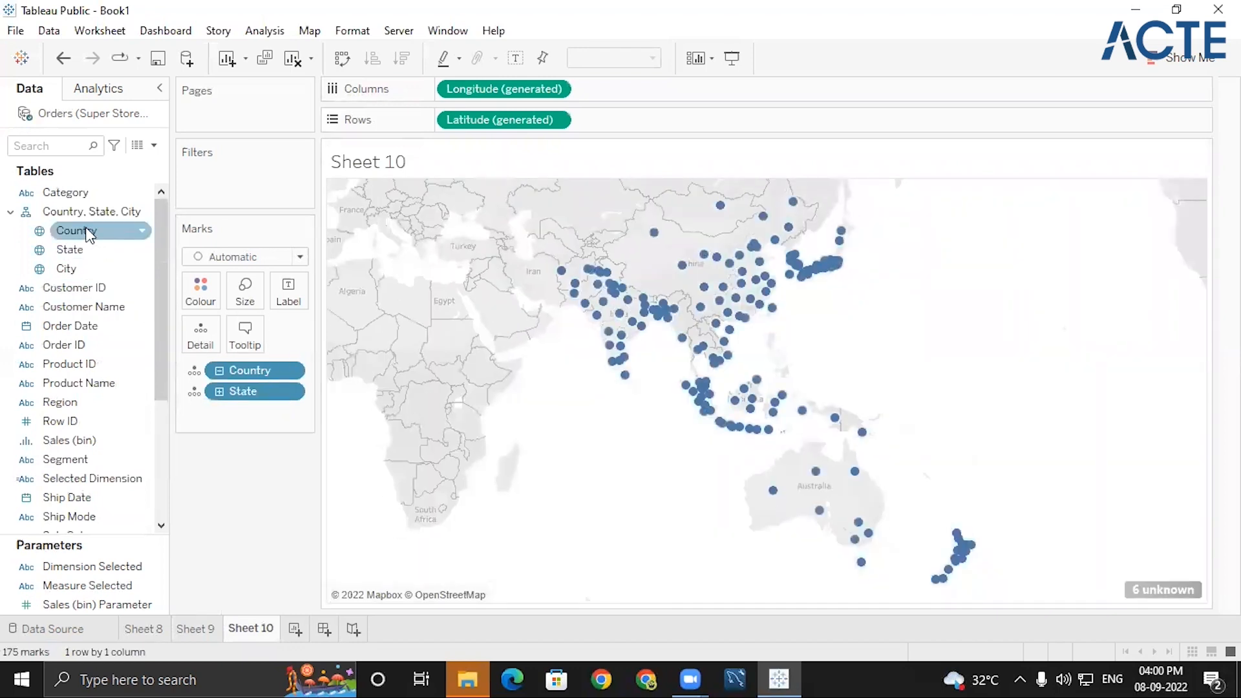
pyautogui.moveTo(88, 233); pyautogui.dragTo(232, 162)
pyautogui.moveTo(94, 241); pyautogui.dragTo(252, 186)
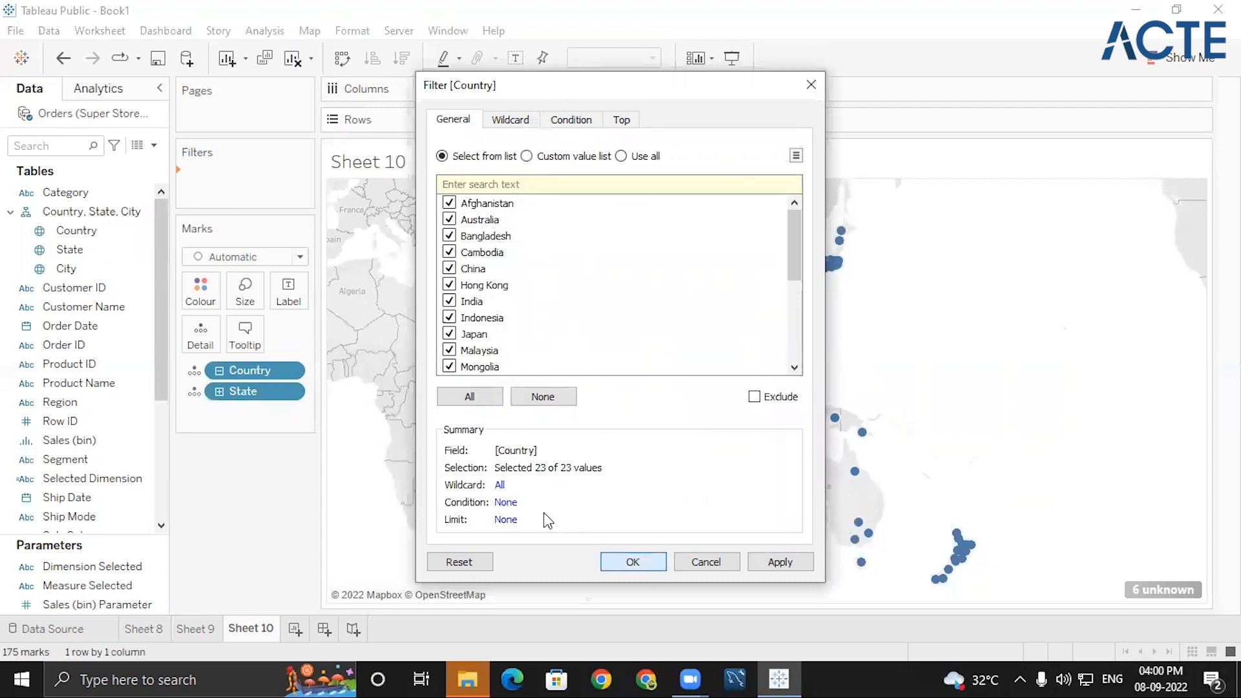
pyautogui.press('Return')
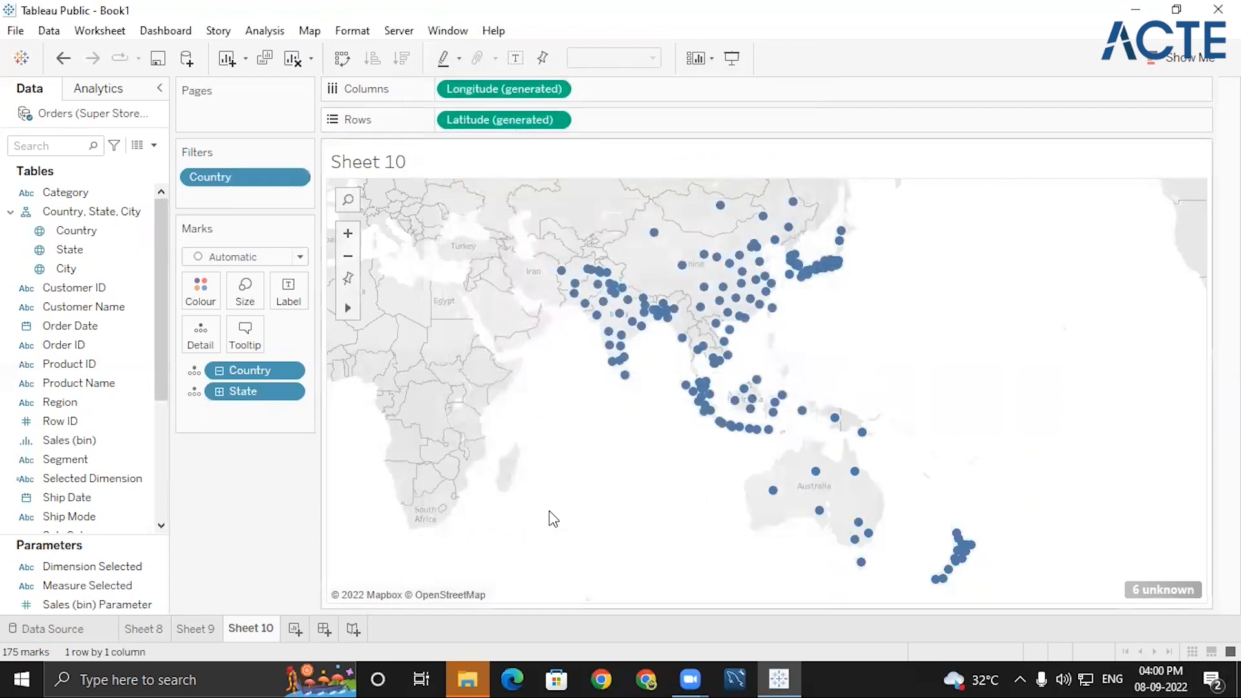
# - Show the Country filter as a single-value dropdown and select India
pyautogui.click(297, 185)
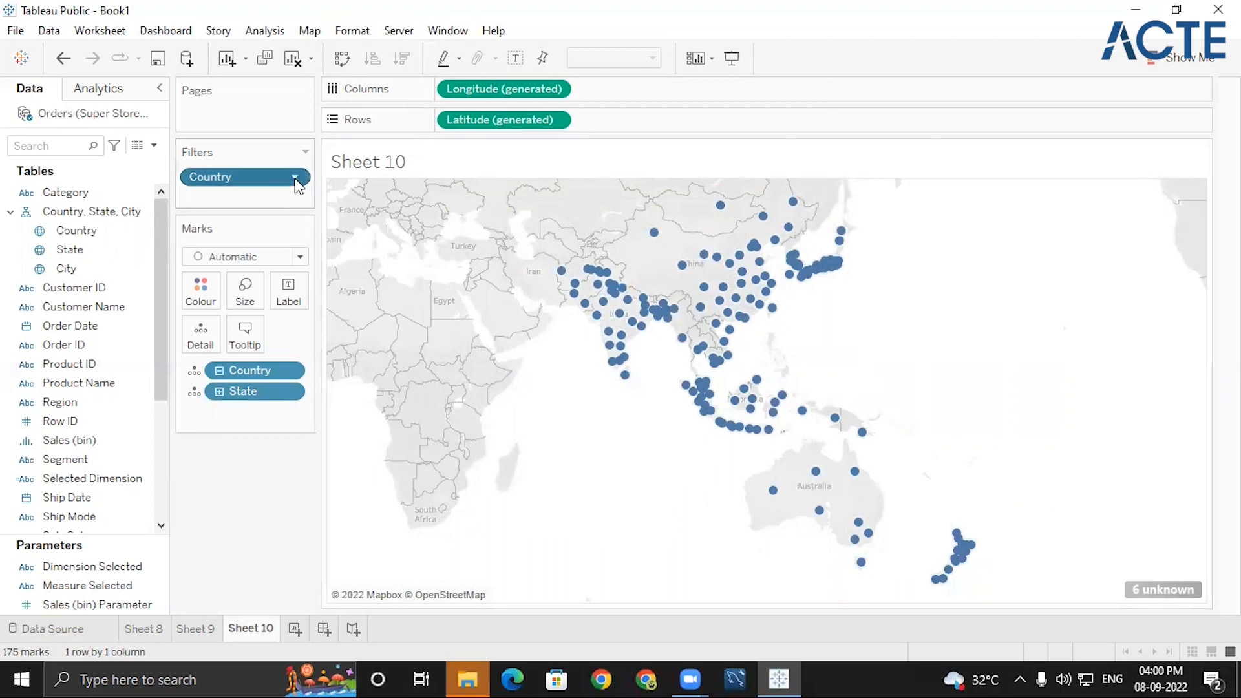
pyautogui.click(253, 231)
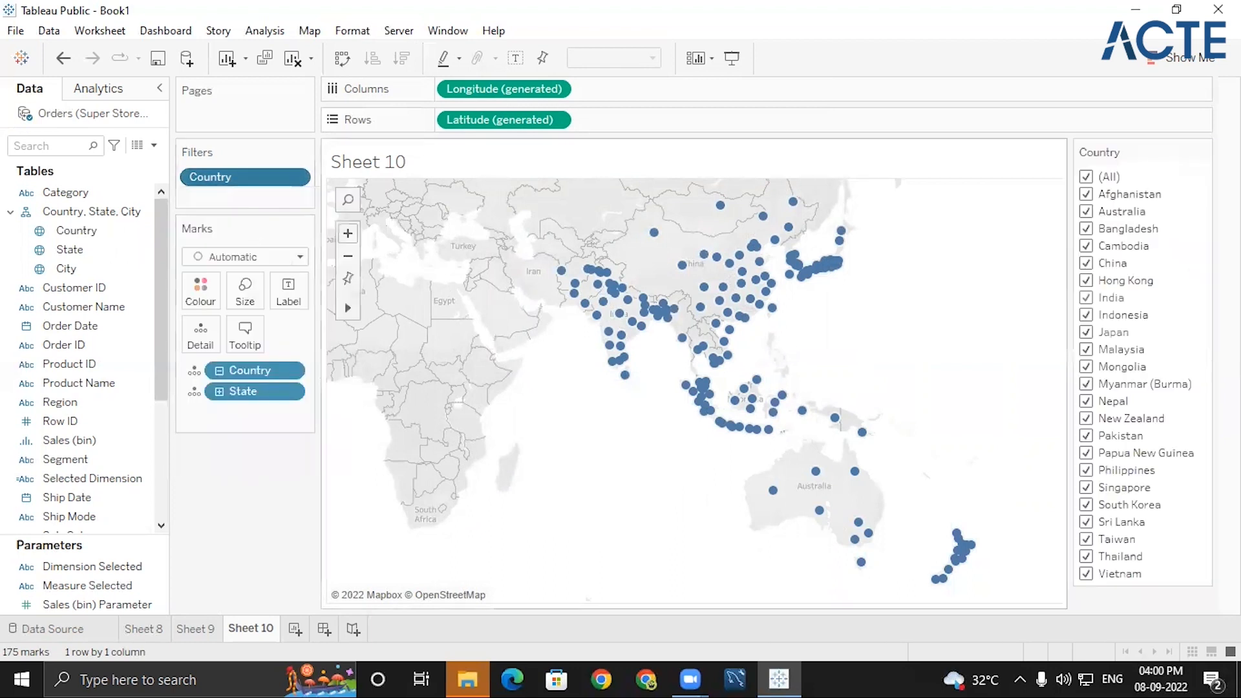
pyautogui.click(1196, 153)
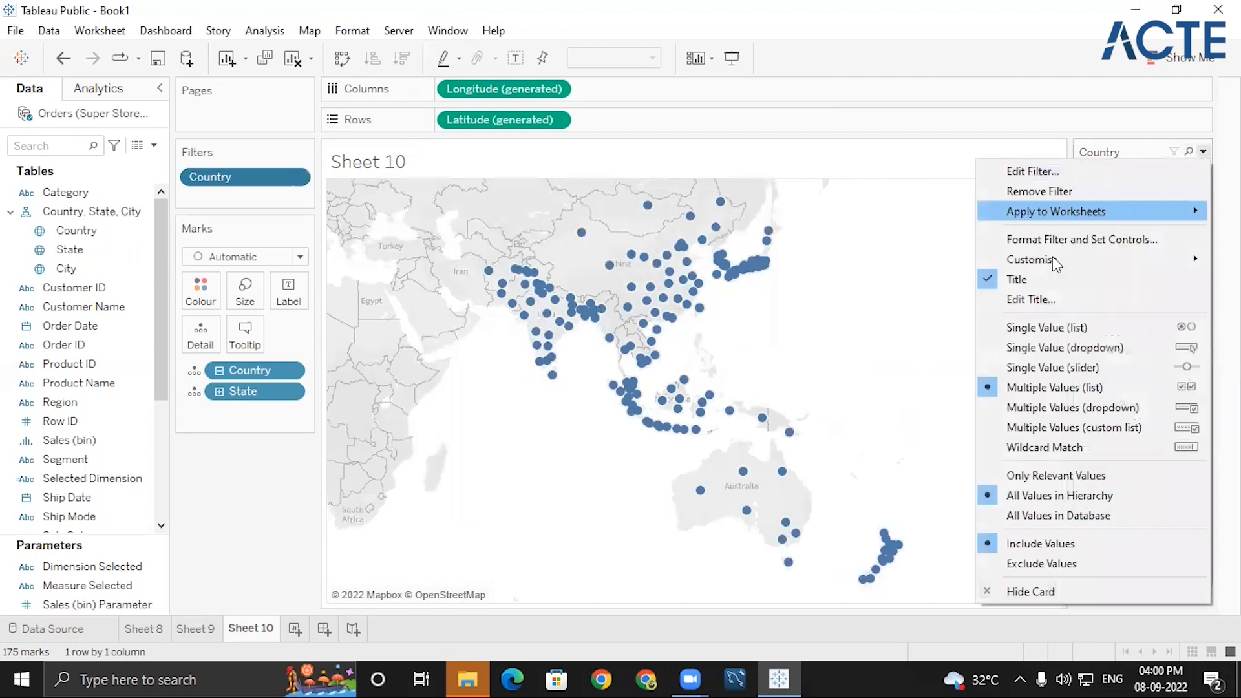
pyautogui.click(1050, 351)
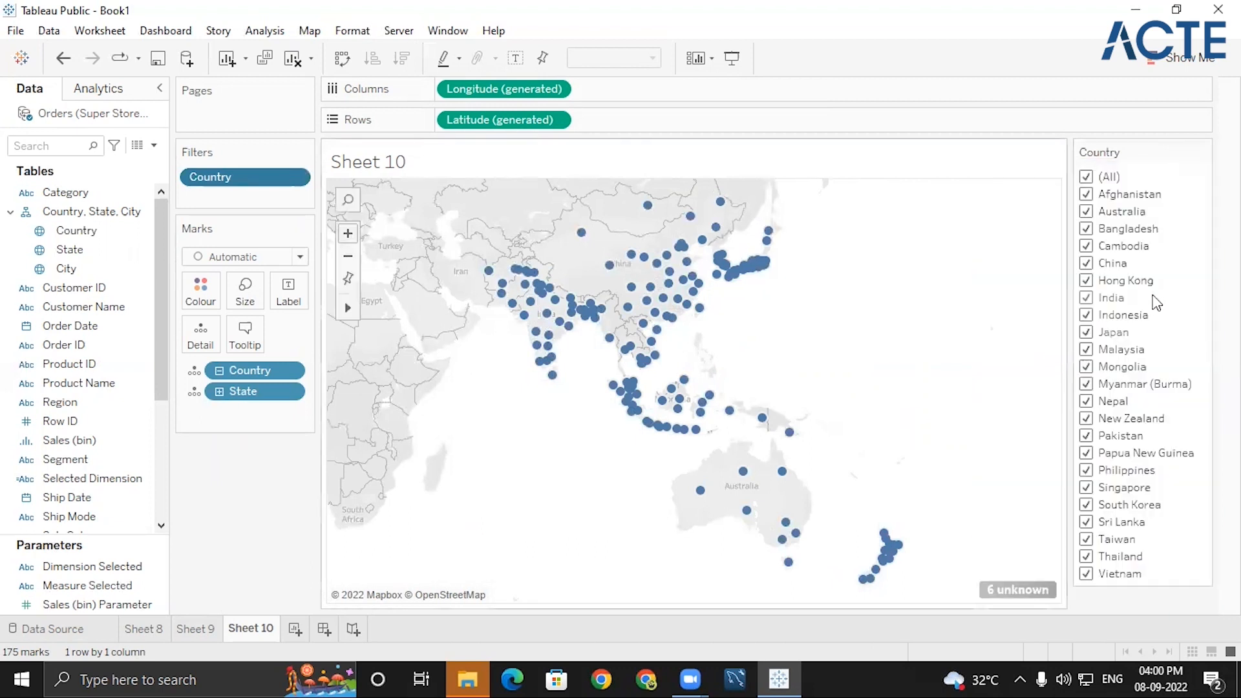
pyautogui.click(1154, 182)
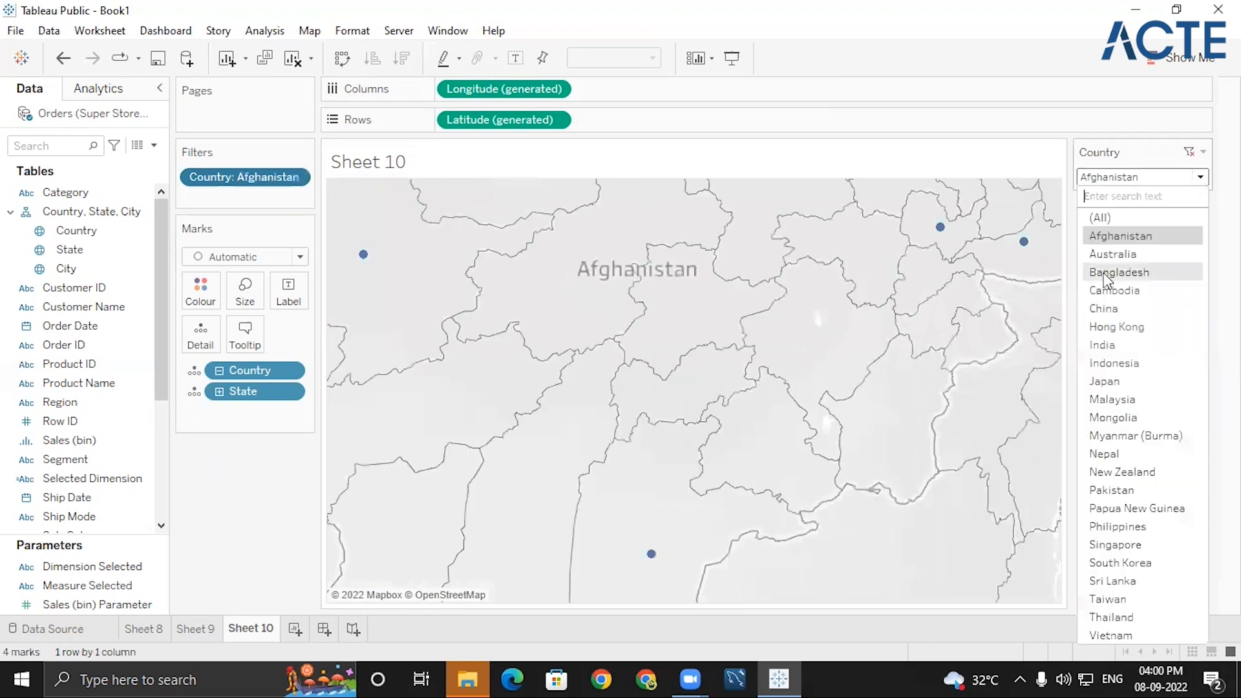
pyautogui.click(1111, 347)
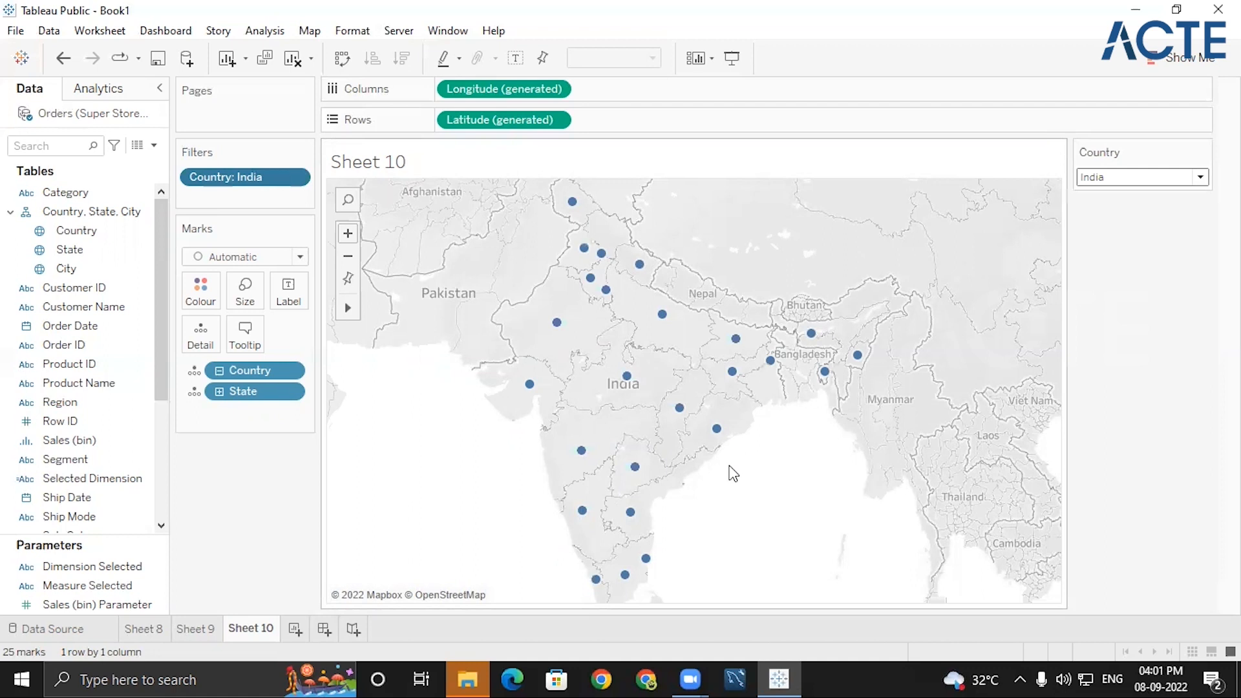
# - Filter State by field to the top 3 by Sum of Sales
pyautogui.click(288, 396)
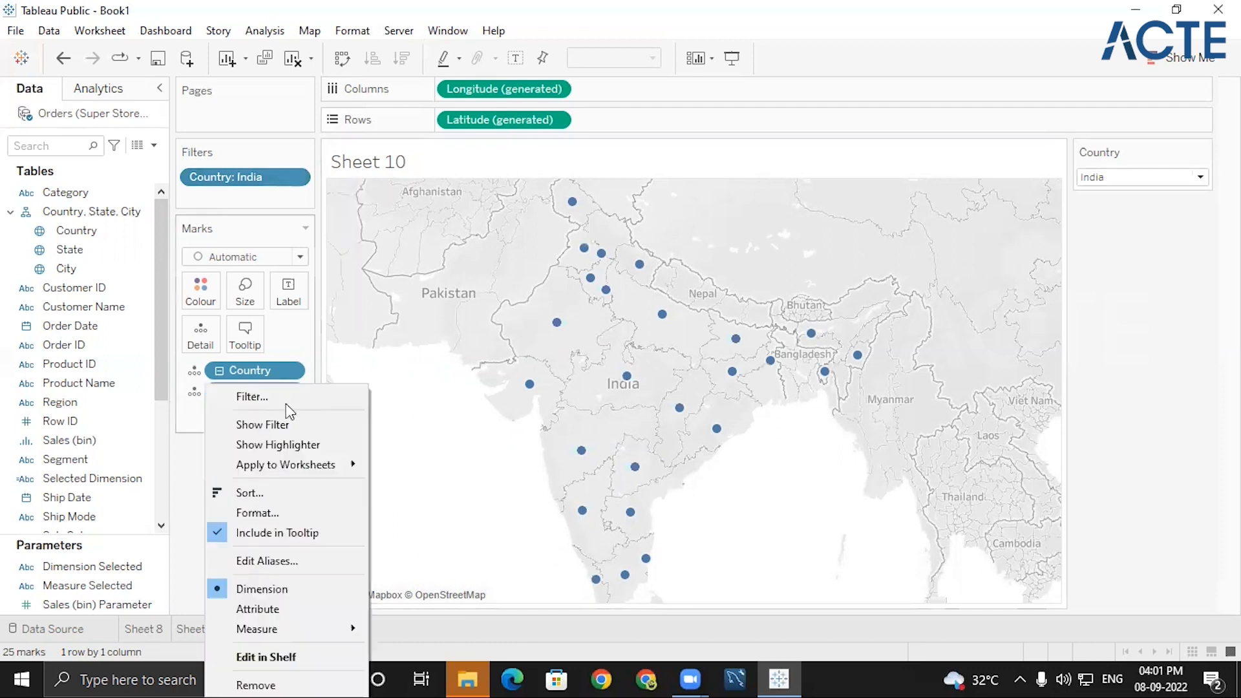
pyautogui.click(283, 402)
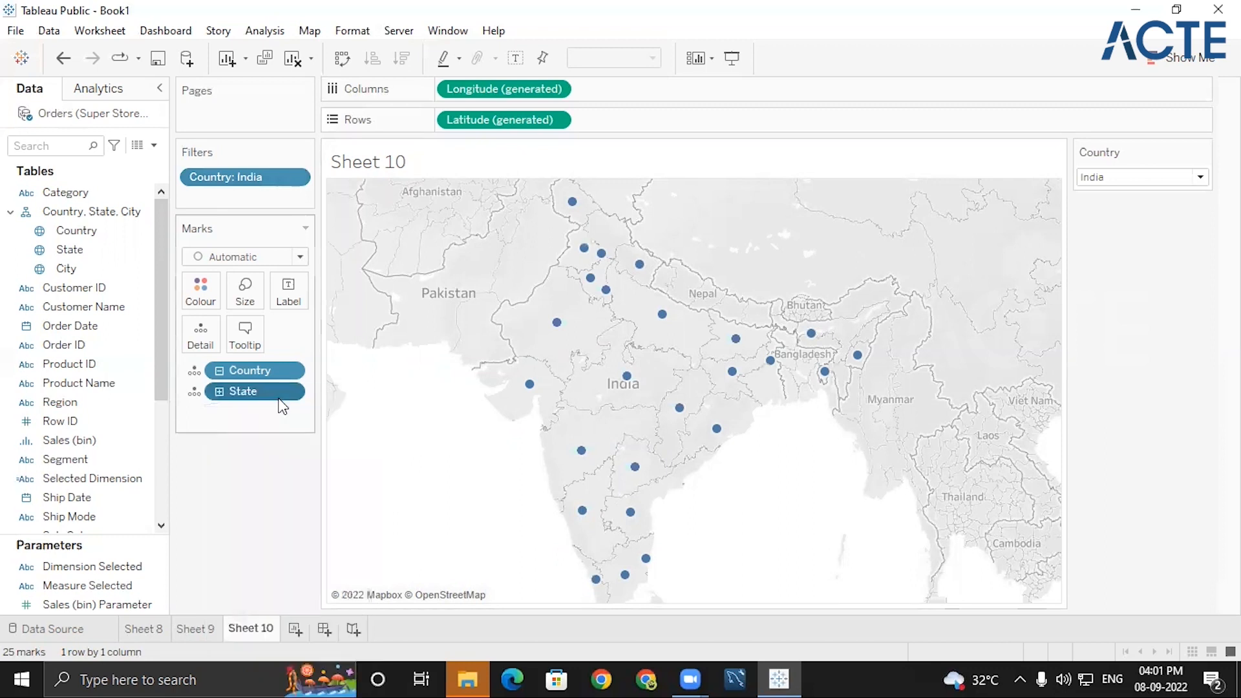
pyautogui.click(621, 119)
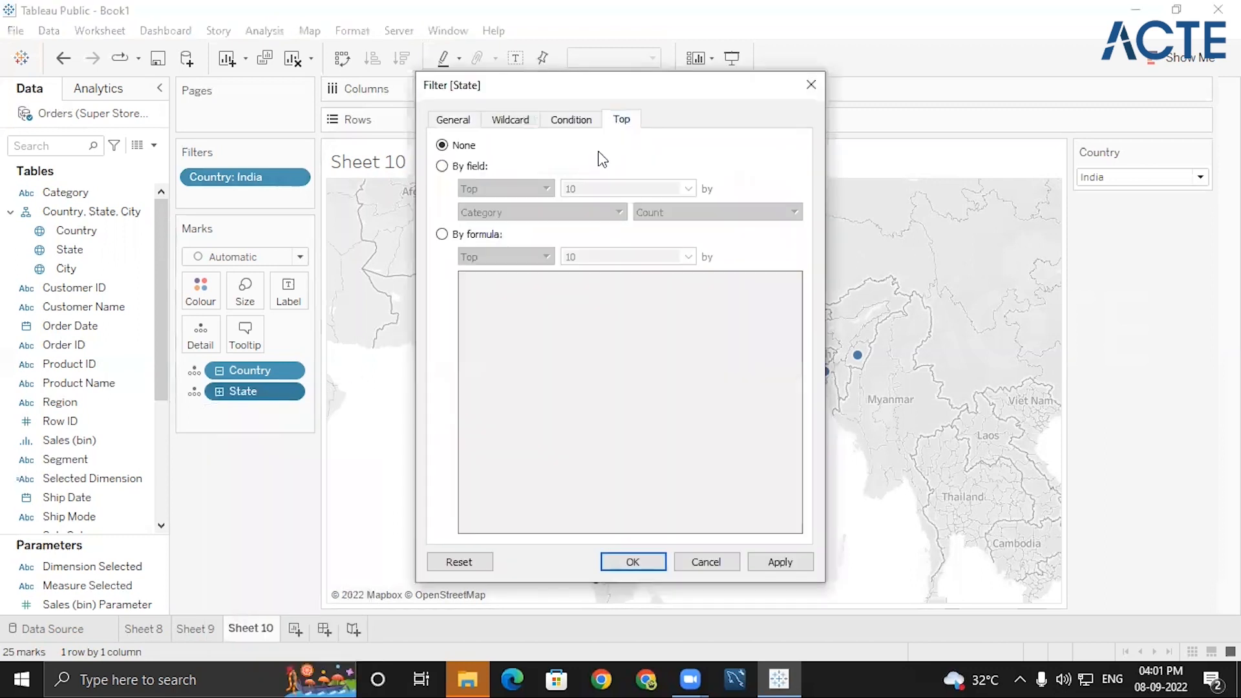
pyautogui.click(472, 168)
pyautogui.press('BackSpace')
pyautogui.press('BackSpace')
pyautogui.write('3')
pyautogui.click(608, 210)
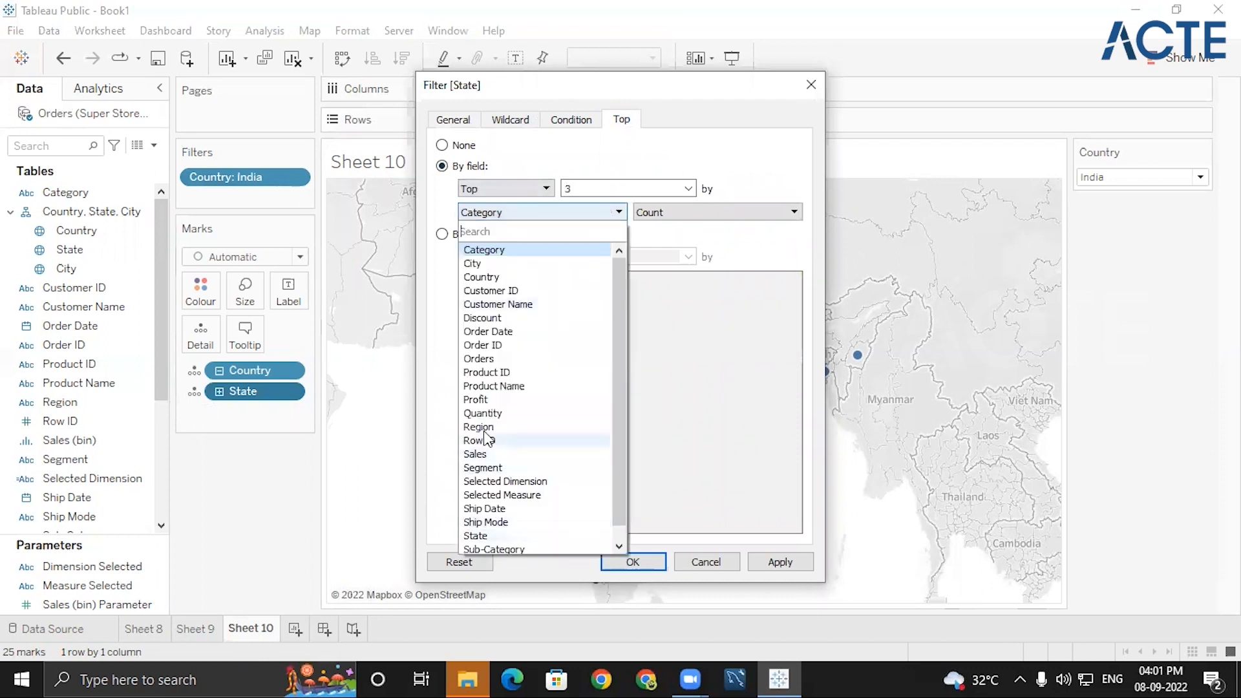
pyautogui.click(476, 454)
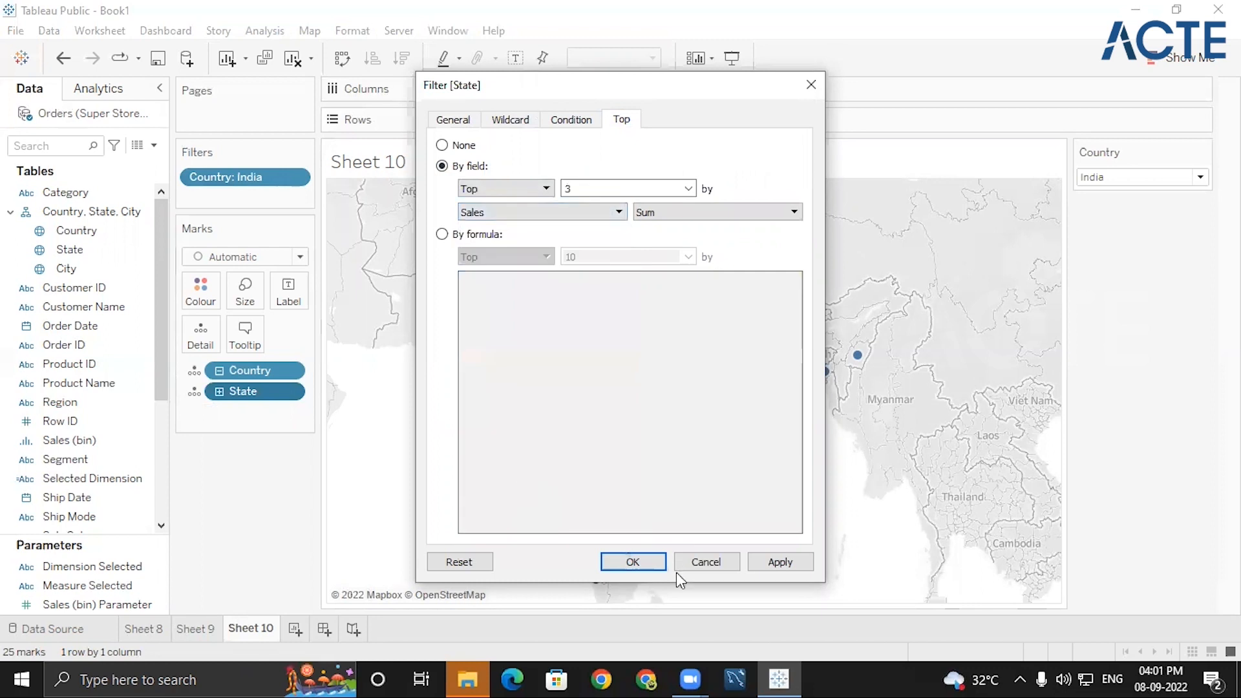
pyautogui.click(618, 561)
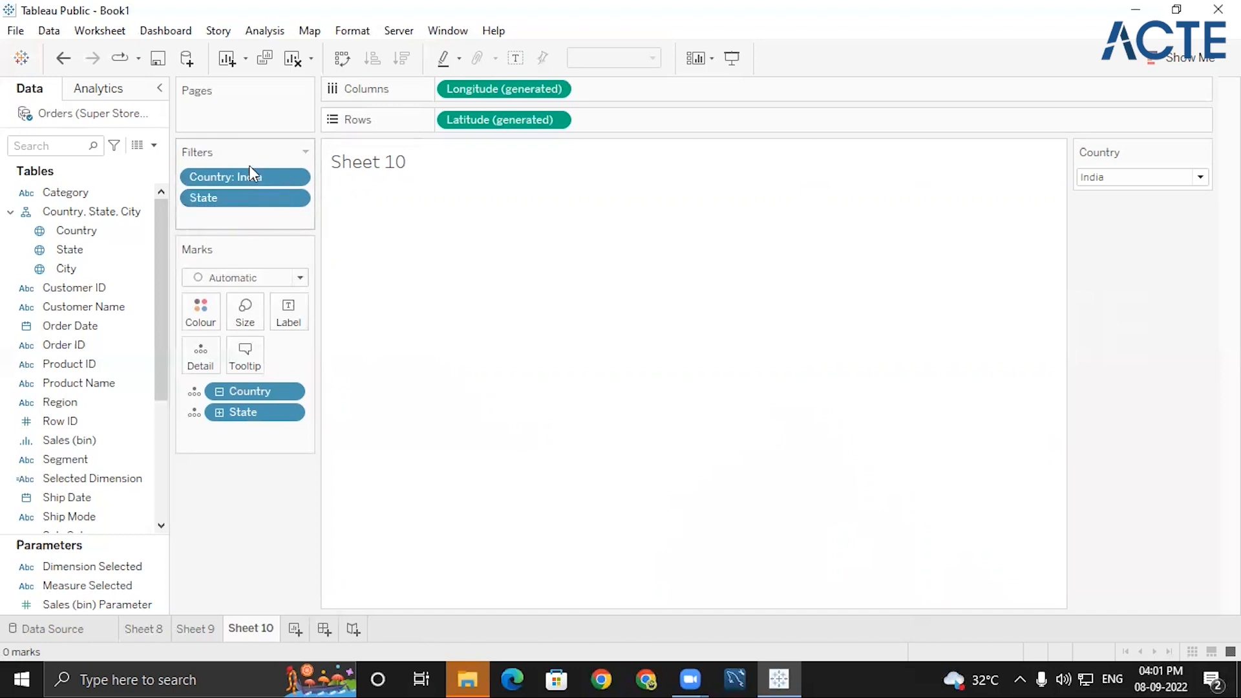
# - Add the Country filter to context and change the symbol map to a filled map
pyautogui.click(292, 179)
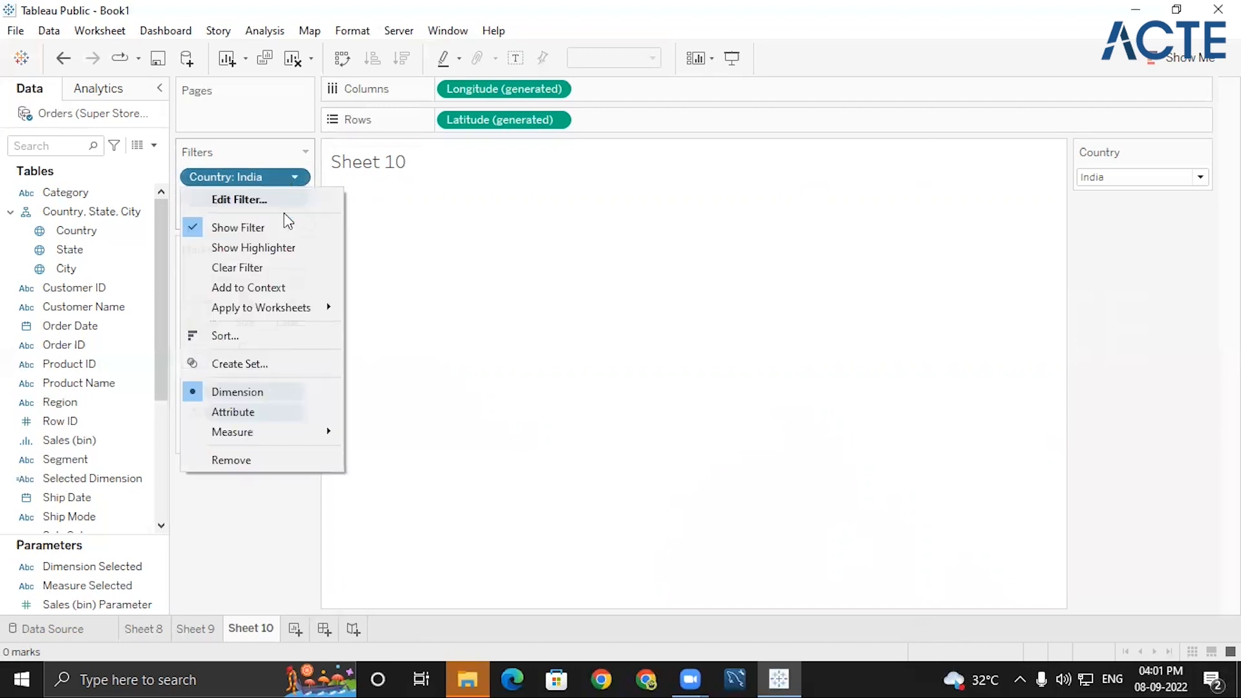
pyautogui.click(269, 290)
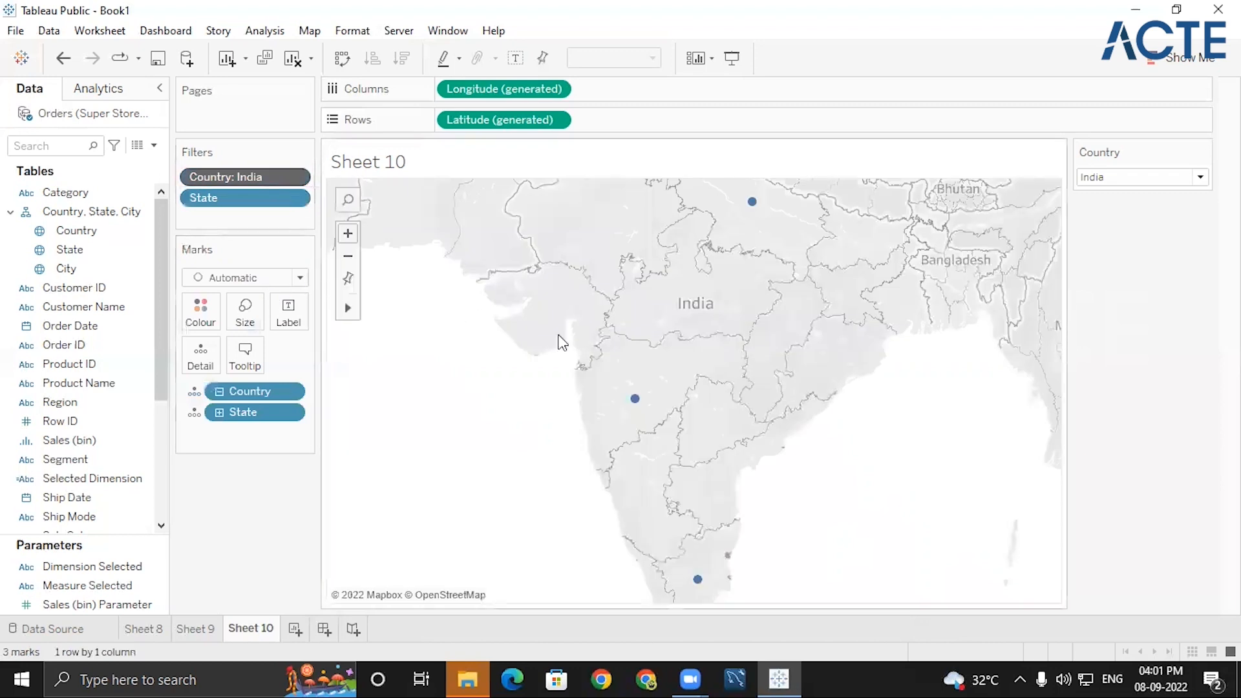
pyautogui.click(1189, 57)
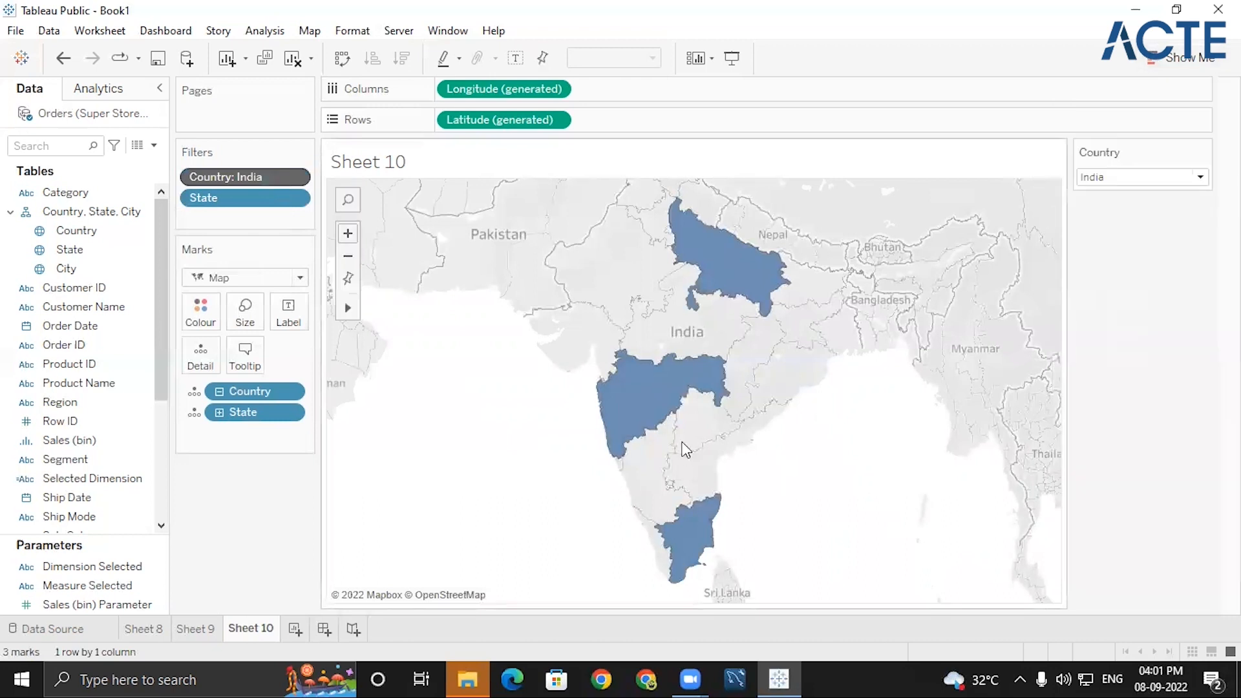
# - Label the filled map regions with State and switch the Country filter to Afghanistan
pyautogui.click(521, 60)
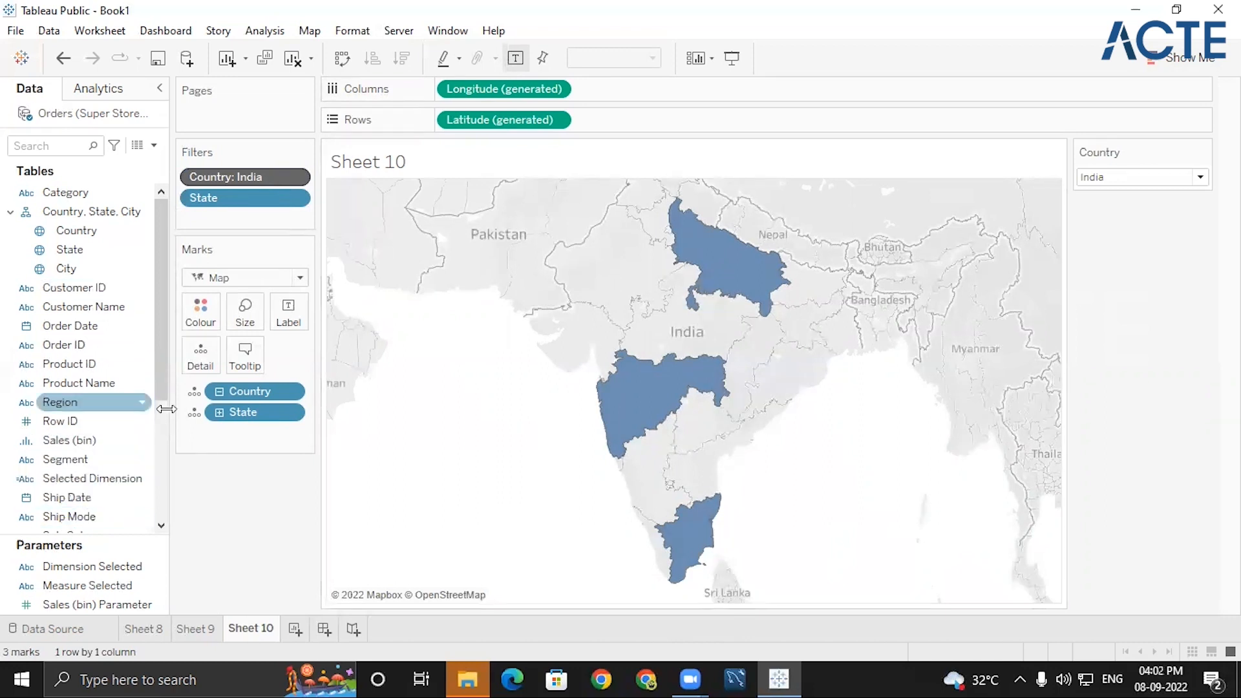
pyautogui.moveTo(87, 251); pyautogui.dragTo(279, 320)
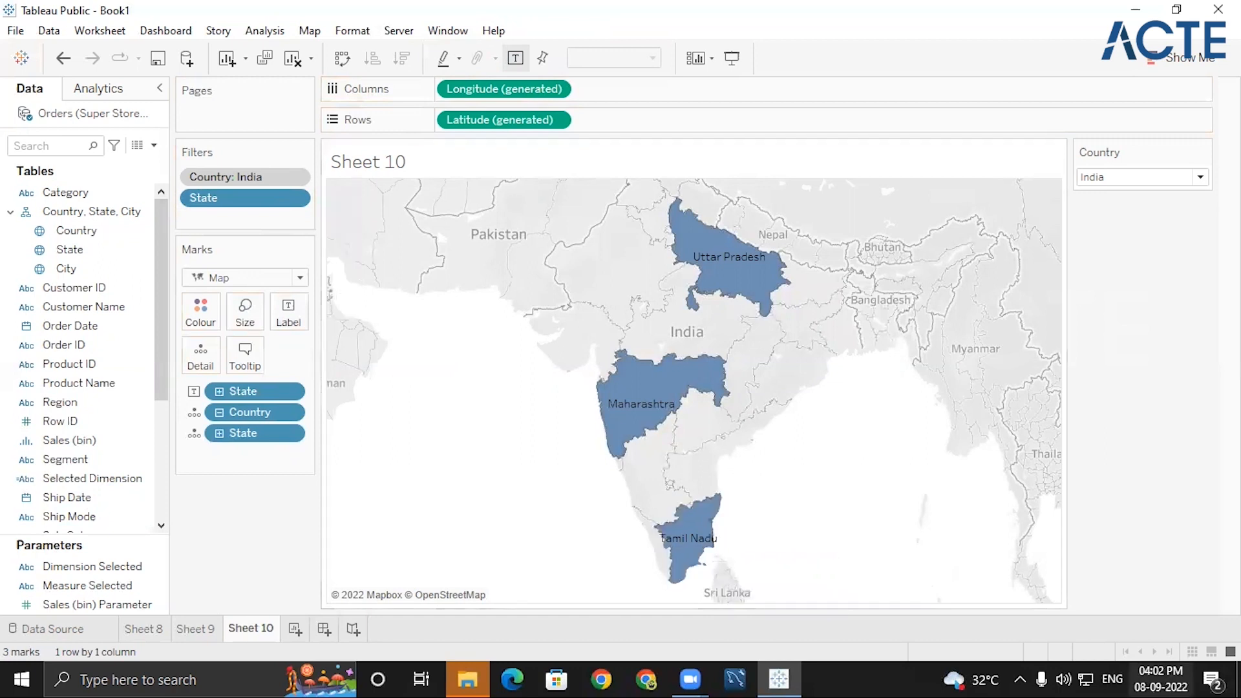
pyautogui.click(1173, 181)
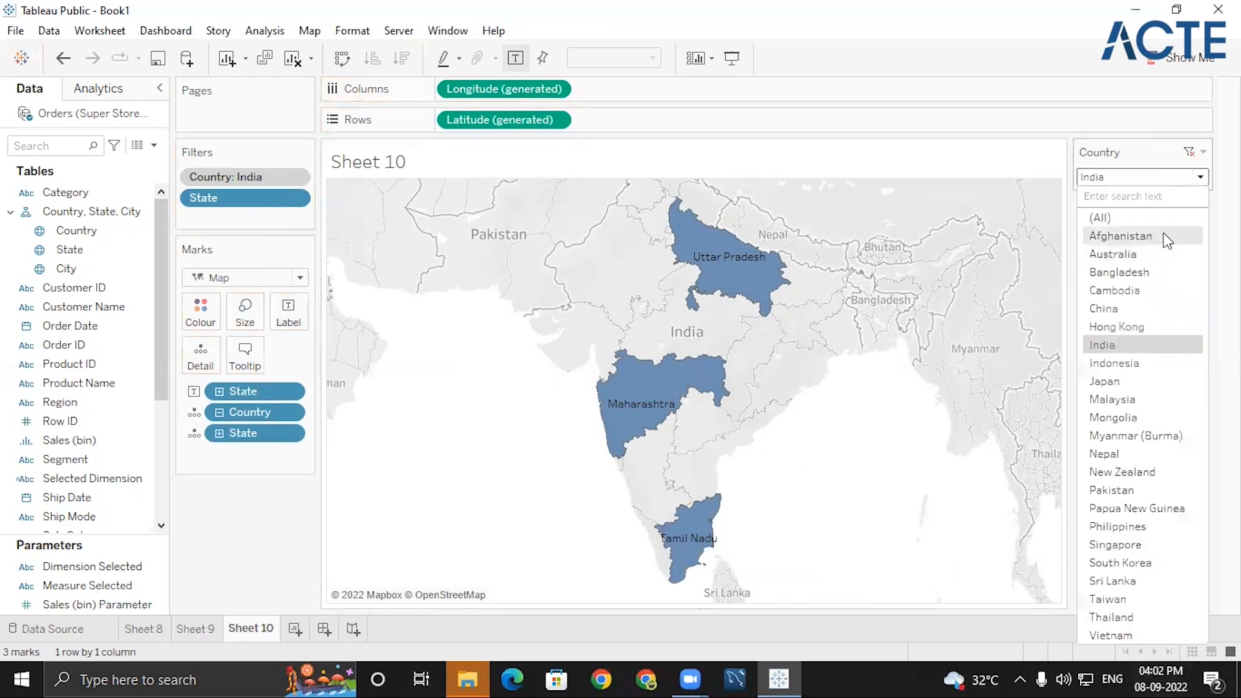
pyautogui.click(1139, 243)
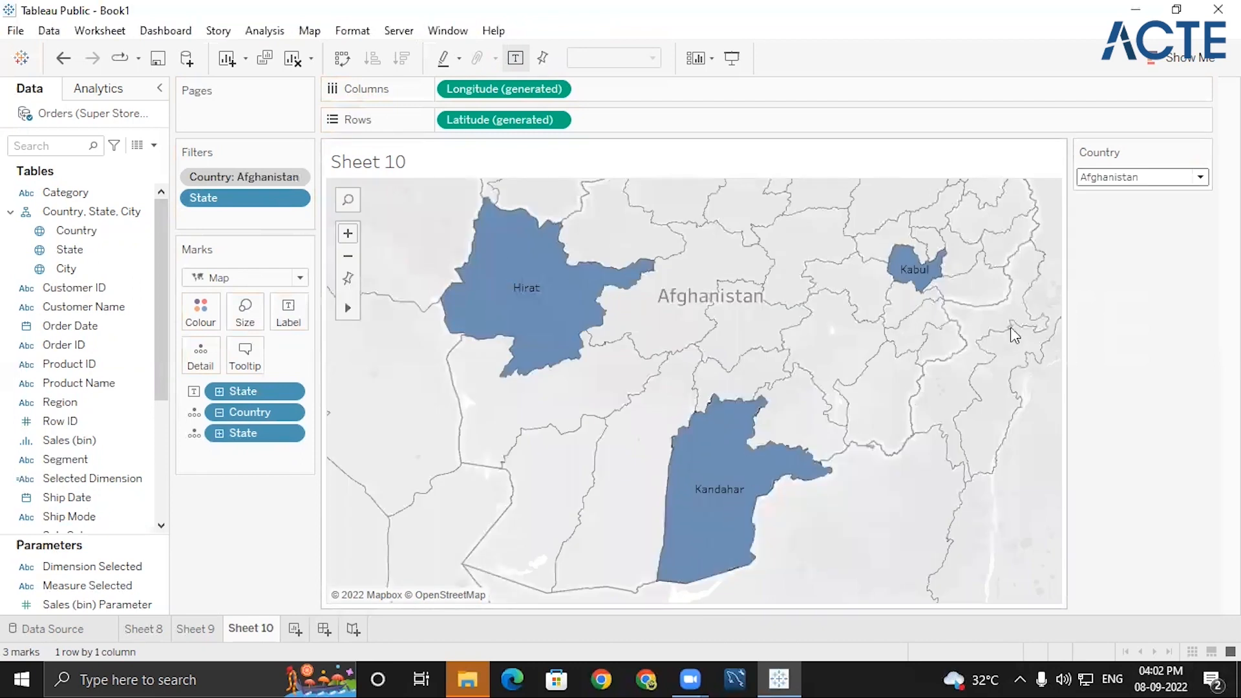
# - Switch the Country filter to Indonesia, Japan and New Zealand in turn to compare their top states on the map
pyautogui.click(1139, 176)
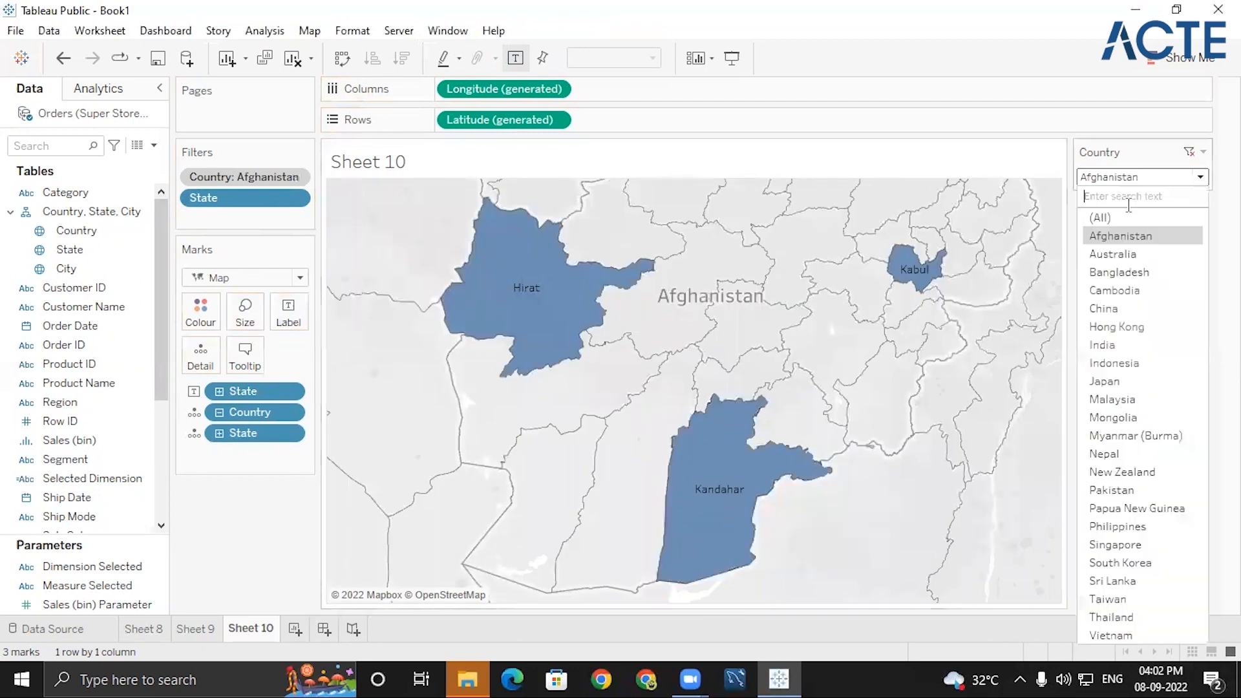
pyautogui.click(1130, 364)
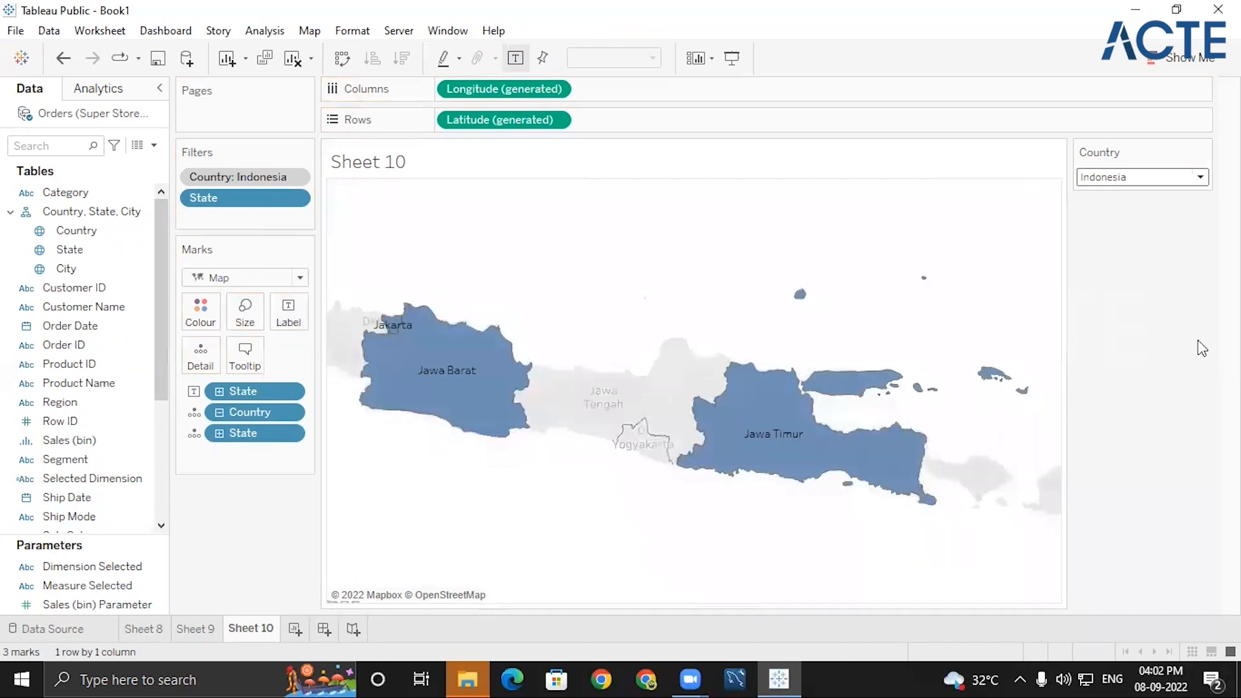
pyautogui.click(1134, 180)
pyautogui.click(1120, 382)
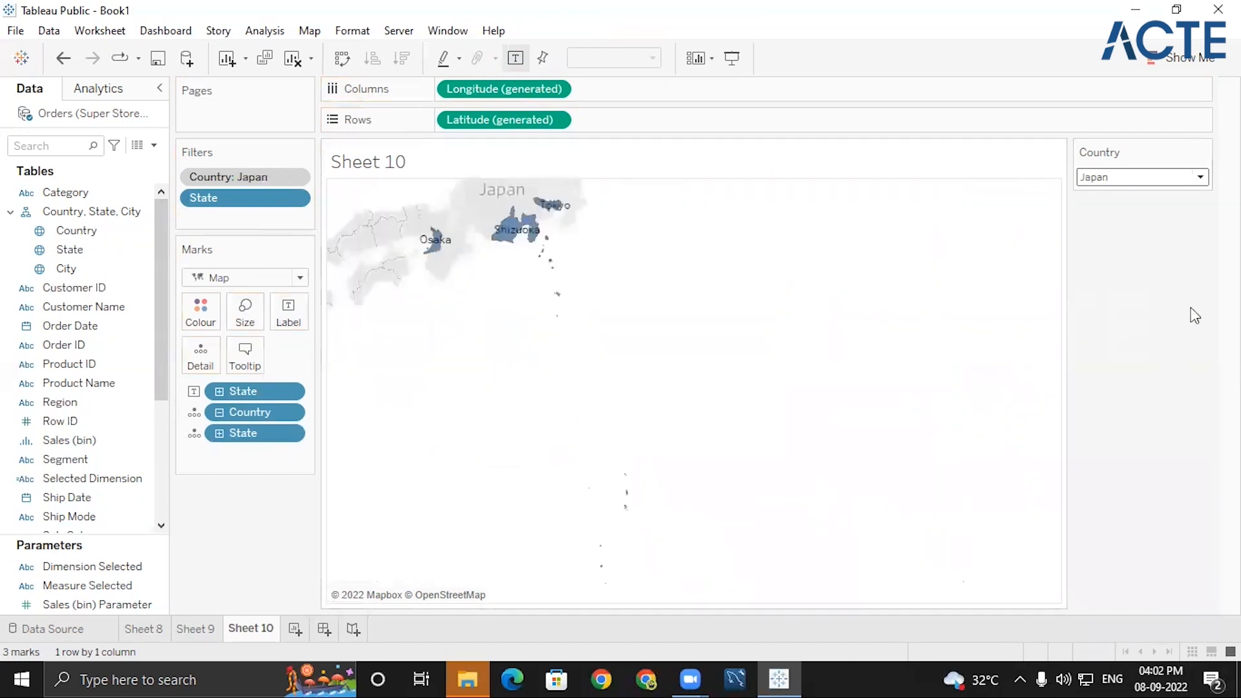
pyautogui.click(1122, 181)
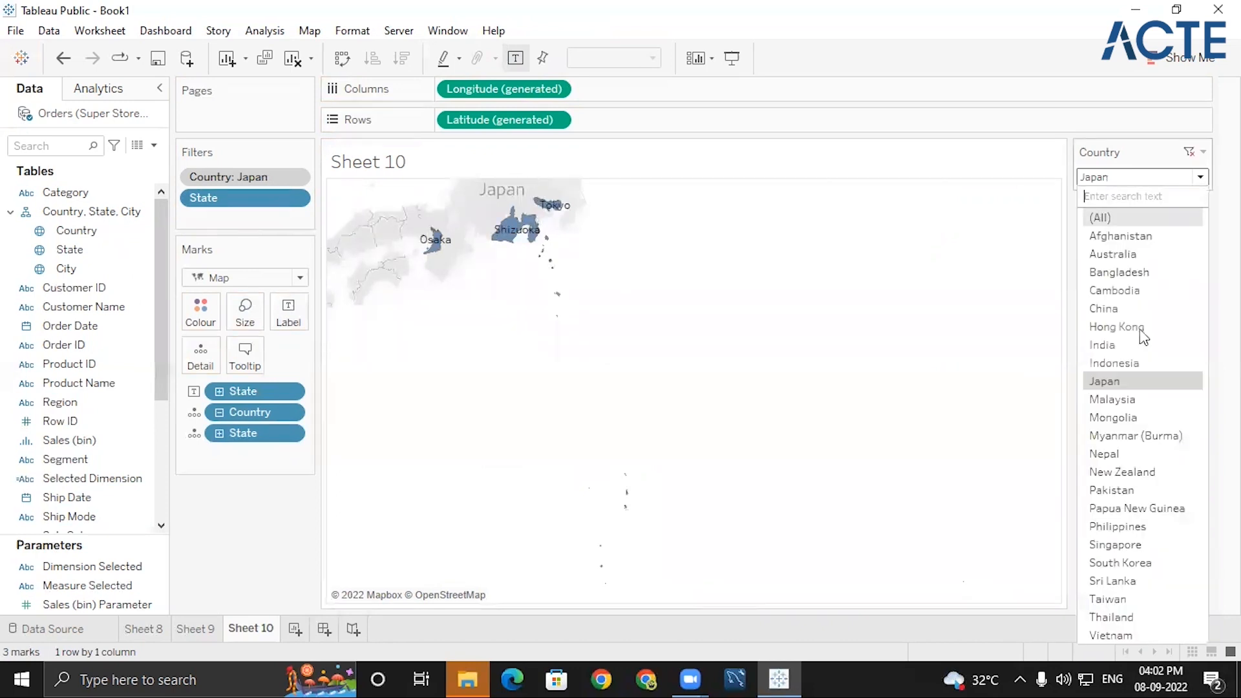
pyautogui.click(1105, 473)
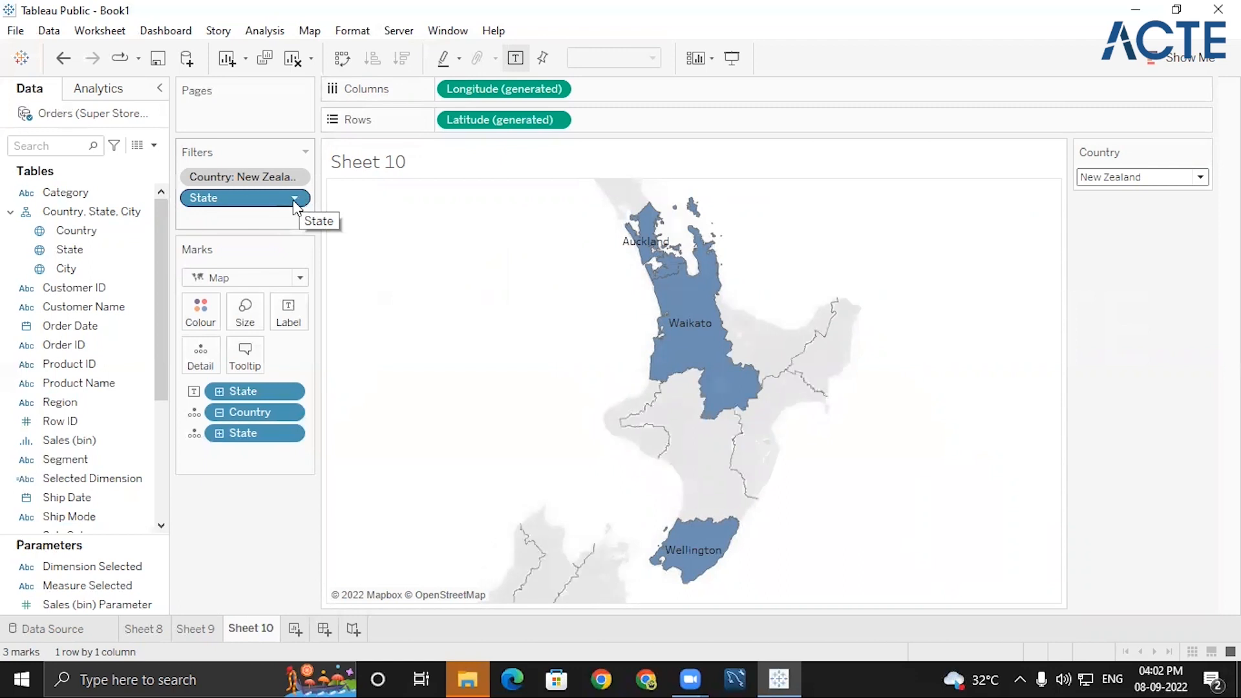
# - Change the State filter to the top 5 by Sum of Sales and switch the Country filter to India
pyautogui.click(293, 199)
pyautogui.click(260, 221)
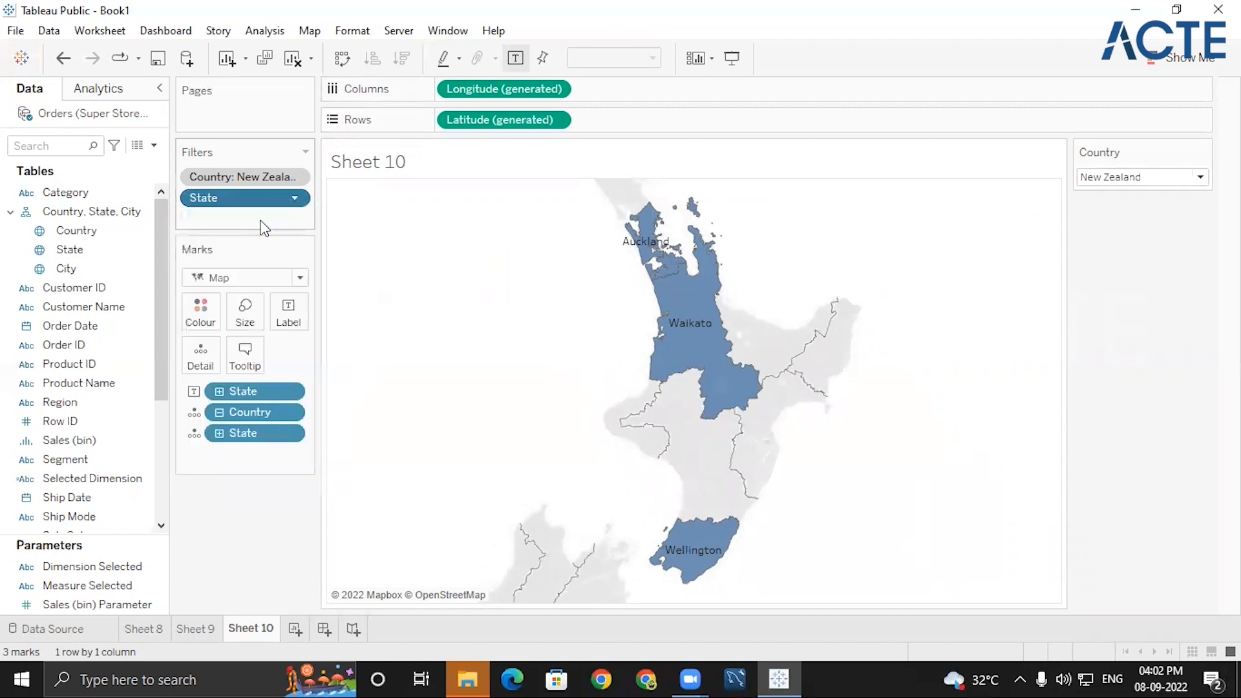
pyautogui.click(628, 188)
pyautogui.press('BackSpace')
pyautogui.write('5')
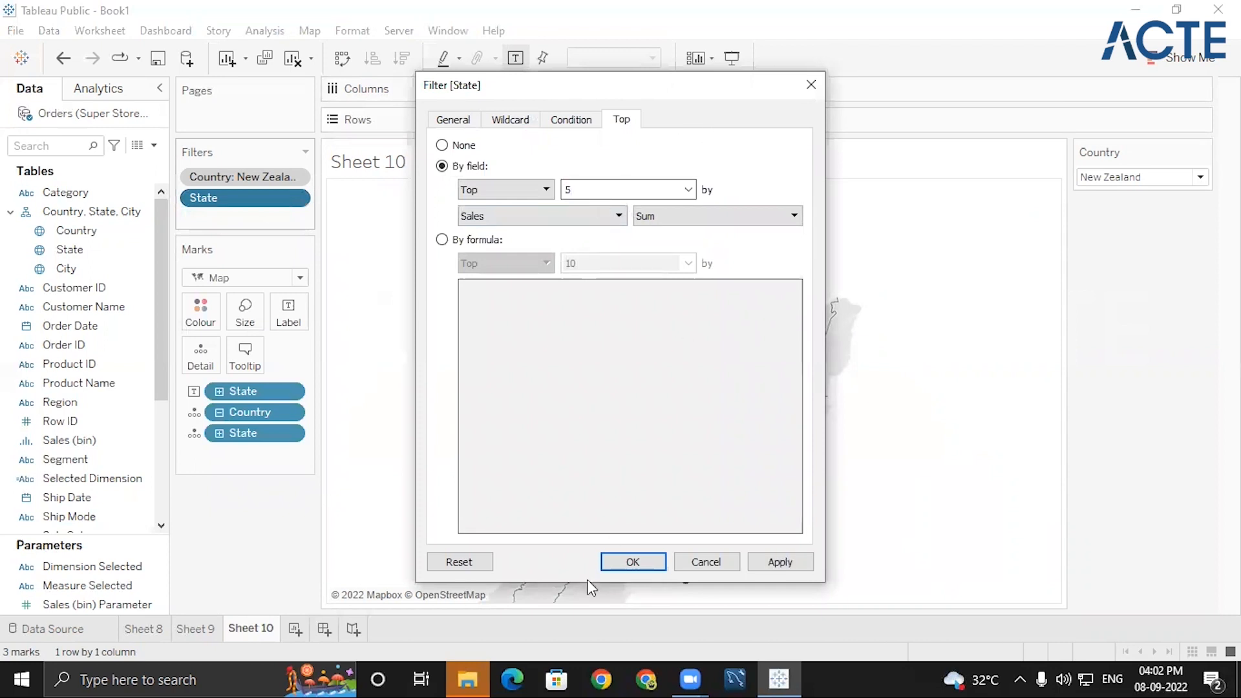
pyautogui.click(608, 562)
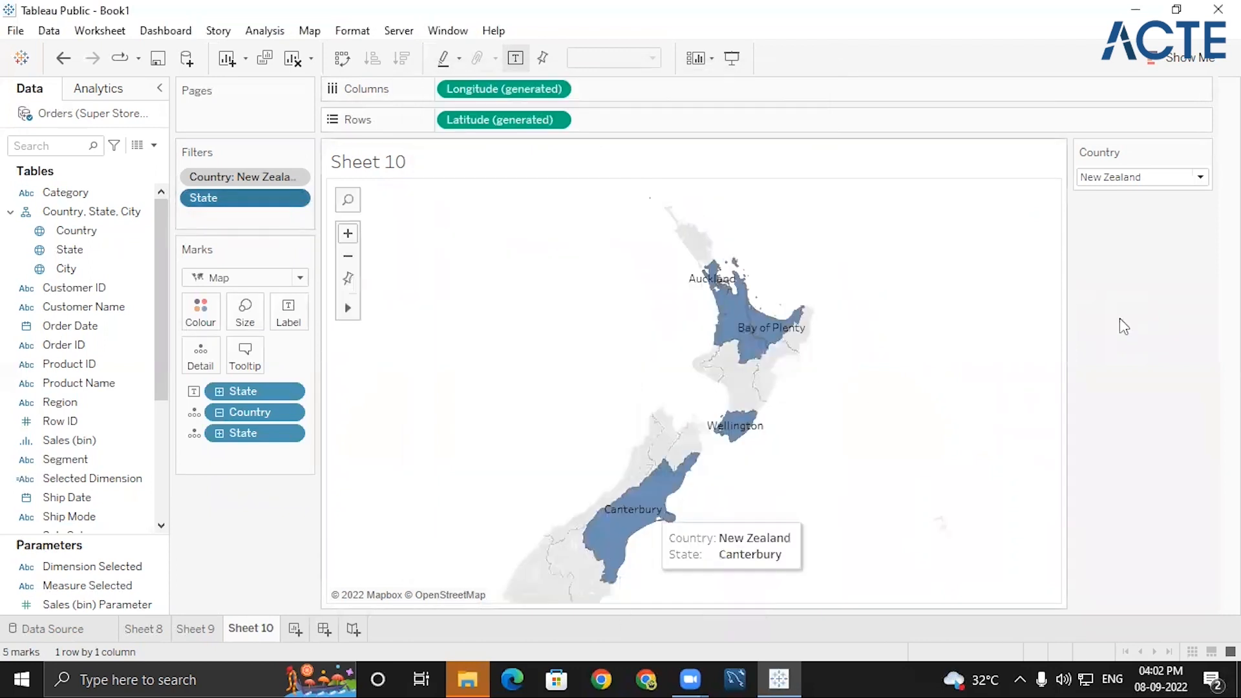
pyautogui.click(1158, 176)
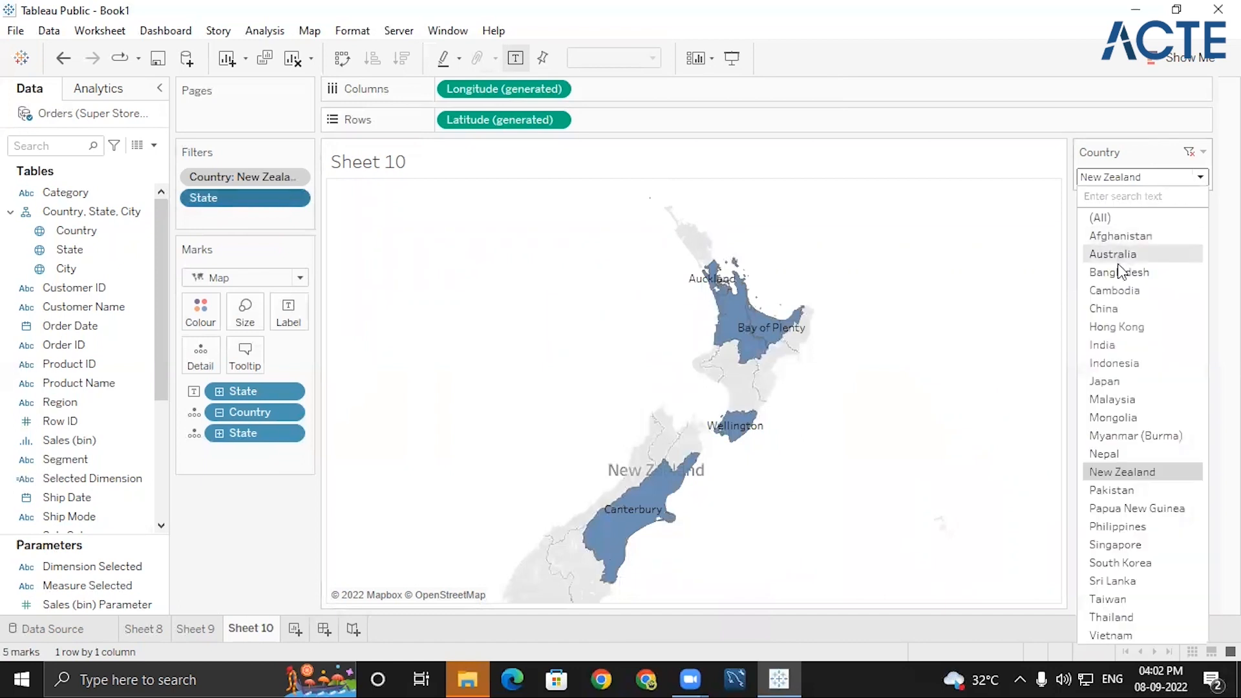
pyautogui.click(1112, 347)
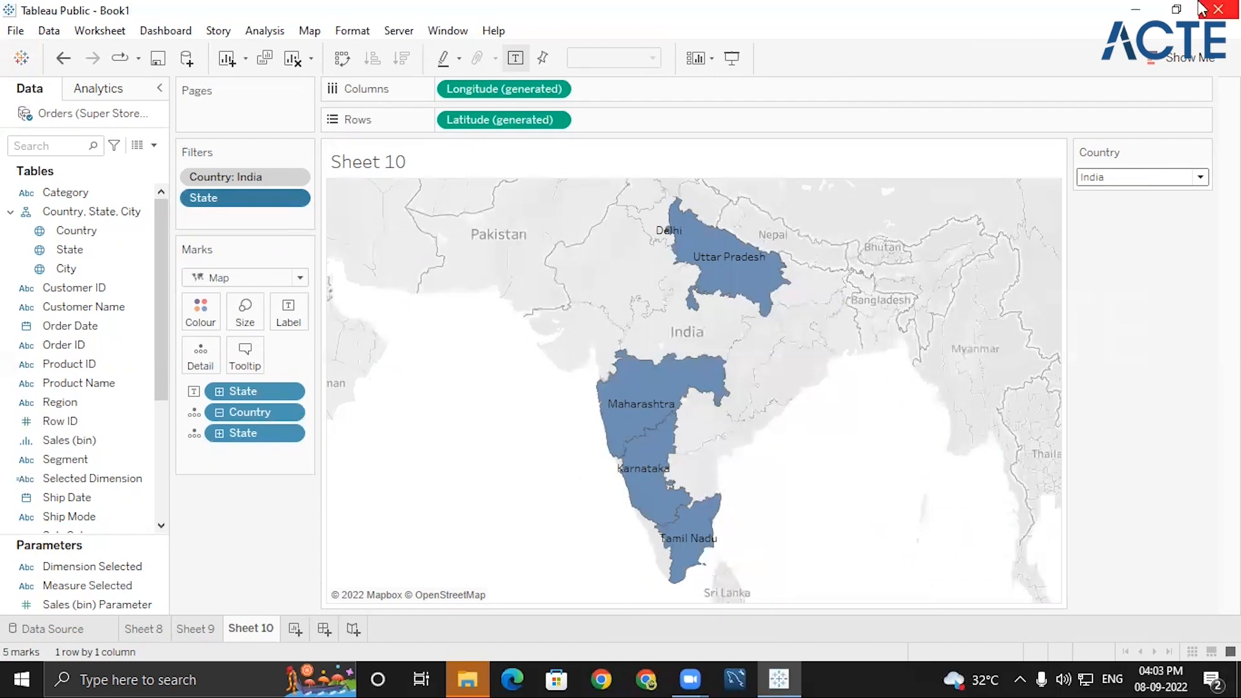
pyautogui.click(296, 199)
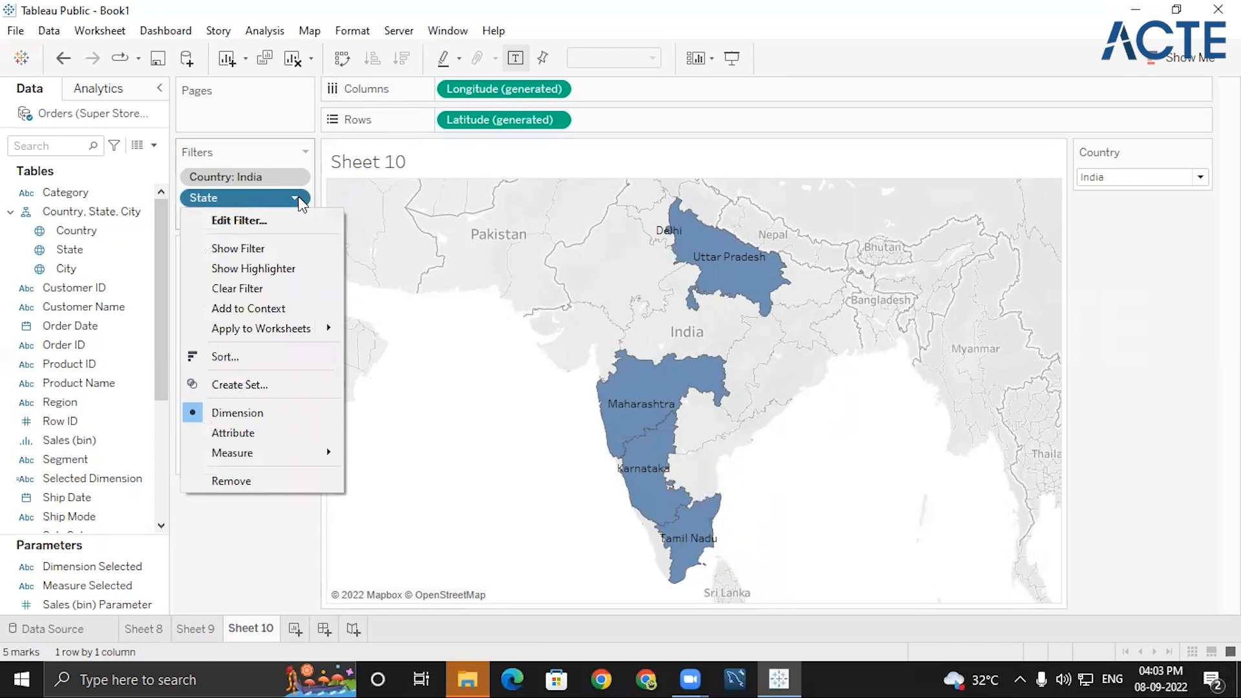
pyautogui.click(386, 550)
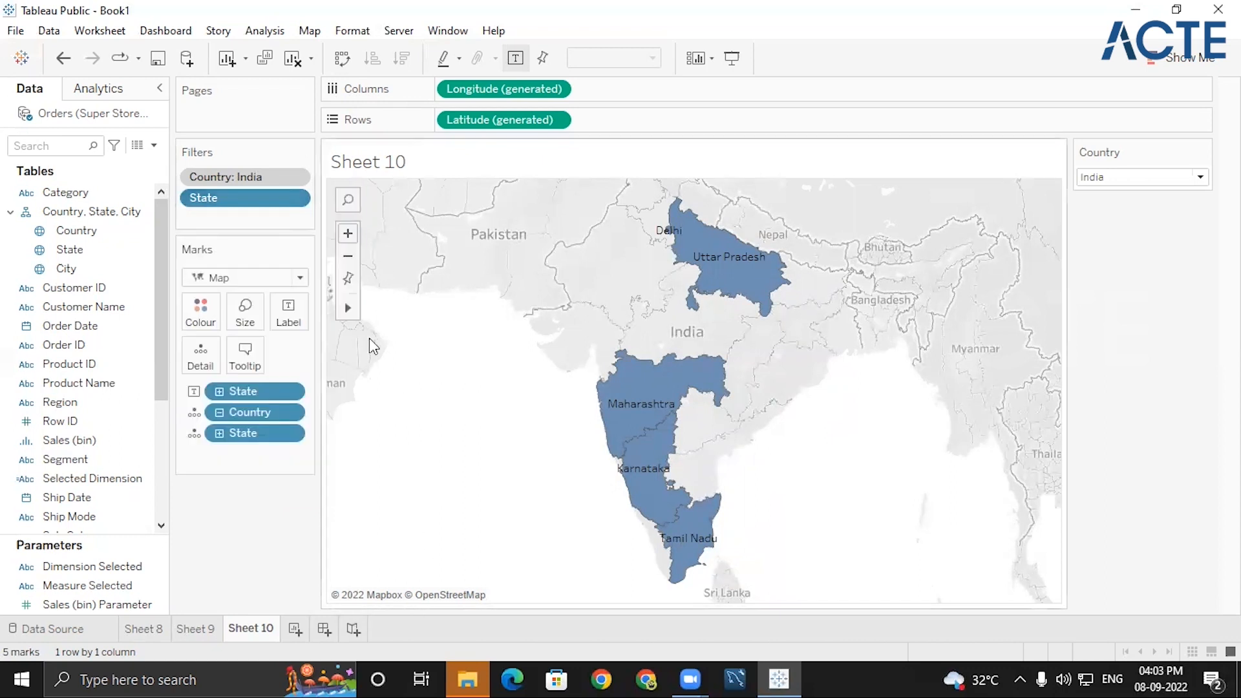
pyautogui.click(289, 391)
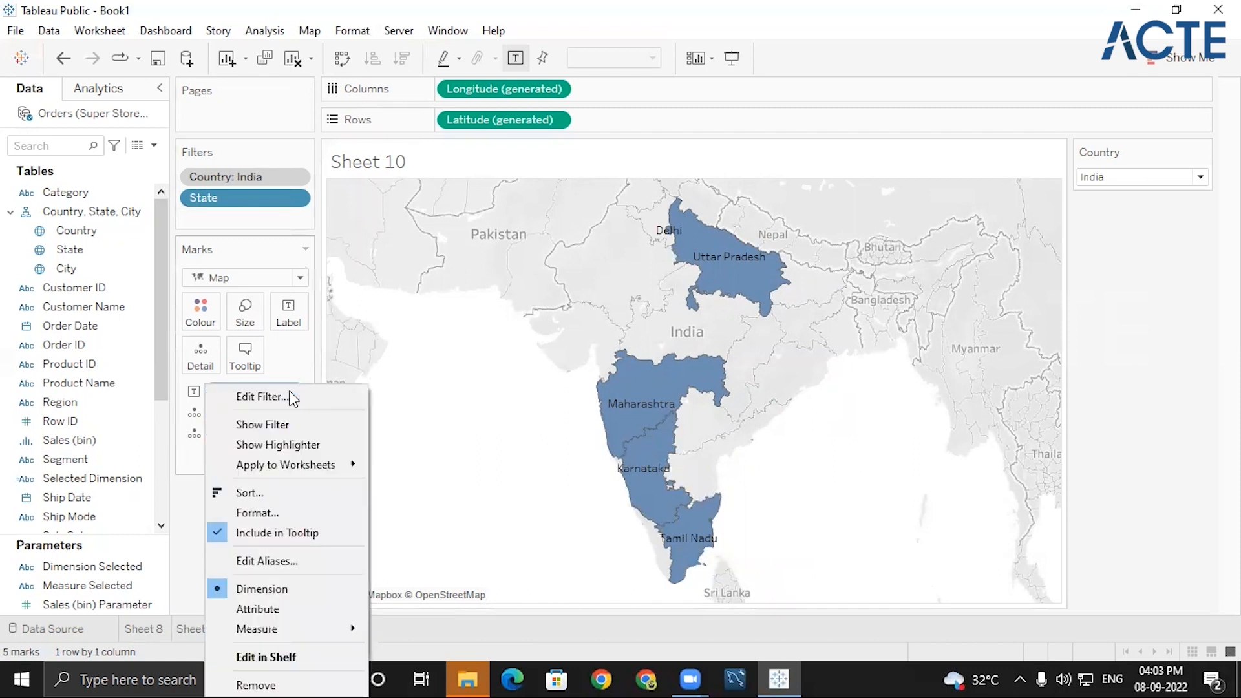
pyautogui.click(410, 509)
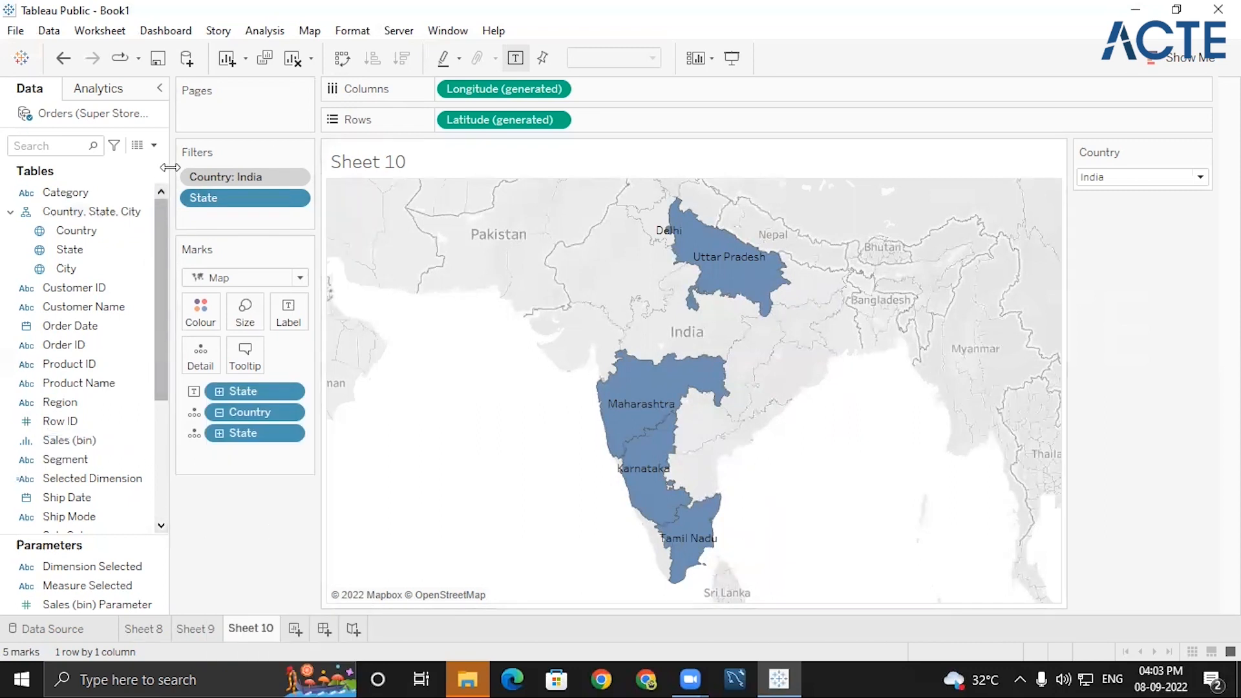
# - Start a new parameter named Top N with the Integer data type
pyautogui.click(155, 143)
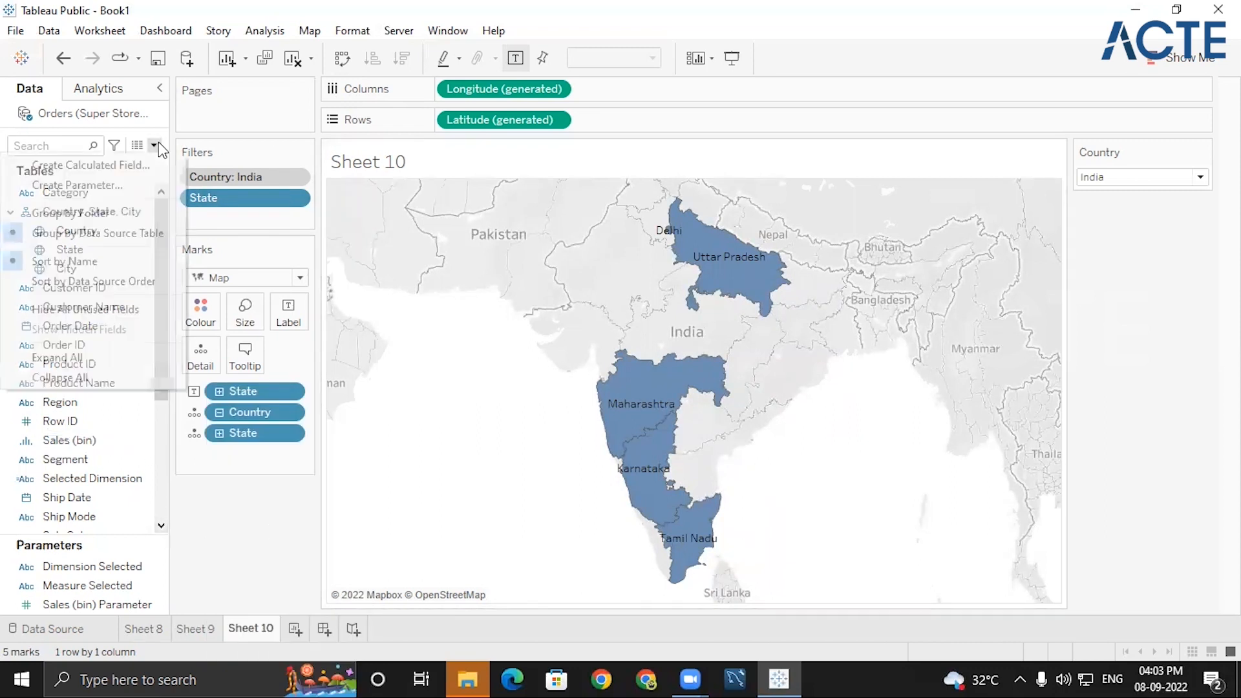
pyautogui.click(124, 186)
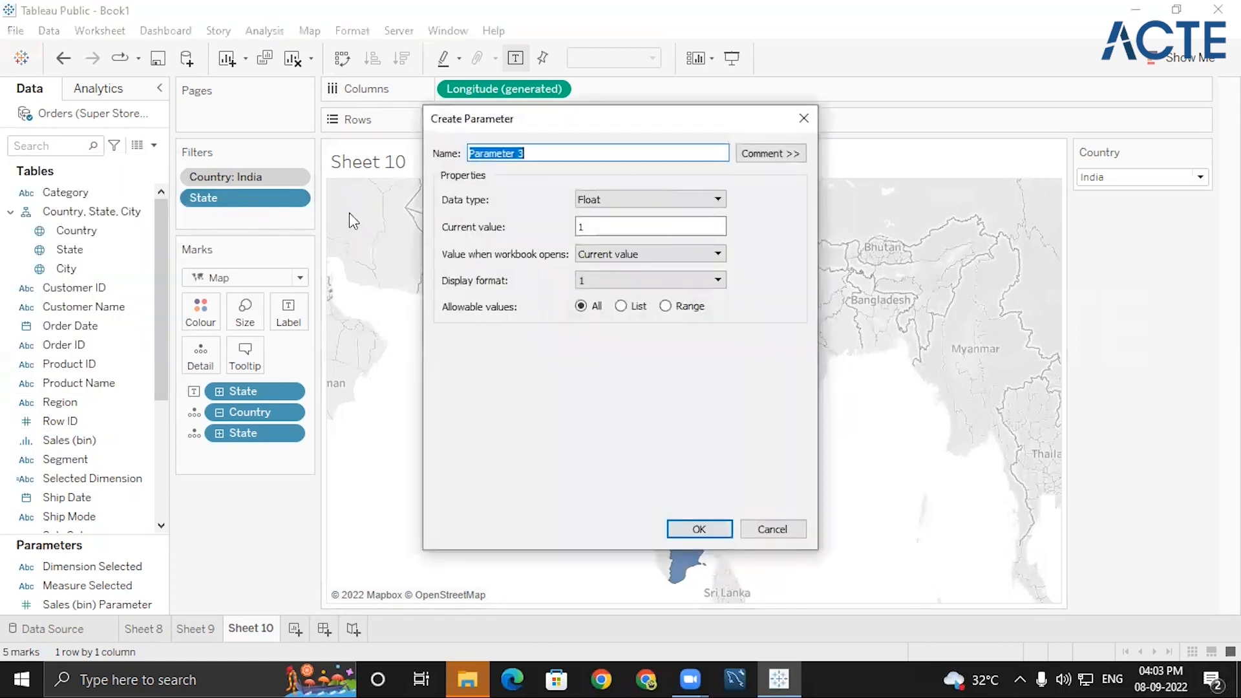
pyautogui.click(529, 153)
pyautogui.tripleClick(529, 152)
pyautogui.press('BackSpace')
pyautogui.write('Top N')
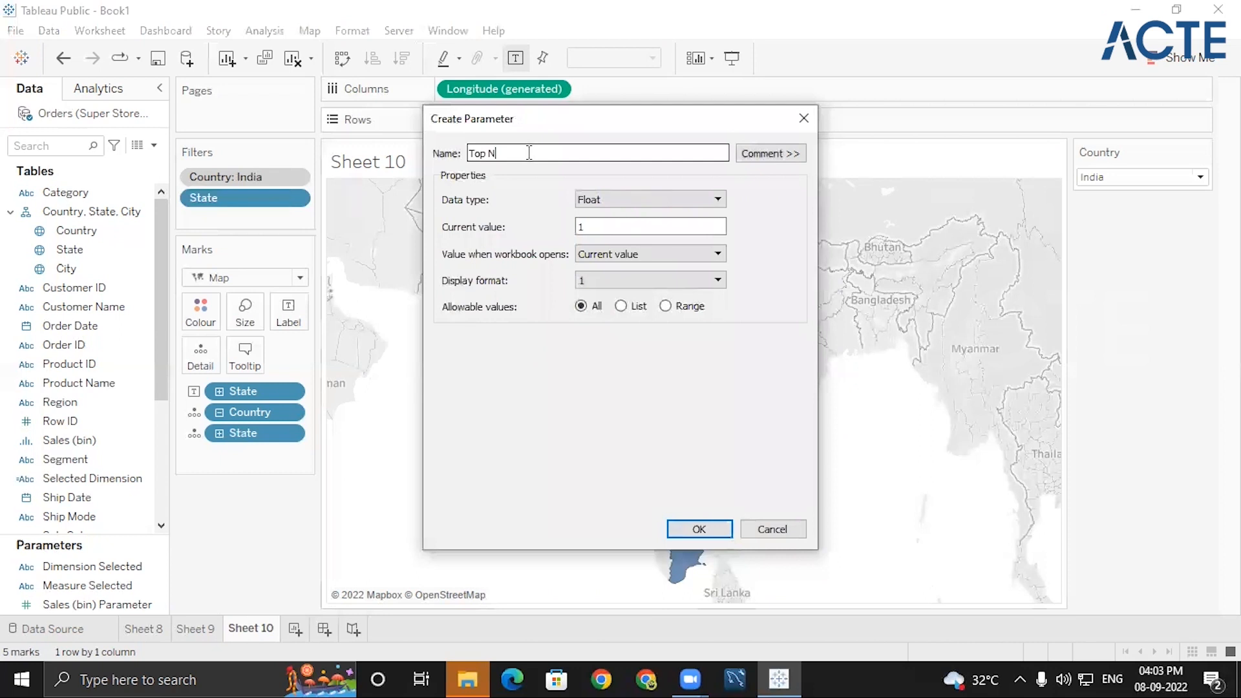
pyautogui.click(619, 197)
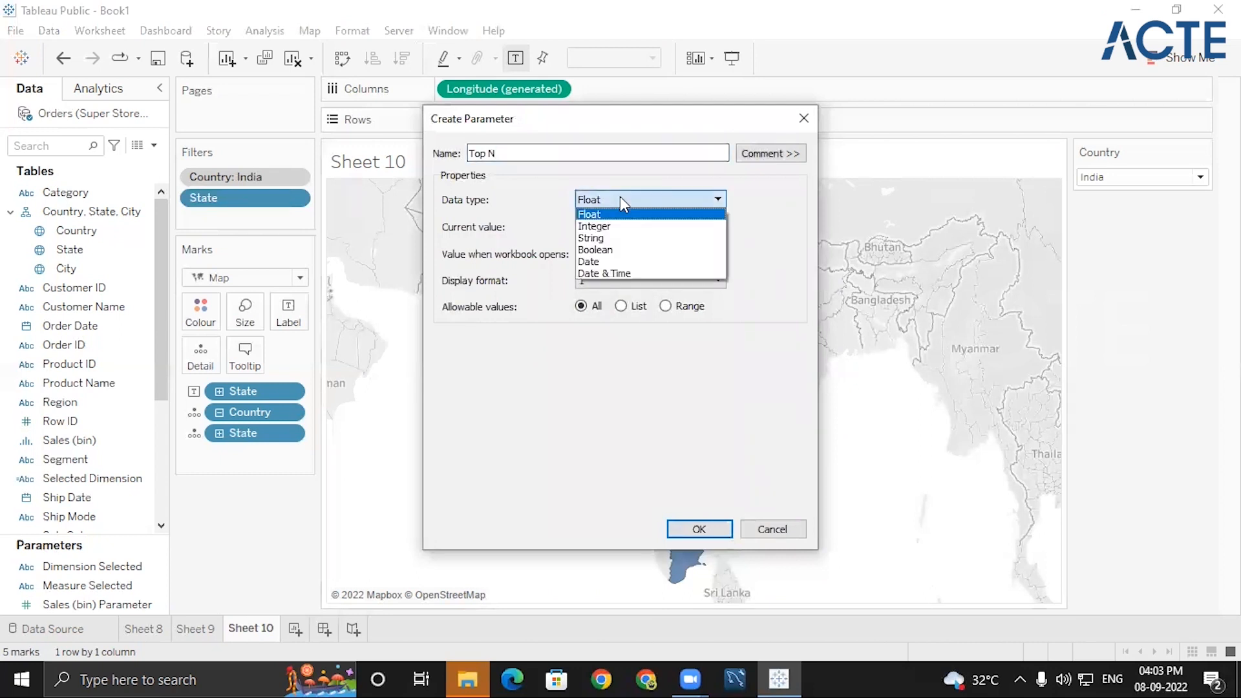
pyautogui.click(601, 226)
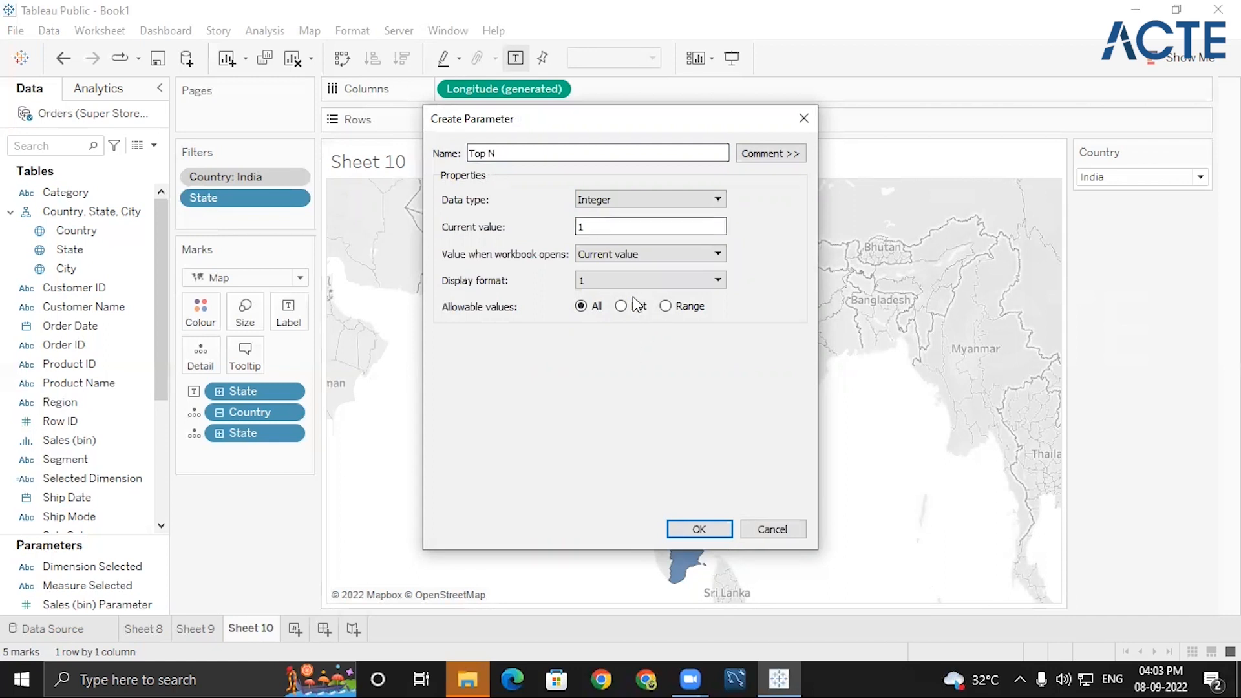
# - Restrict the Top N parameter to a range from 1 to 10 and create it
pyautogui.click(665, 307)
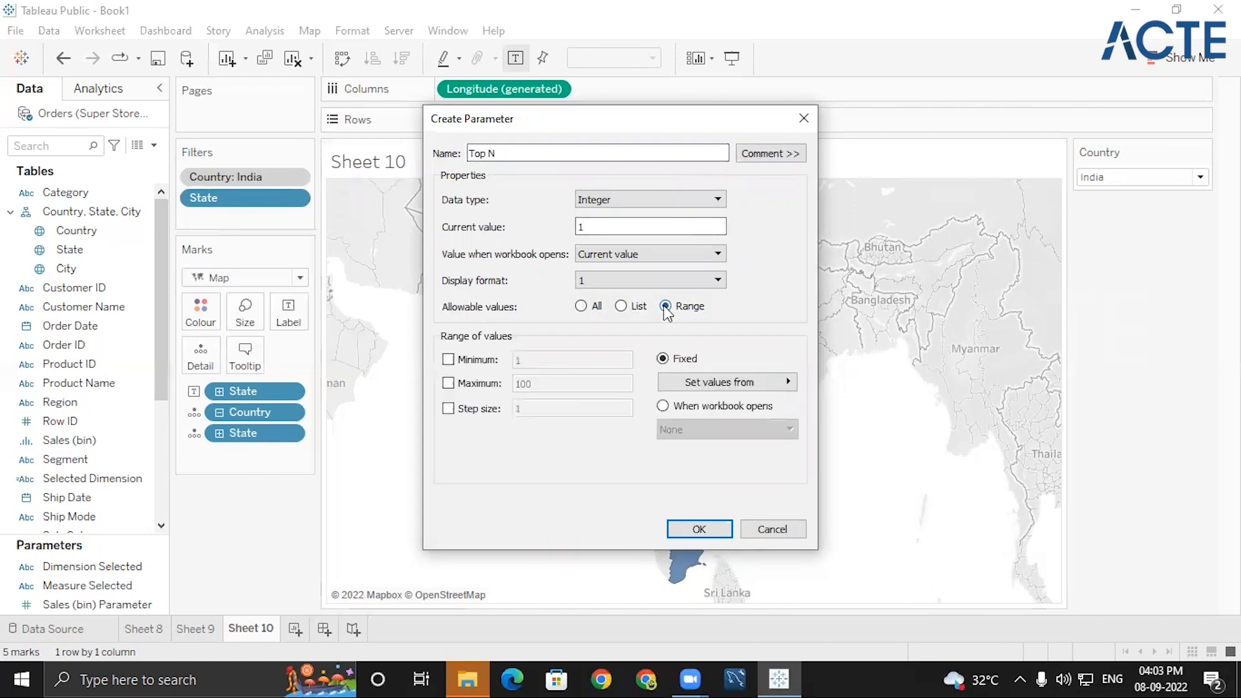
pyautogui.click(448, 359)
pyautogui.click(448, 384)
pyautogui.doubleClick(536, 384)
pyautogui.write('10')
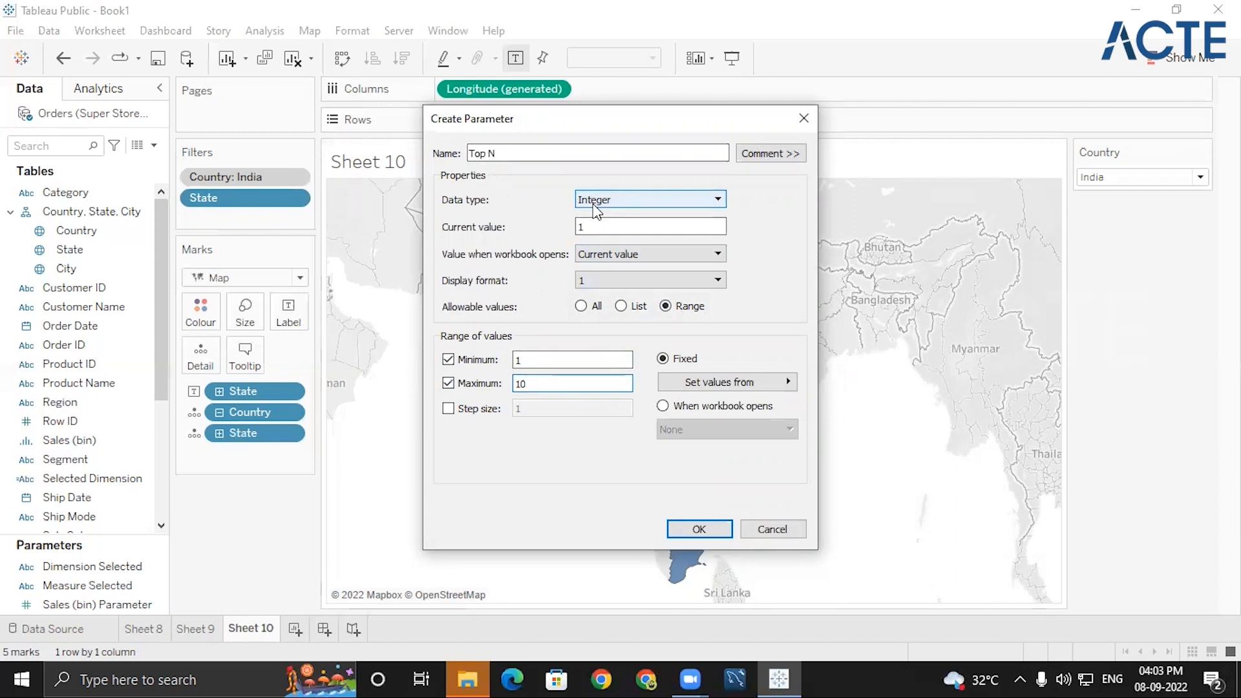
pyautogui.click(698, 529)
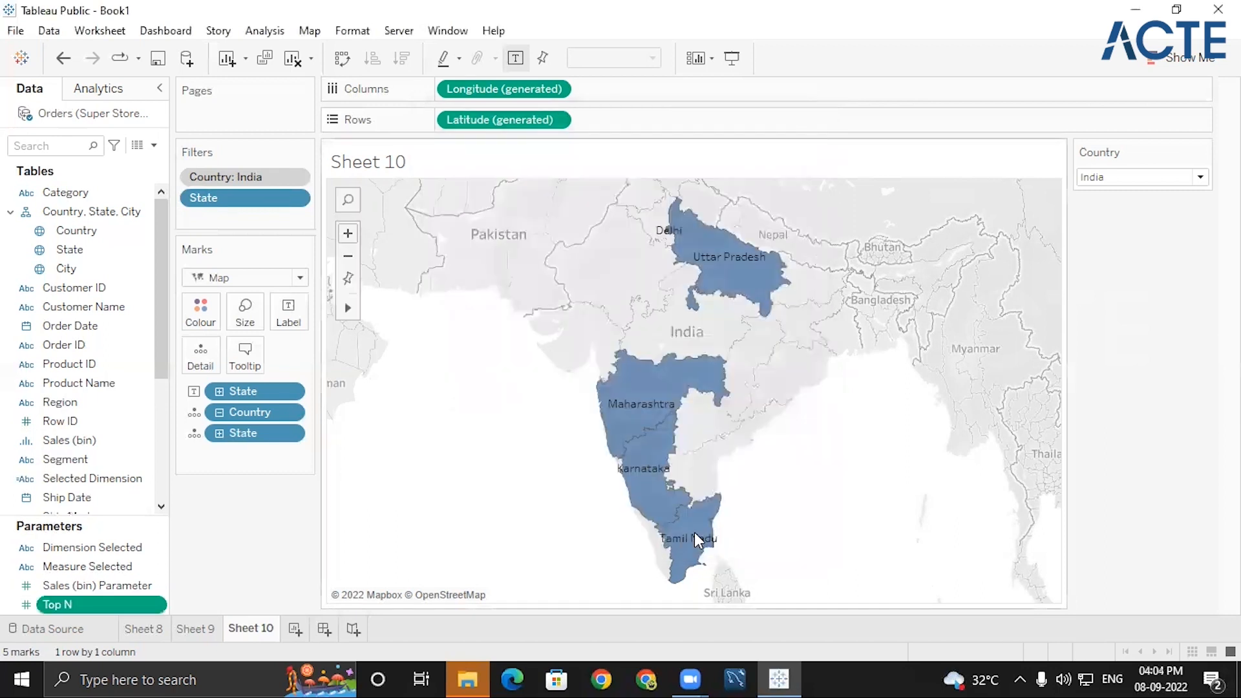
# - Show the Top N parameter control on Sheet 10 and try its slider at several values
pyautogui.click(157, 605)
pyautogui.click(216, 311)
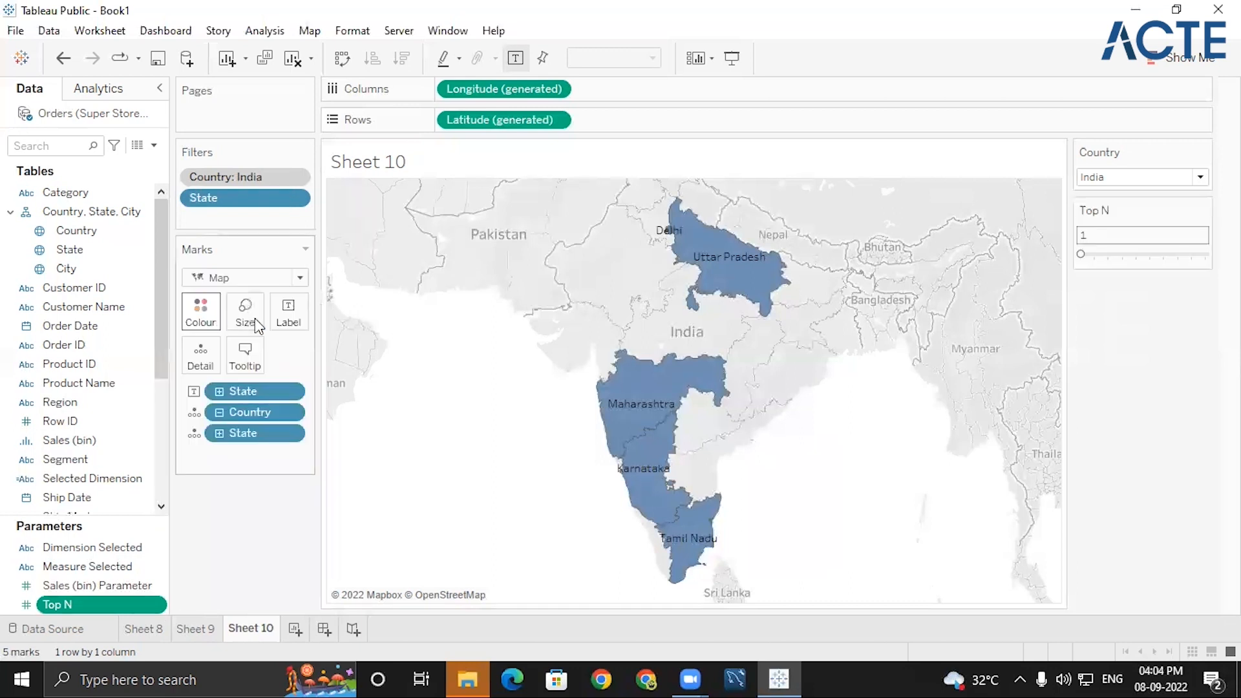
pyautogui.click(1099, 256)
pyautogui.click(1125, 254)
pyautogui.click(1188, 257)
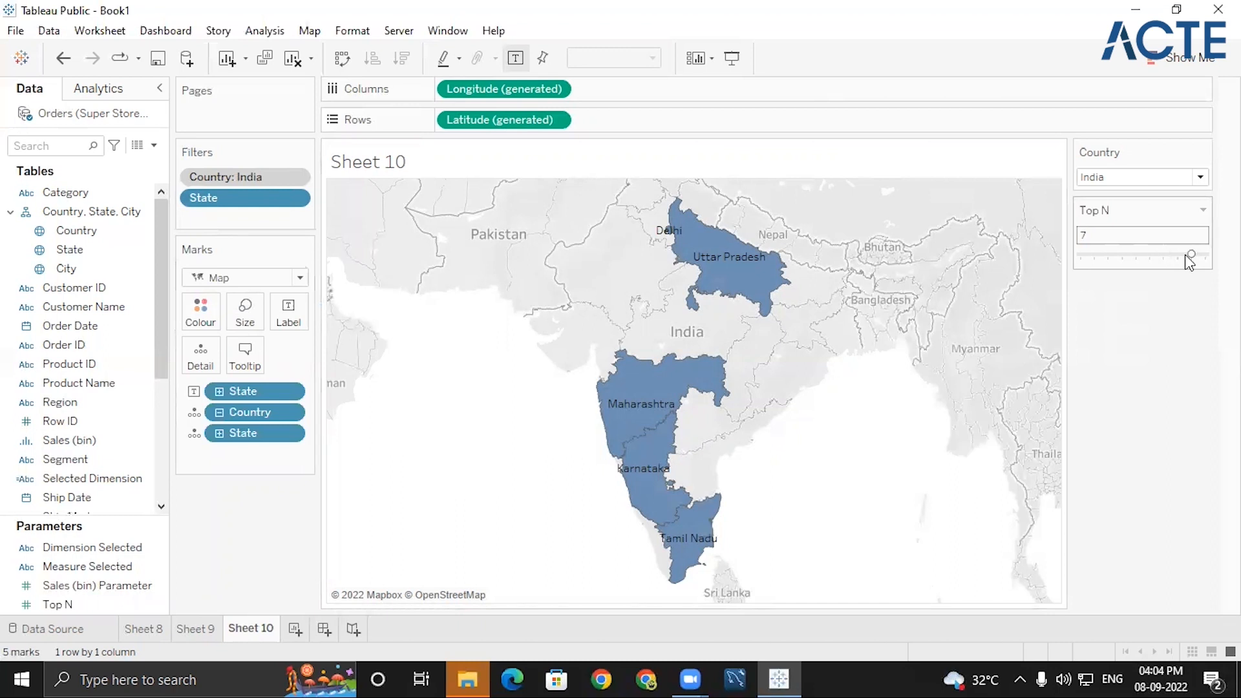
pyautogui.click(1092, 255)
# - Hide the Top N parameter card from the sheet and delete the Top N parameter
pyautogui.click(1203, 209)
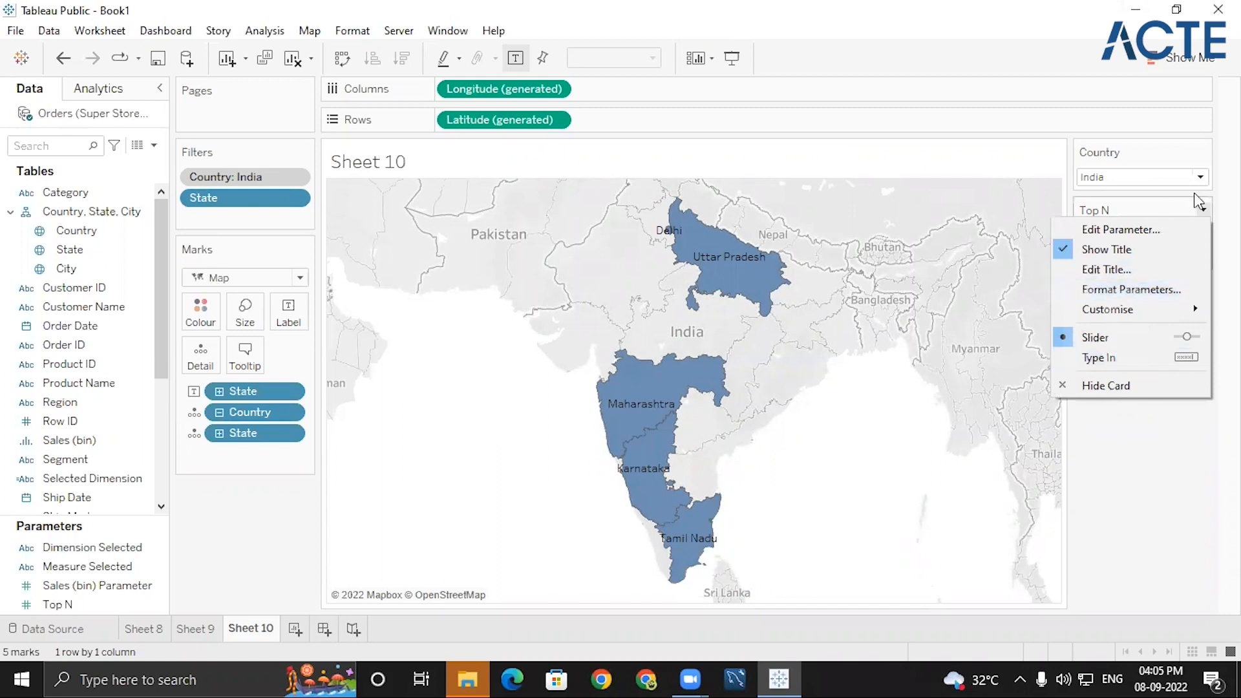
pyautogui.click(1164, 210)
pyautogui.moveTo(1108, 253); pyautogui.dragTo(1150, 261)
pyautogui.click(1204, 209)
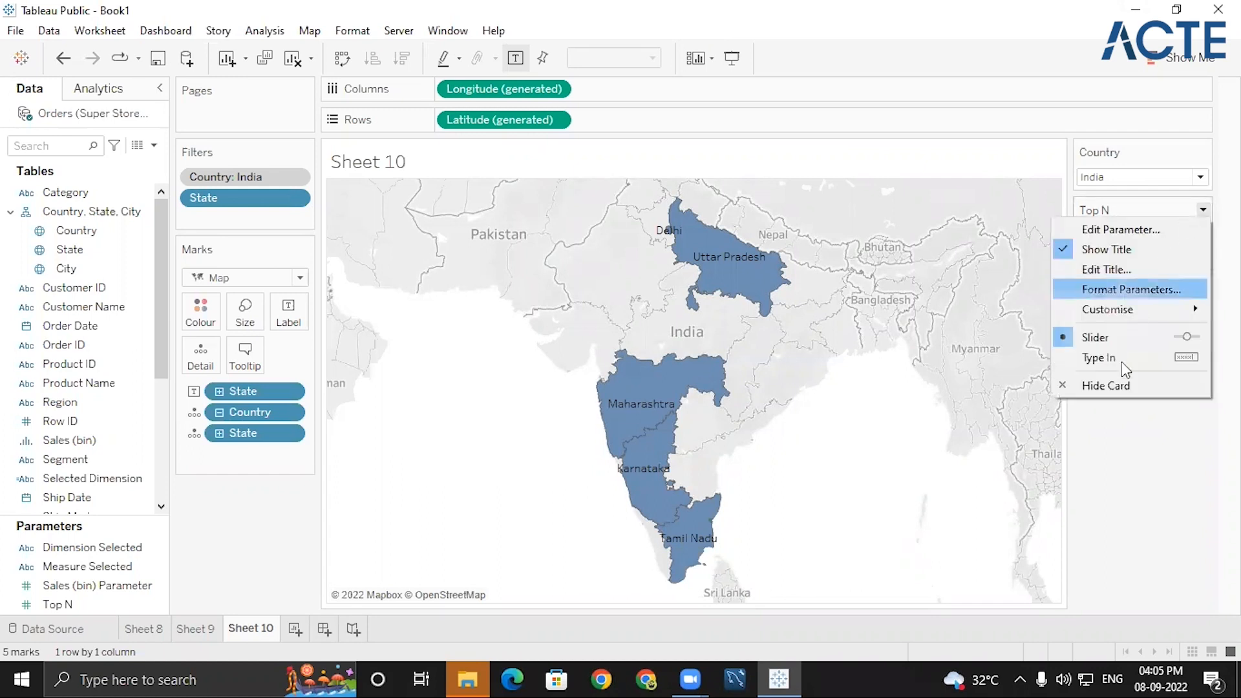
pyautogui.click(1107, 388)
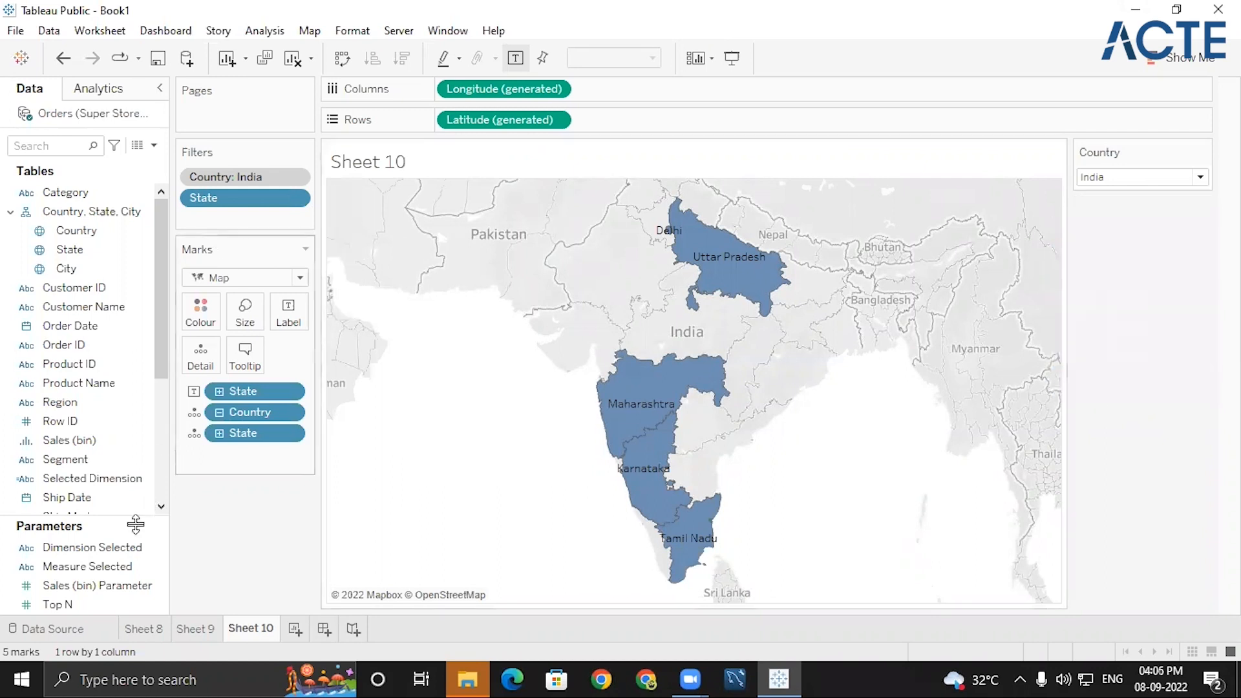
pyautogui.rightClick(71, 605)
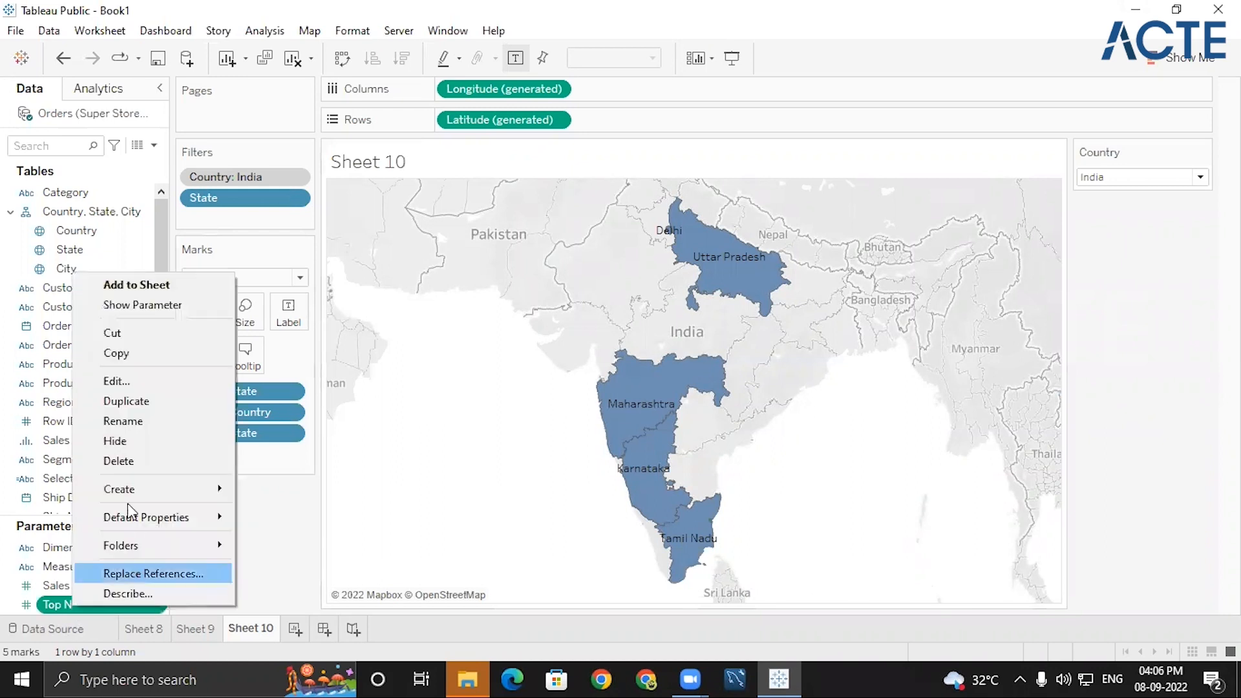
pyautogui.click(116, 461)
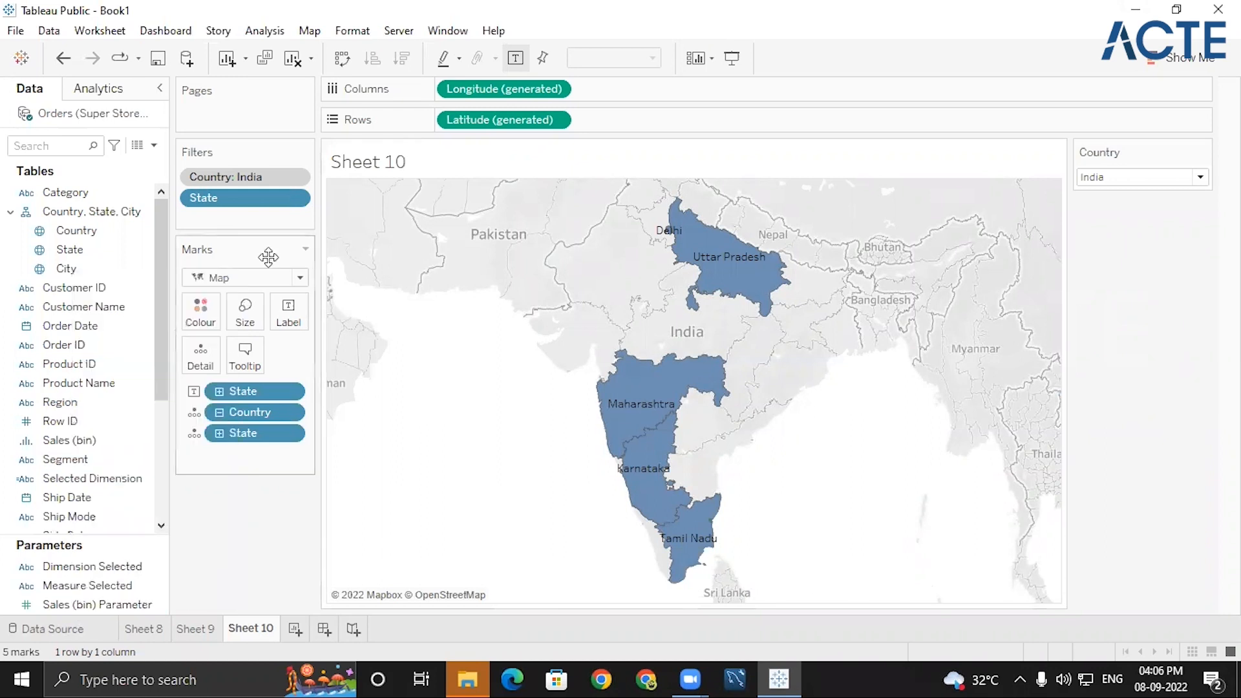
# - Try to create a Top N parameter from the State filter's top limit and edit its maximum value
pyautogui.click(296, 201)
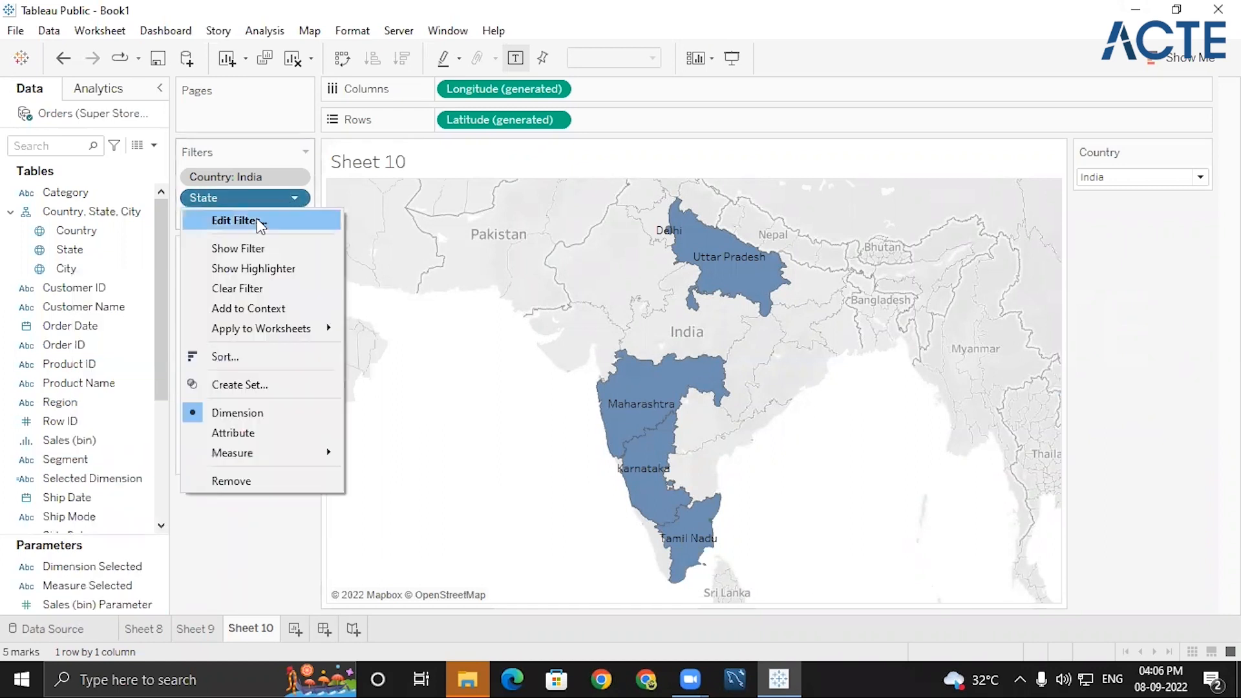
pyautogui.click(257, 219)
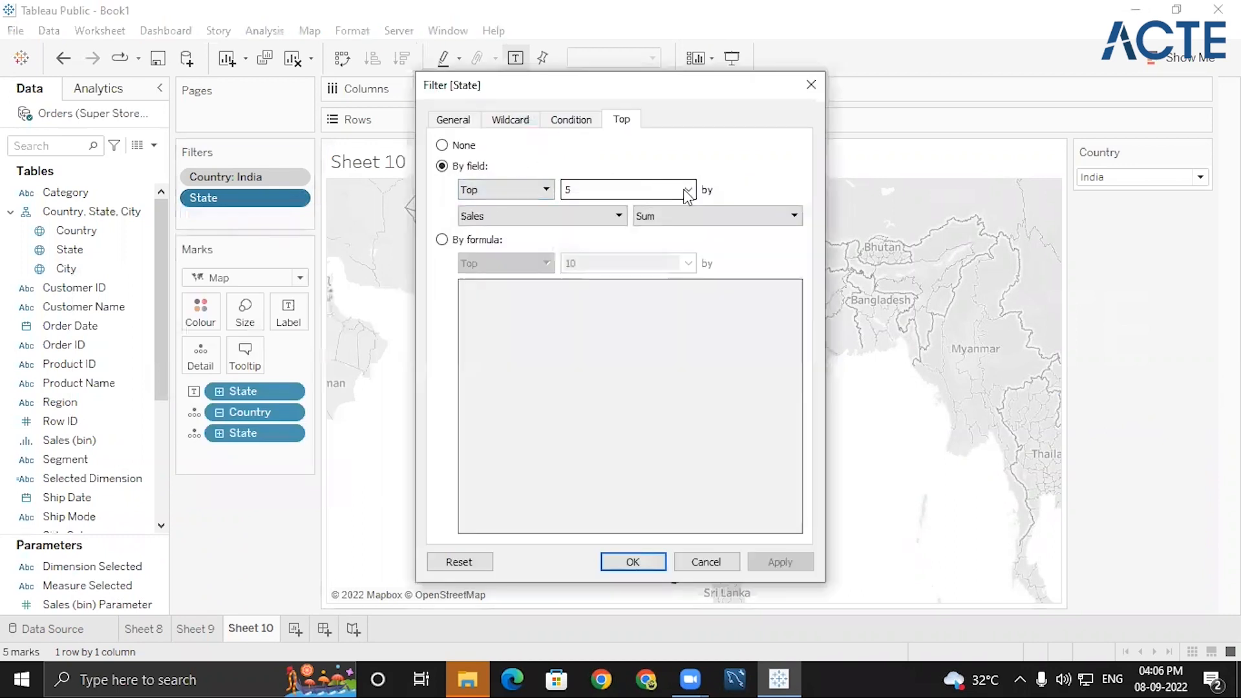
pyautogui.click(689, 190)
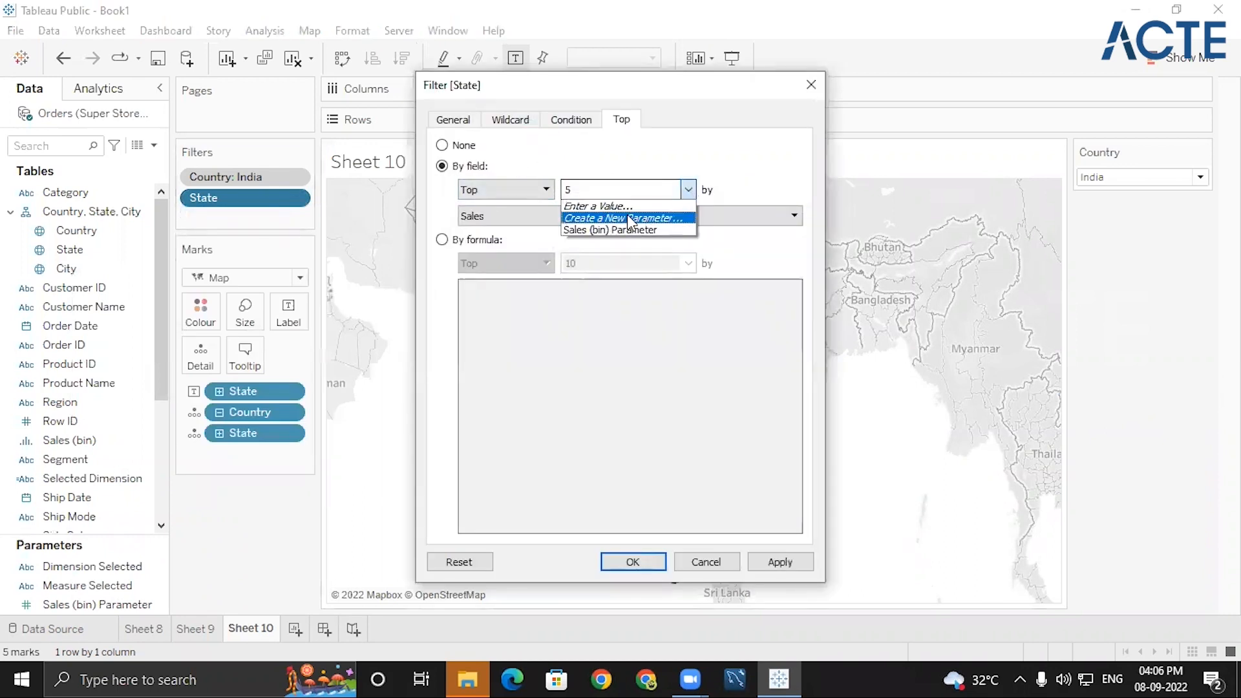
pyautogui.click(639, 219)
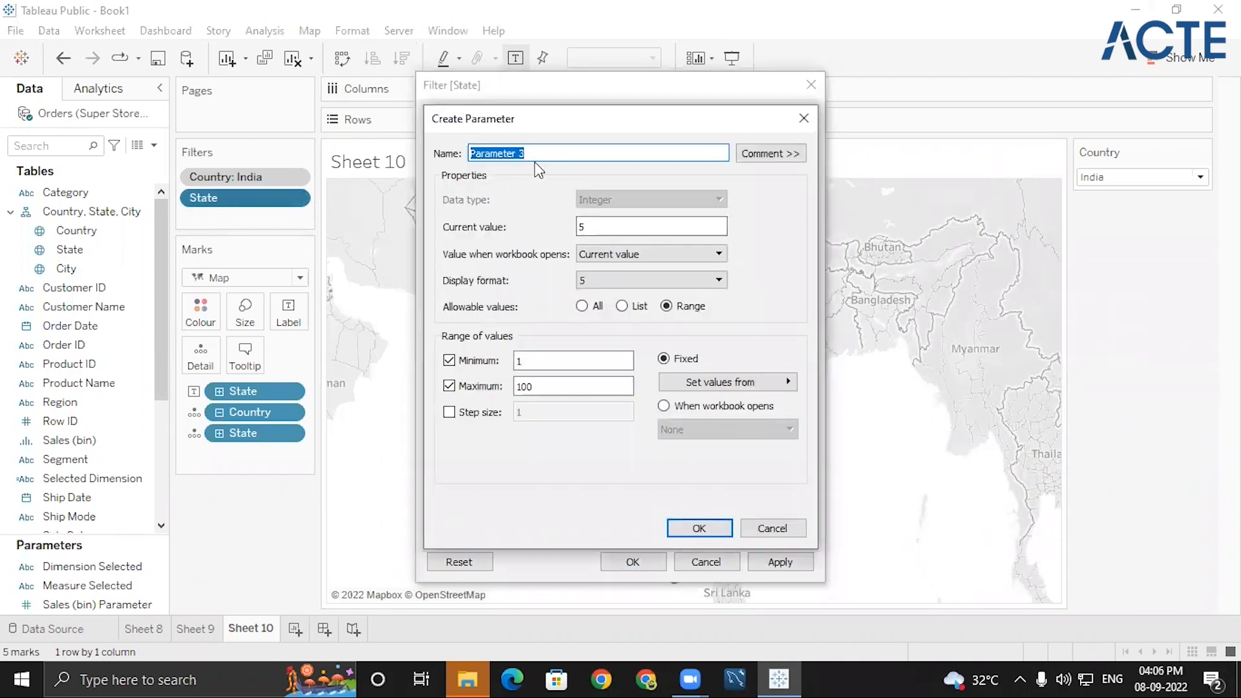
pyautogui.write('Top N')
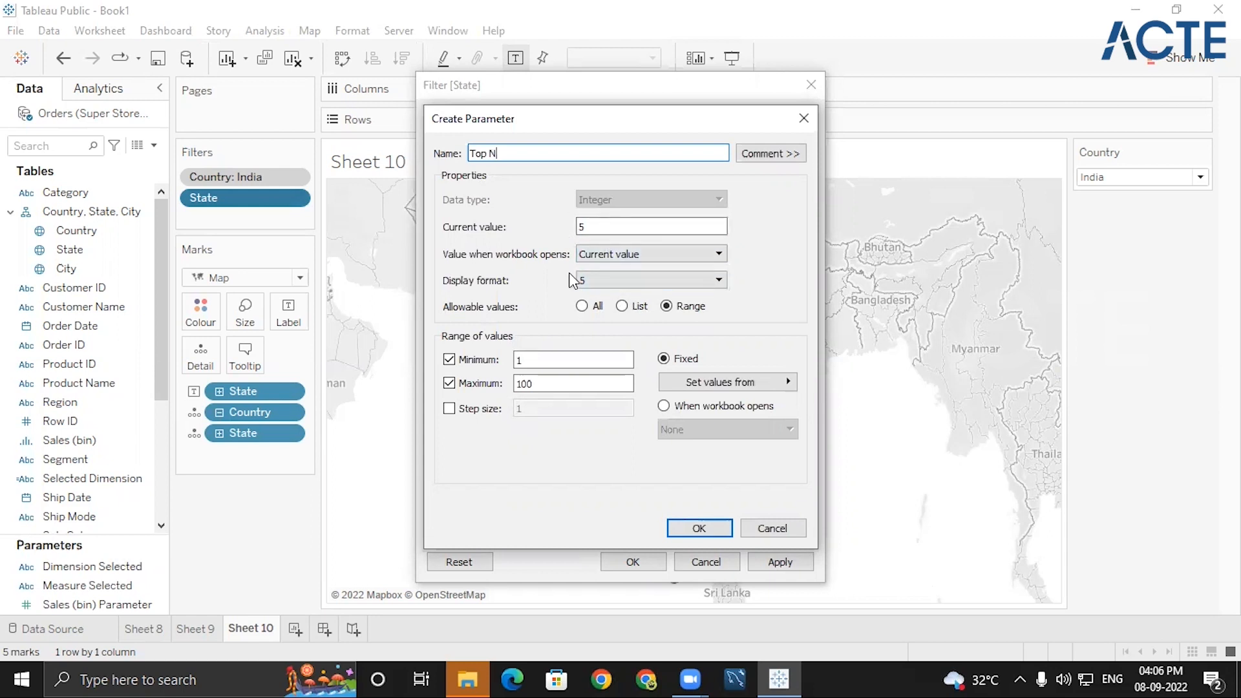
pyautogui.click(552, 384)
pyautogui.press('BackSpace')
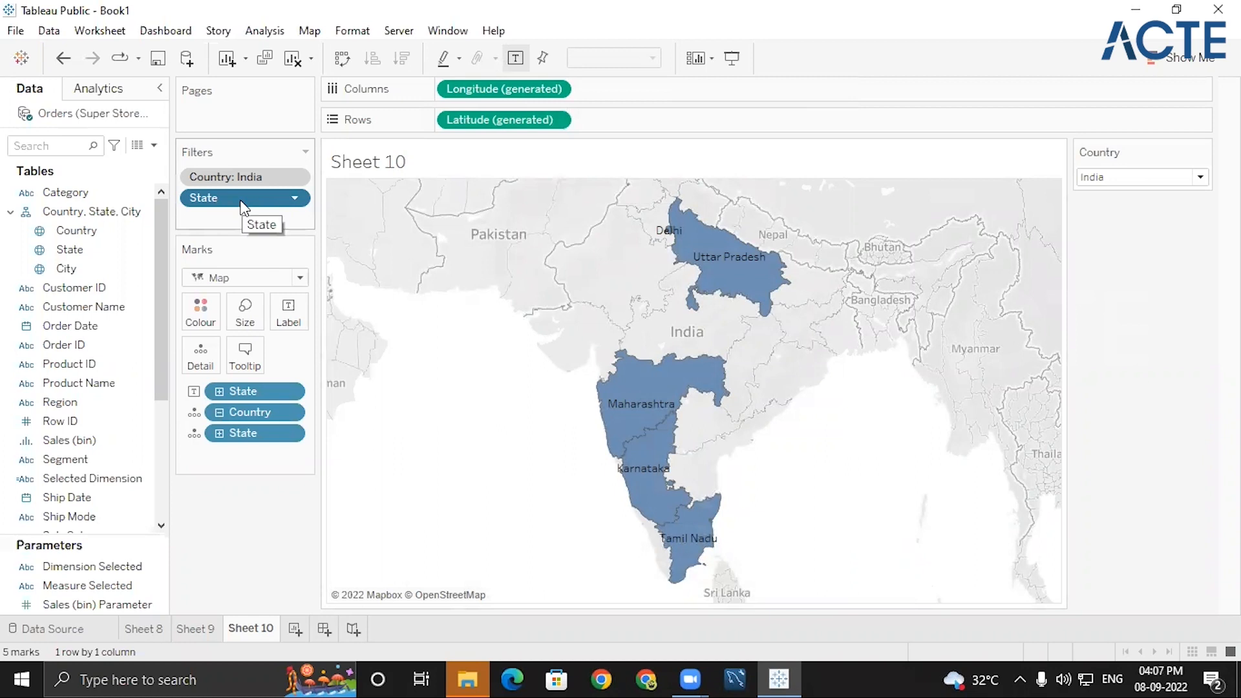
# - Start a new parameter for the State filter's top limit by sum of Sales and name it Top N
pyautogui.click(295, 198)
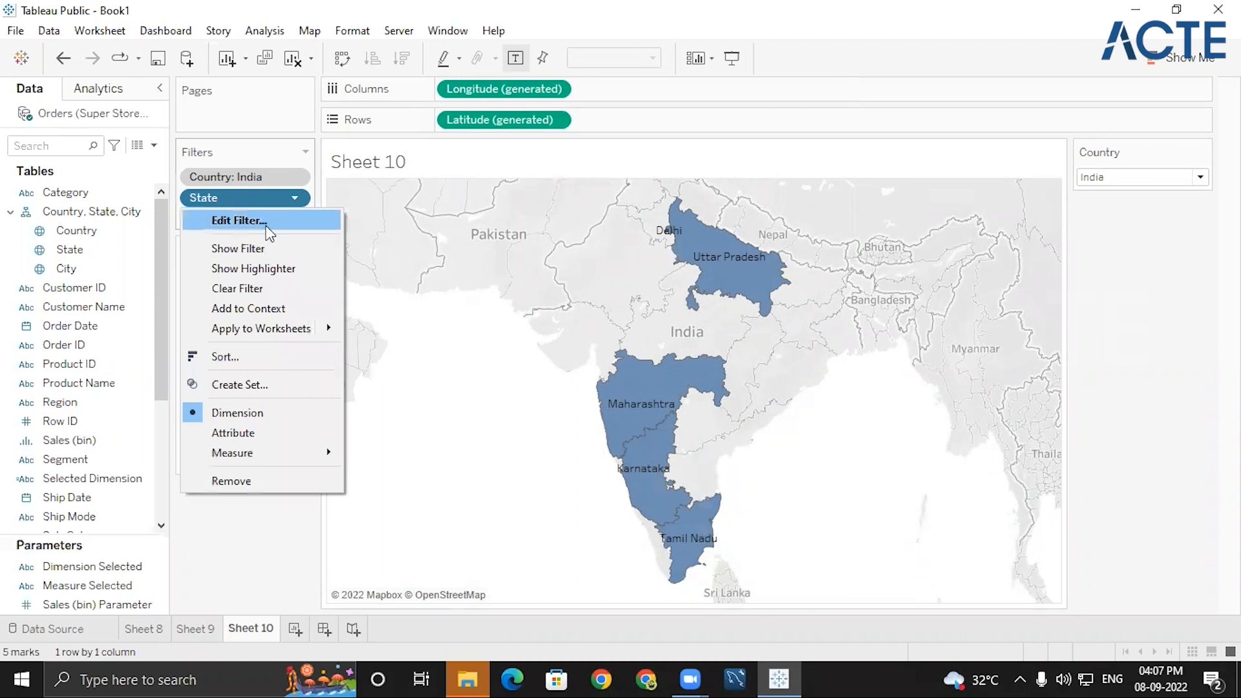
pyautogui.click(239, 221)
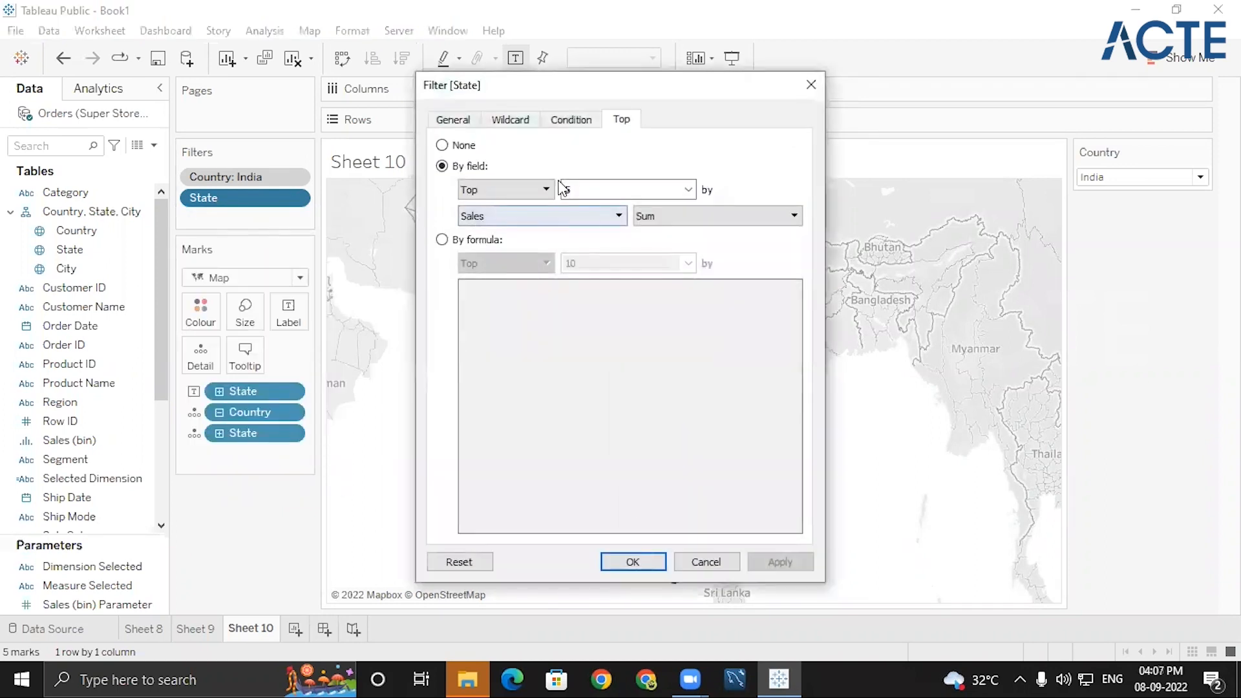
pyautogui.click(687, 190)
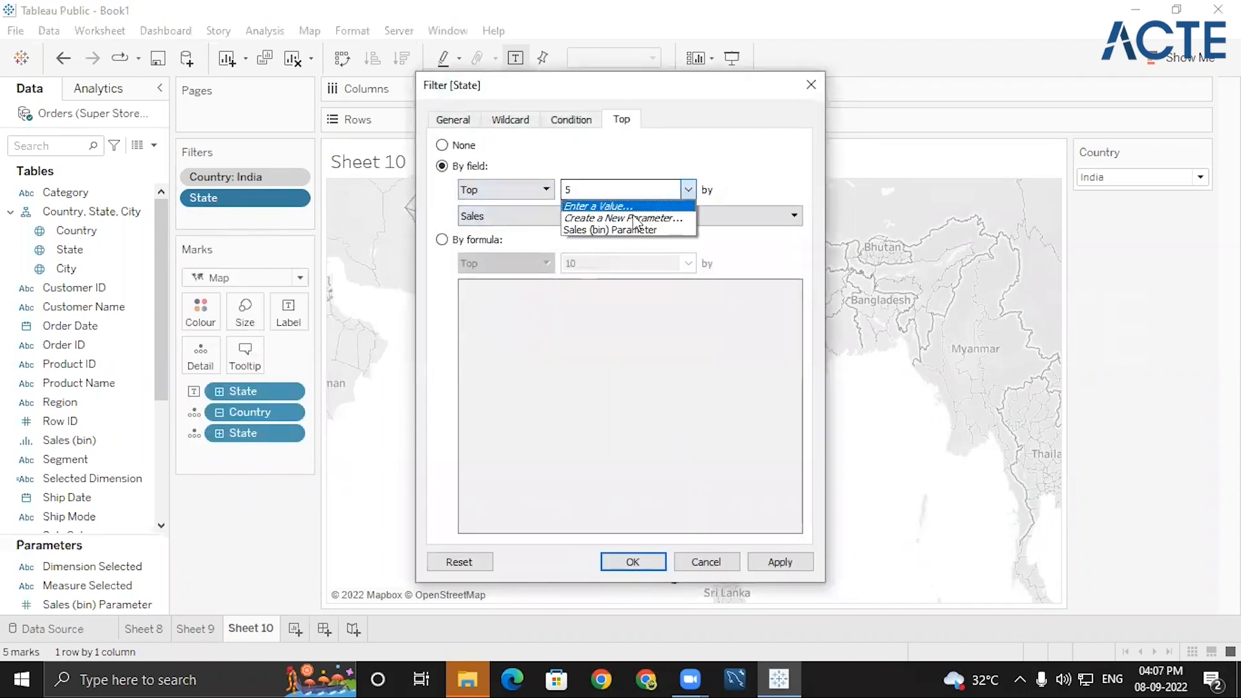
pyautogui.click(665, 220)
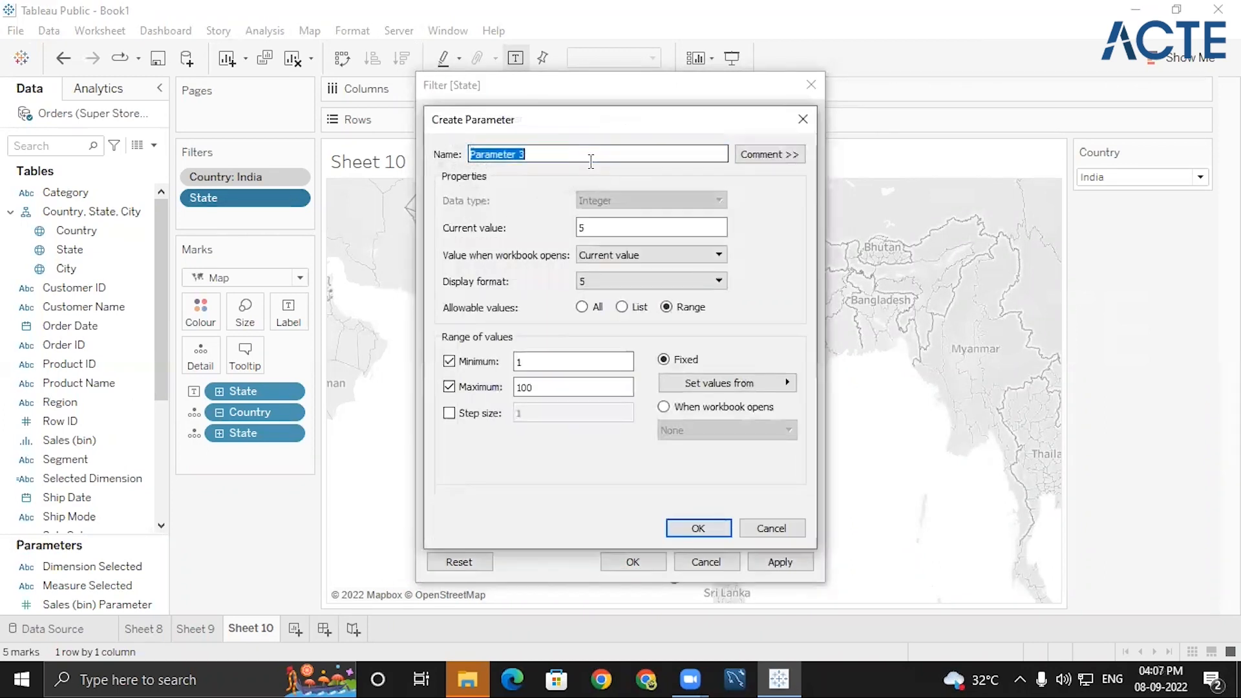
pyautogui.write('T')
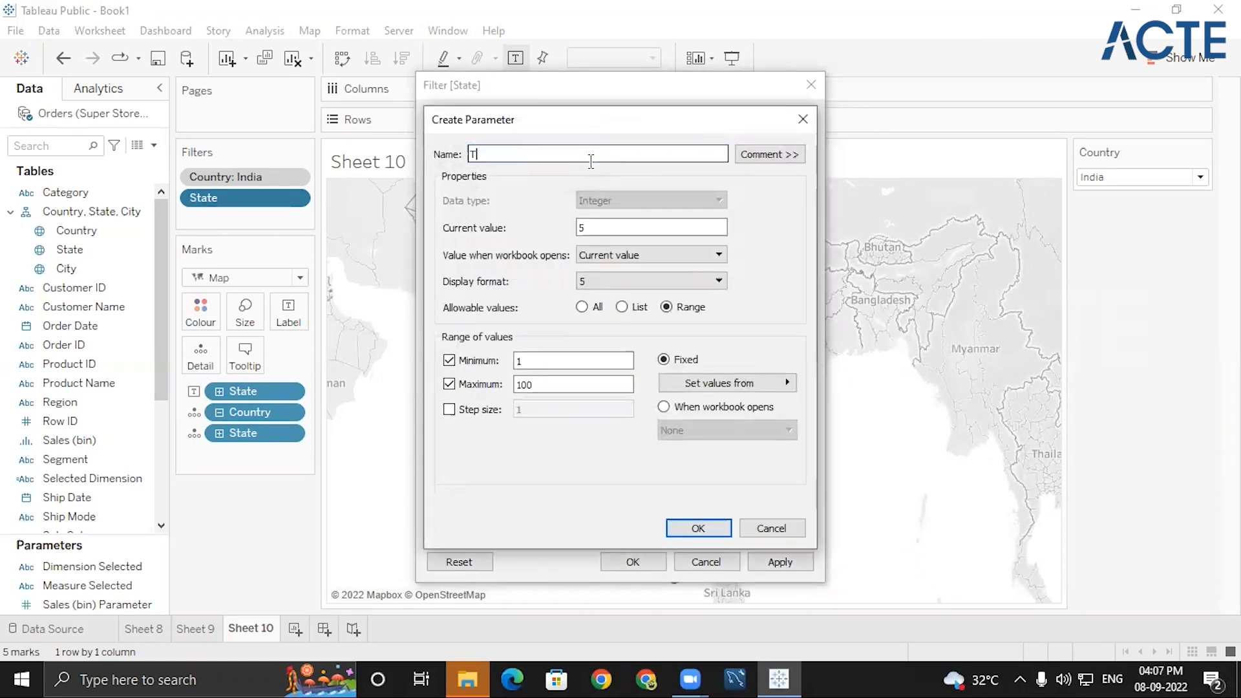
pyautogui.write('op N')
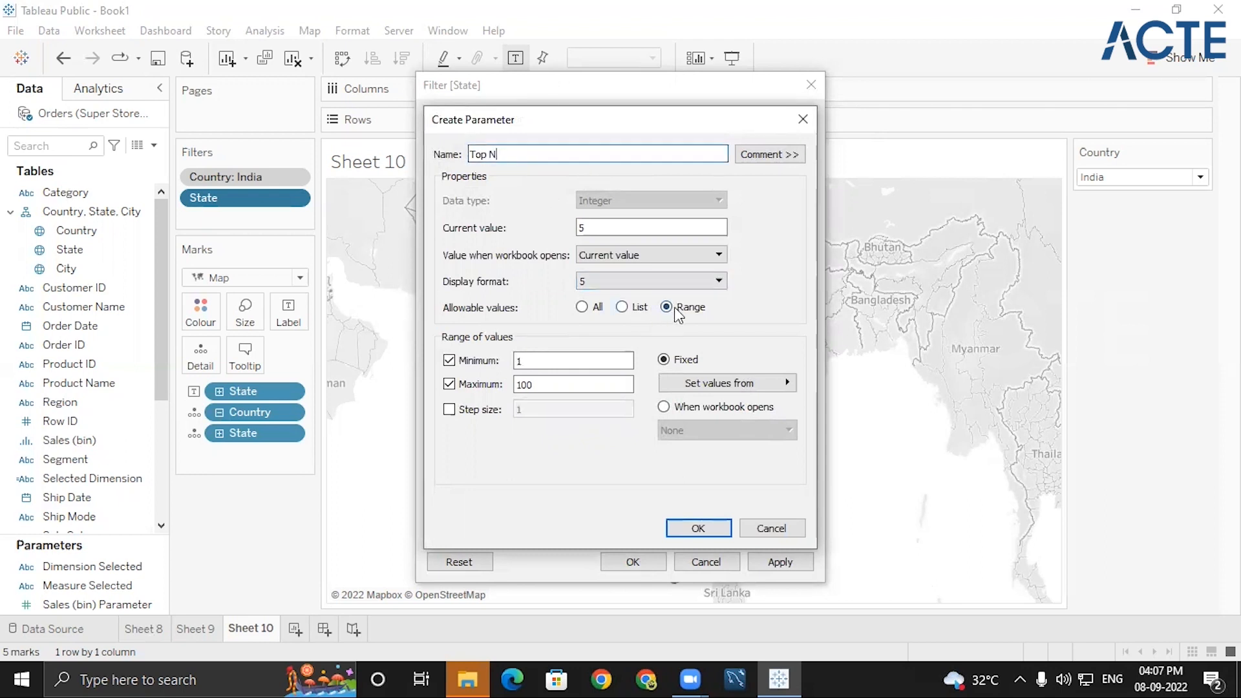
# - Set the parameter's maximum to 10, create it, and apply it to the State filter
pyautogui.click(562, 383)
pyautogui.press('BackSpace')
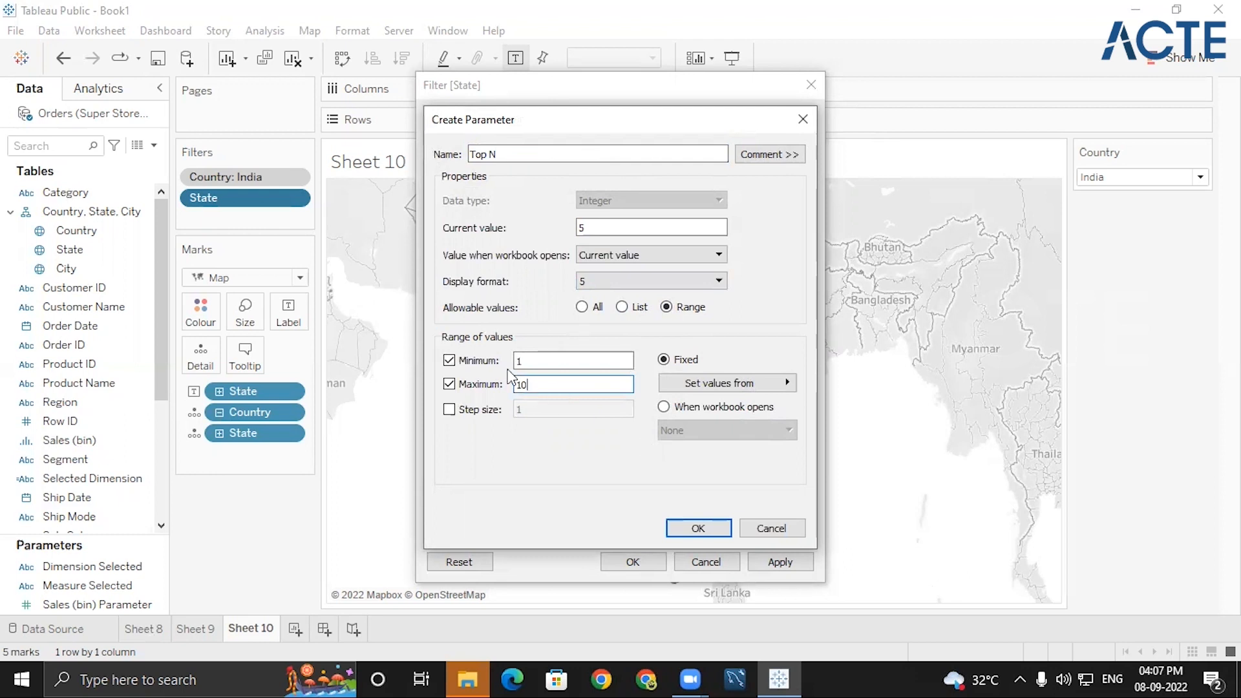
pyautogui.click(698, 529)
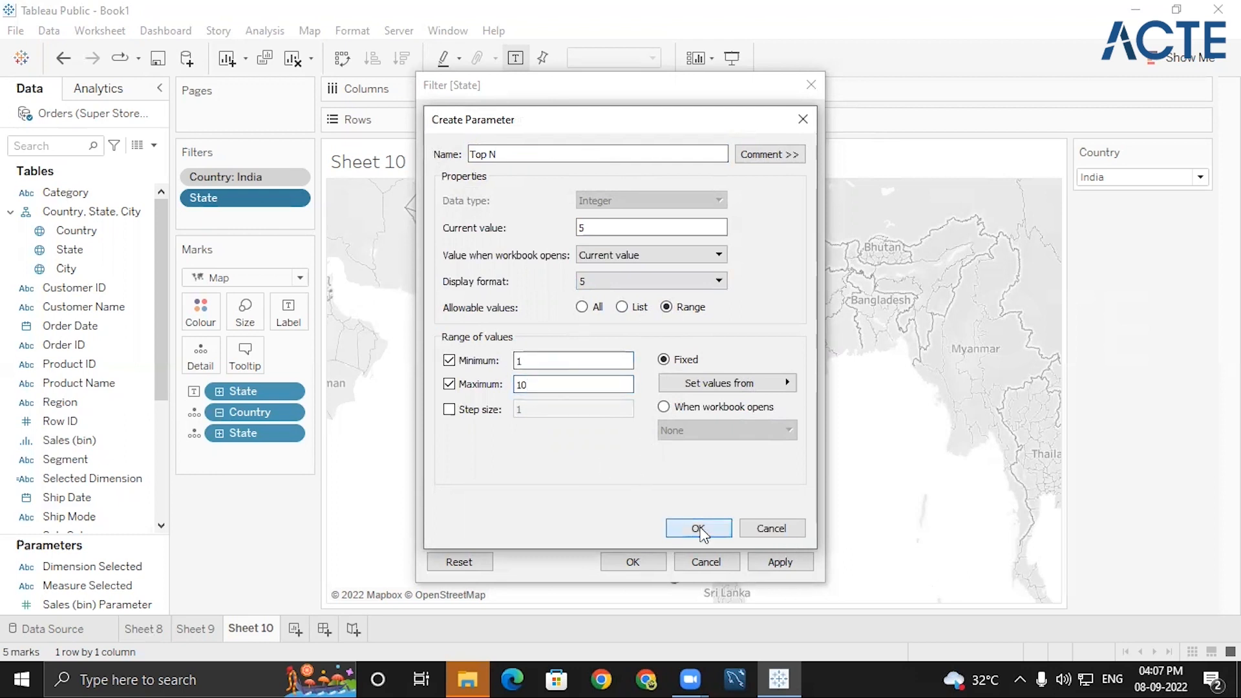
pyautogui.click(633, 562)
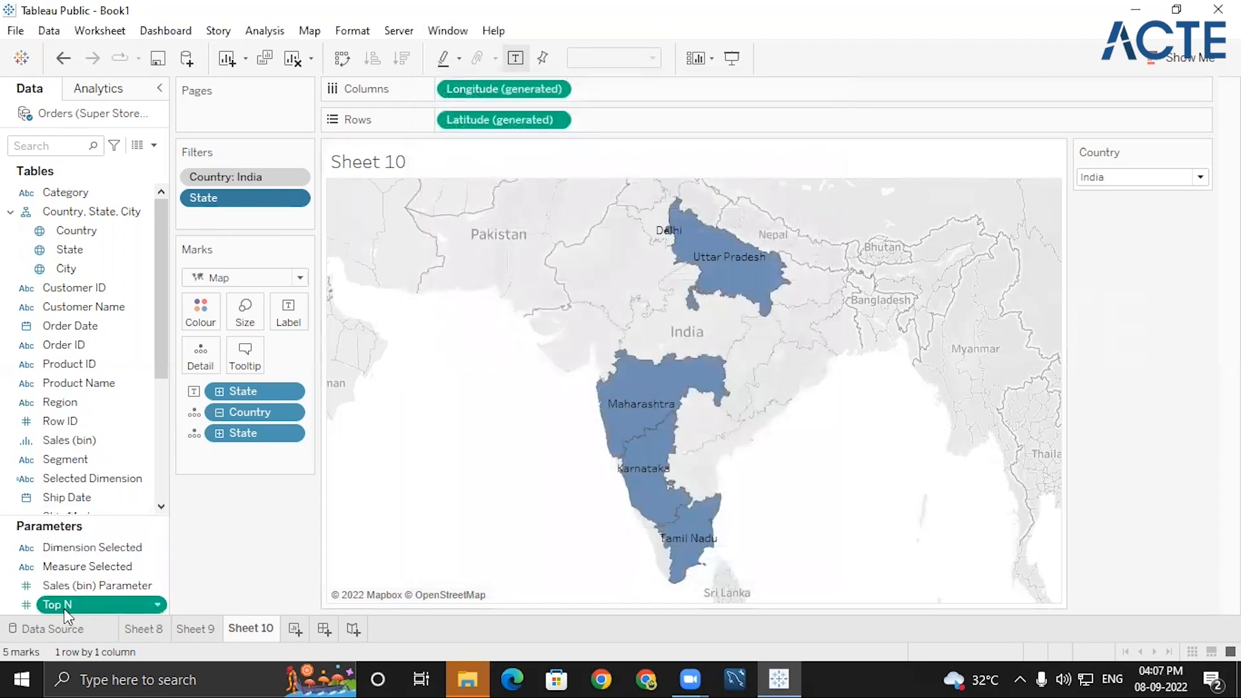
# - Show the Top N parameter control on Sheet 10 and try lower and higher counts, ending at 9
pyautogui.click(158, 605)
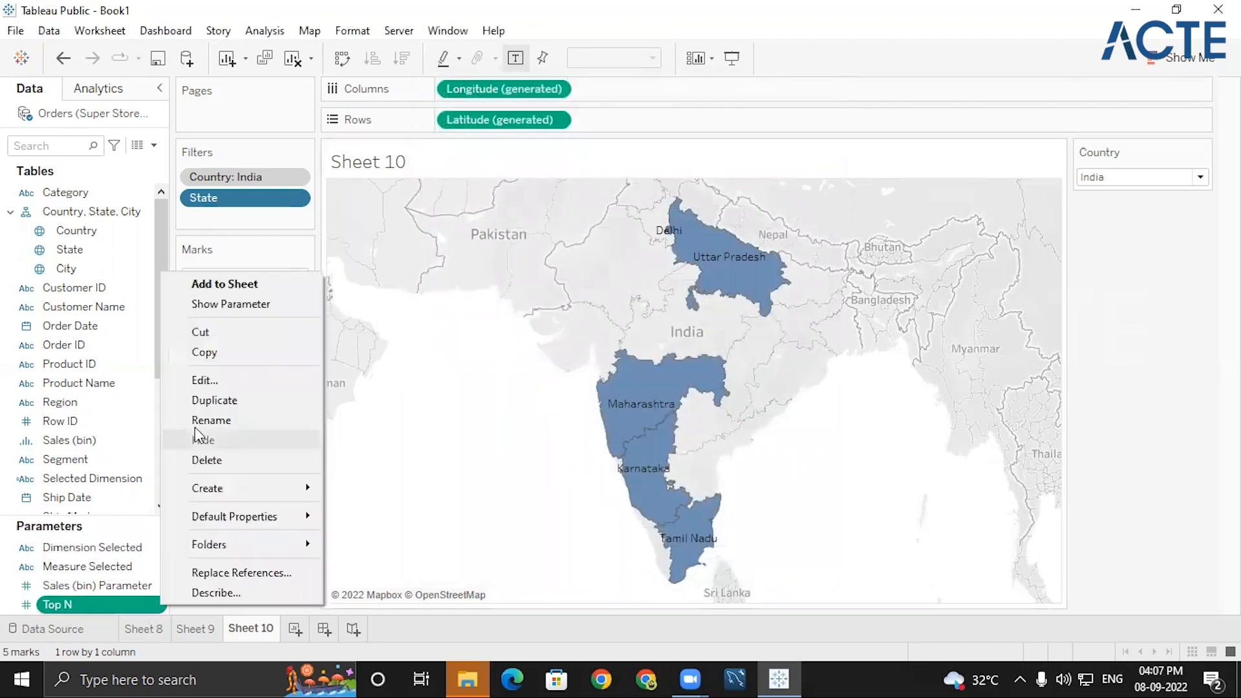
pyautogui.click(232, 305)
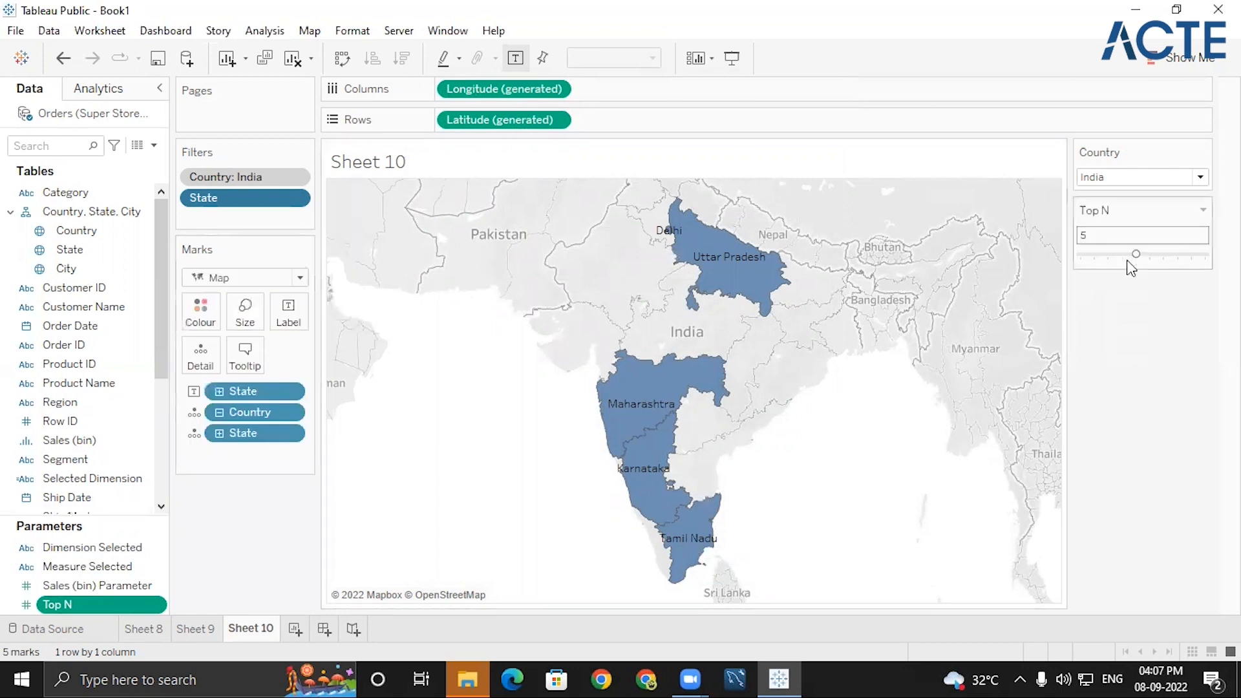
pyautogui.click(1105, 257)
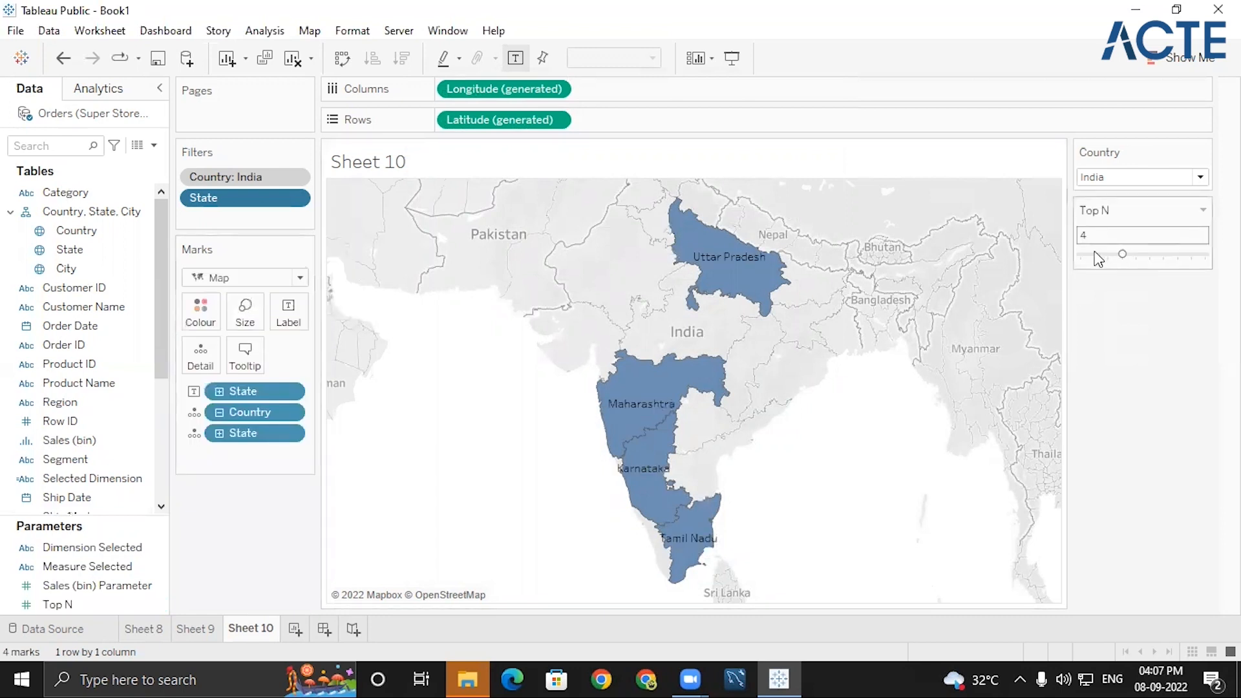
pyautogui.click(1136, 256)
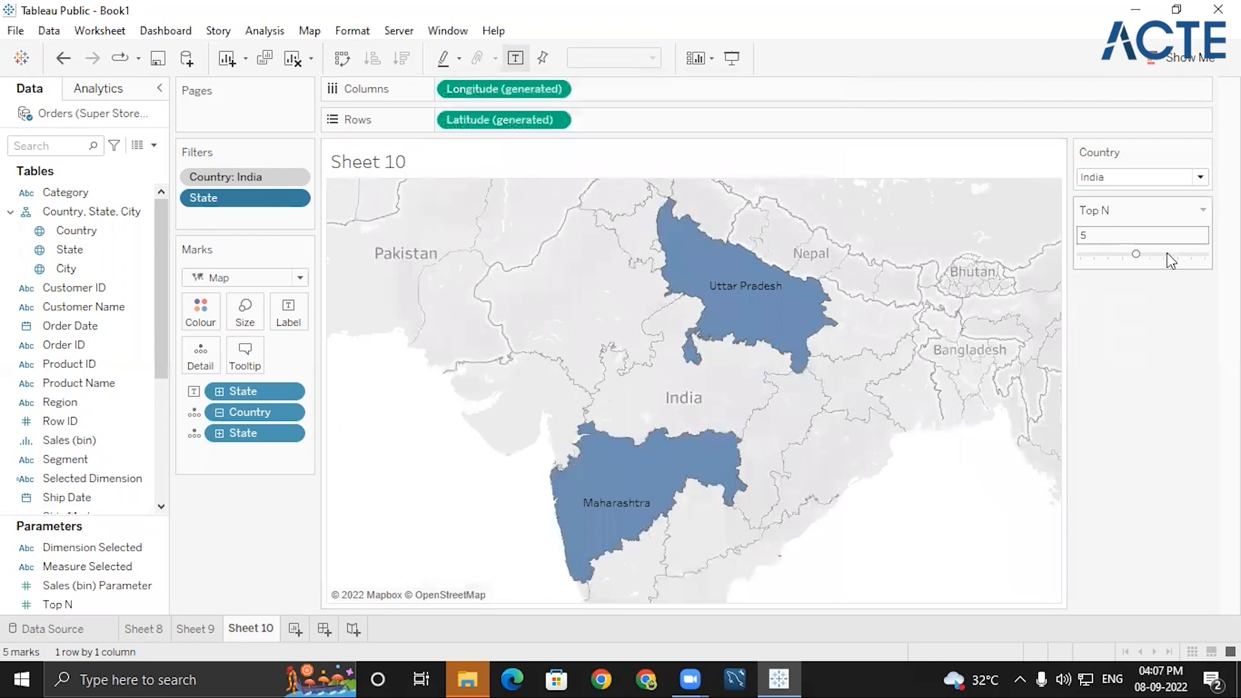
pyautogui.click(1187, 256)
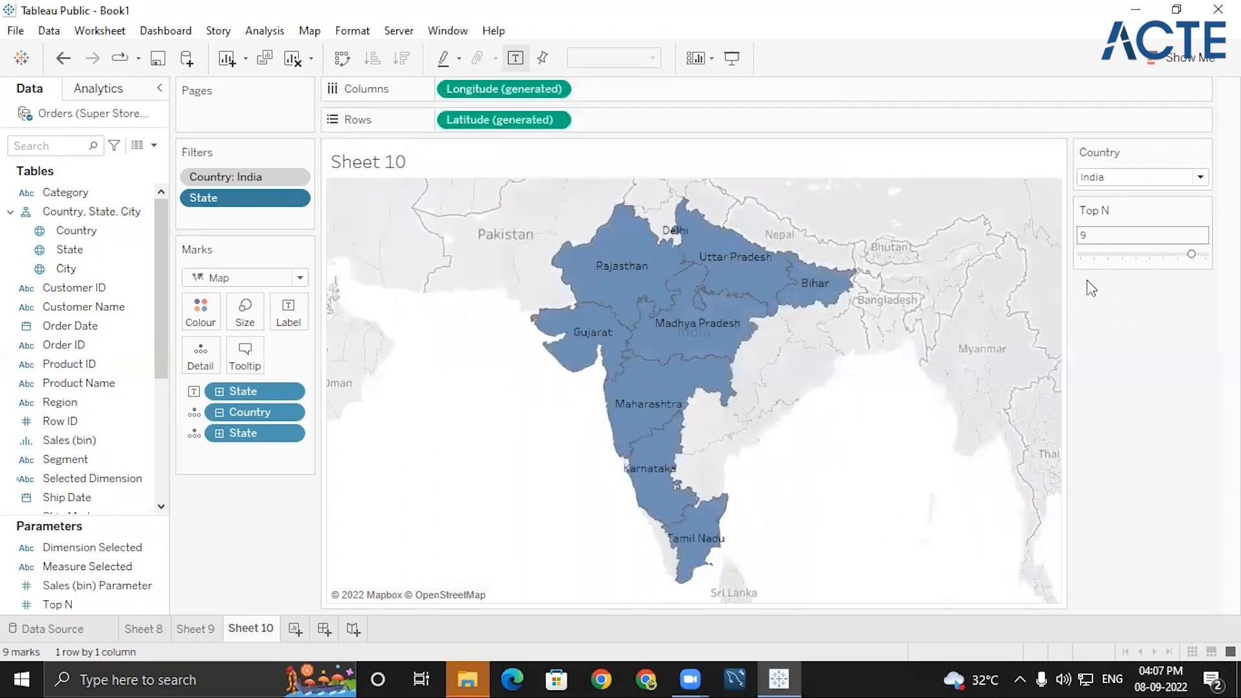
# - Switch the Country filter to Australia and try Top N at 2 and 4, leaving it at 4
pyautogui.click(1112, 176)
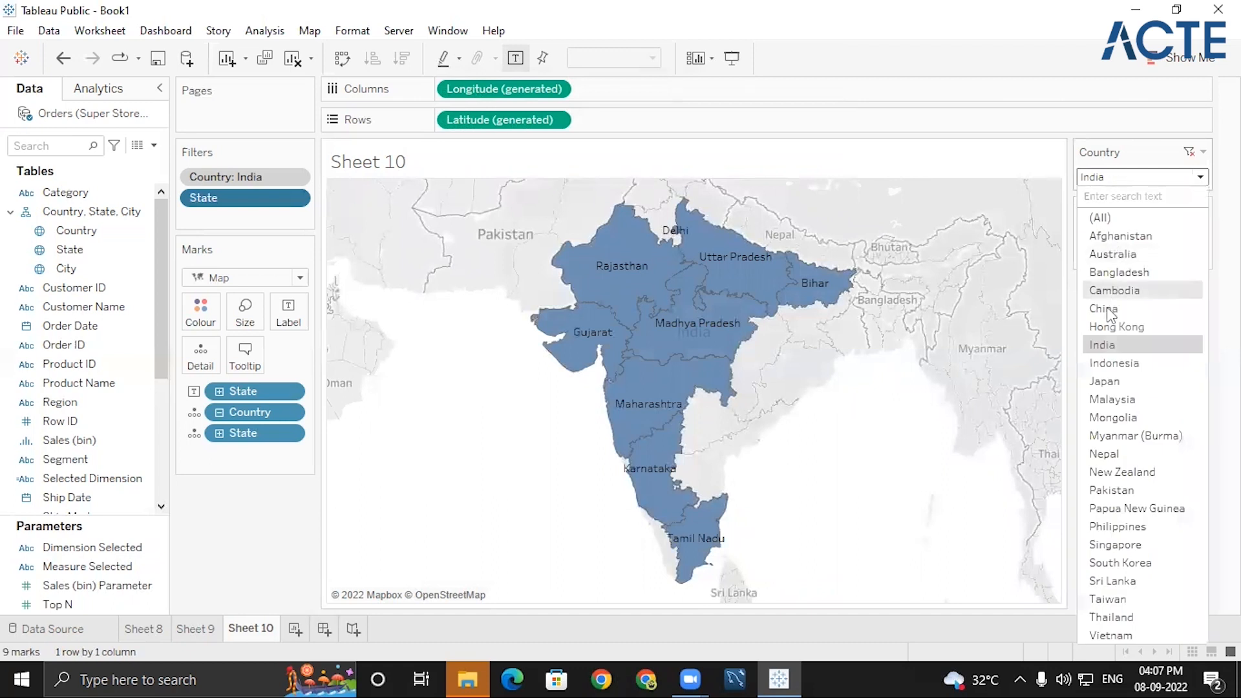
pyautogui.click(1131, 190)
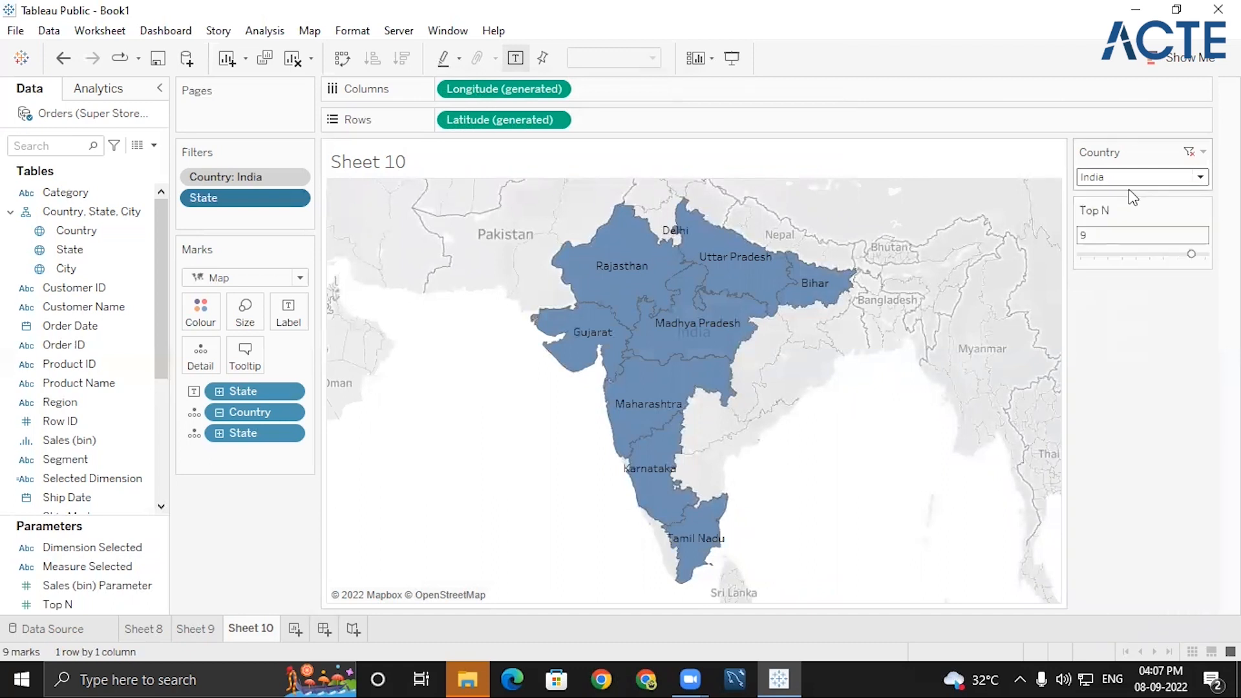
pyautogui.click(1123, 254)
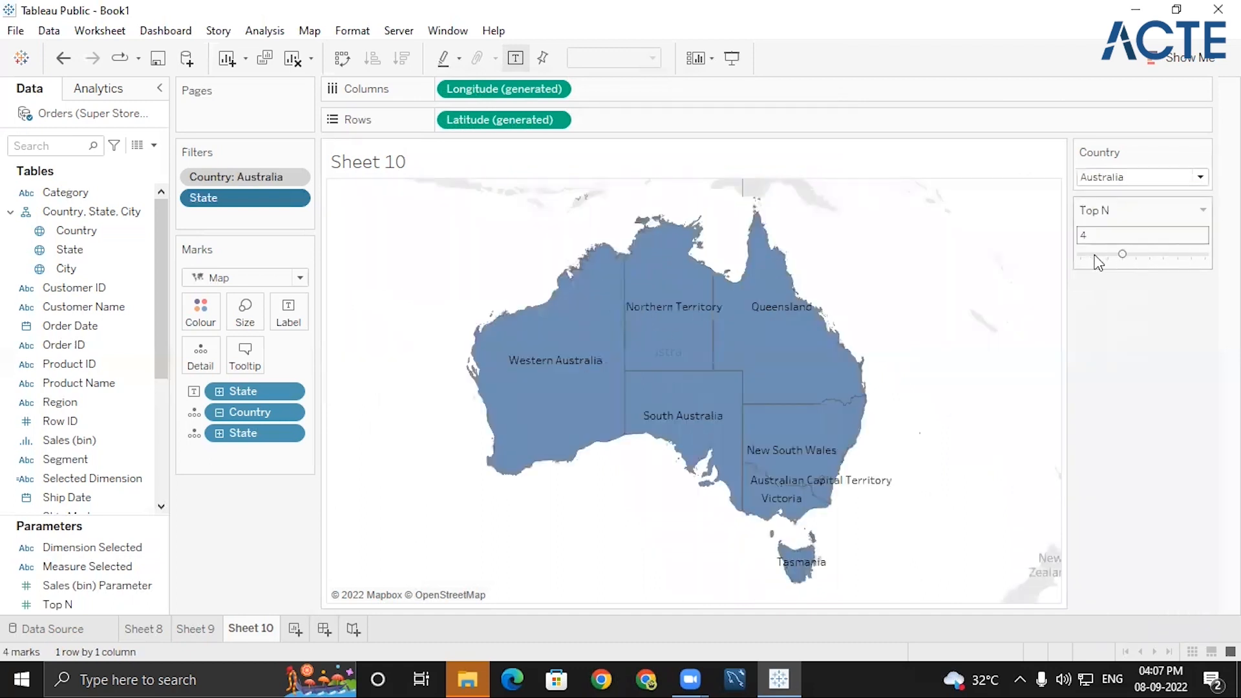
pyautogui.click(1125, 255)
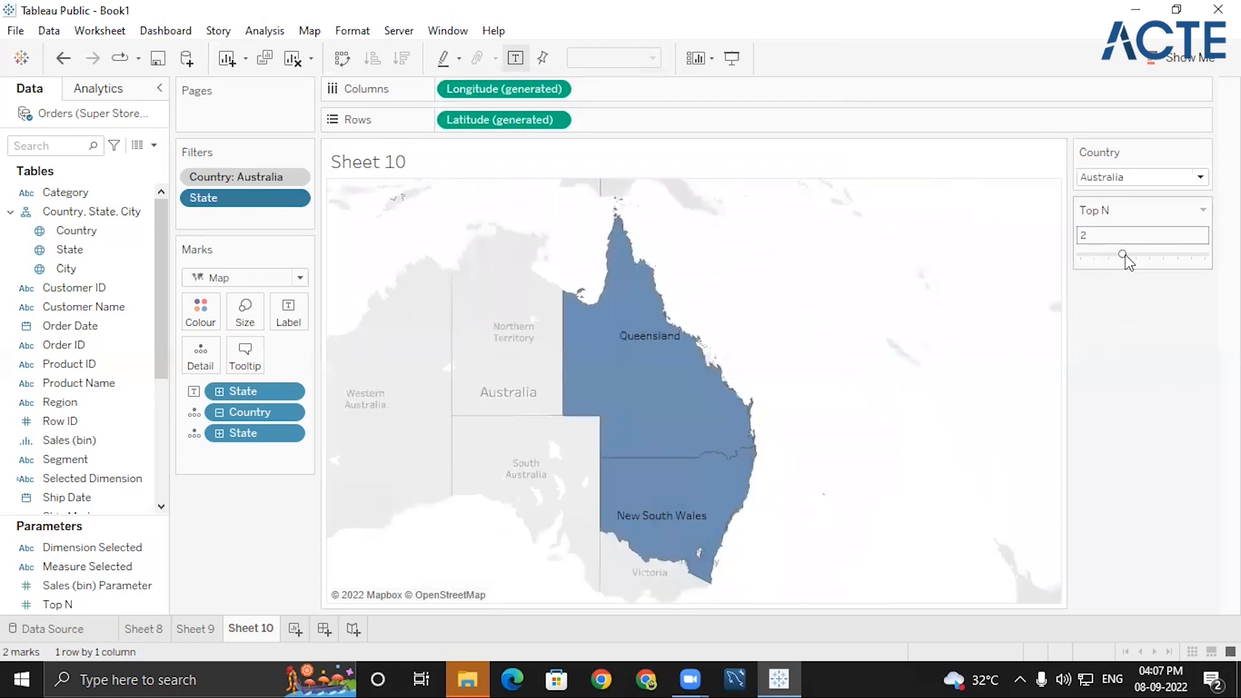
pyautogui.hotkey('ctrl', 'z')
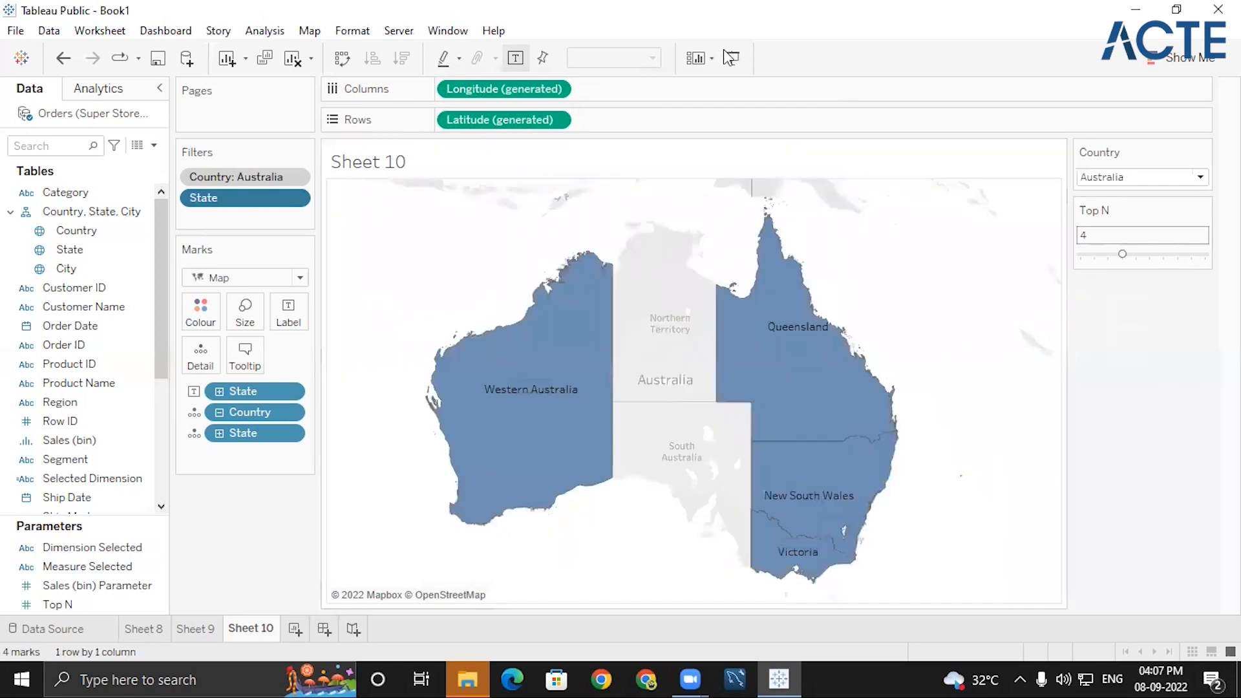